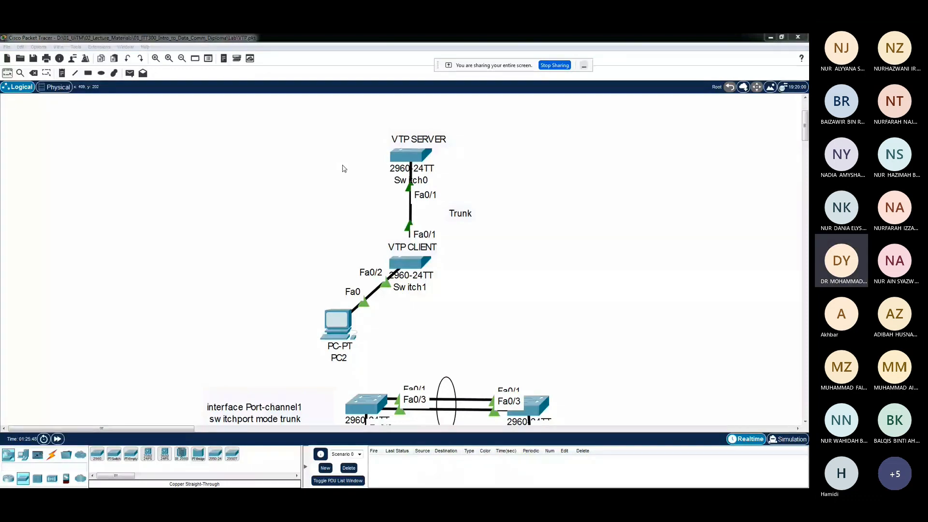
{"action": "left_click_drag", "start_coordinate": [202, 126], "coordinate": [608, 378]}
{"action": "left_click", "coordinate": [662, 343]}
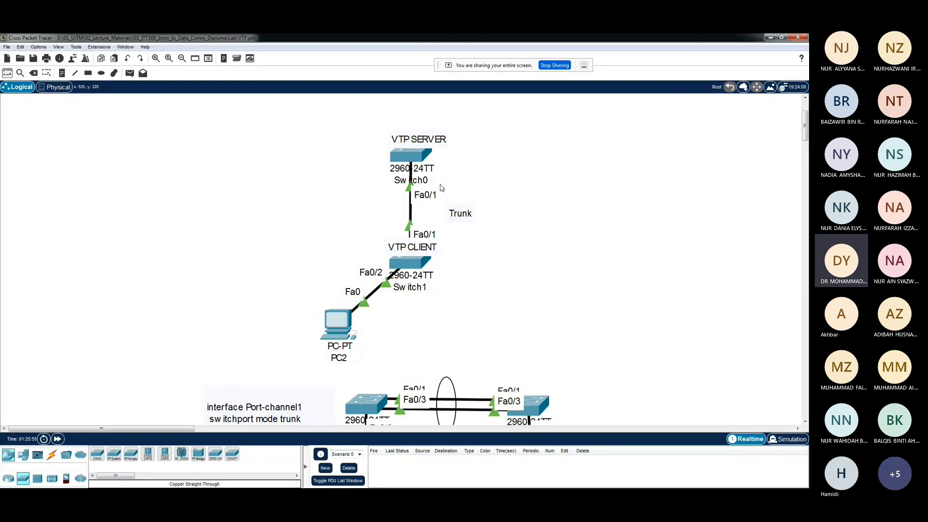
{"action": "mouse_move", "coordinate": [422, 165]}
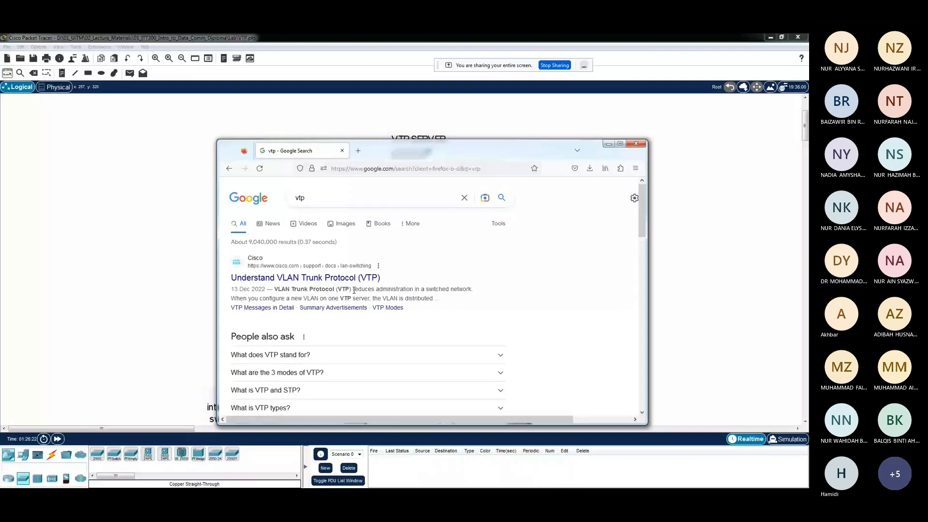
Highlight the VTP description in the Cisco search result, then move the browser window off the VTP server and client topology
{"action": "left_click_drag", "start_coordinate": [354, 289], "coordinate": [472, 290]}
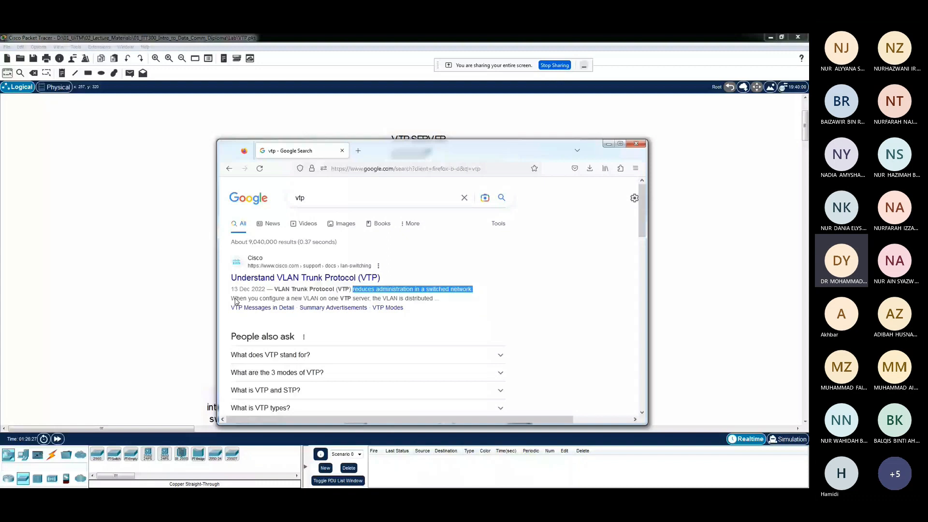
{"action": "left_click_drag", "start_coordinate": [231, 298], "coordinate": [438, 299]}
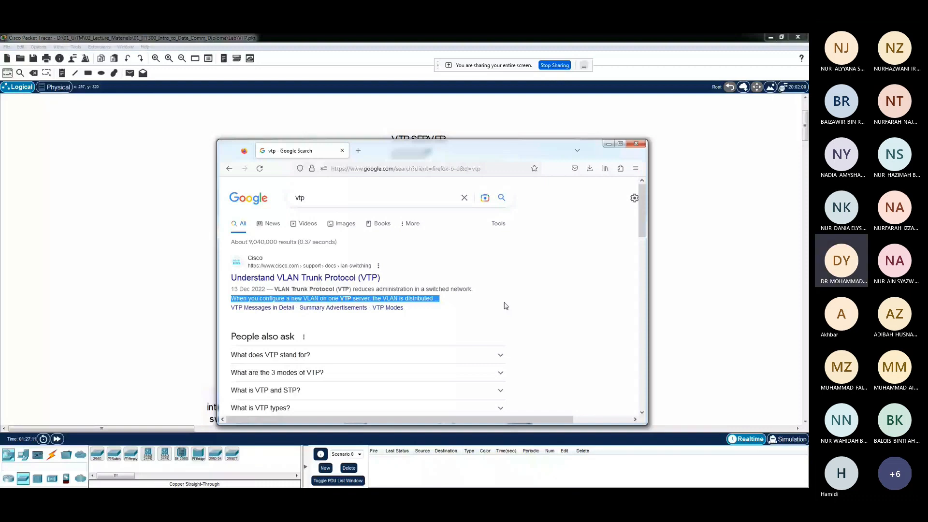
{"action": "left_click_drag", "start_coordinate": [456, 155], "coordinate": [459, 156]}
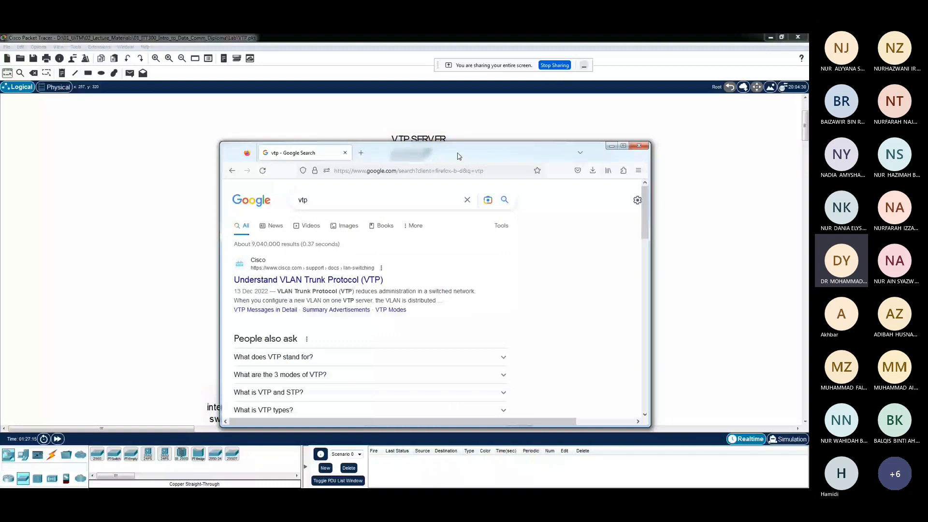
{"action": "left_click_drag", "start_coordinate": [459, 156], "coordinate": [717, 127]}
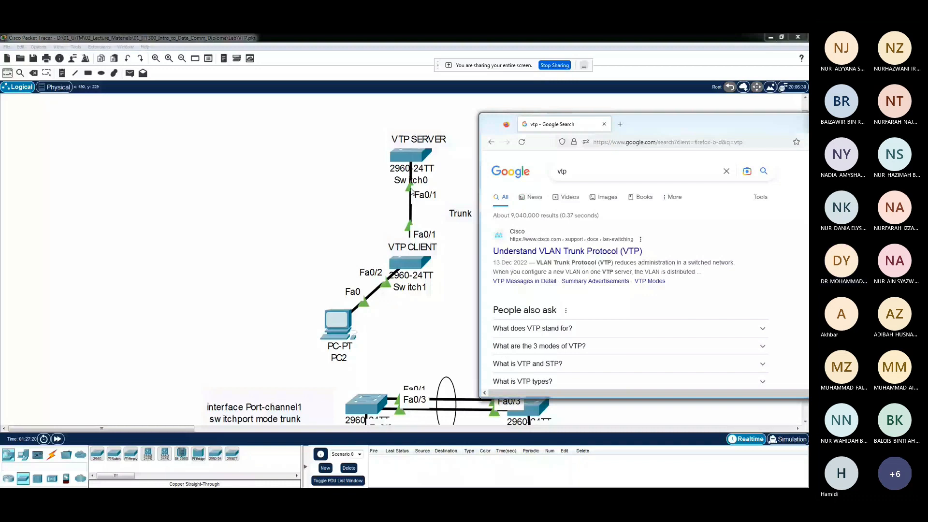
Draw an unfilled rectangle in the empty area beside the VTP topology and place the label CORE inside it
{"action": "left_click", "coordinate": [88, 73]}
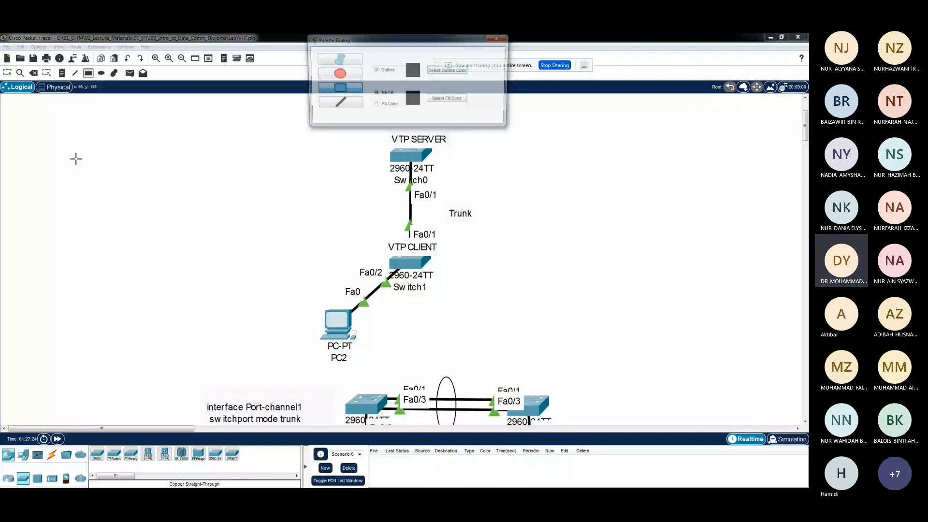
{"action": "left_click", "coordinate": [76, 159]}
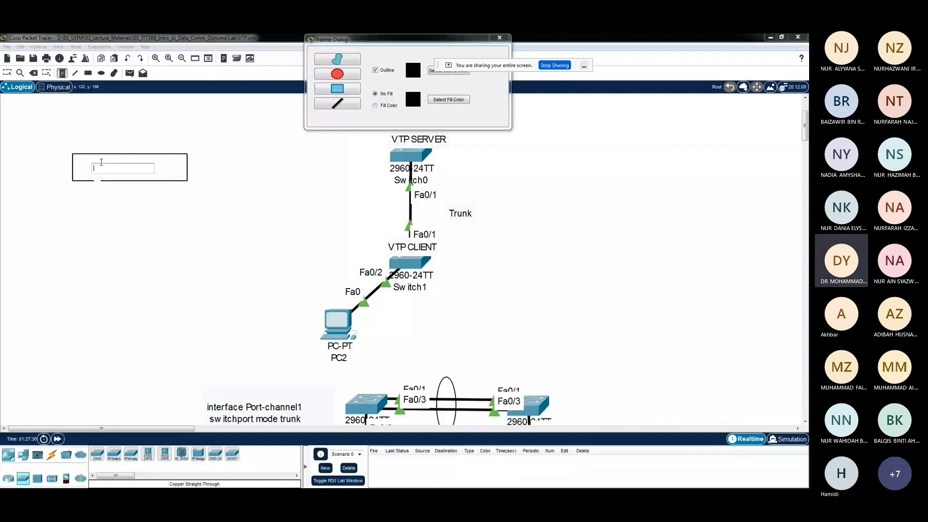
{"action": "type", "text": "CORE"}
{"action": "left_click", "coordinate": [69, 159]}
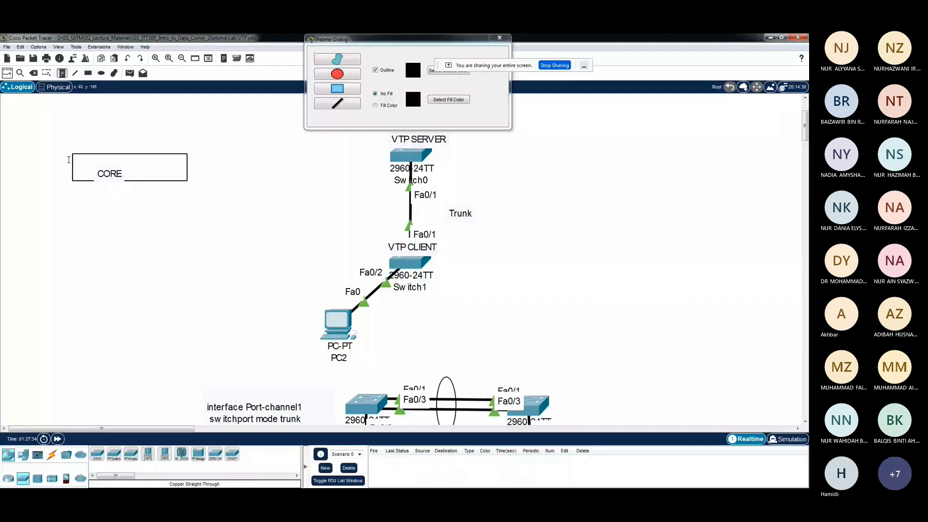
{"action": "left_click_drag", "start_coordinate": [110, 173], "coordinate": [118, 167]}
{"action": "left_click", "coordinate": [63, 75]}
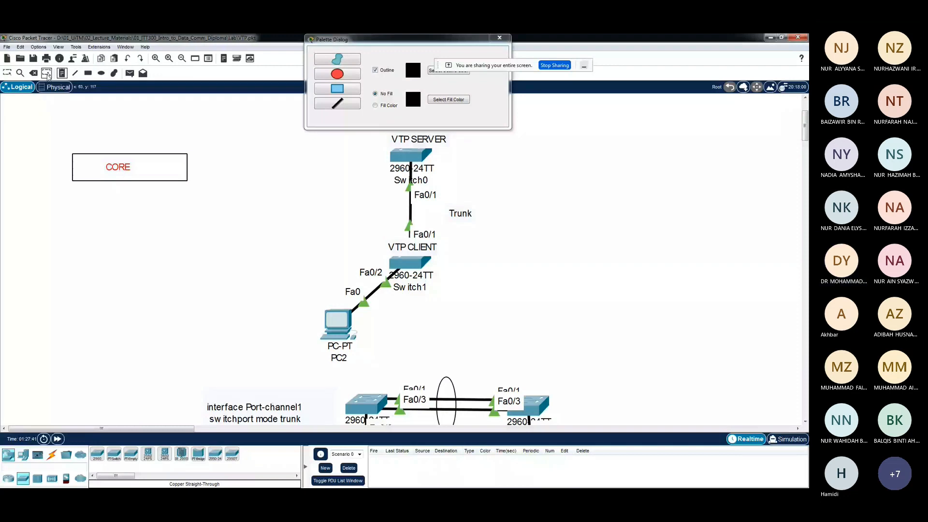
{"action": "left_click", "coordinate": [47, 74]}
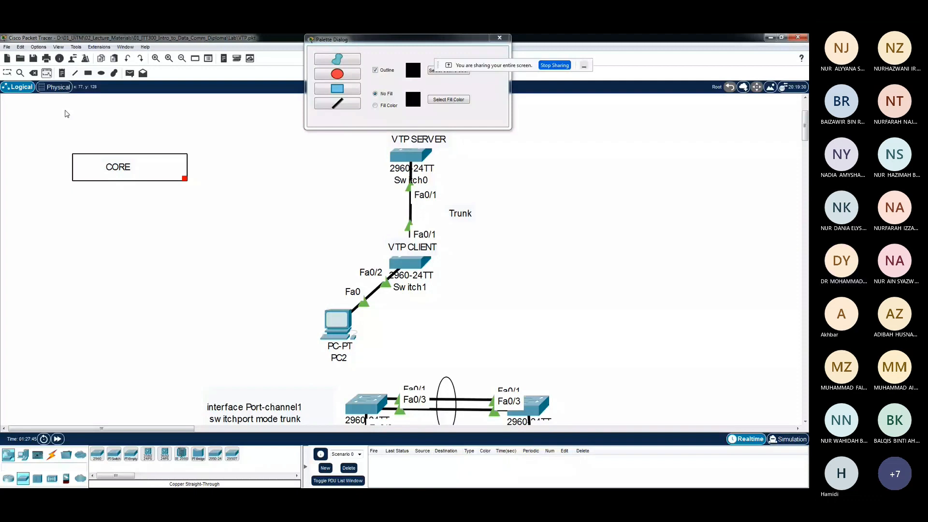
Draw a second rectangle of similar size directly beneath the CORE box
{"action": "left_click", "coordinate": [88, 73]}
{"action": "left_click", "coordinate": [499, 38]}
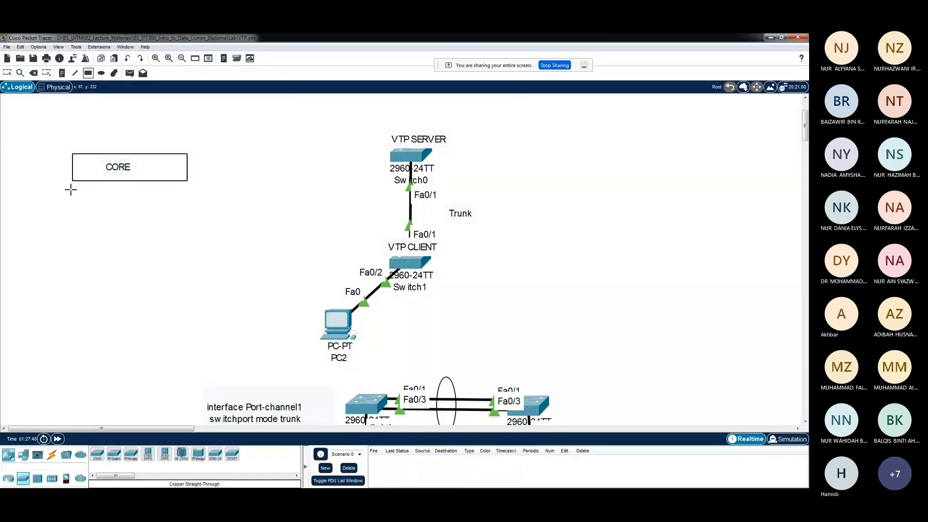
{"action": "left_click_drag", "start_coordinate": [71, 191], "coordinate": [184, 217]}
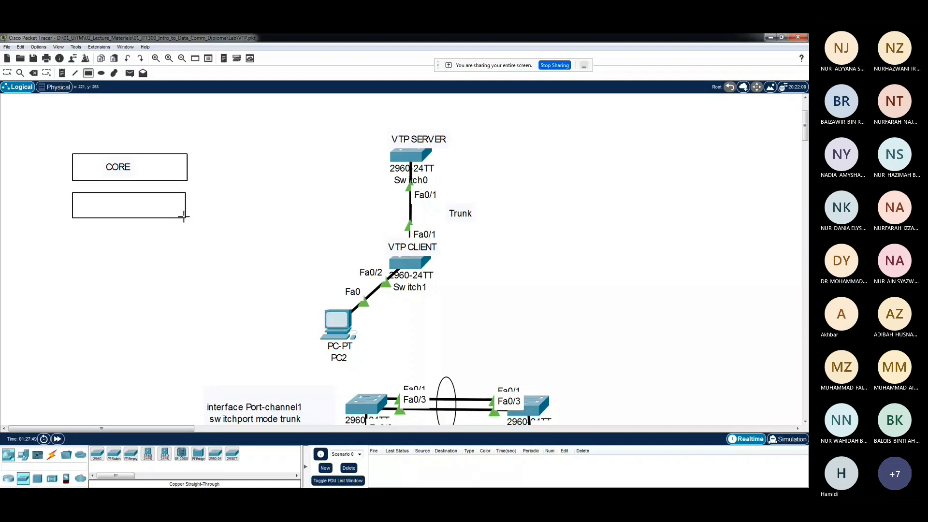
{"action": "left_click_drag", "start_coordinate": [184, 216], "coordinate": [185, 219]}
Label the rectangle beneath CORE as DISTRIBUTION and move the text towards the middle of the box
{"action": "left_click", "coordinate": [62, 73]}
{"action": "left_click", "coordinate": [105, 204]}
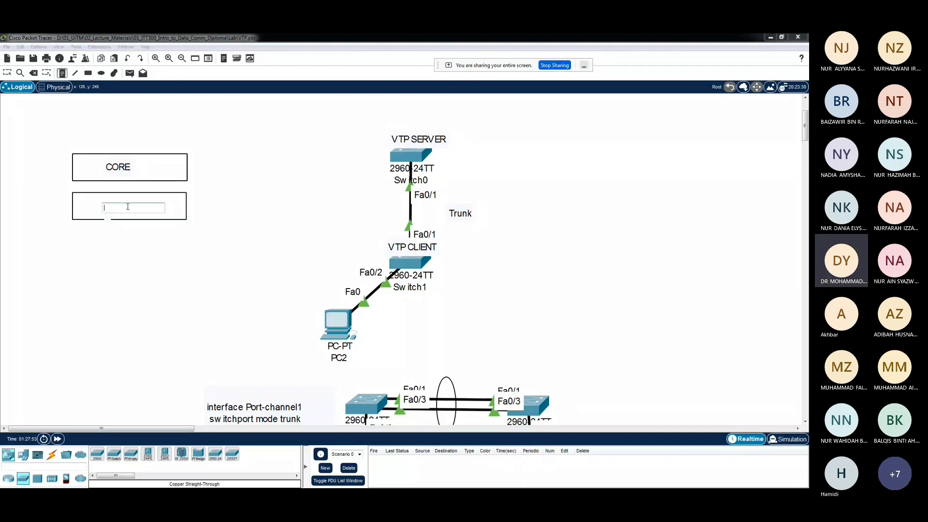
{"action": "type", "text": "DISTRIBUTION"}
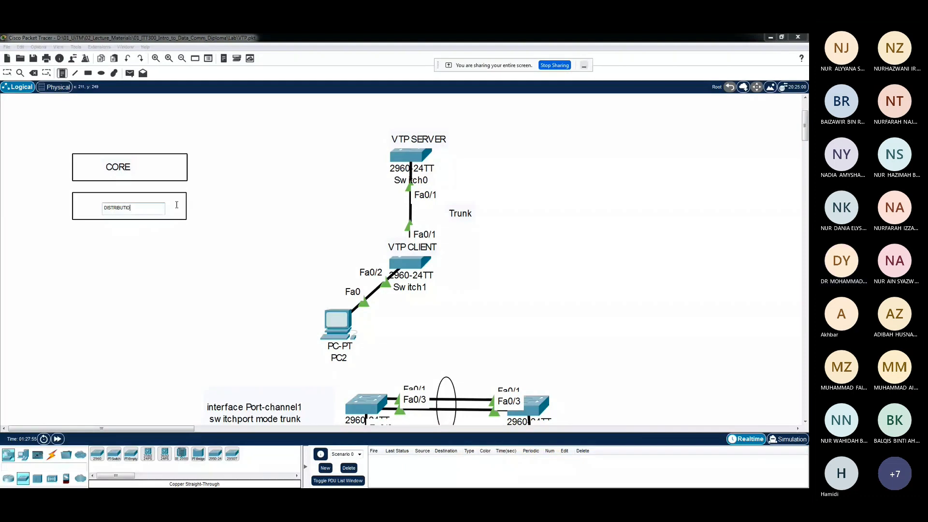
{"action": "left_click", "coordinate": [177, 205]}
{"action": "key", "text": "Escape"}
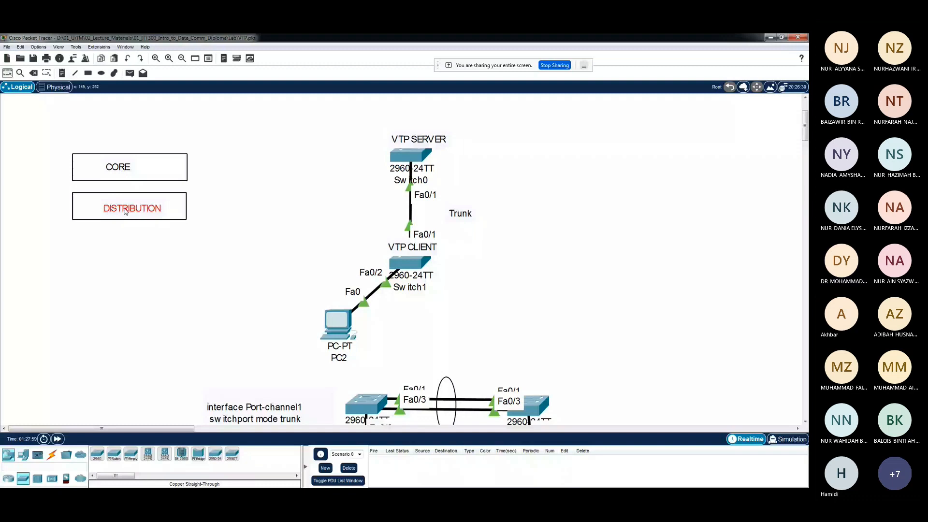
{"action": "left_click_drag", "start_coordinate": [125, 208], "coordinate": [122, 205]}
Delete the small stray rectangles drawn beneath the second box
{"action": "left_click", "coordinate": [61, 77]}
{"action": "key", "text": "r"}
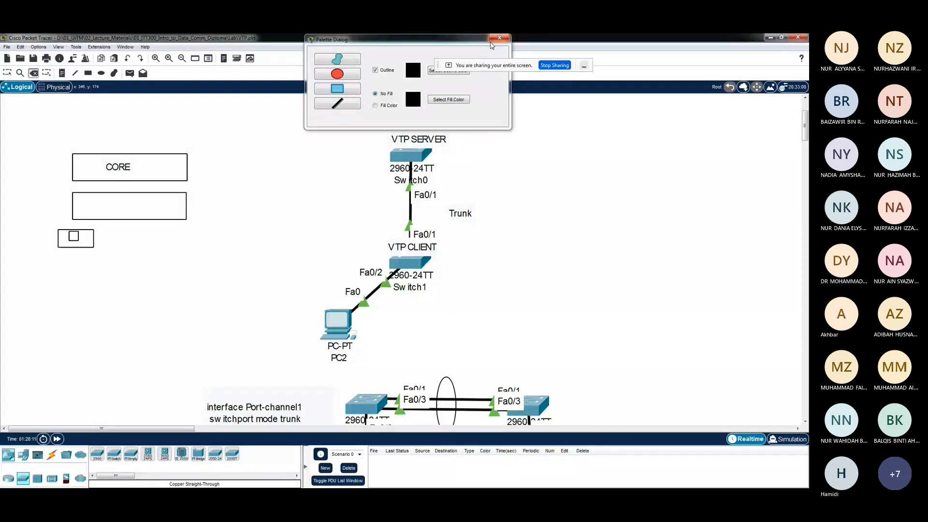
{"action": "left_click", "coordinate": [499, 38]}
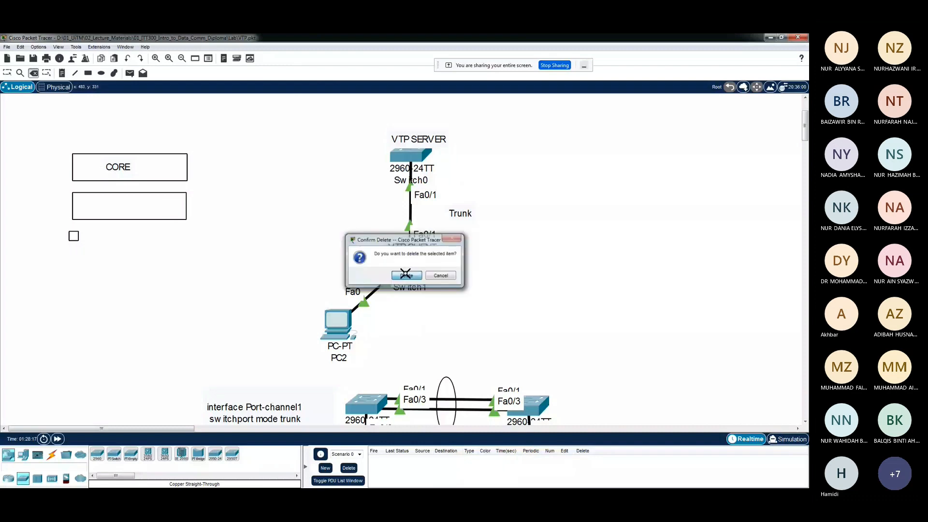
{"action": "left_click", "coordinate": [405, 274]}
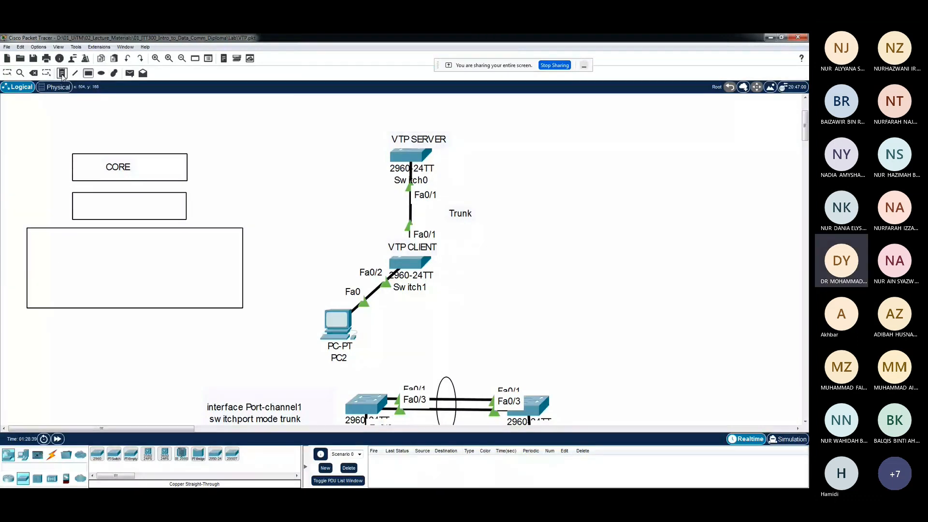
Finish the large rectangle beneath the two boxes, and label the middle box DISTRIBUTION and the large one ACCESS
{"action": "left_click", "coordinate": [100, 205]}
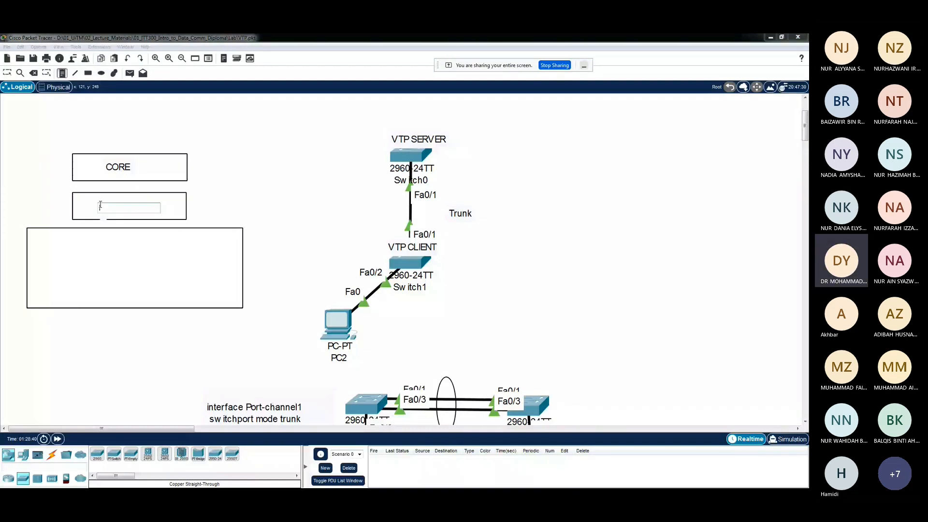
{"action": "type", "text": "DISTRIBUTION"}
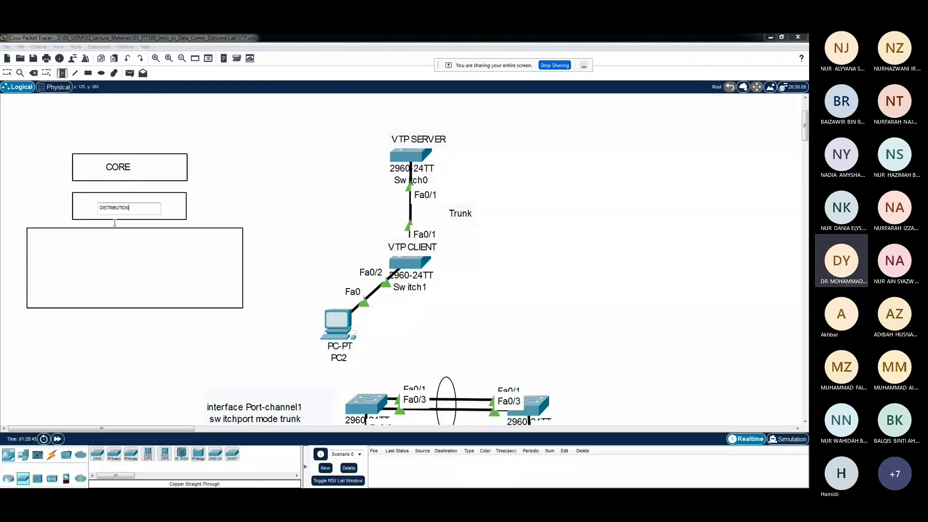
{"action": "left_click", "coordinate": [76, 265]}
{"action": "type", "text": "A"}
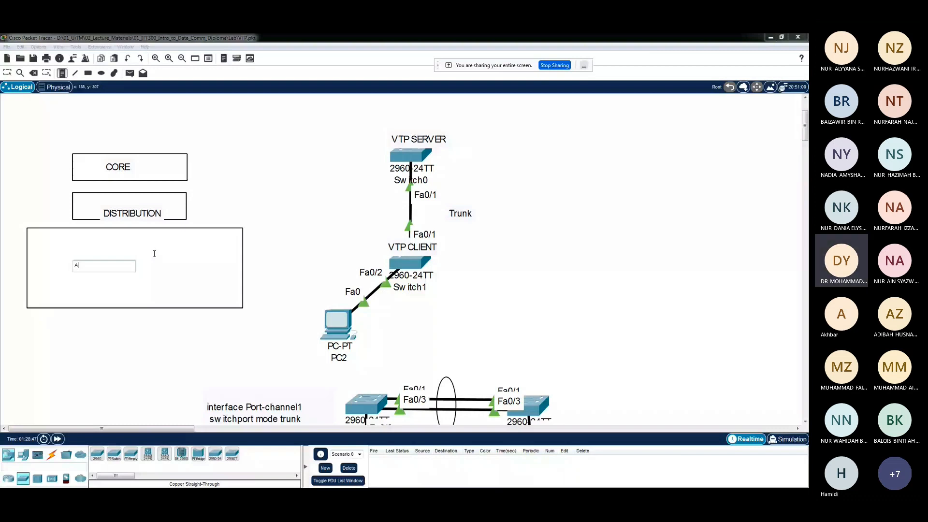
{"action": "type", "text": "CCESS"}
{"action": "left_click", "coordinate": [115, 272]}
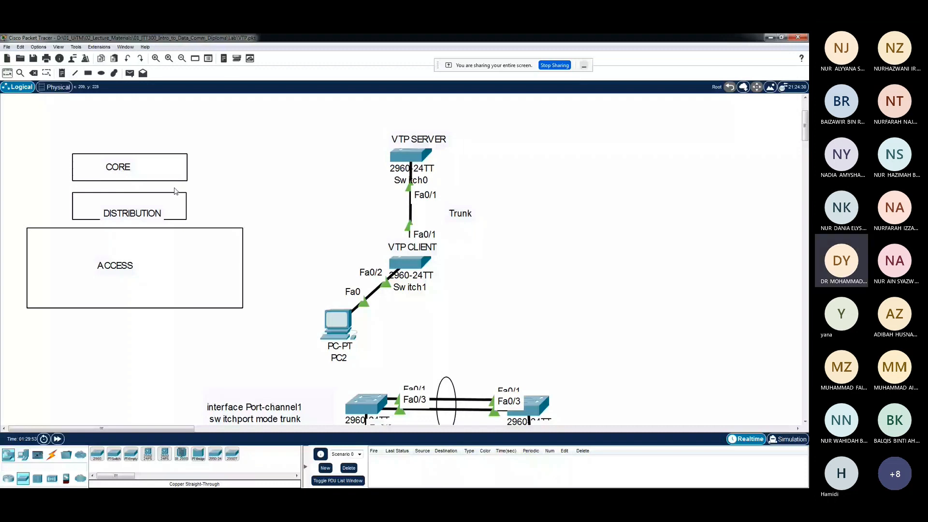
{"action": "left_click_drag", "start_coordinate": [8, 144], "coordinate": [270, 341]}
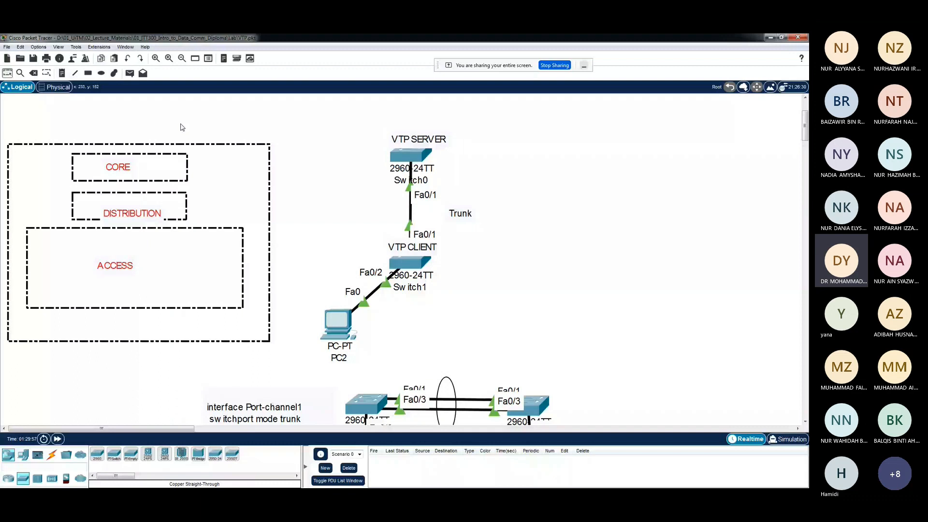
{"action": "left_click", "coordinate": [182, 127]}
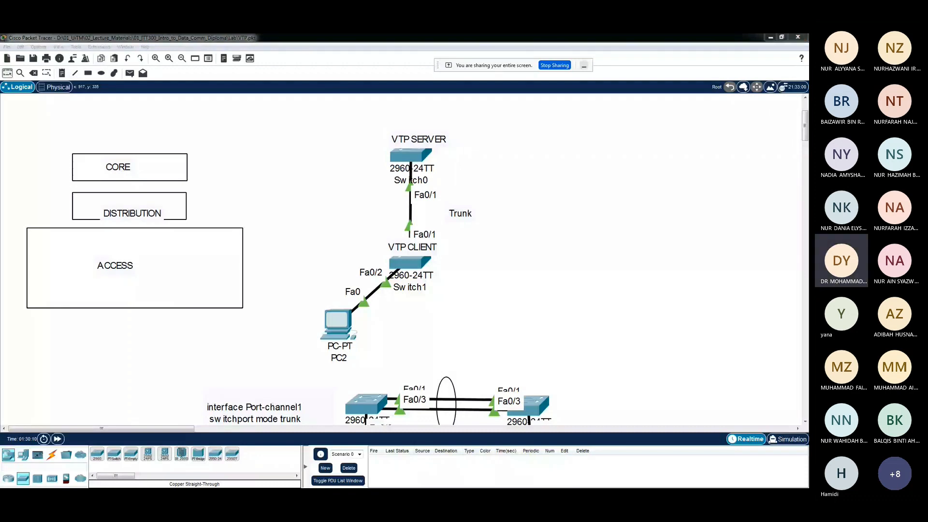
Switch to the browser, highlight the words "VLAN is distributed" in the Cisco VTP search result, and close the browser window
{"action": "key", "text": "alt+Tab"}
{"action": "left_click_drag", "start_coordinate": [466, 263], "coordinate": [512, 262]}
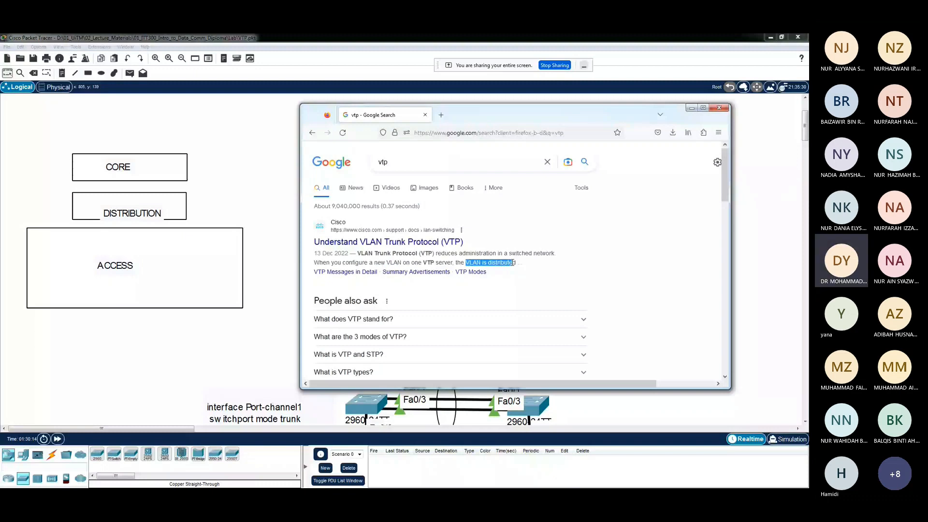
{"action": "left_click_drag", "start_coordinate": [512, 262], "coordinate": [521, 262]}
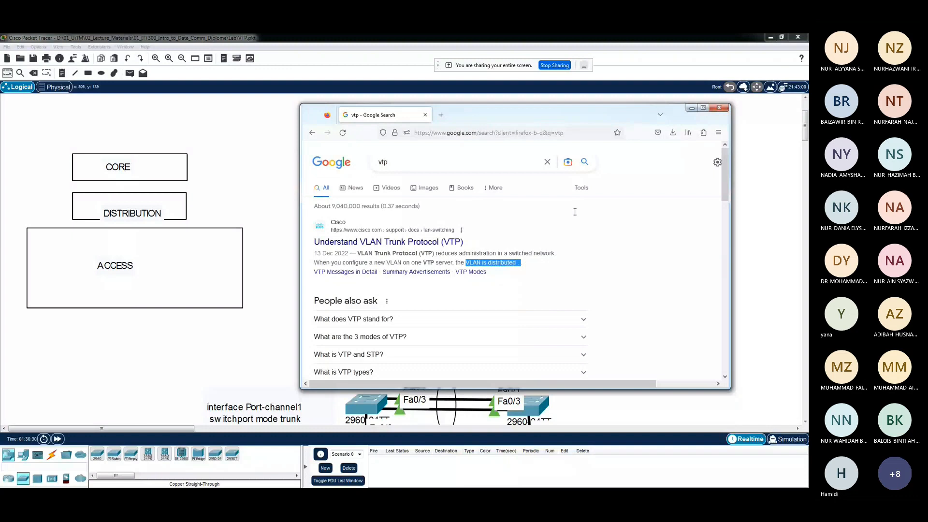
{"action": "left_click", "coordinate": [719, 108]}
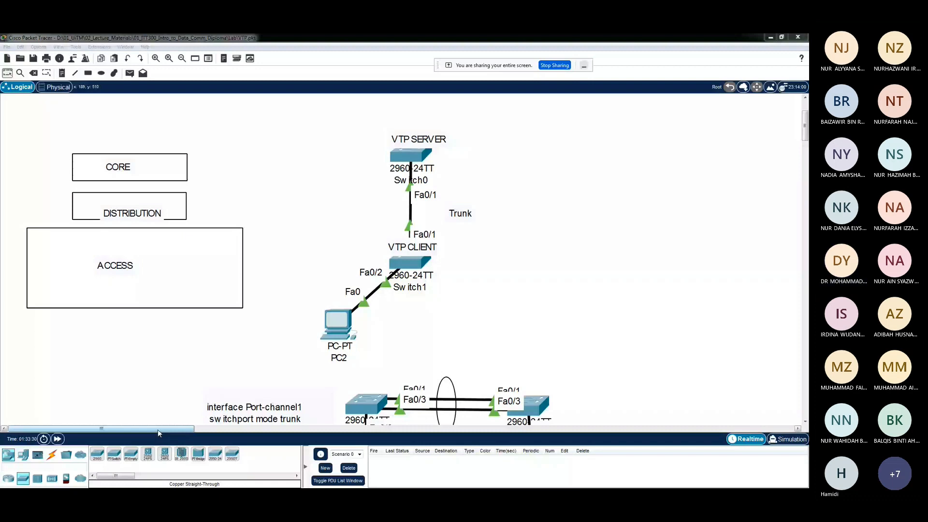
Place a 2960 switch in an empty area of the workspace beyond the existing topology
{"action": "left_click_drag", "start_coordinate": [159, 430], "coordinate": [303, 430]}
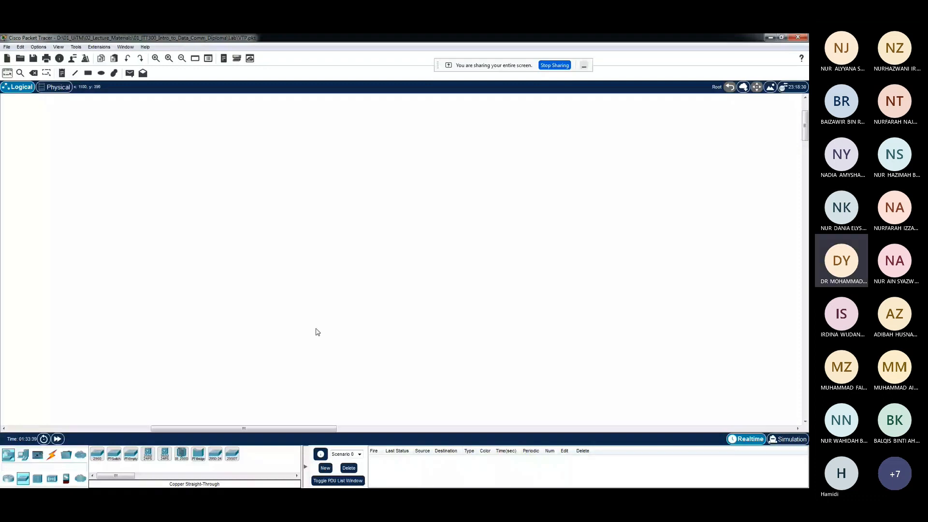
{"action": "left_click", "coordinate": [99, 459]}
{"action": "left_click", "coordinate": [355, 182]}
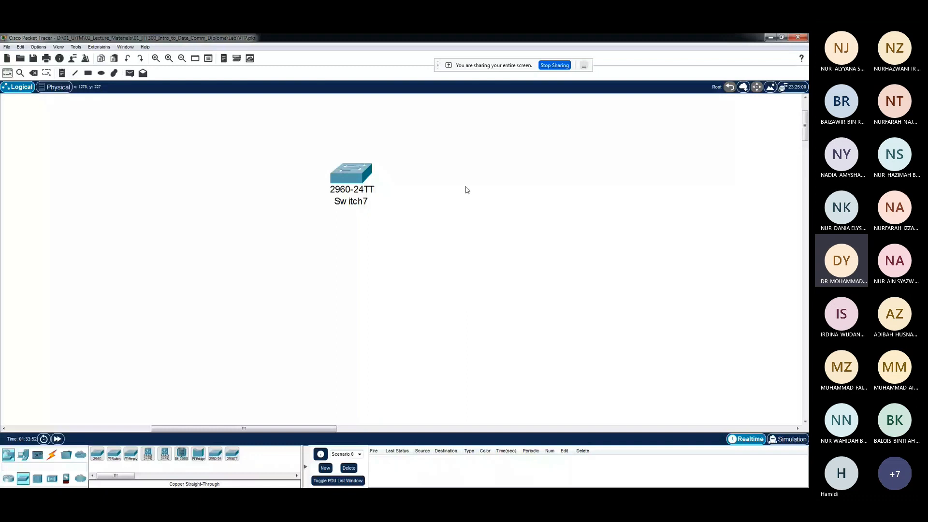
Cable Switch8's GigabitEthernet0/1 to Switch7's GigabitEthernet0/1, and Switch9's GigabitEthernet0/1 to Switch7's GigabitEthernet0/2
{"action": "mouse_move", "coordinate": [358, 207]}
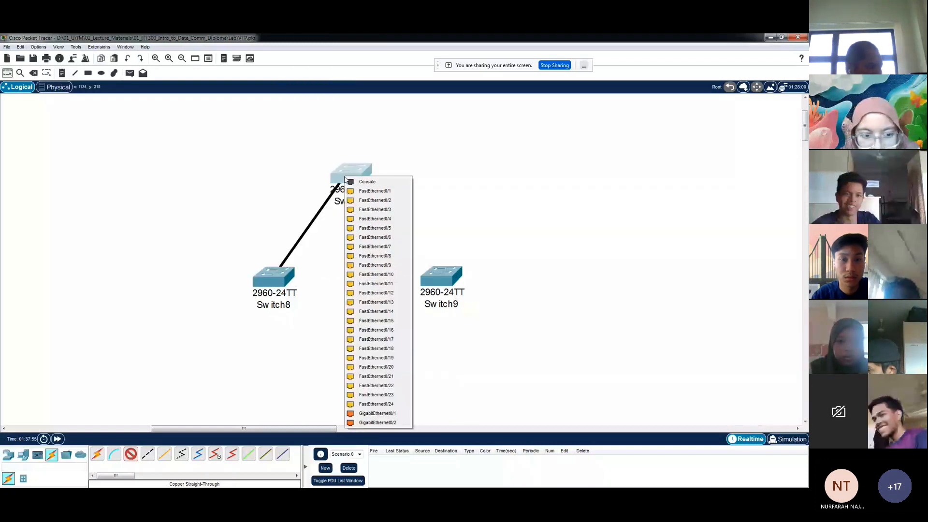
{"action": "left_click", "coordinate": [377, 414]}
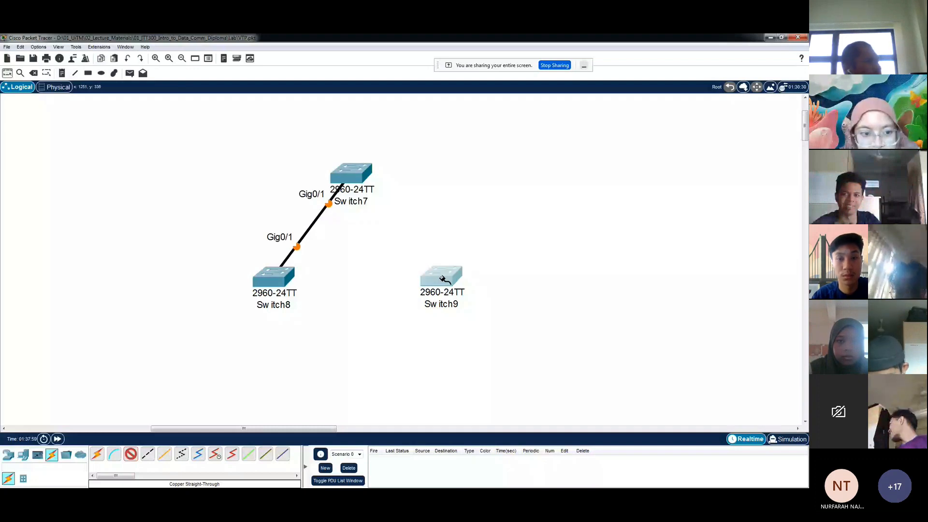
{"action": "left_click", "coordinate": [441, 278]}
{"action": "left_click", "coordinate": [464, 271]}
{"action": "left_click", "coordinate": [351, 175]}
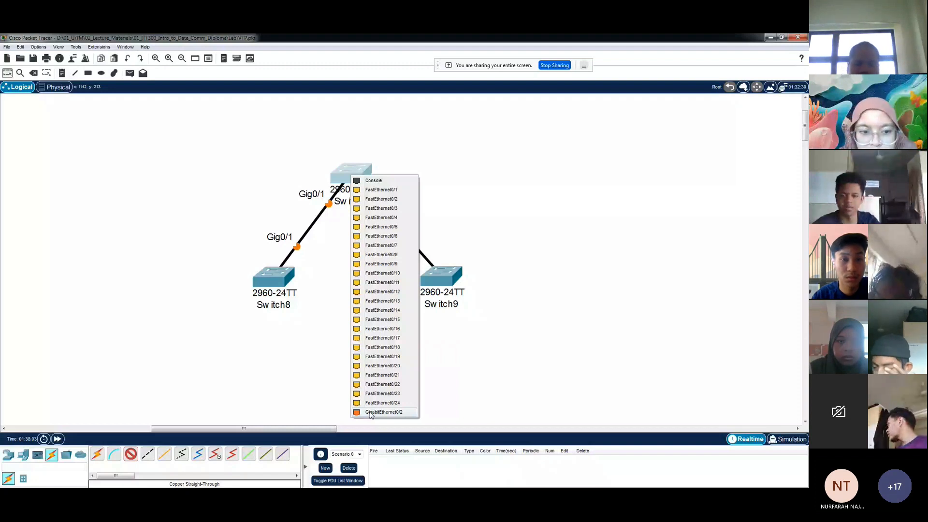
{"action": "left_click", "coordinate": [371, 412]}
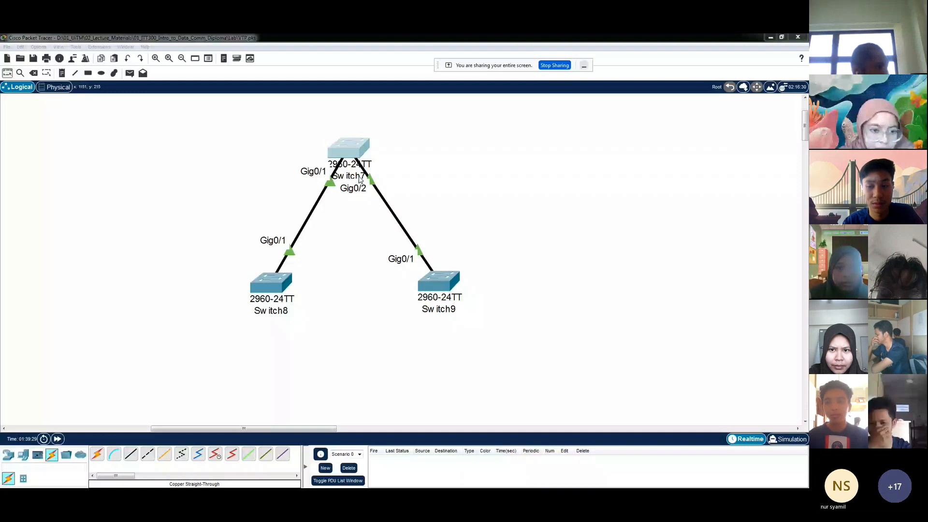
Add the note VTP SERVER above Switch7 and the note VTP CLIENT beside Switch8
{"action": "key", "text": "n"}
{"action": "left_click", "coordinate": [326, 126]}
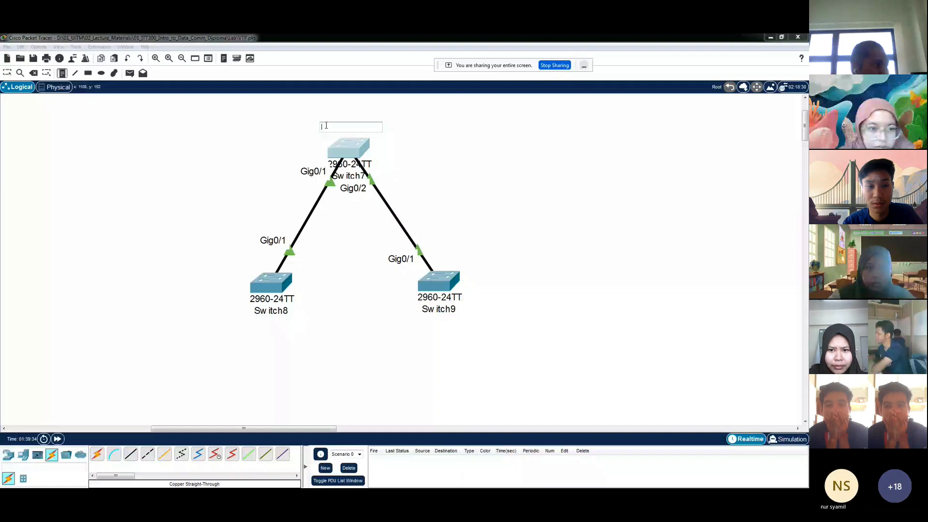
{"action": "type", "text": "VTP SERVER"}
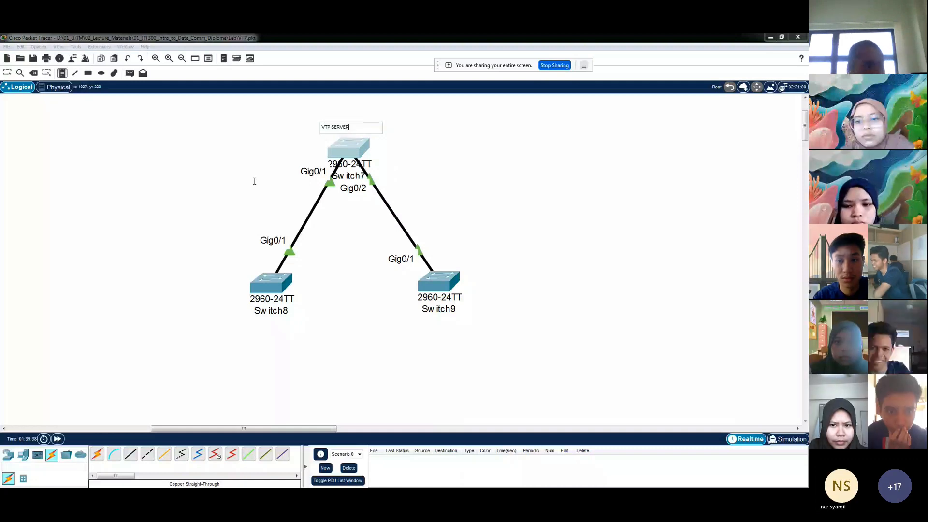
{"action": "left_click", "coordinate": [175, 287]}
{"action": "type", "text": "VTP CLIE"}
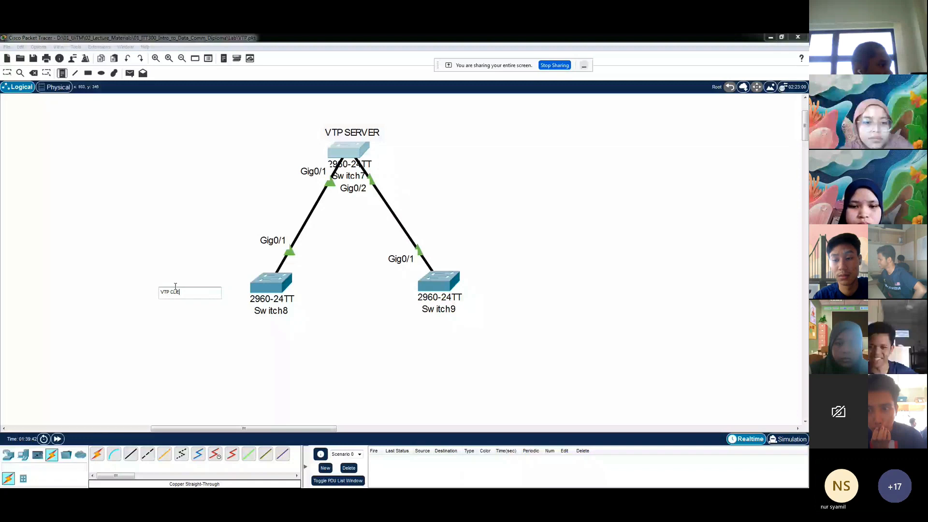
{"action": "type", "text": "NT"}
{"action": "left_click", "coordinate": [205, 300]}
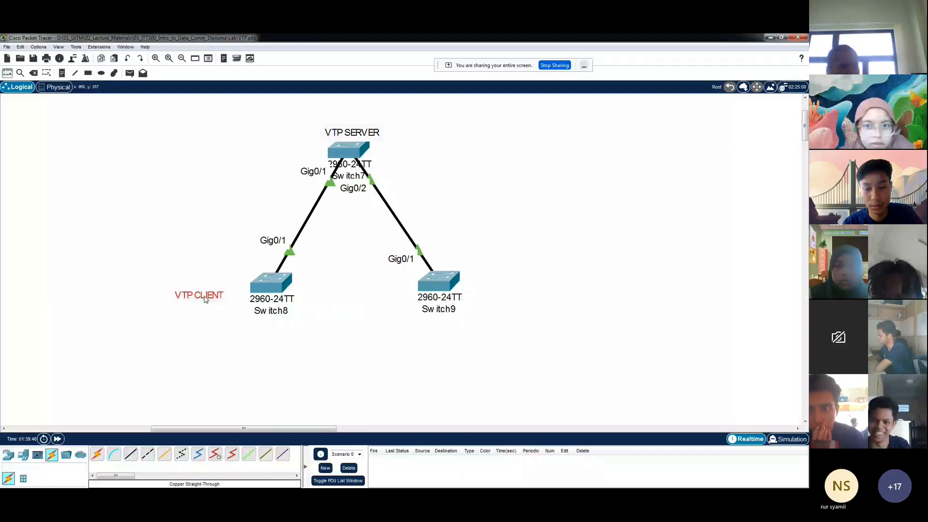
{"action": "left_click", "coordinate": [445, 218]}
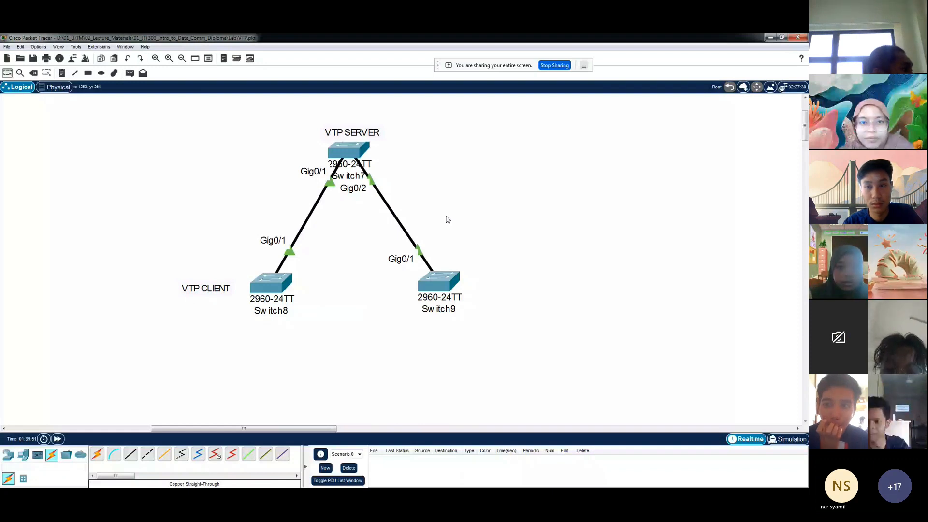
Reposition Switch9 and Switch8 slightly outward and lower beneath Switch7
{"action": "left_click_drag", "start_coordinate": [437, 276], "coordinate": [449, 285]}
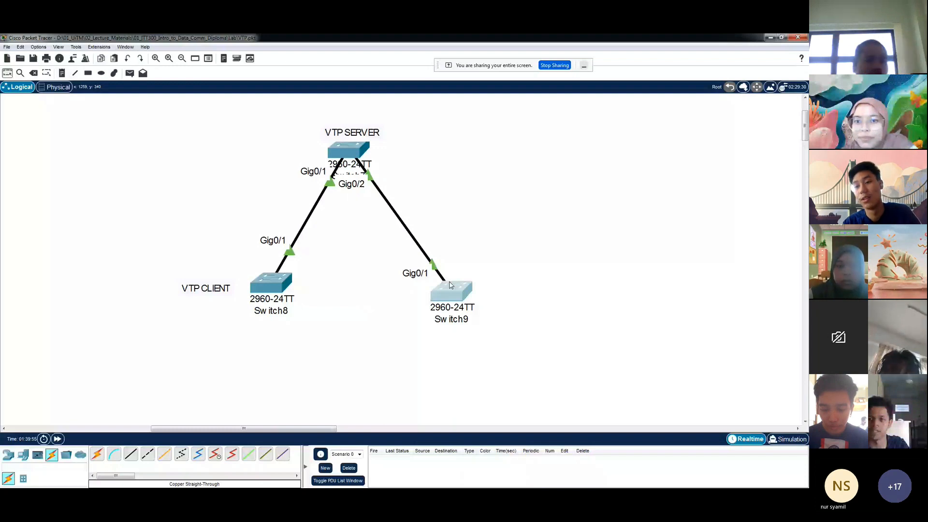
{"action": "left_click_drag", "start_coordinate": [450, 282], "coordinate": [446, 283]}
{"action": "left_click_drag", "start_coordinate": [272, 283], "coordinate": [267, 287]}
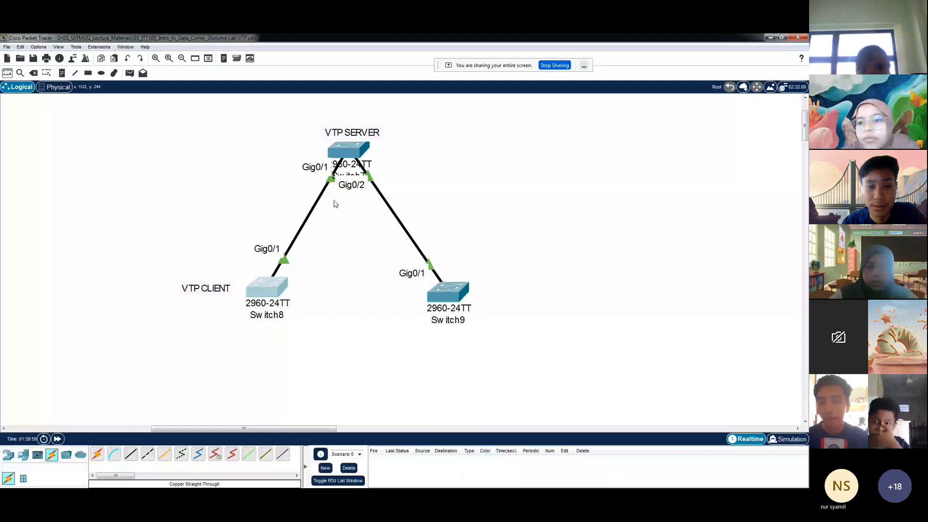
Open Switch7's command line and enter privileged mode with en, and global configuration mode with conf t
{"action": "left_click", "coordinate": [351, 152]}
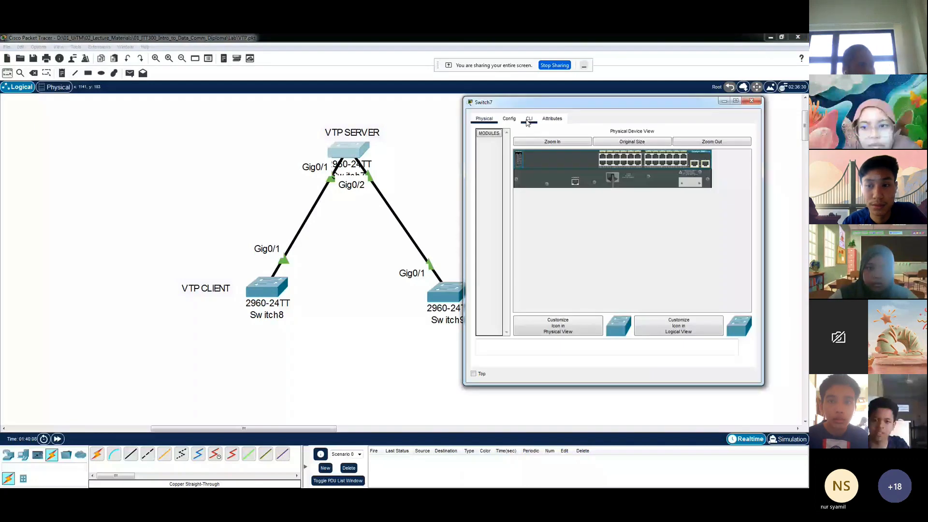
{"action": "left_click", "coordinate": [528, 120]}
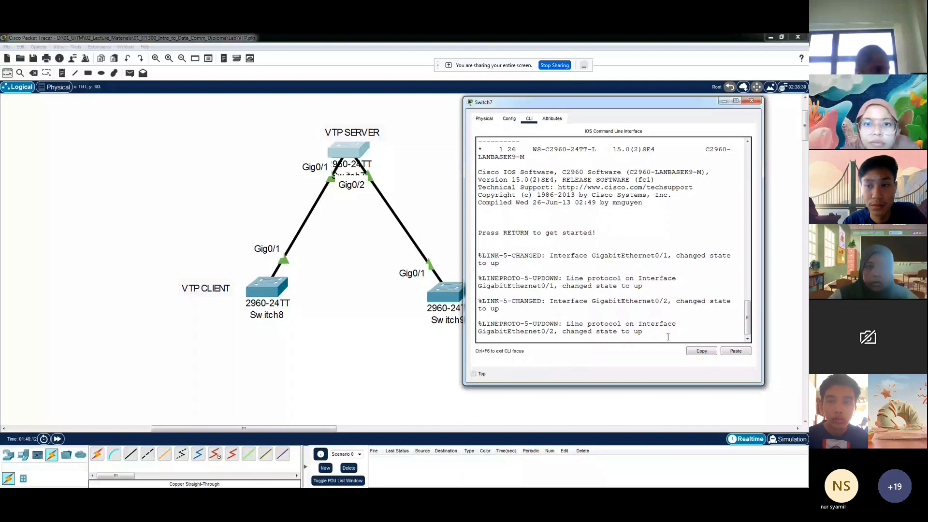
{"action": "key", "text": "Return"}
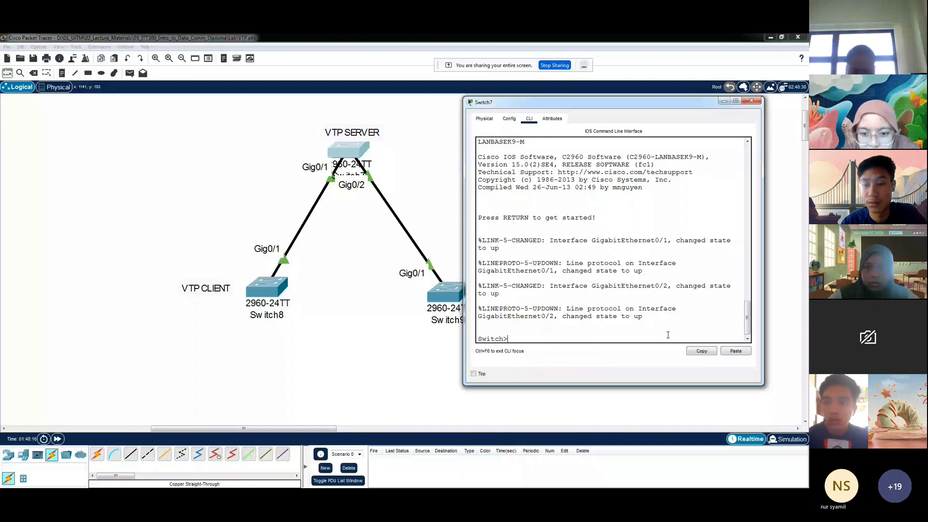
{"action": "type", "text": "en"}
{"action": "key", "text": "Return"}
{"action": "key", "text": "Return"}
{"action": "key", "text": "Return"}
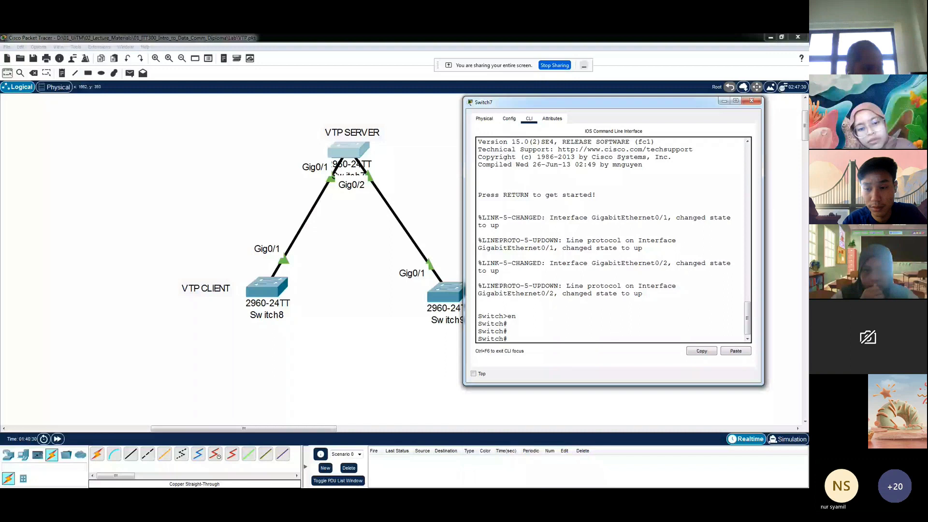
{"action": "type", "text": "conf t"}
{"action": "key", "text": "Return"}
{"action": "key", "text": "Return"}
Create VLAN 10 on Switch7 and name it Student
{"action": "type", "text": "vlan"}
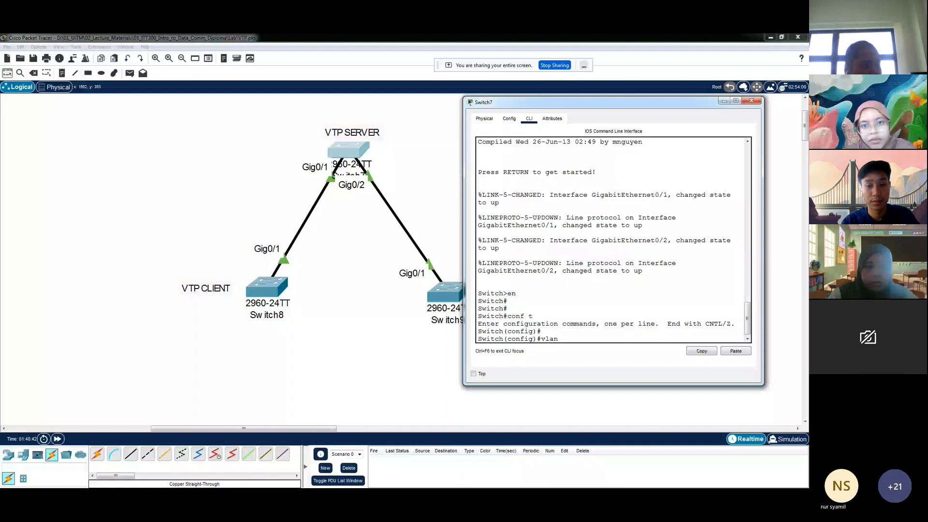
{"action": "type", "text": " 10"}
{"action": "key", "text": "Return"}
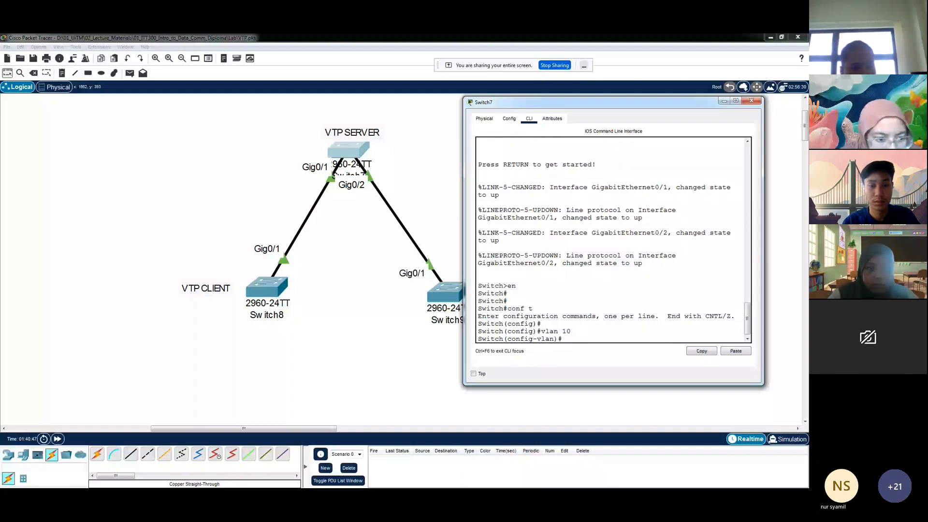
{"action": "type", "text": "name Studen"}
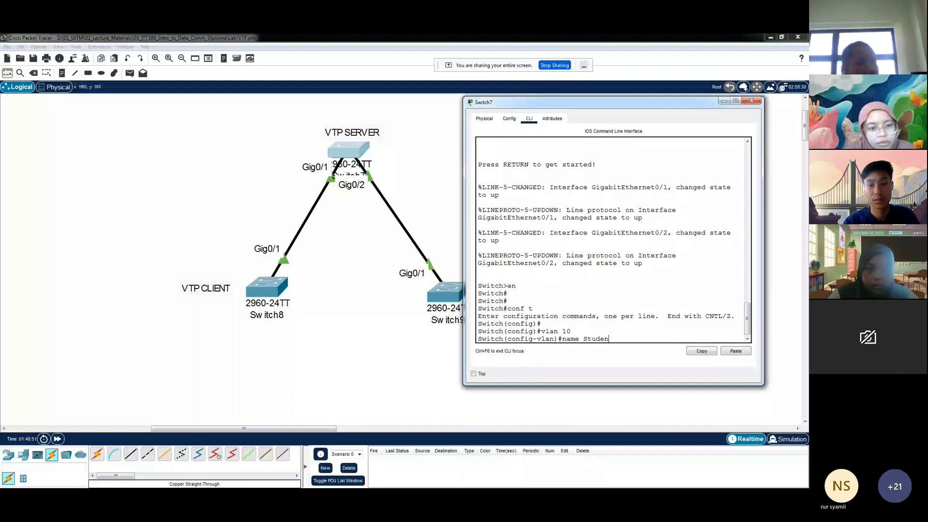
{"action": "type", "text": "t"}
{"action": "key", "text": "Return"}
Create VLAN 20 on Switch7 and name it Staff
{"action": "type", "text": "vlan)#vl"}
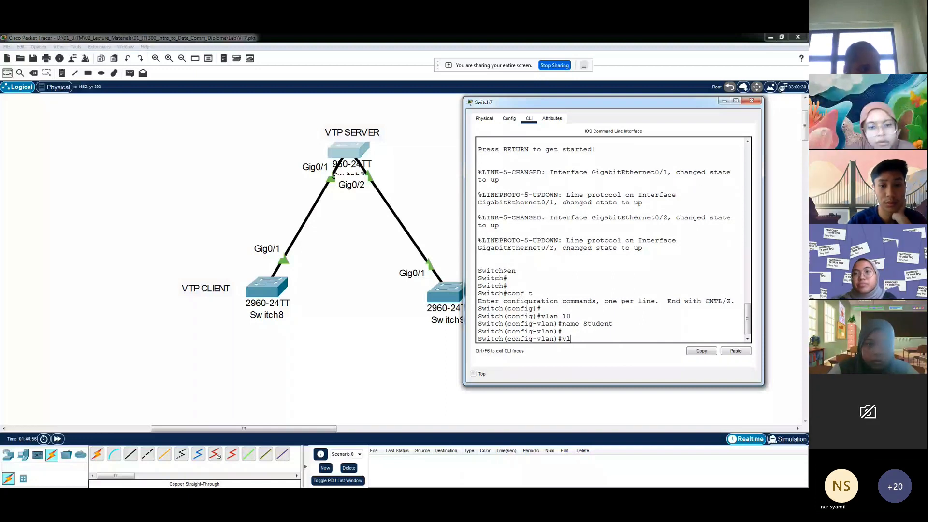
{"action": "type", "text": "an 20"}
{"action": "key", "text": "Return"}
{"action": "type", "text": "name Staff"}
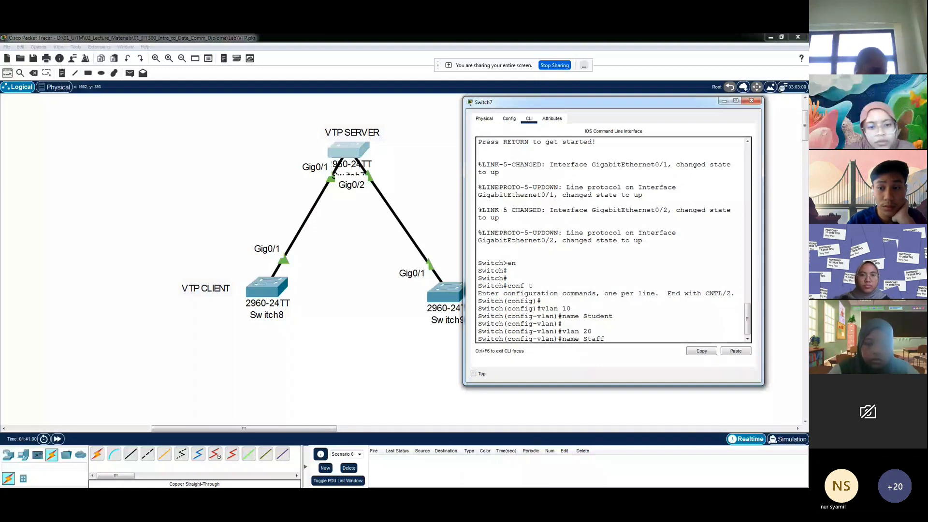
{"action": "key", "text": "Return"}
{"action": "key", "text": "Return"}
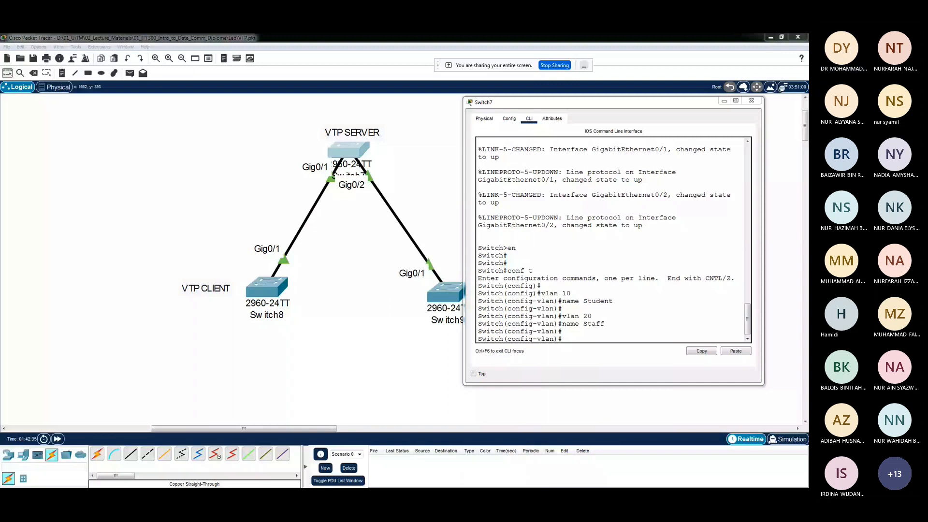
Save Switch7's running configuration to the startup configuration with do copy run start, and highlight that command in the console
{"action": "left_click_drag", "start_coordinate": [580, 102], "coordinate": [595, 97]}
{"action": "left_click", "coordinate": [585, 331]}
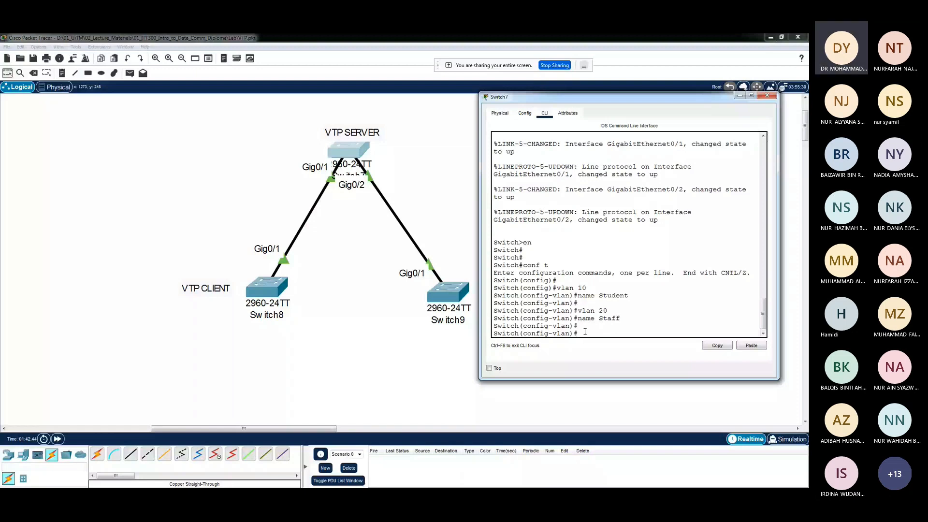
{"action": "type", "text": "do copy run"}
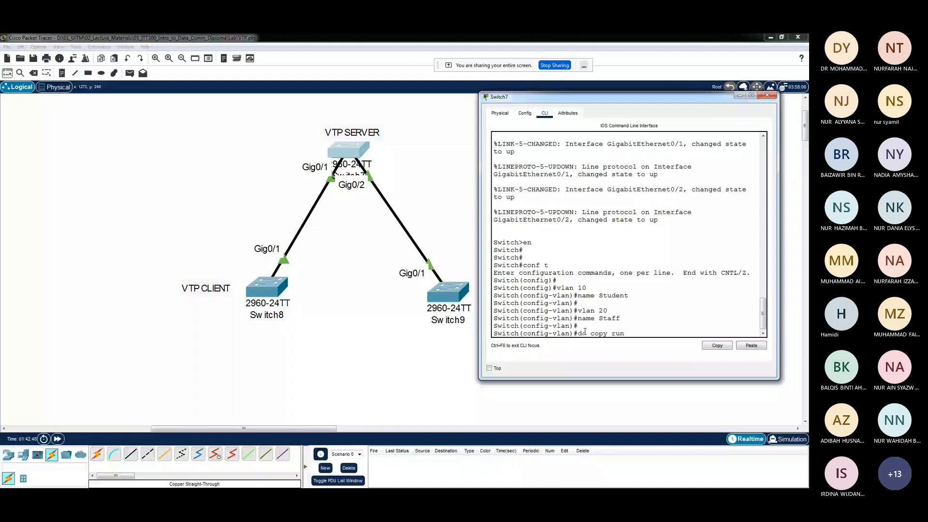
{"action": "type", "text": " start"}
{"action": "key", "text": "Return"}
{"action": "key", "text": "Return"}
{"action": "key", "text": "Return"}
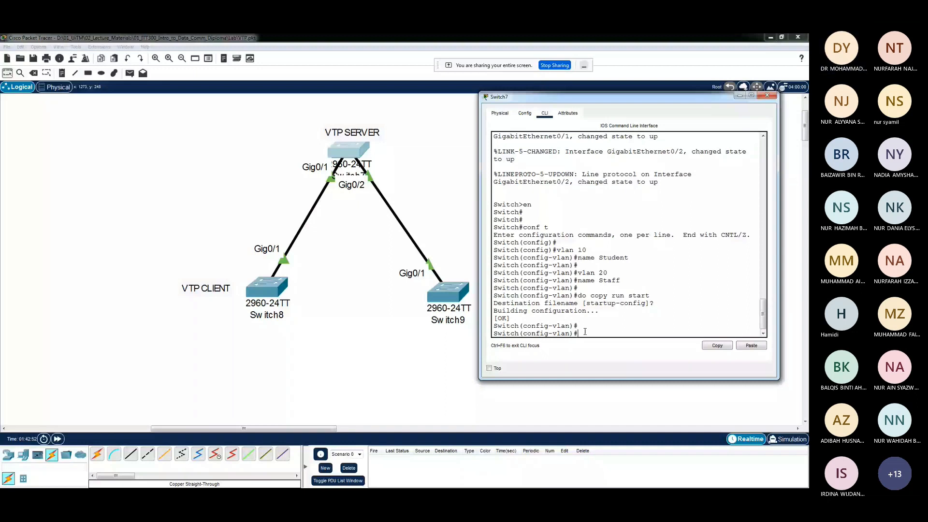
{"action": "left_click_drag", "start_coordinate": [650, 295], "coordinate": [578, 295]}
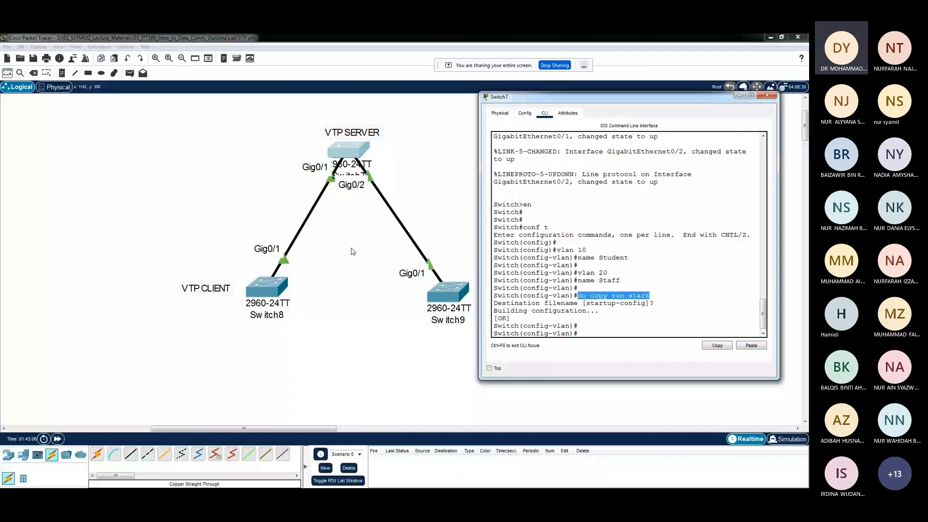
{"action": "double_click", "coordinate": [639, 295]}
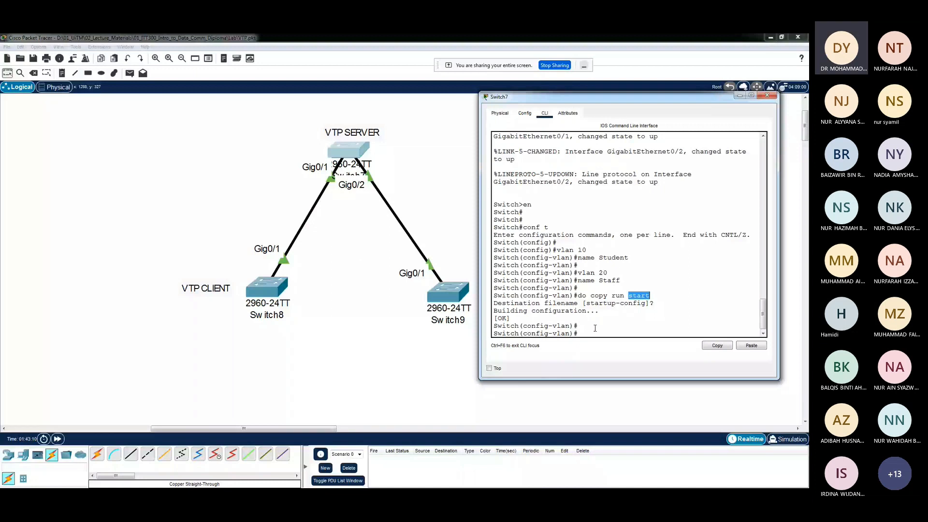
Display Switch7's VLAN table with do sh vlan in a wider console, and highlight the VLAN 10 and 20 rows and their creation commands
{"action": "left_click", "coordinate": [586, 329]}
{"action": "type", "text": "do sh vla"}
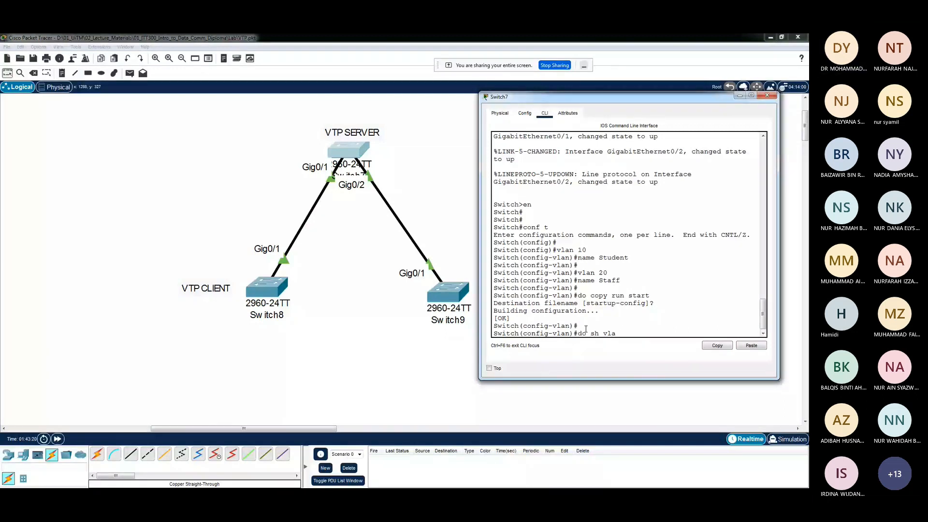
{"action": "key", "text": "Return"}
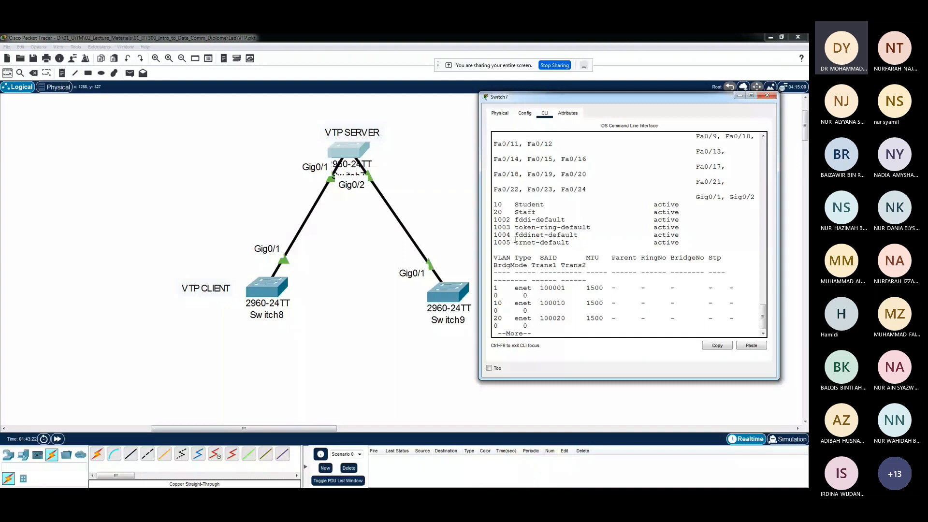
{"action": "left_click_drag", "start_coordinate": [479, 242], "coordinate": [460, 249]}
{"action": "left_click_drag", "start_coordinate": [561, 101], "coordinate": [602, 103]}
{"action": "left_click", "coordinate": [597, 250]}
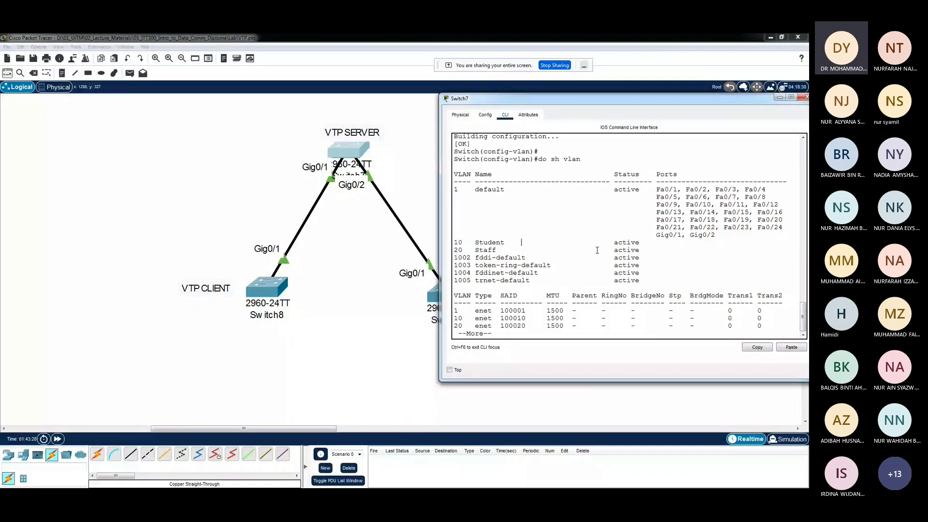
{"action": "left_click_drag", "start_coordinate": [454, 242], "coordinate": [643, 251]}
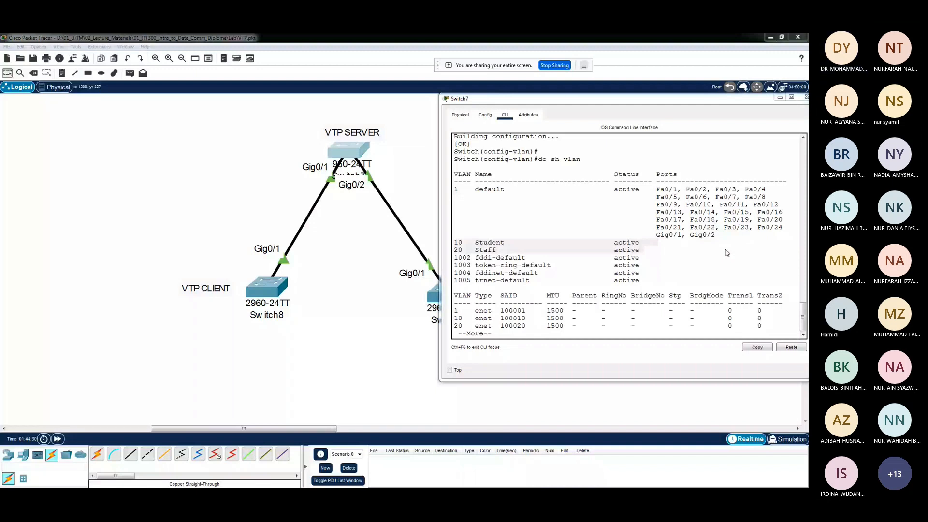
{"action": "scroll", "coordinate": [549, 296], "scroll_direction": "up", "scroll_amount": 2}
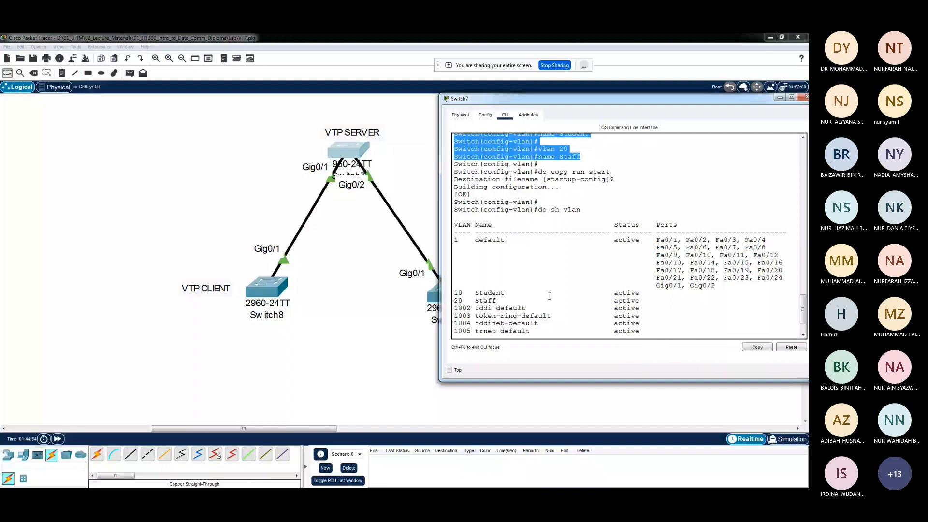
Leave VLAN configuration and give interface VLAN 10 the address 192.168.10.1 with mask 255.255.255.0, enabling it with no shut
{"action": "scroll", "coordinate": [527, 314], "scroll_direction": "down", "scroll_amount": 5}
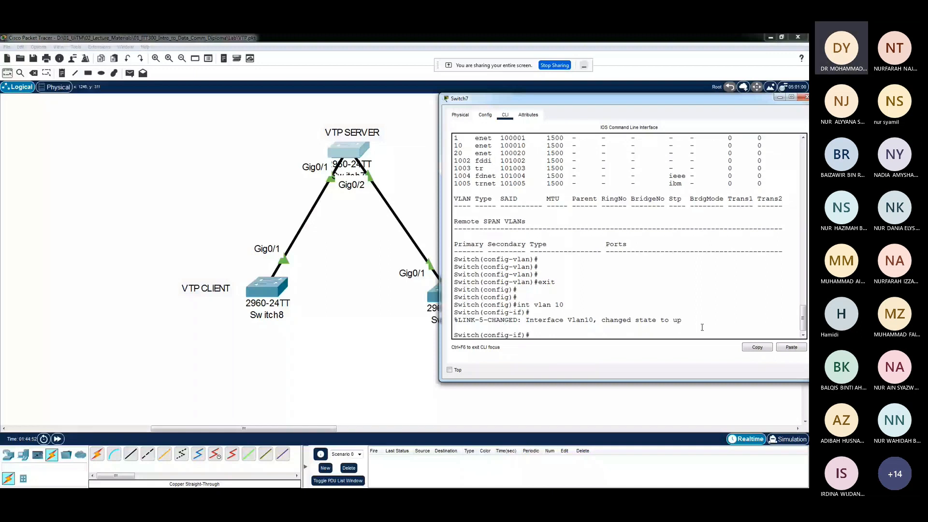
{"action": "key", "text": "Return"}
{"action": "type", "text": "ip add"}
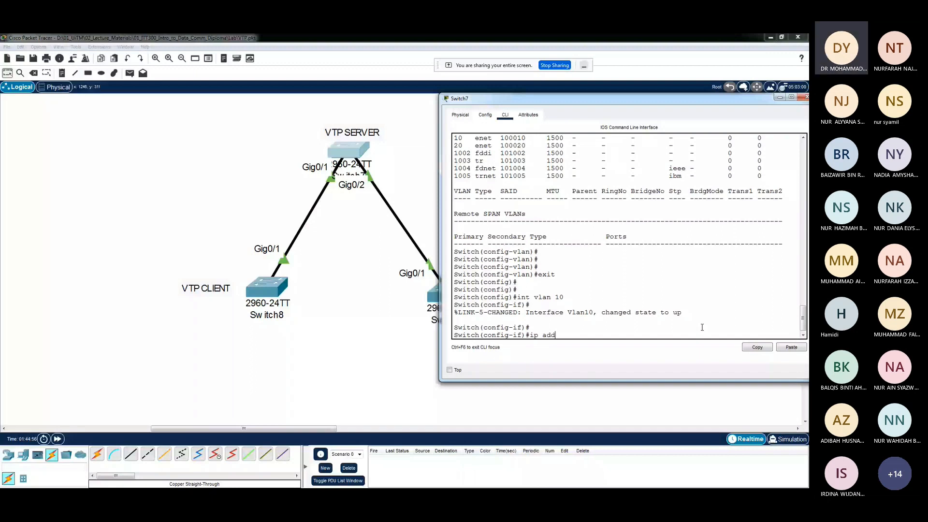
{"action": "type", "text": " 192.168.10.1 255.255.255.0"}
{"action": "key", "text": "Return"}
{"action": "type", "text": "no shut"}
{"action": "key", "text": "Return"}
{"action": "key", "text": "Return"}
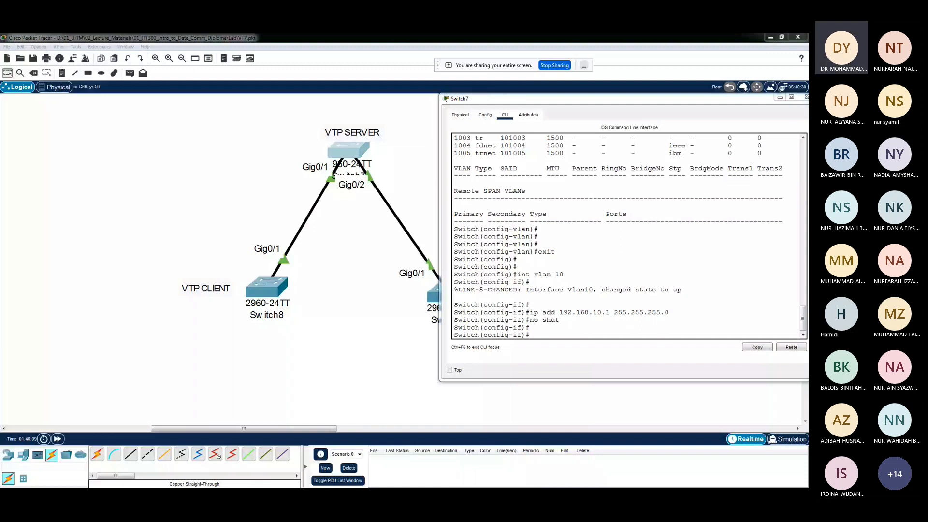
Give interface VLAN 20 the address 192.168.20.1 with mask 255.255.255.0 and enable it with no shut
{"action": "left_click", "coordinate": [542, 335]}
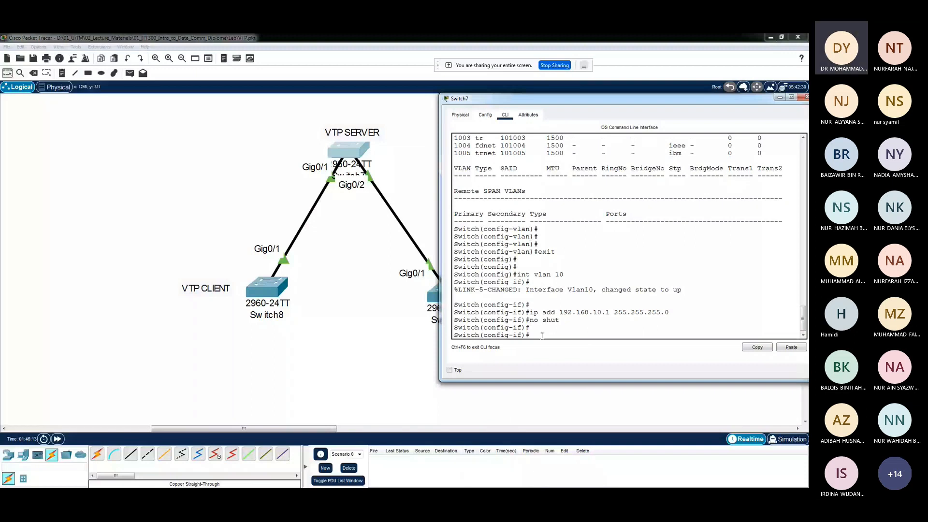
{"action": "type", "text": "int vlan 20"}
{"action": "key", "text": "Return"}
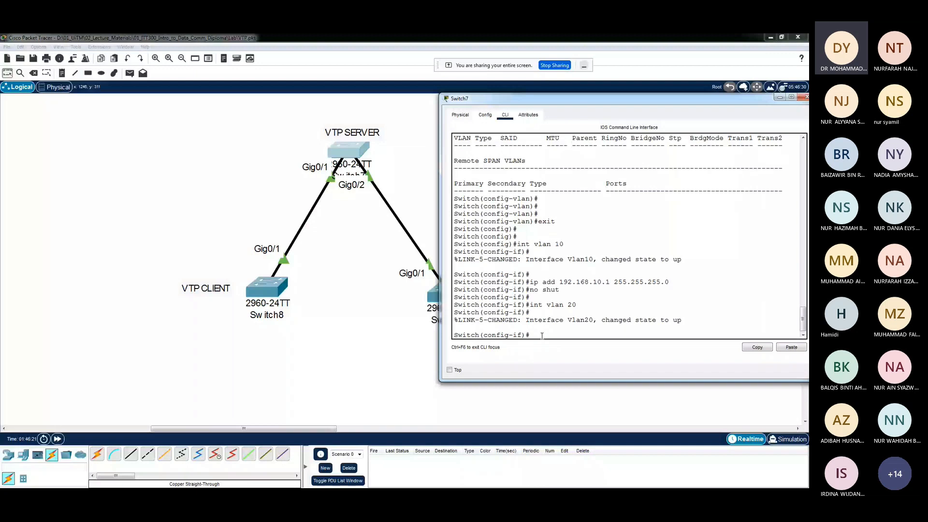
{"action": "type", "text": "ip add 192.168.20.1"}
{"action": "type", "text": "255.255.255.0"}
{"action": "key", "text": "Return"}
{"action": "type", "text": "no shut"}
{"action": "key", "text": "Return"}
{"action": "key", "text": "Return"}
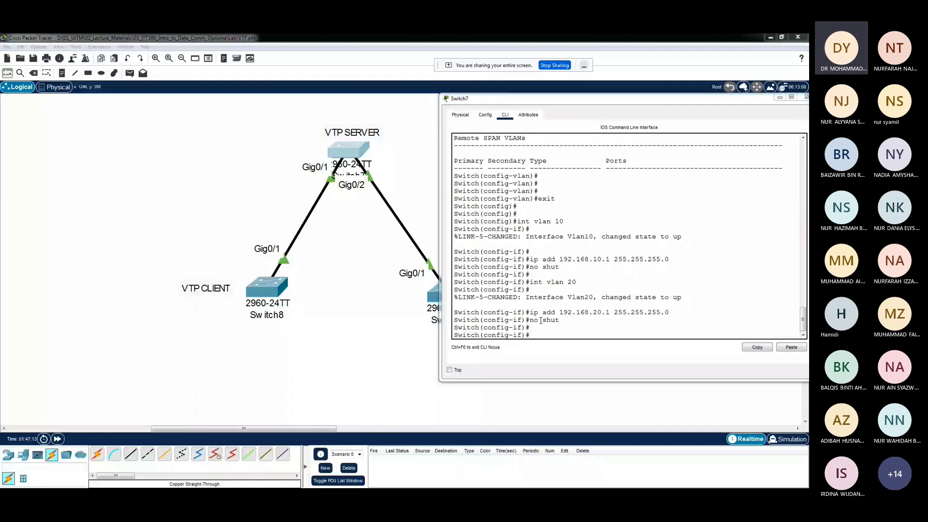
Display Switch7's full brief interface IP summary with do sh ip int br, highlighting the ip and int keywords before running it
{"action": "type", "text": "do sh"}
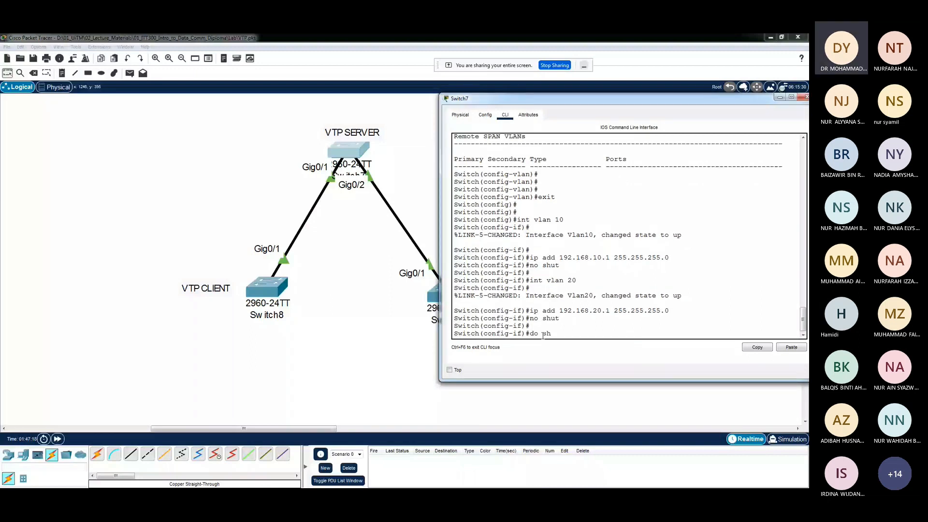
{"action": "type", "text": " ip int br"}
{"action": "double_click", "coordinate": [559, 333]}
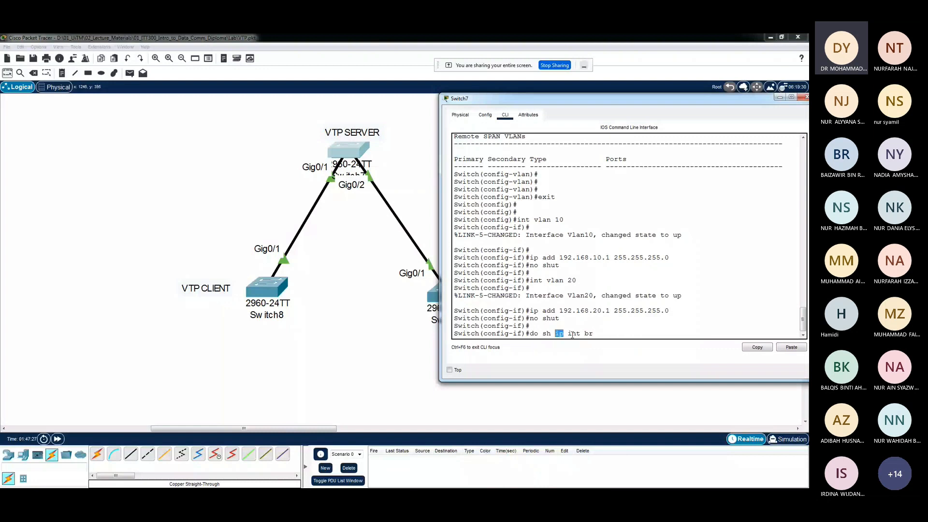
{"action": "double_click", "coordinate": [574, 334]}
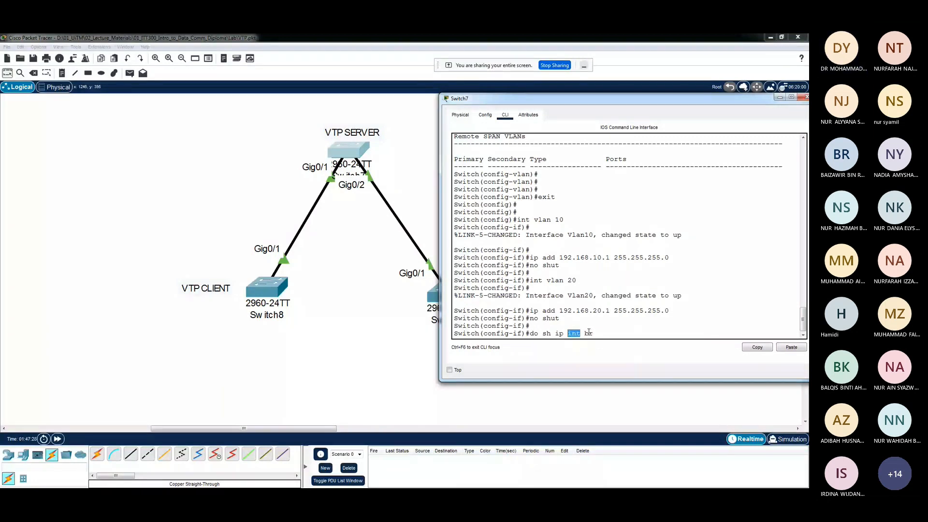
{"action": "left_click", "coordinate": [604, 333]}
{"action": "key", "text": "Return"}
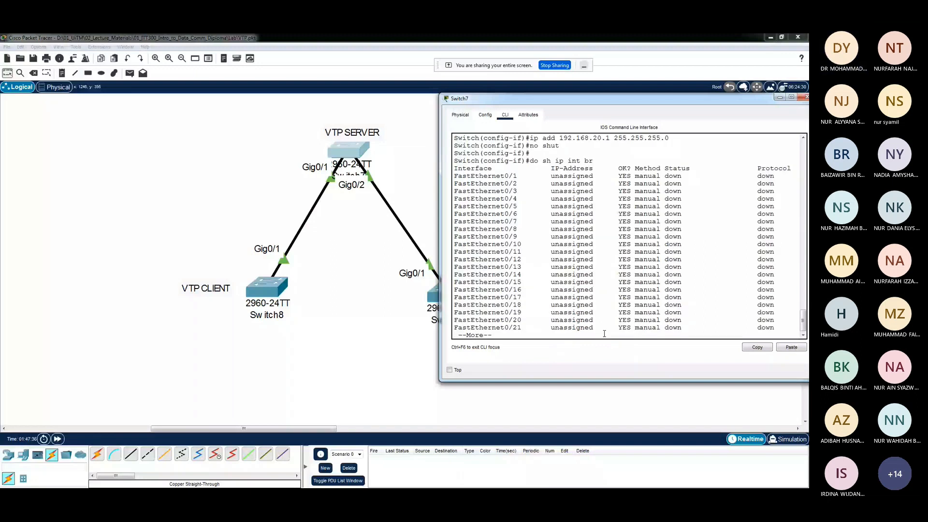
{"action": "key", "text": "space"}
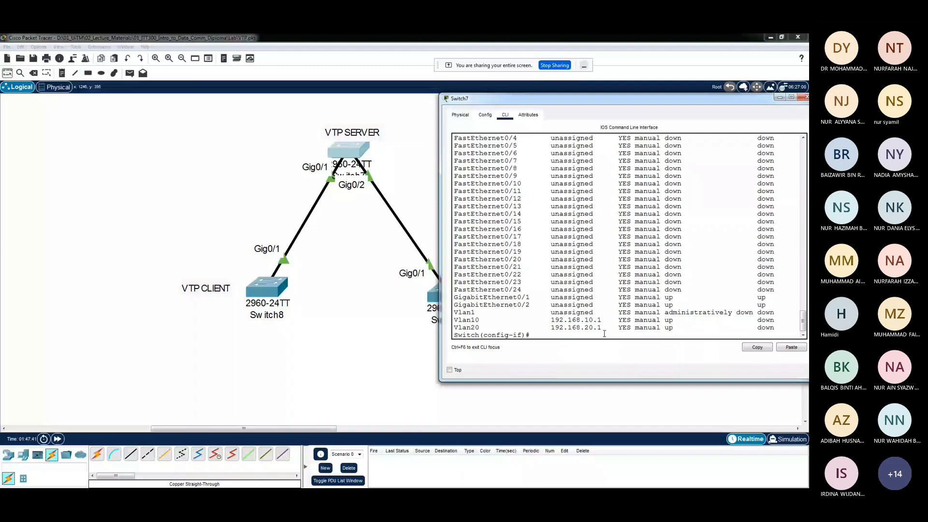
Highlight the Vlan10 and Vlan20 rows in the interface summary and review their addresses, status and protocol against the physical ports
{"action": "left_click_drag", "start_coordinate": [604, 334], "coordinate": [449, 320]}
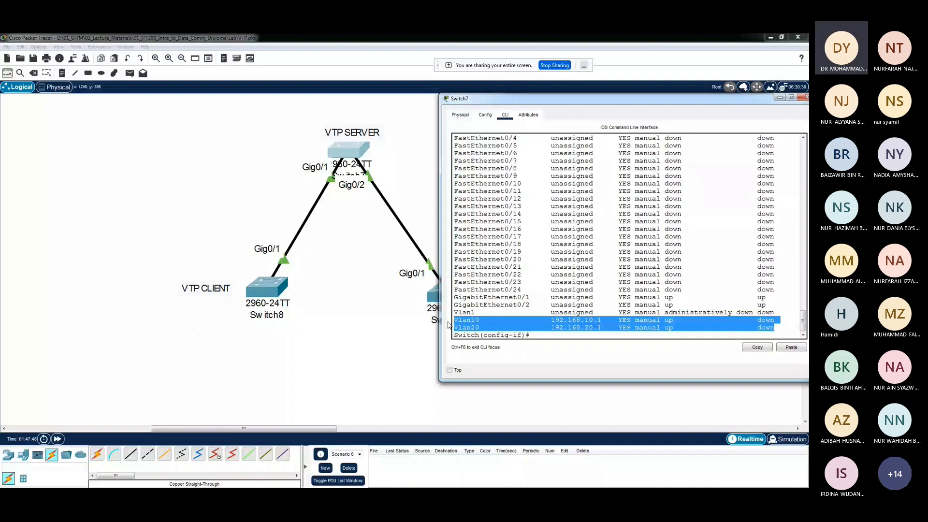
{"action": "left_click", "coordinate": [586, 304]}
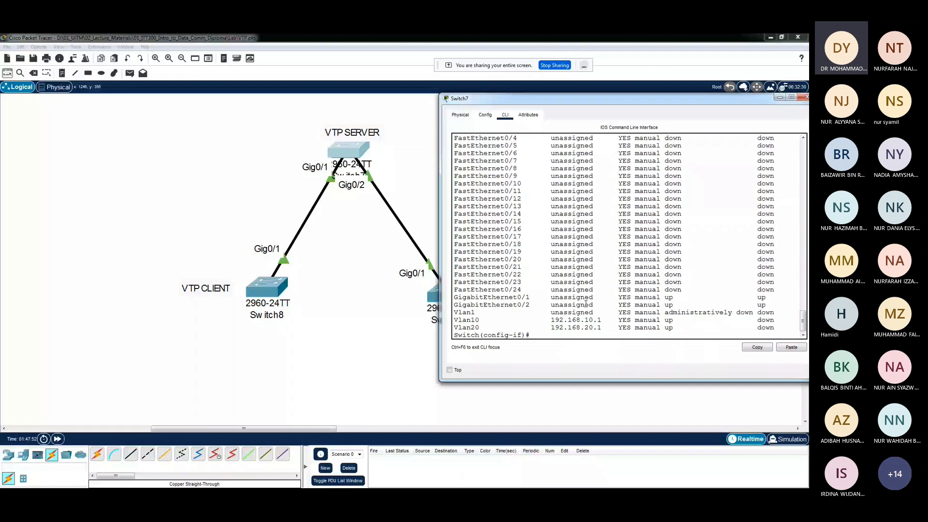
{"action": "left_click_drag", "start_coordinate": [472, 326], "coordinate": [479, 324]}
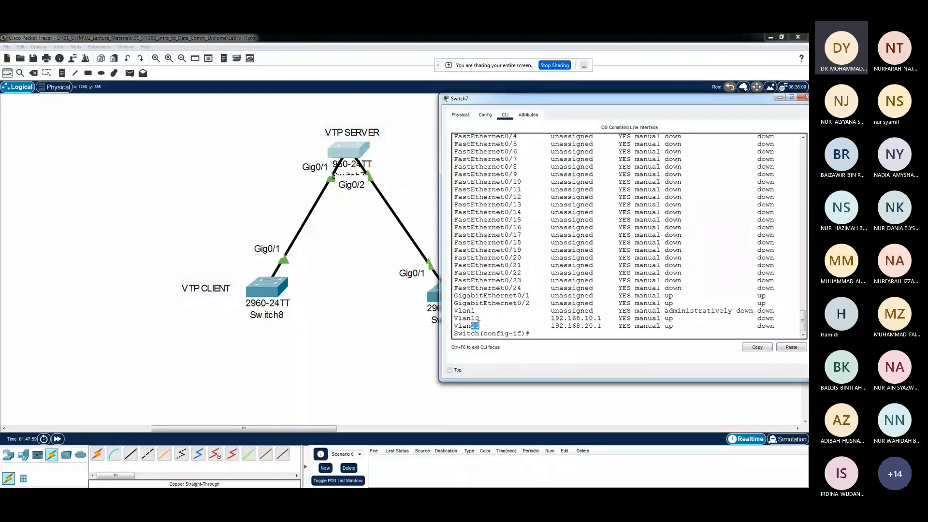
{"action": "left_click_drag", "start_coordinate": [775, 327], "coordinate": [526, 316]}
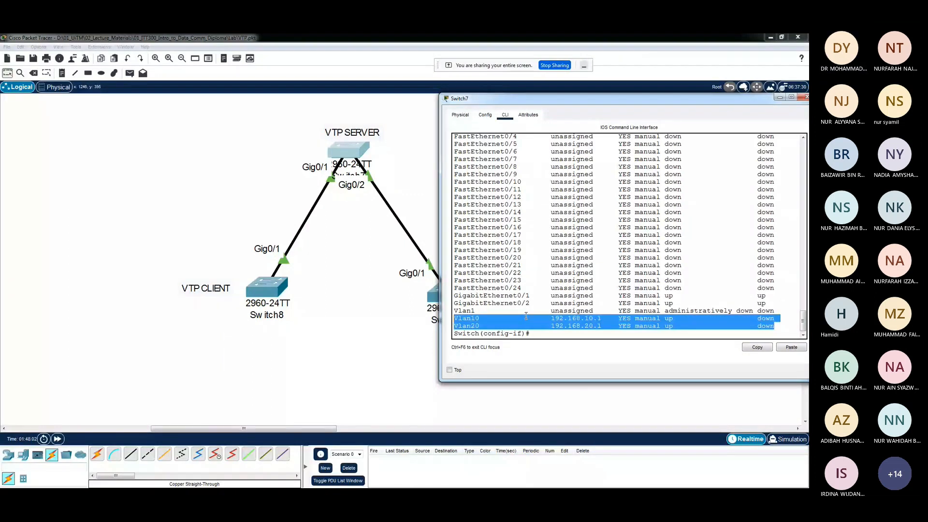
{"action": "scroll", "coordinate": [543, 318], "scroll_direction": "up", "scroll_amount": 3}
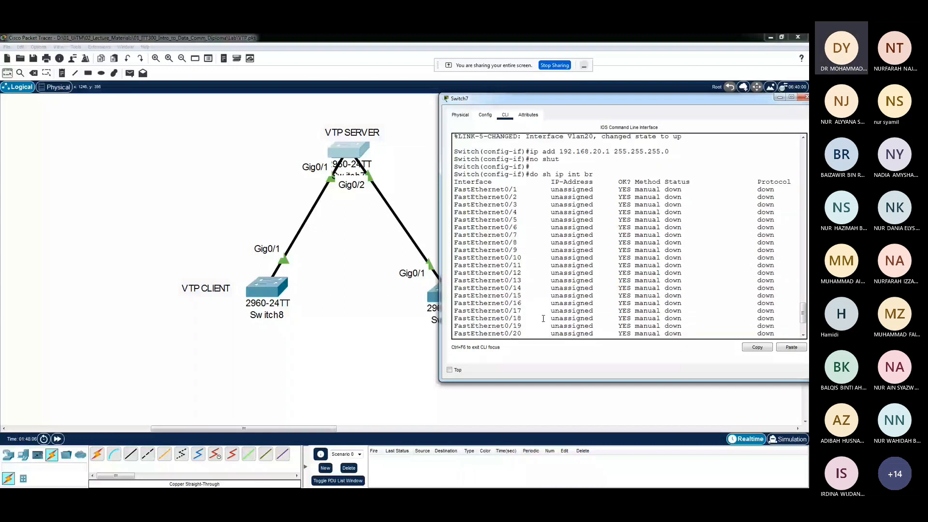
{"action": "scroll", "coordinate": [678, 289], "scroll_direction": "down", "scroll_amount": 3}
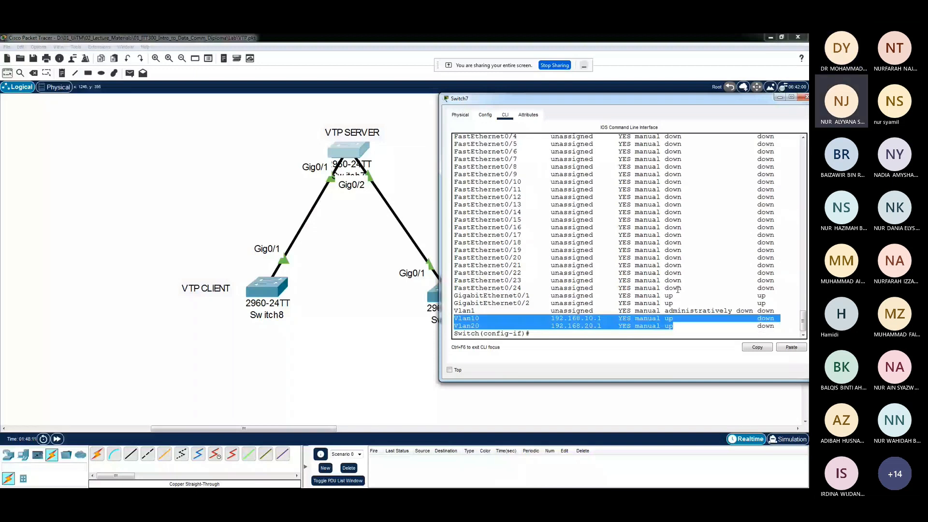
{"action": "left_click", "coordinate": [676, 239]}
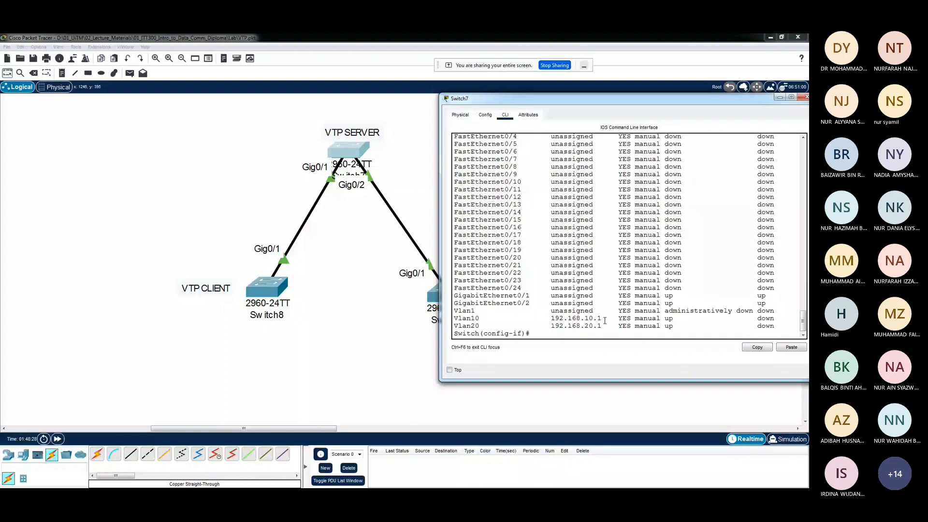
{"action": "left_click_drag", "start_coordinate": [605, 319], "coordinate": [565, 318]}
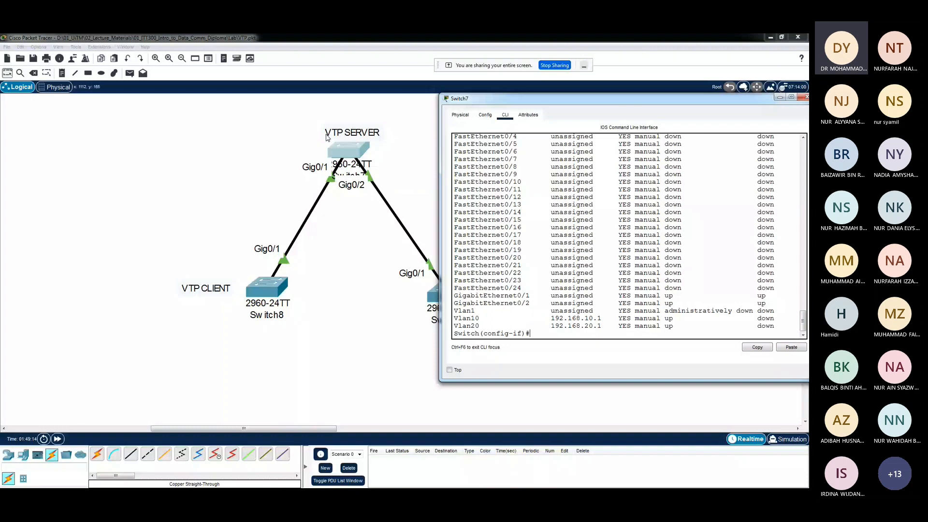
Exit interface configuration on Switch7 to global configuration mode and highlight the config mode in the prompt
{"action": "type", "text": "exit"}
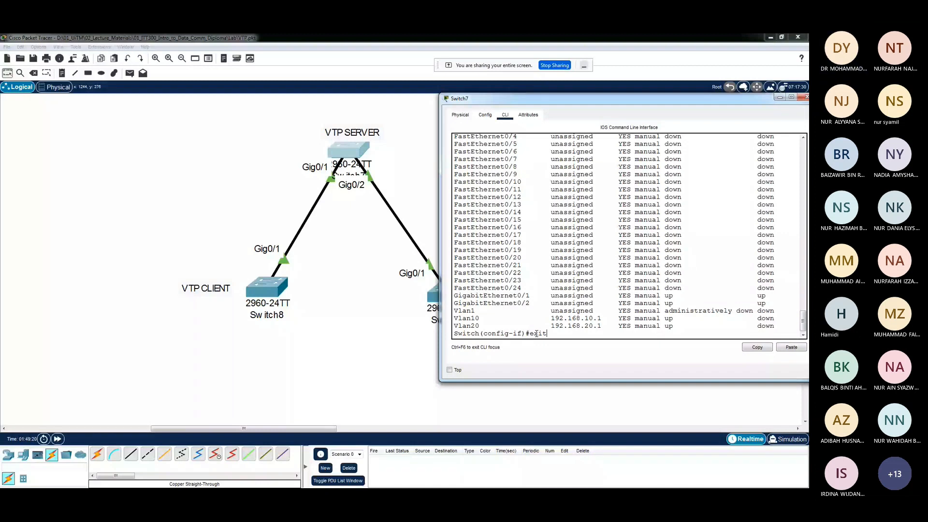
{"action": "key", "text": "Return"}
{"action": "left_click_drag", "start_coordinate": [518, 335], "coordinate": [483, 339]}
{"action": "double_click", "coordinate": [483, 338]}
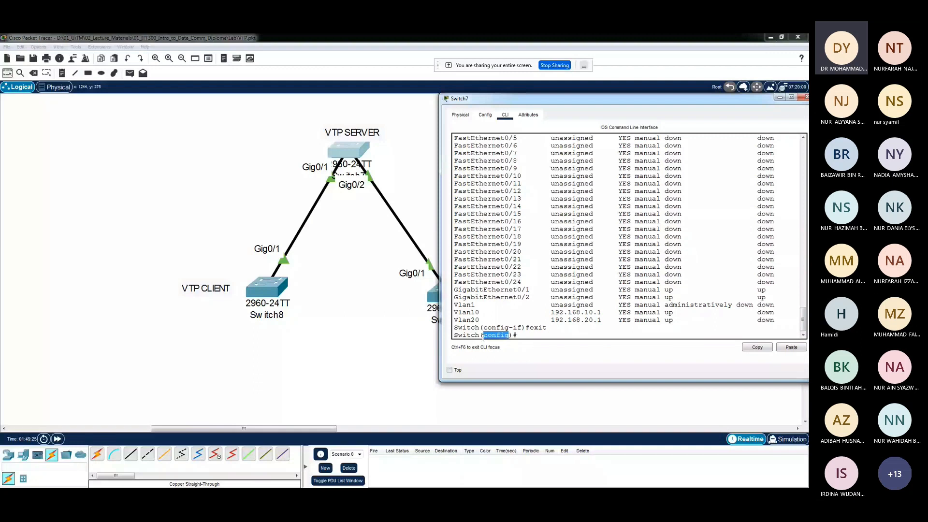
{"action": "left_click", "coordinate": [524, 335]}
List the available VTP configuration options on Switch7 with vtp ? and highlight the vtp command
{"action": "type", "text": "vtp"}
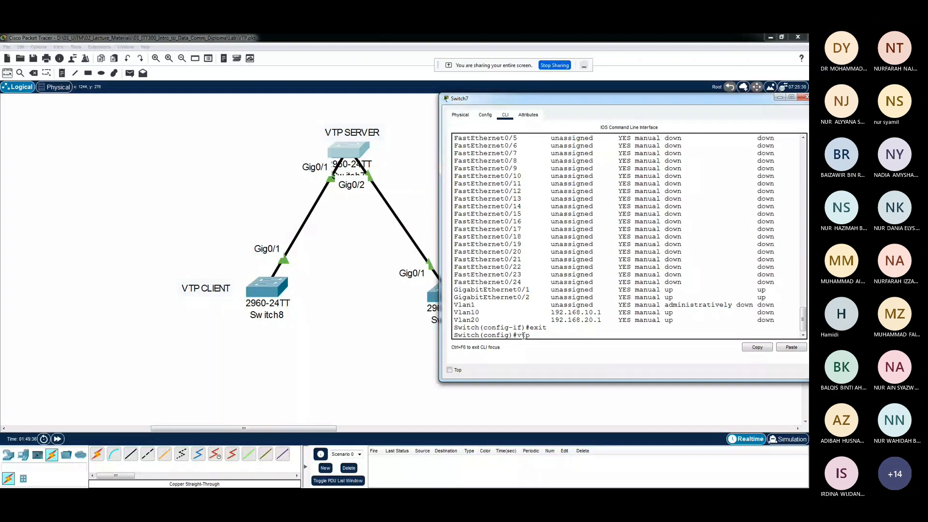
{"action": "type", "text": " ?"}
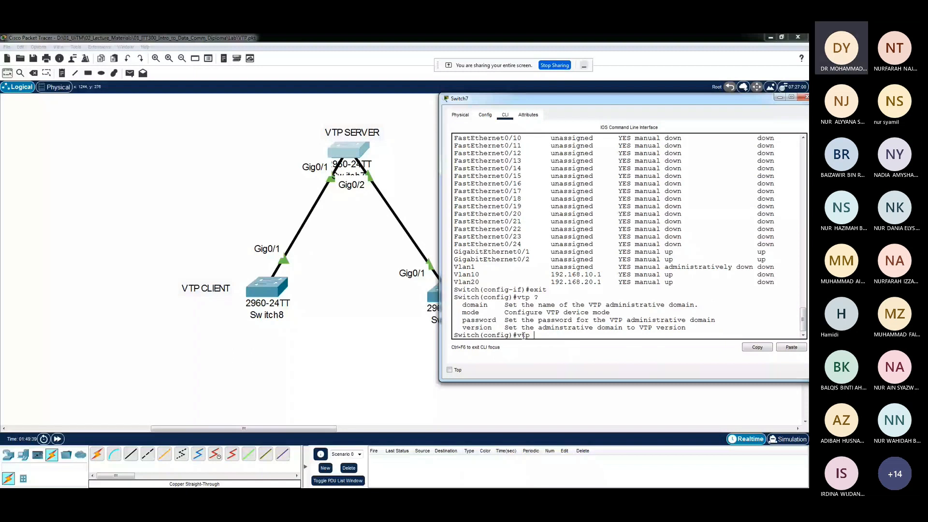
{"action": "double_click", "coordinate": [523, 298]}
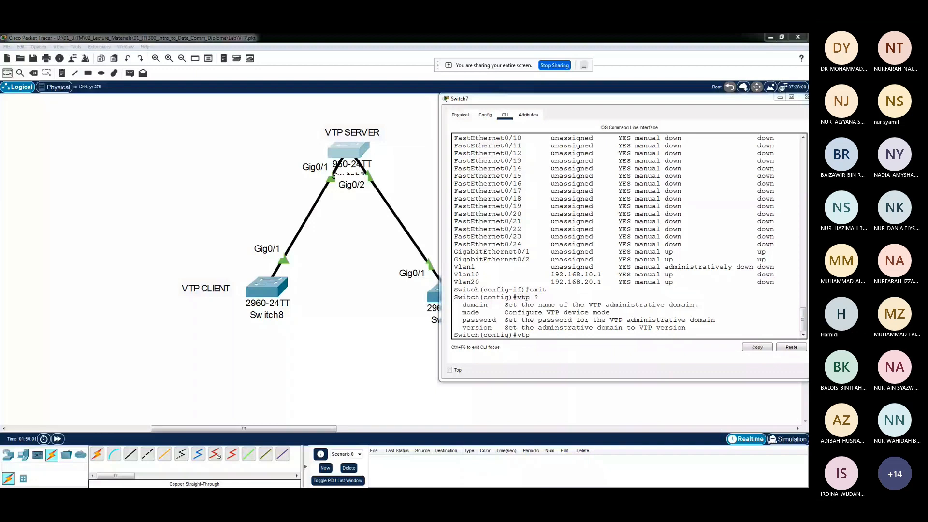
Place a text note above the VTP SERVER label in the workspace, headed "VLAN Trunk Protocol (VTP)"
{"action": "left_click", "coordinate": [203, 106]}
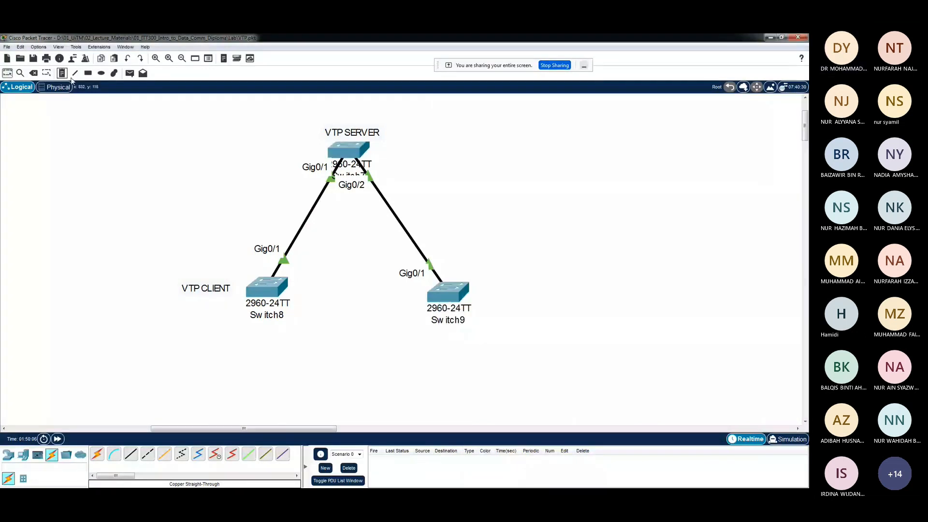
{"action": "left_click", "coordinate": [341, 103]}
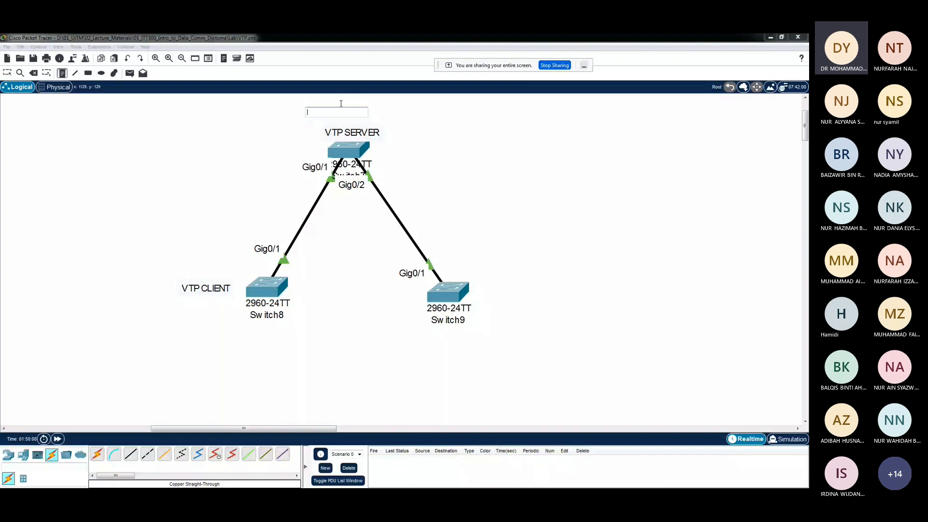
{"action": "type", "text": "VLAN Trunk"}
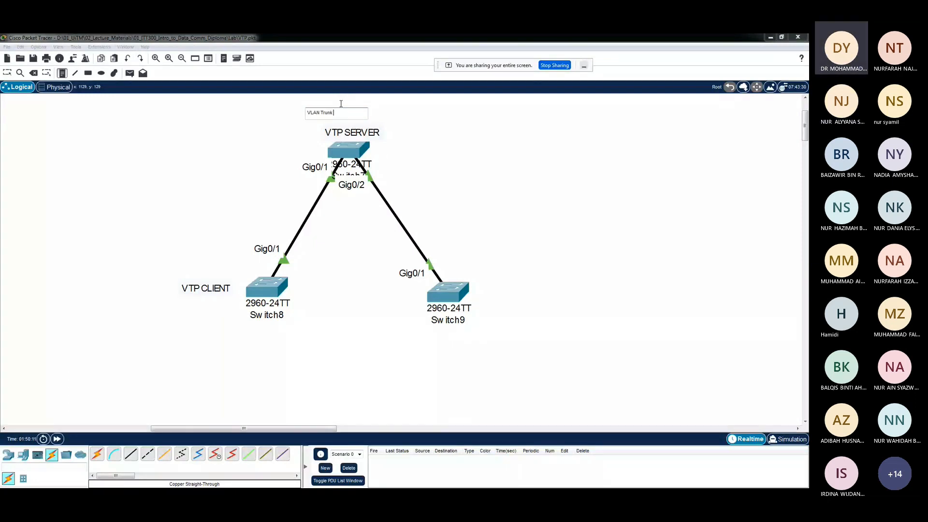
{"action": "type", "text": " Protocol (VTP"}
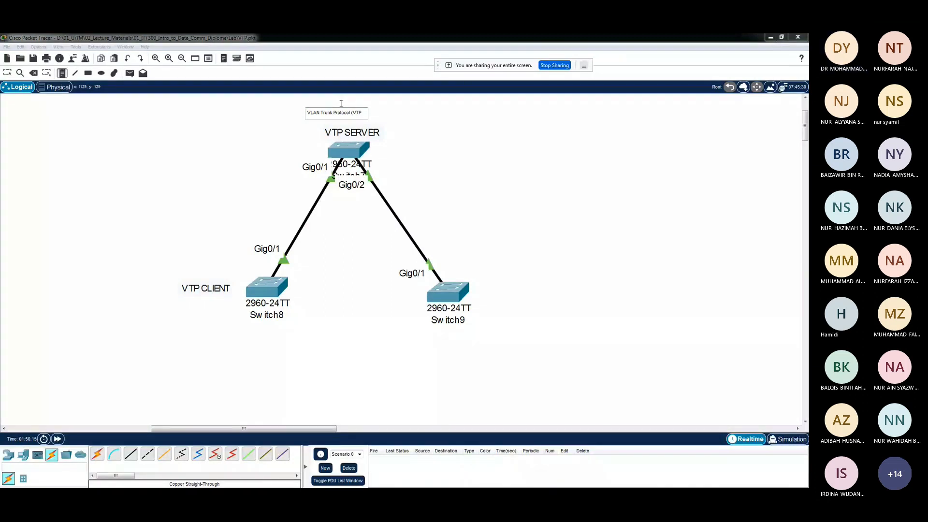
{"action": "type", "text": ")"}
Add the bullet "- Will reduce administration work on a switched network" beneath the note's heading
{"action": "key", "text": "Return"}
{"action": "type", "text": "-"}
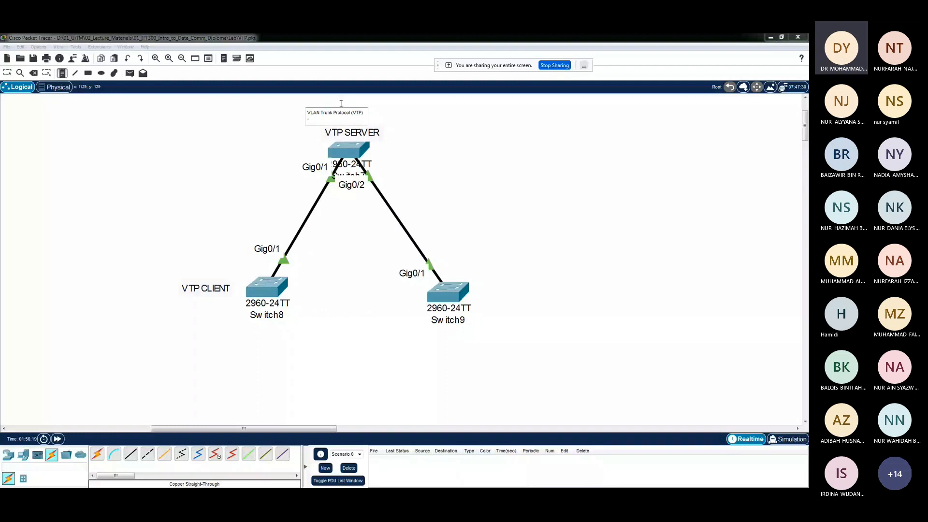
{"action": "type", "text": " Will reduce "}
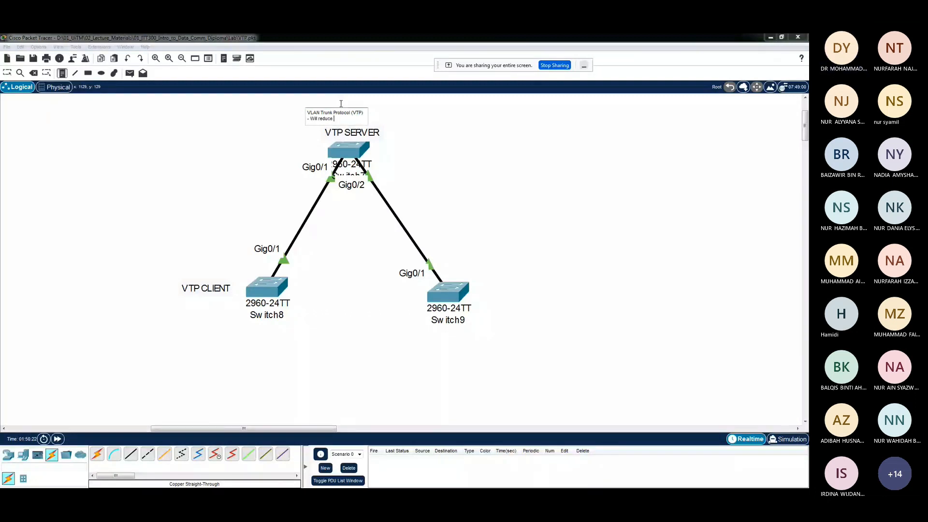
{"action": "type", "text": "admi"}
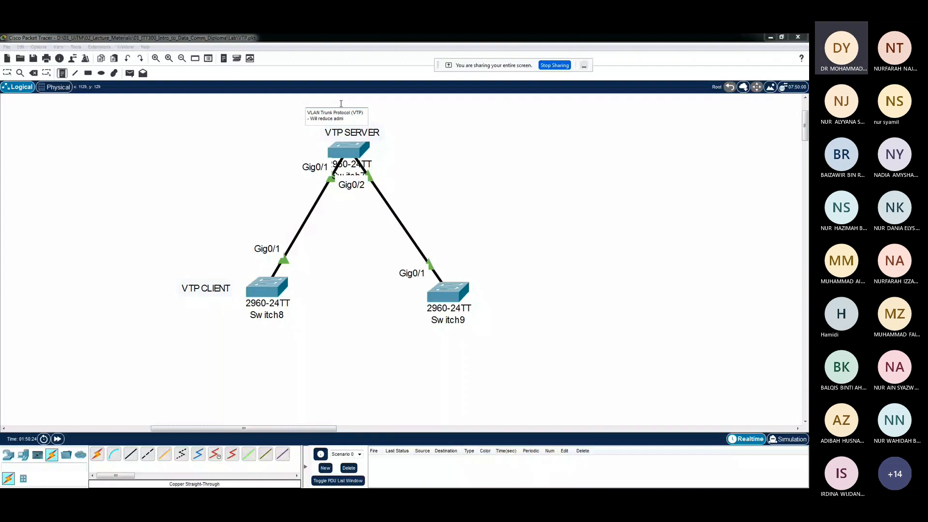
{"action": "type", "text": "nistration"}
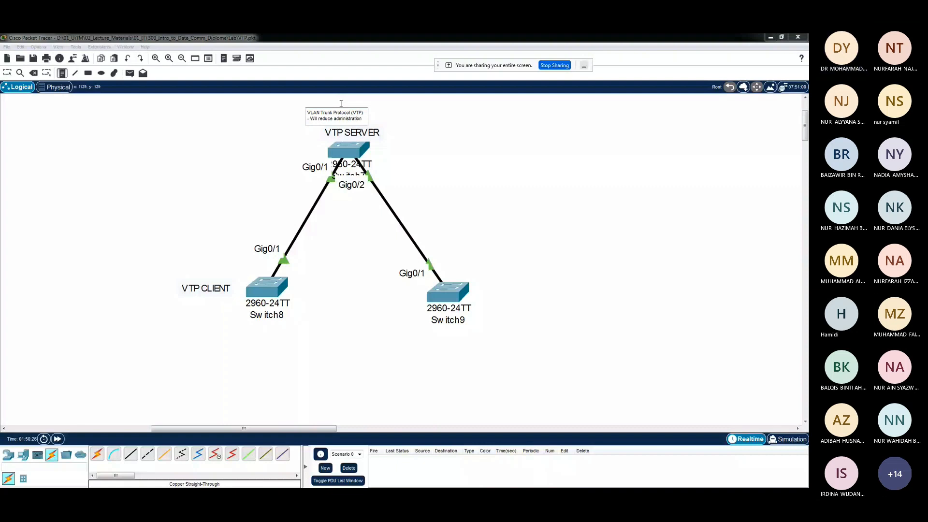
{"action": "key", "text": "Return"}
{"action": "type", "text": "work on"}
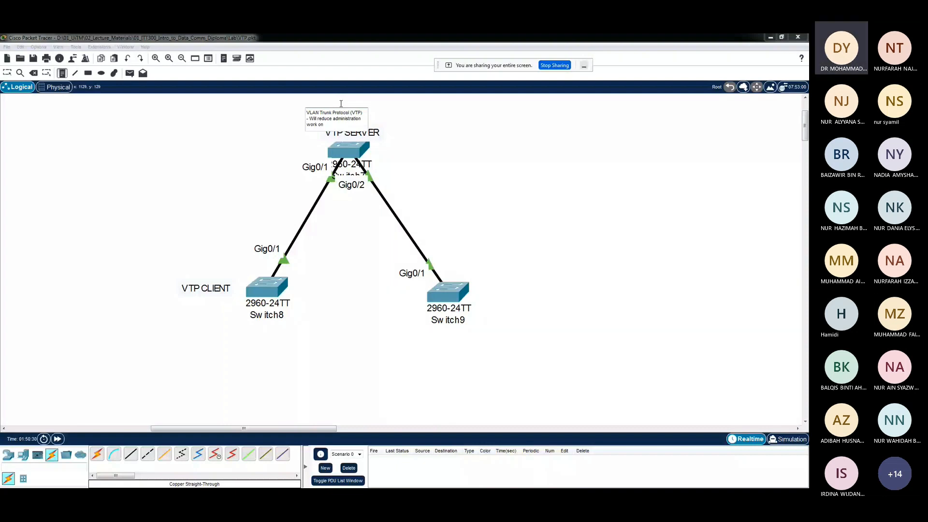
{"action": "type", "text": " a switched"}
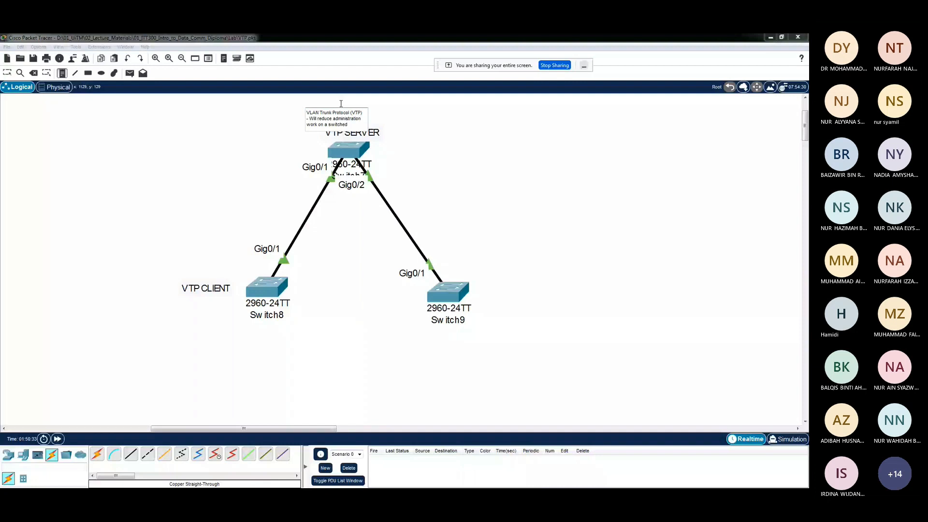
{"action": "type", "text": "network"}
Add a second bullet "-VLAN will be automatically distributed" and finish the note
{"action": "key", "text": "Return"}
{"action": "type", "text": "-"}
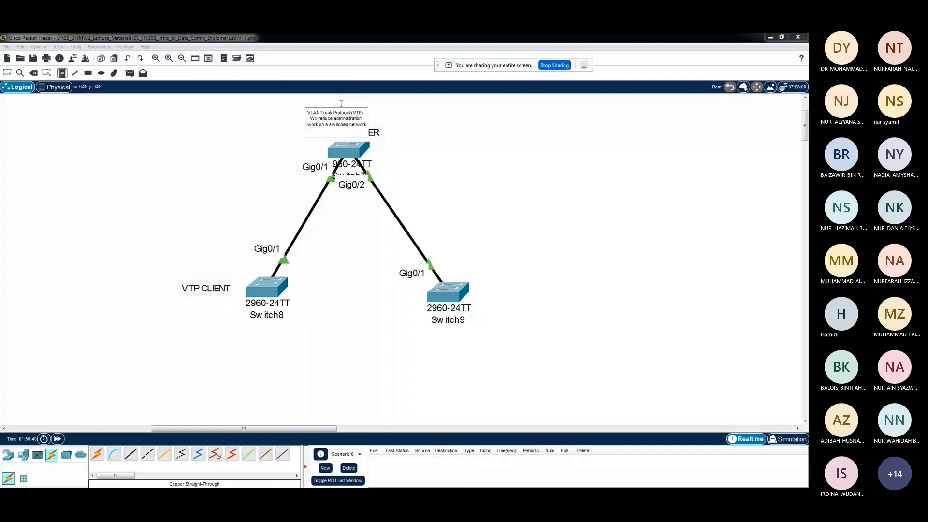
{"action": "type", "text": "VLAN will be automa"}
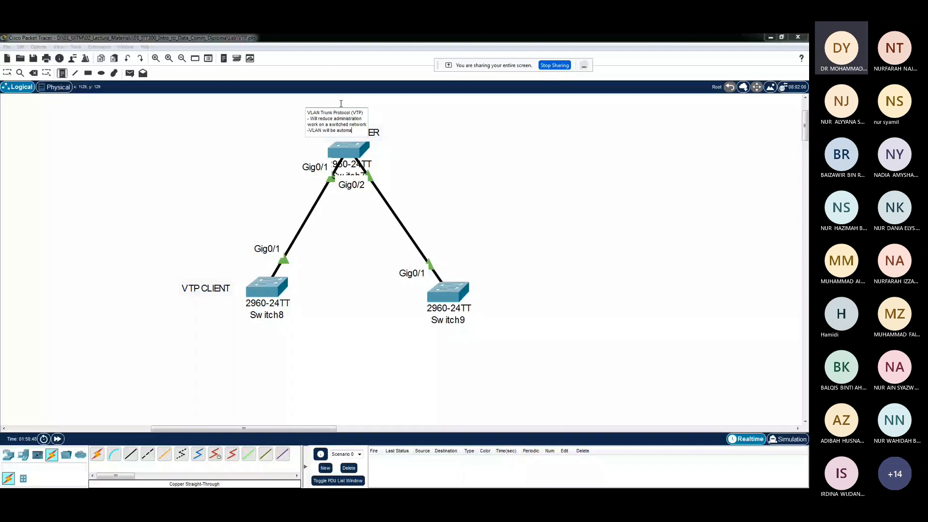
{"action": "type", "text": "tically distrib"}
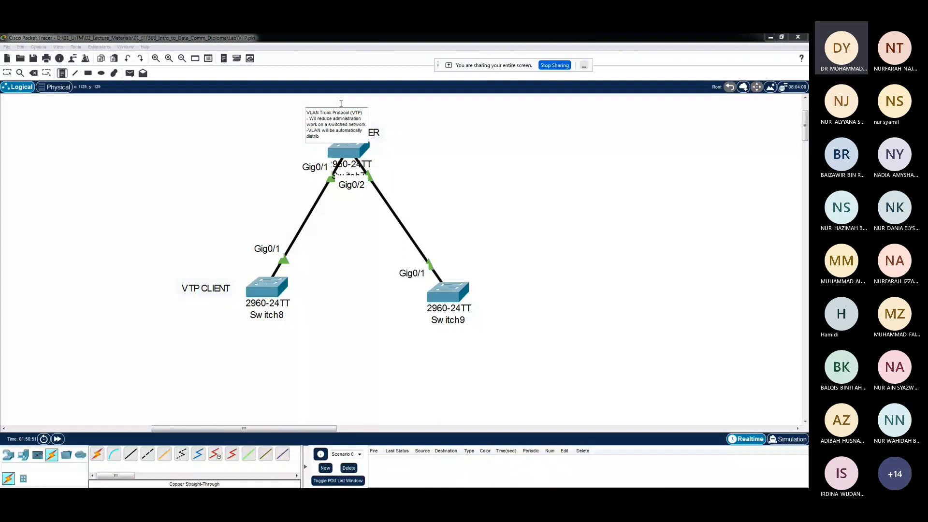
{"action": "left_click", "coordinate": [341, 104]}
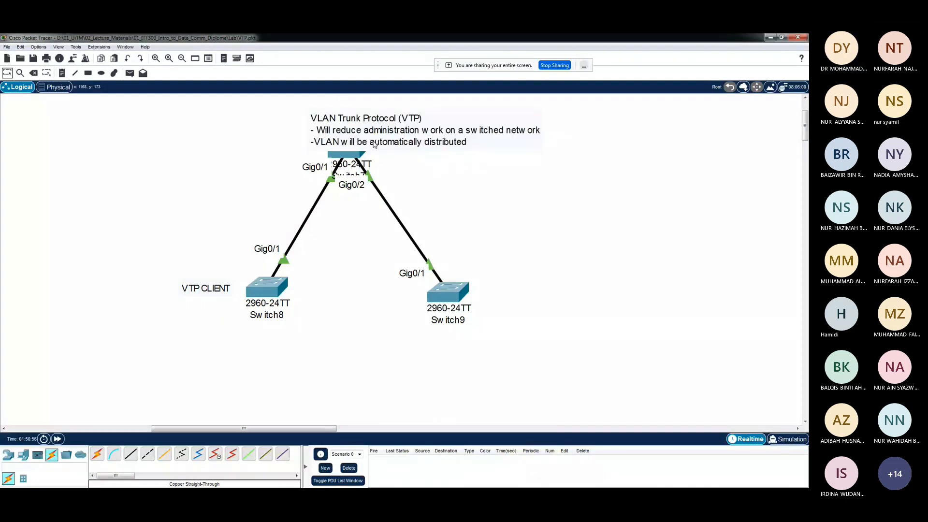
Move the VTP note into the empty area left of Switch7 and reposition the VTP SERVER label just above that switch
{"action": "left_click_drag", "start_coordinate": [373, 144], "coordinate": [151, 142]}
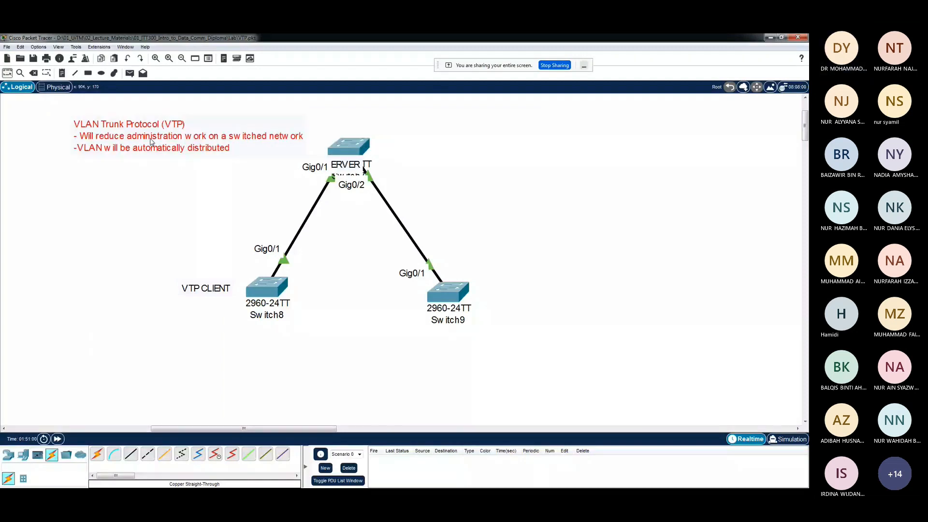
{"action": "left_click_drag", "start_coordinate": [364, 169], "coordinate": [364, 130]}
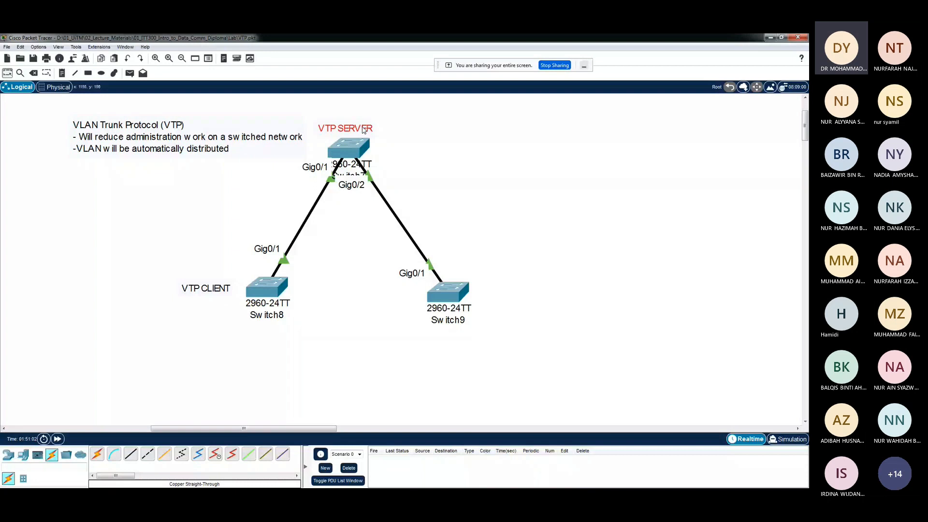
{"action": "left_click_drag", "start_coordinate": [142, 140], "coordinate": [130, 138]}
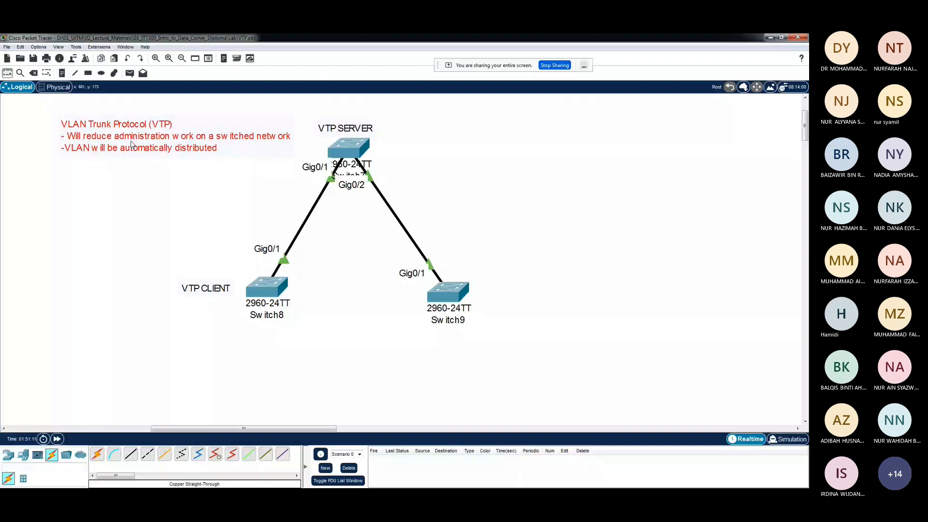
{"action": "double_click", "coordinate": [120, 143]}
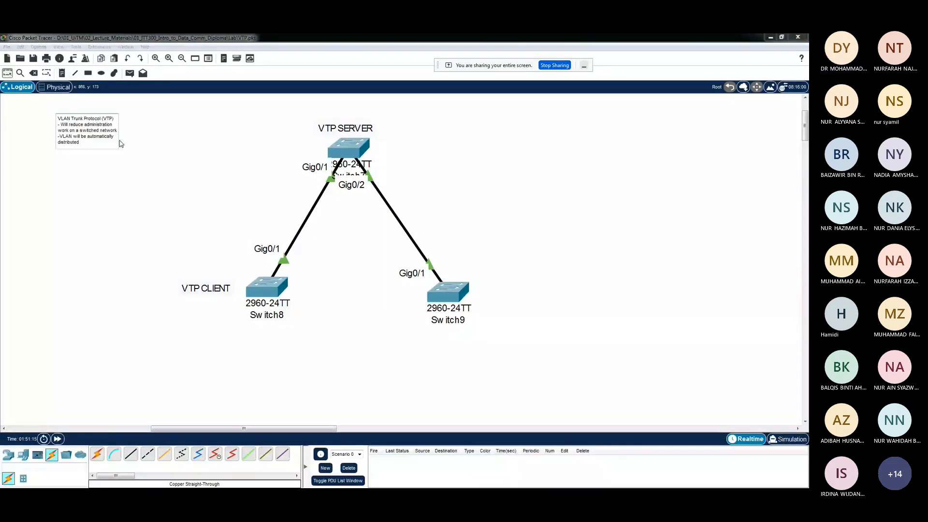
{"action": "left_click", "coordinate": [139, 165]}
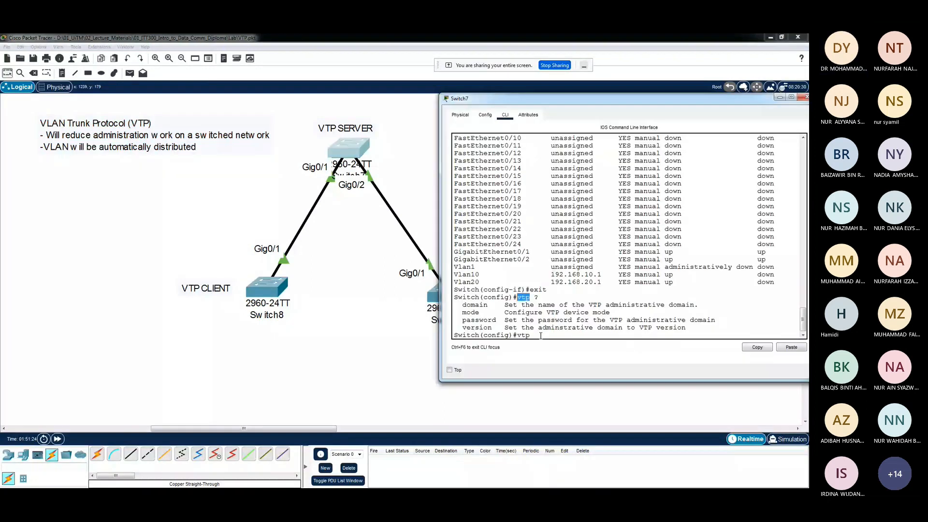
List the available VTP modes in Switch7's command line and set the switch to VTP server mode
{"action": "left_click", "coordinate": [541, 335]}
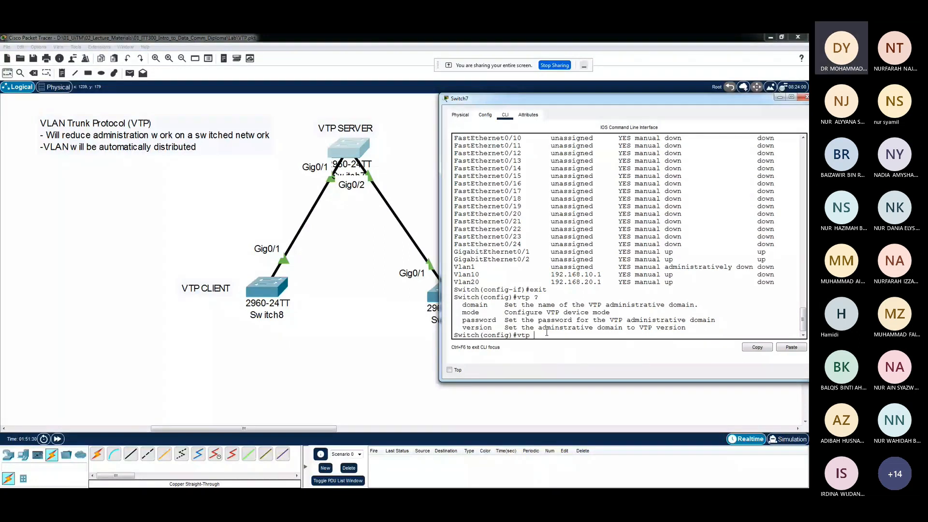
{"action": "type", "text": "mode"}
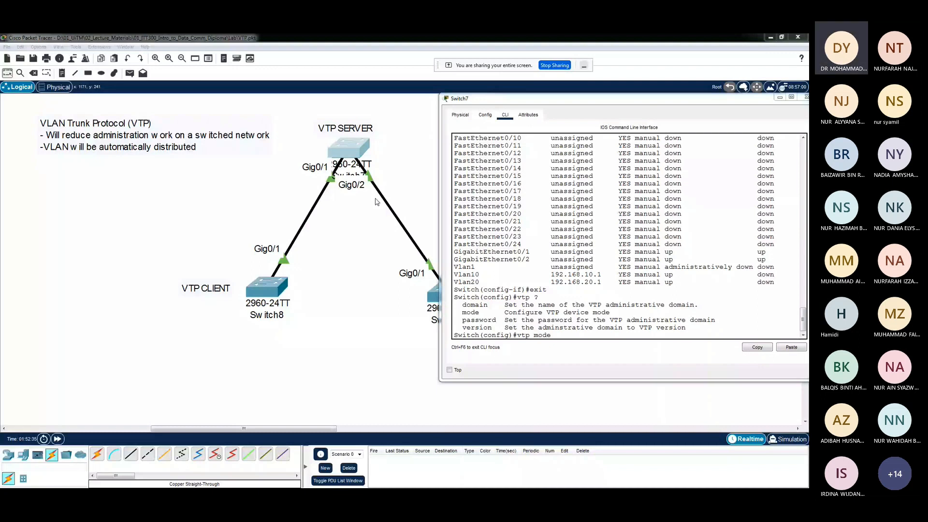
{"action": "left_click", "coordinate": [578, 303]}
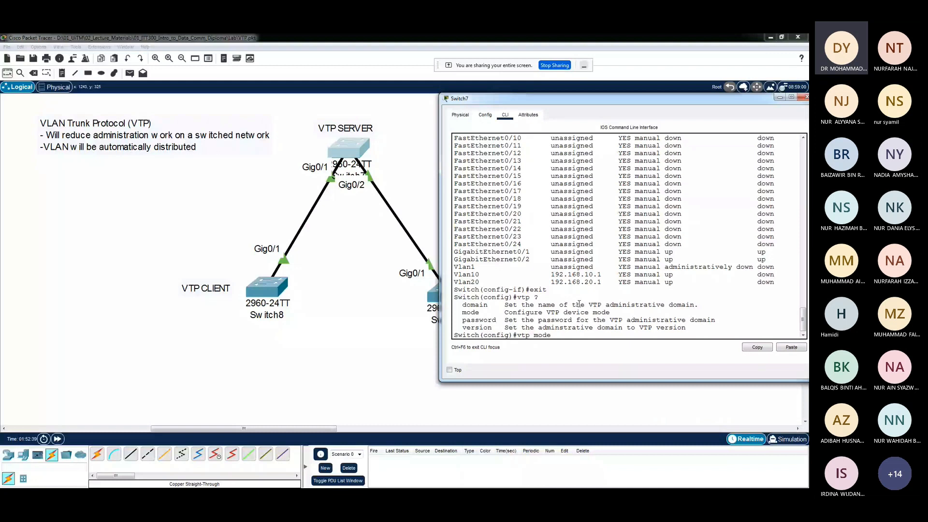
{"action": "type", "text": "?"}
{"action": "left_click_drag", "start_coordinate": [509, 328], "coordinate": [463, 320]}
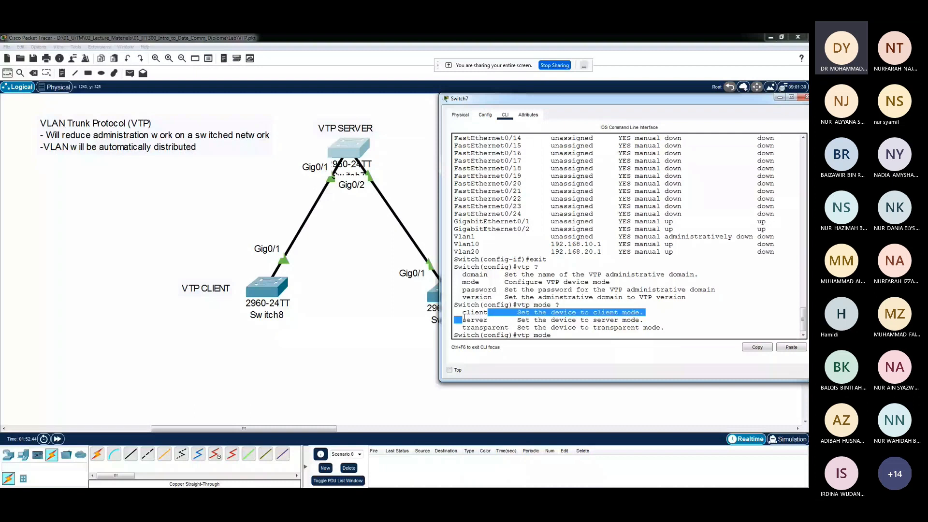
{"action": "double_click", "coordinate": [469, 320]}
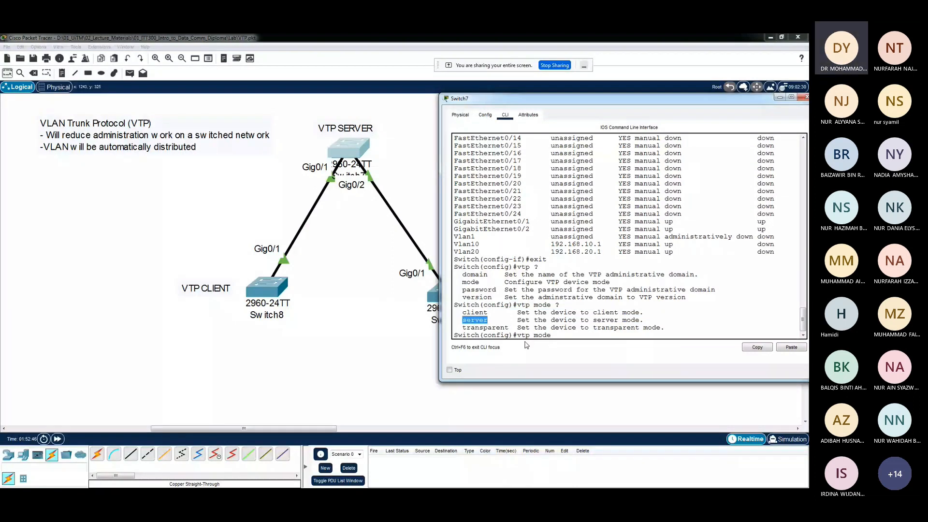
{"action": "type", "text": "server"}
{"action": "key", "text": "Return"}
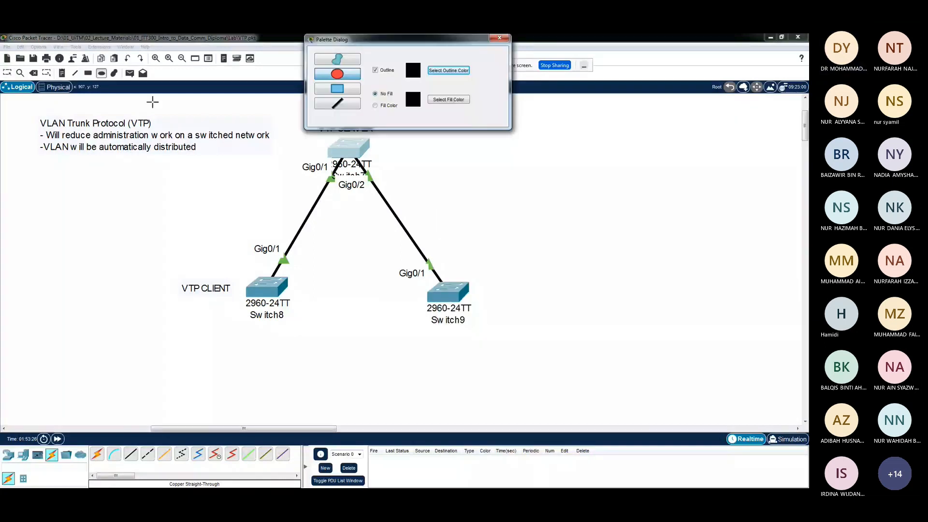
Draw an unfilled black ellipse around all three switches and label it FSKM above the VTP SERVER text
{"action": "left_click_drag", "start_coordinate": [152, 102], "coordinate": [550, 384]}
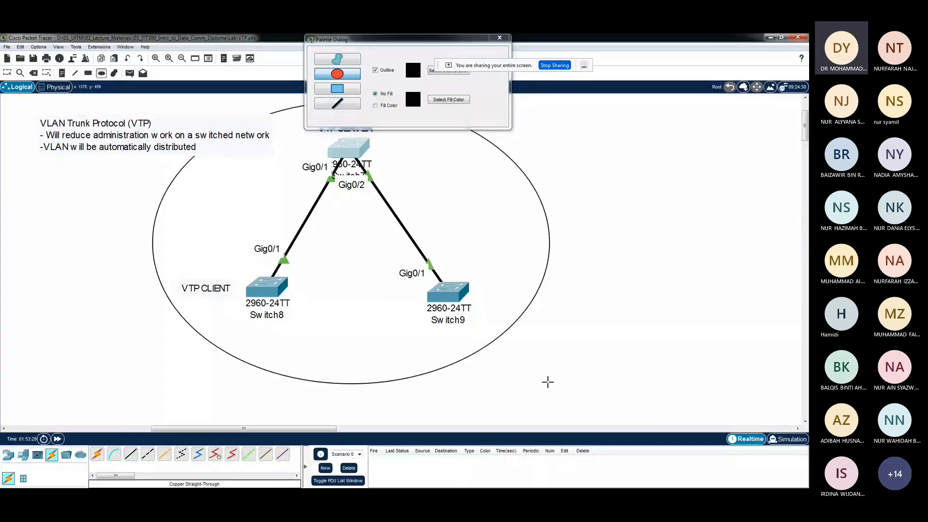
{"action": "left_click", "coordinate": [500, 39]}
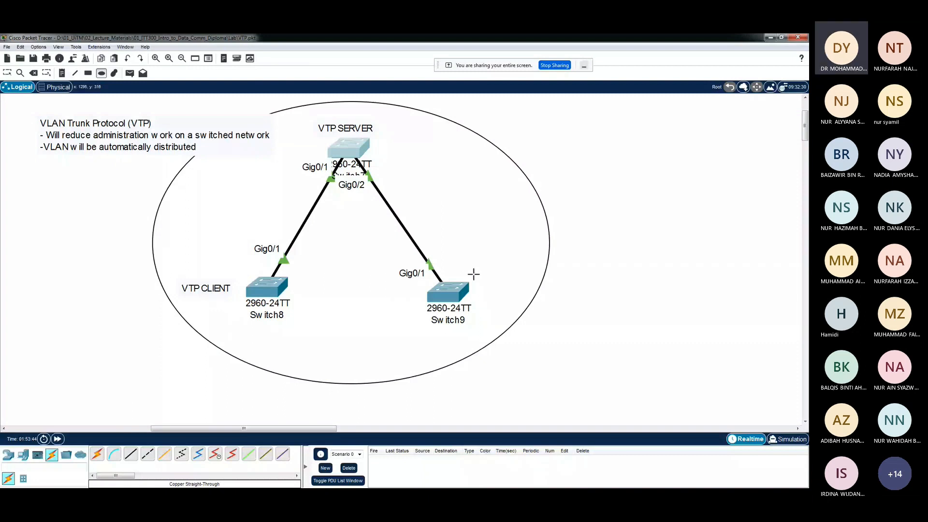
{"action": "left_click", "coordinate": [340, 113]}
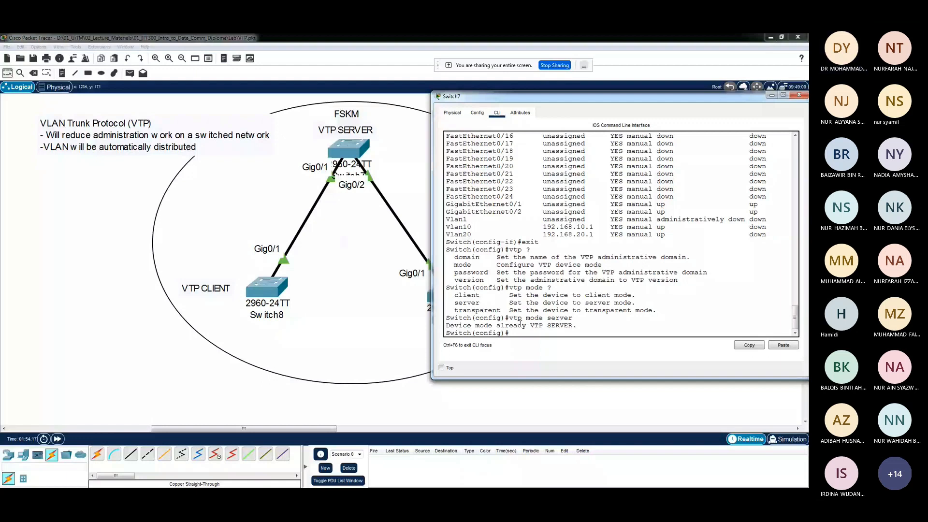
Check the VTP domain command's syntax on Switch7 and set the VTP domain name to FSKM
{"action": "type", "text": "vtp domain "}
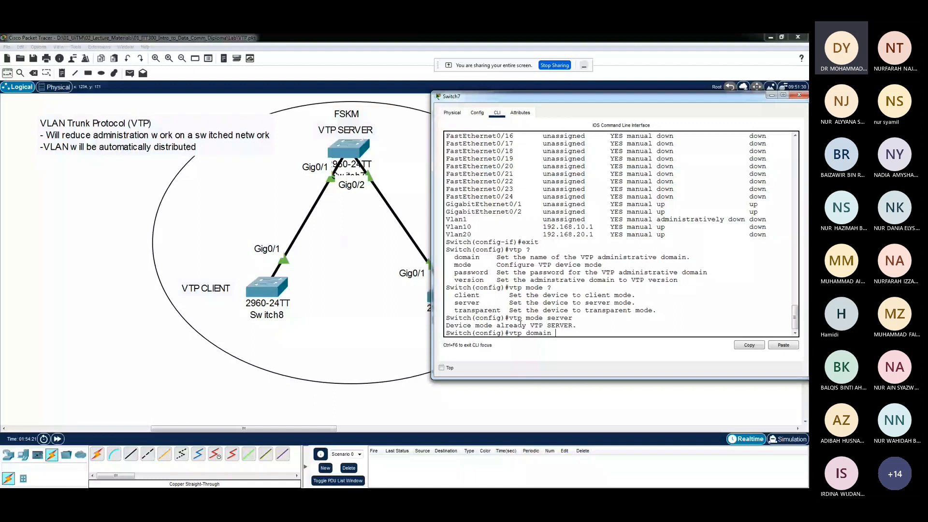
{"action": "type", "text": "?"}
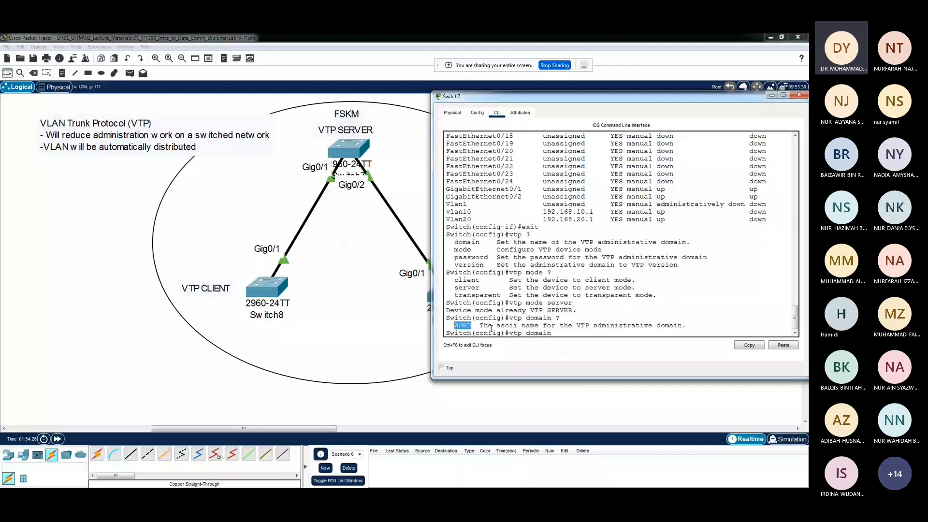
{"action": "left_click", "coordinate": [628, 319]}
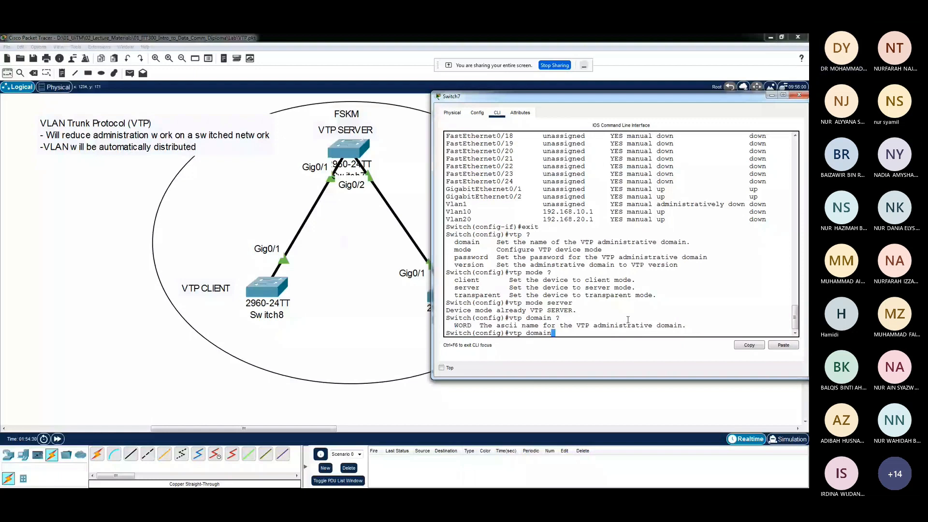
{"action": "type", "text": "F"}
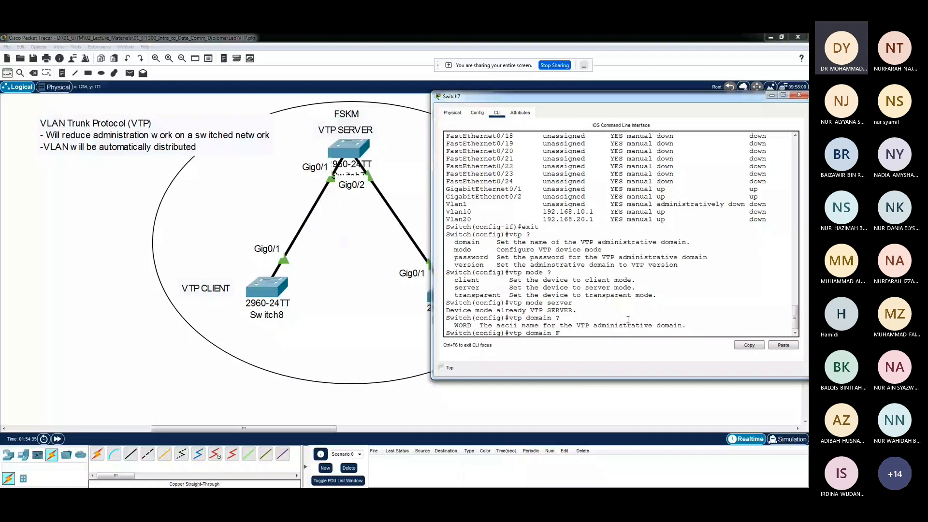
{"action": "type", "text": "SKM"}
{"action": "key", "text": "Return"}
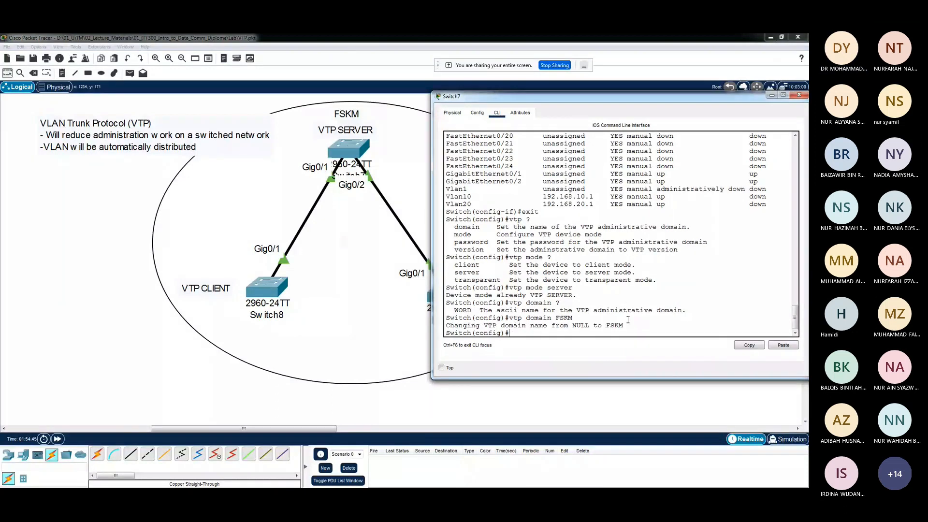
{"action": "key", "text": "Return"}
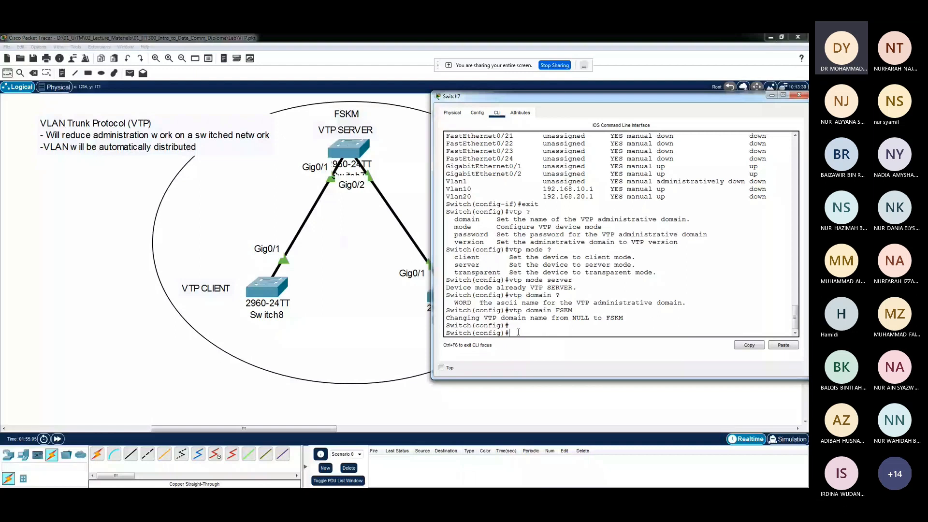
Run "do sh vtp status" on Switch7 and examine its VTP operating mode, maximum supported VLANs and MD5 digest
{"action": "type", "text": "do sh vtp status"}
{"action": "left_click_drag", "start_coordinate": [578, 99], "coordinate": [598, 102]}
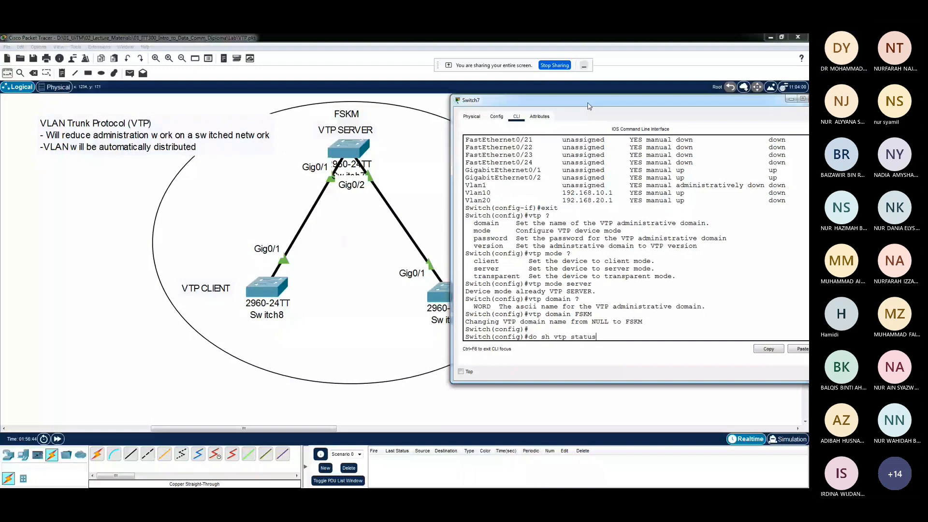
{"action": "key", "text": "Return"}
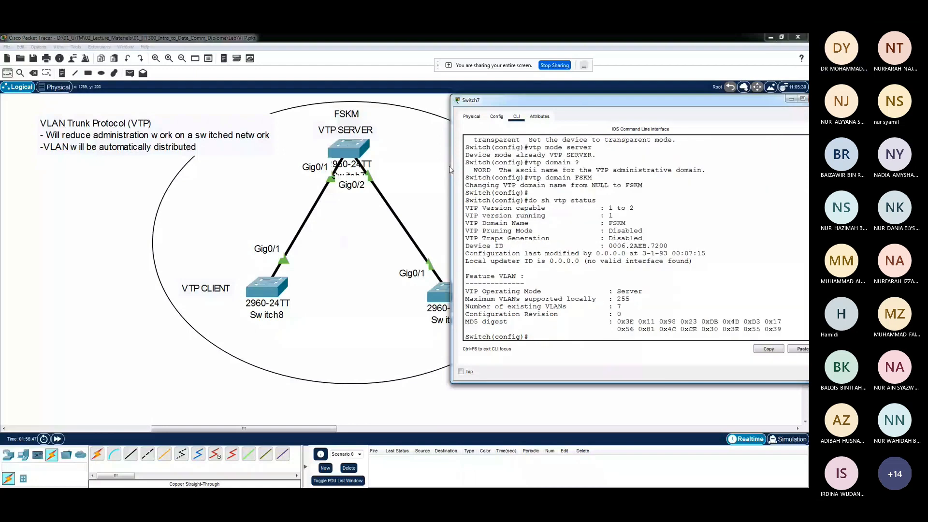
{"action": "left_click_drag", "start_coordinate": [450, 169], "coordinate": [370, 189]}
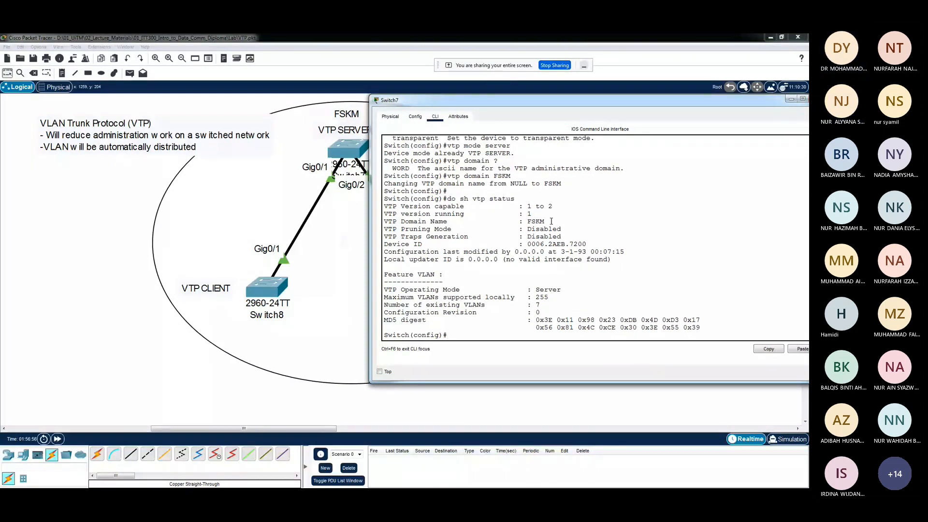
{"action": "left_click_drag", "start_coordinate": [384, 290], "coordinate": [460, 289]}
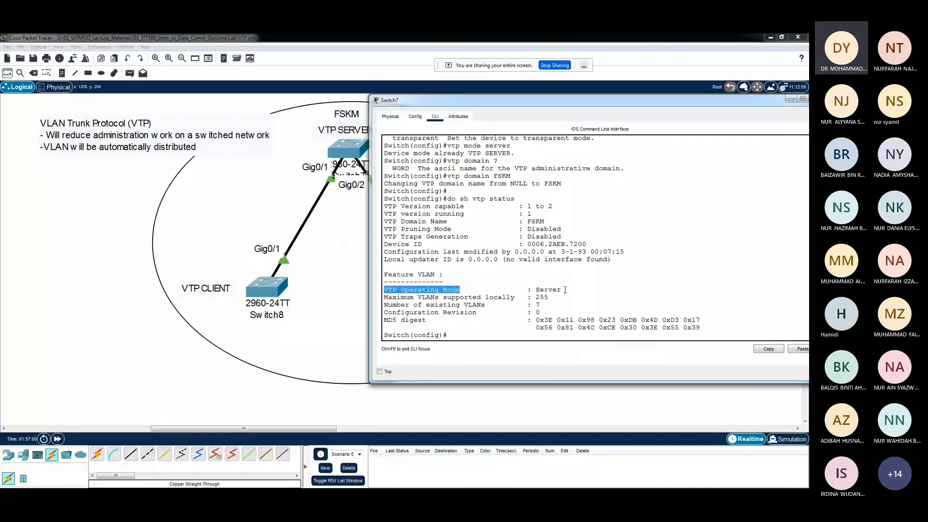
{"action": "left_click_drag", "start_coordinate": [563, 290], "coordinate": [534, 289]}
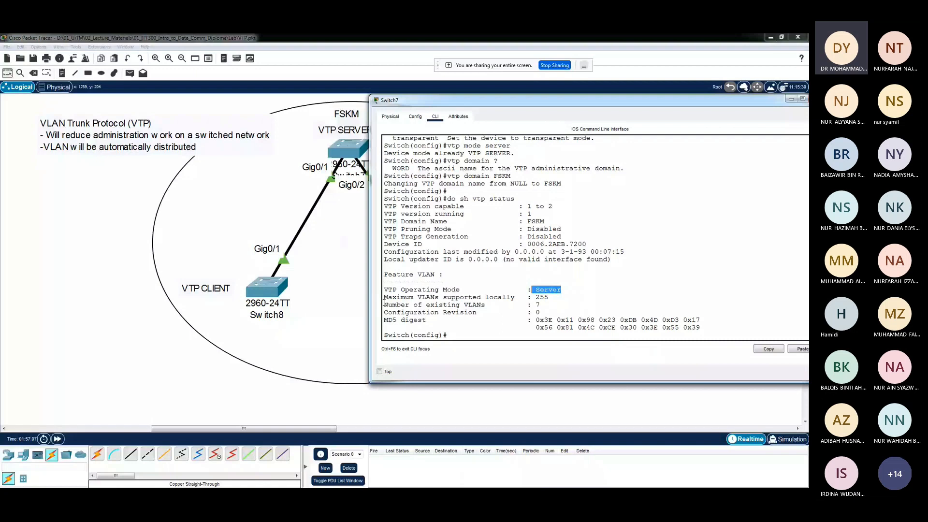
{"action": "left_click_drag", "start_coordinate": [386, 298], "coordinate": [487, 296]}
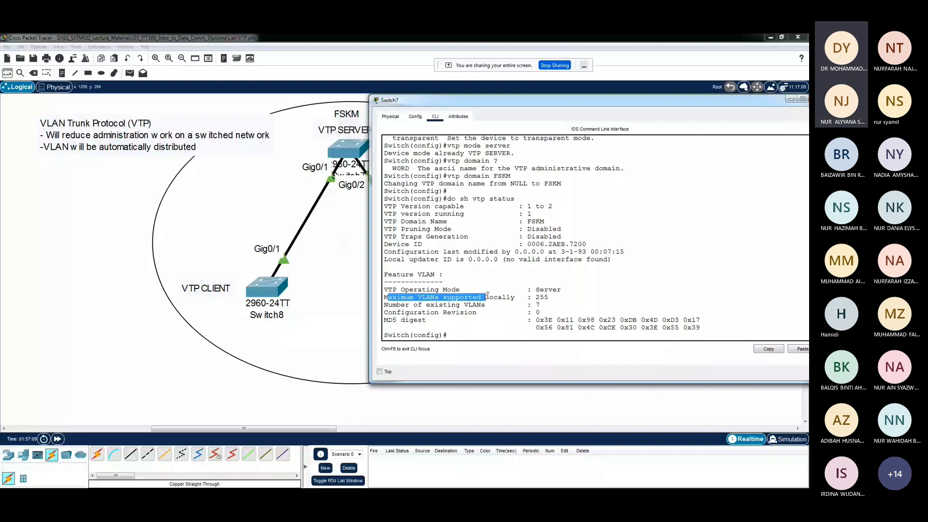
{"action": "left_click_drag", "start_coordinate": [487, 295], "coordinate": [388, 320]}
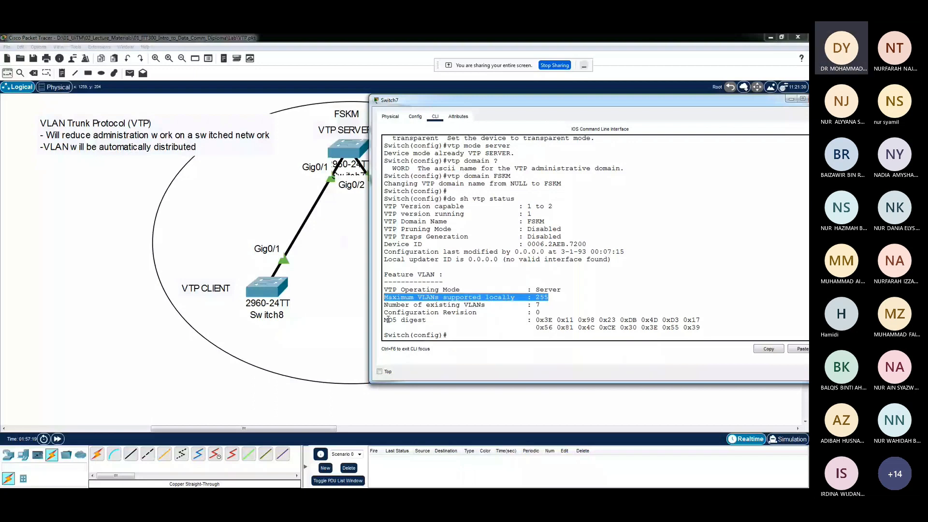
{"action": "left_click", "coordinate": [545, 322]}
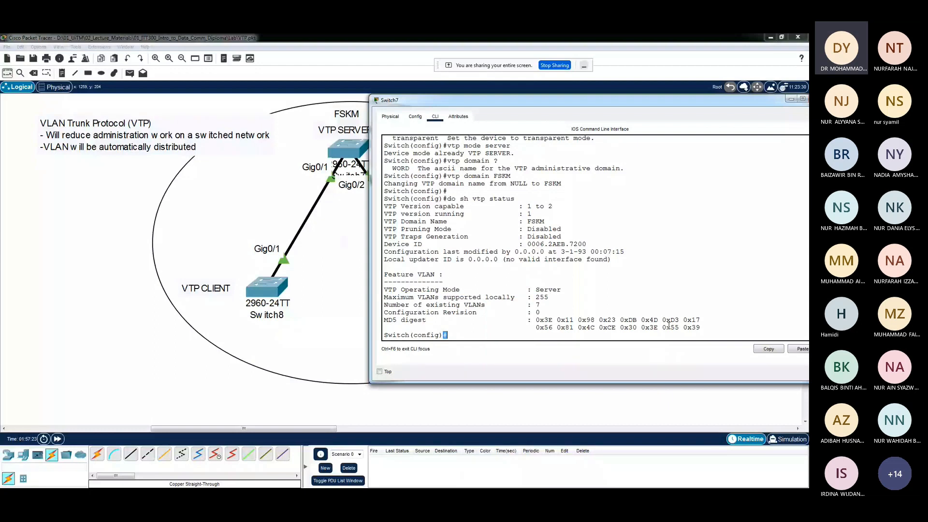
{"action": "left_click_drag", "start_coordinate": [702, 328], "coordinate": [379, 324]}
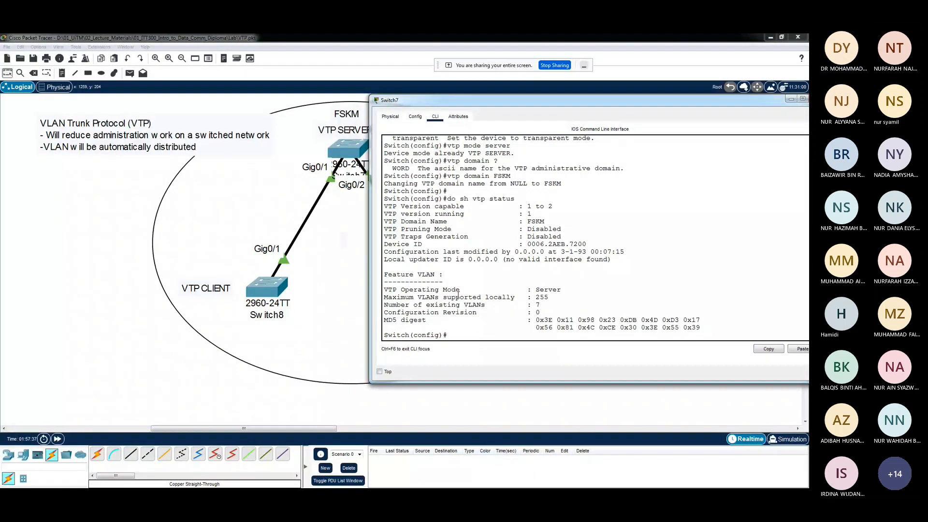
Clear the Switch7 window off the topology and label both links to Switch8 and Switch9 with TRUNK notes
{"action": "left_click_drag", "start_coordinate": [520, 106], "coordinate": [562, 105]}
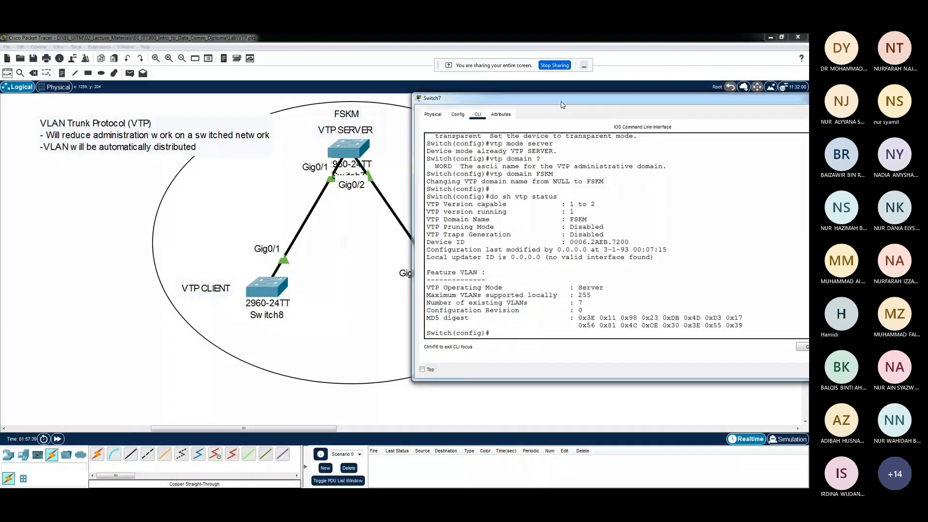
{"action": "left_click_drag", "start_coordinate": [412, 163], "coordinate": [503, 163]}
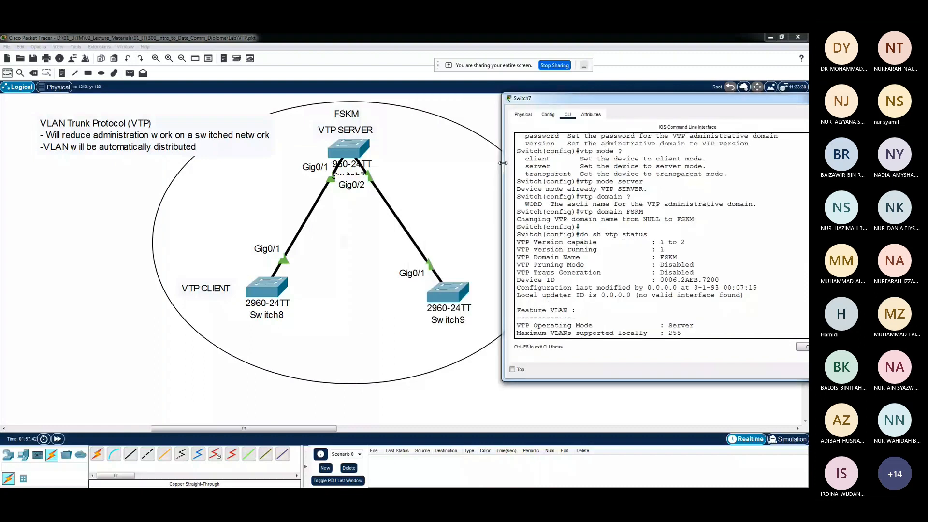
{"action": "left_click_drag", "start_coordinate": [503, 163], "coordinate": [478, 164]}
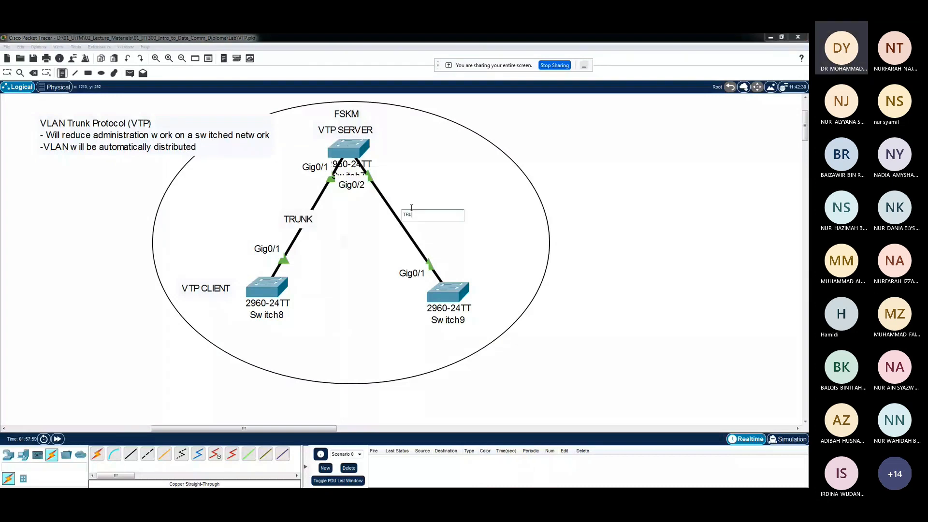
{"action": "type", "text": "NK"}
{"action": "left_click", "coordinate": [420, 226]}
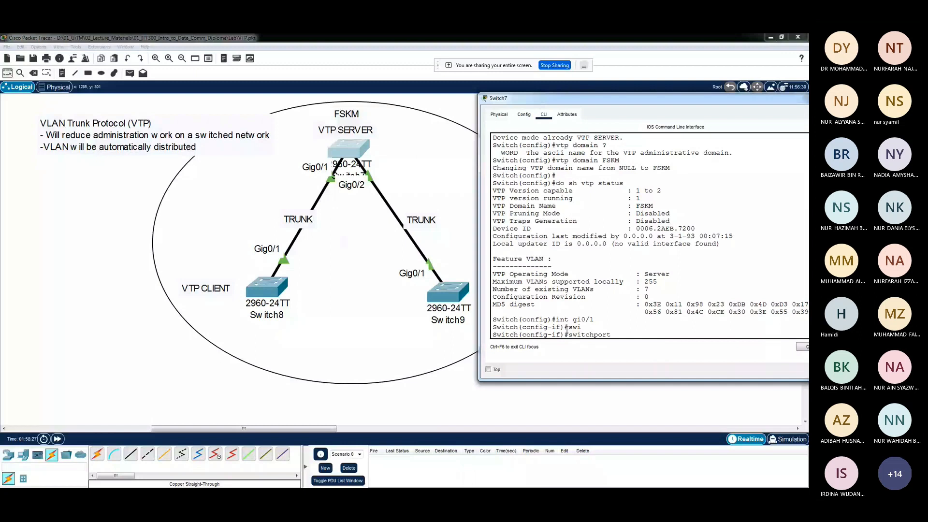
List the switchport options for Switch7's interface gi0/1 and set the port to trunk mode
{"action": "type", "text": "?"}
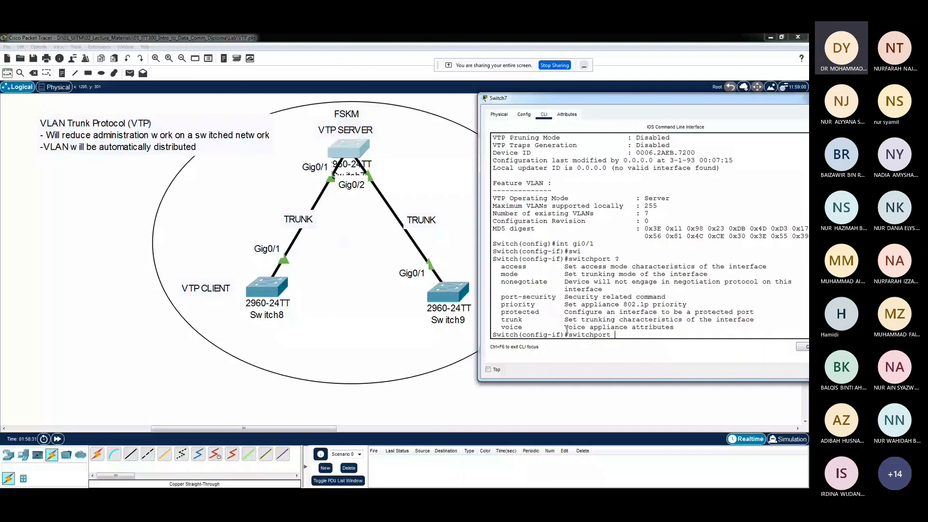
{"action": "left_click_drag", "start_coordinate": [498, 274], "coordinate": [522, 274]}
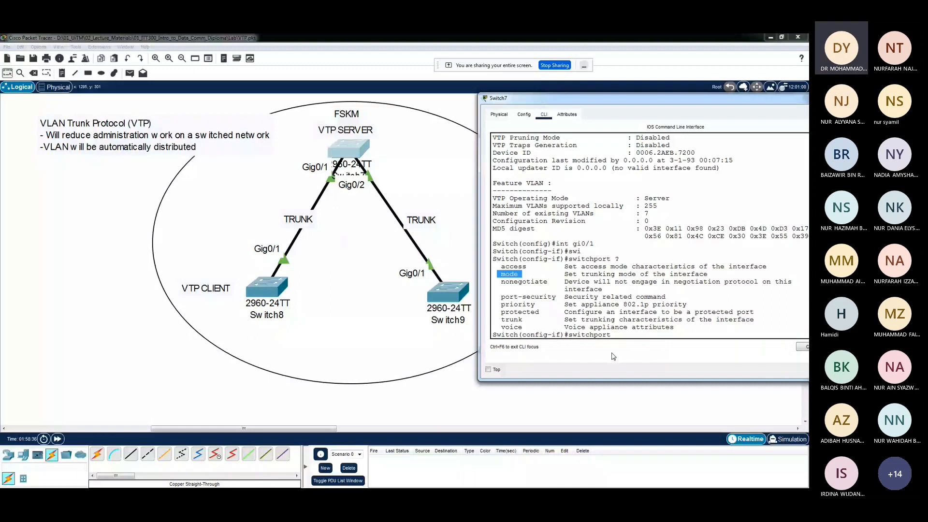
{"action": "left_click", "coordinate": [622, 334]}
{"action": "type", "text": "mode trunk"}
{"action": "key", "text": "Return"}
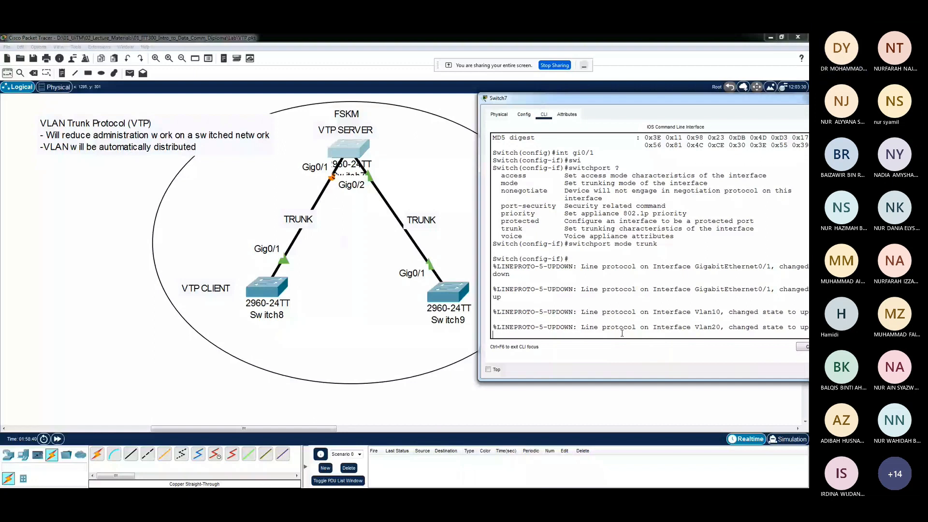
{"action": "key", "text": "Return"}
{"action": "key", "text": "Return"}
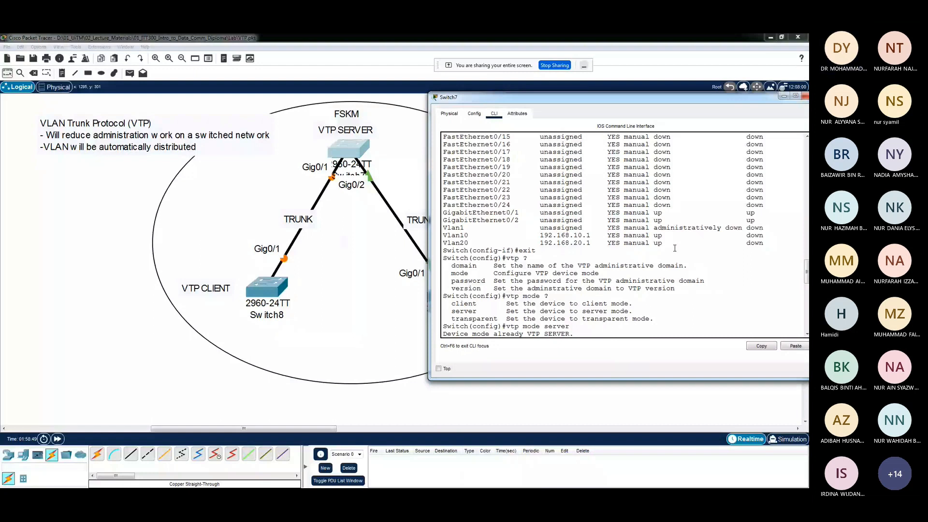
Select Switch7's interface gi0/2 and set it to trunk mode with "switchport mode trunk"
{"action": "double_click", "coordinate": [752, 236]}
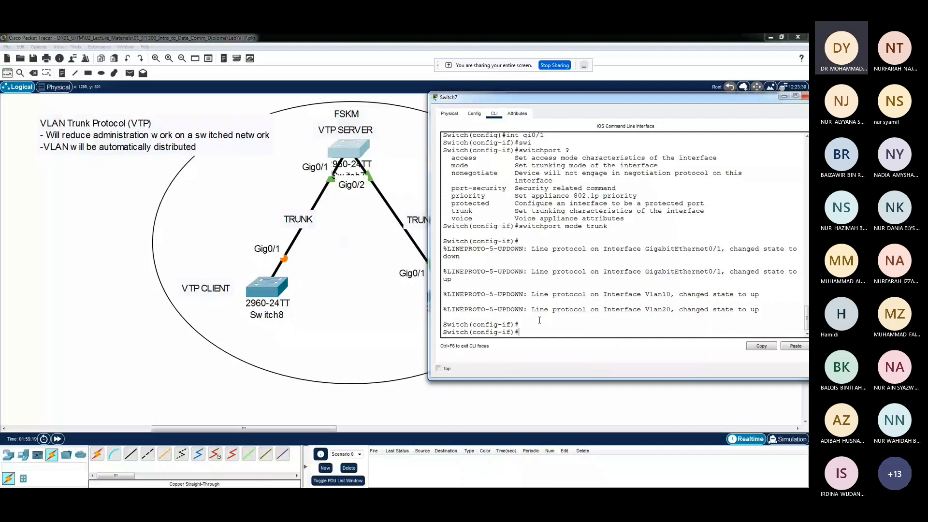
{"action": "scroll", "coordinate": [526, 160], "scroll_direction": "up", "scroll_amount": 1}
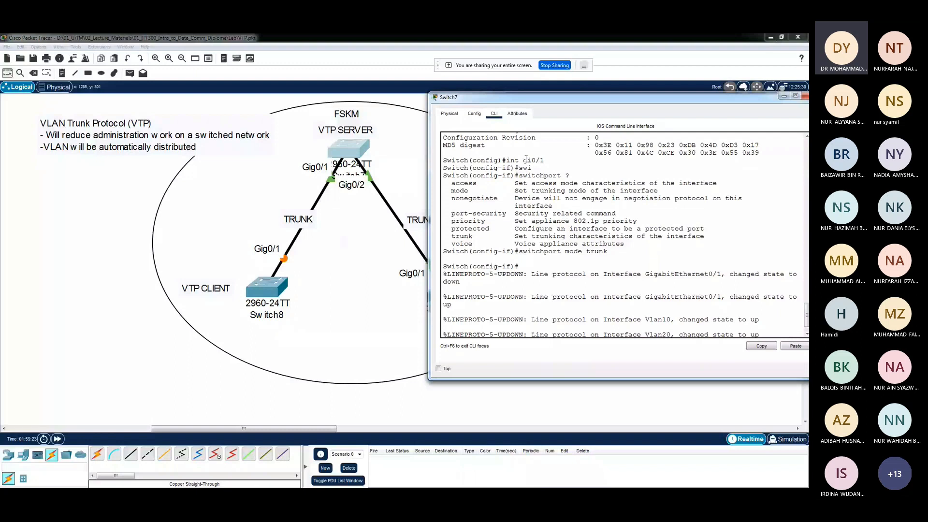
{"action": "scroll", "coordinate": [527, 334], "scroll_direction": "down", "scroll_amount": 1}
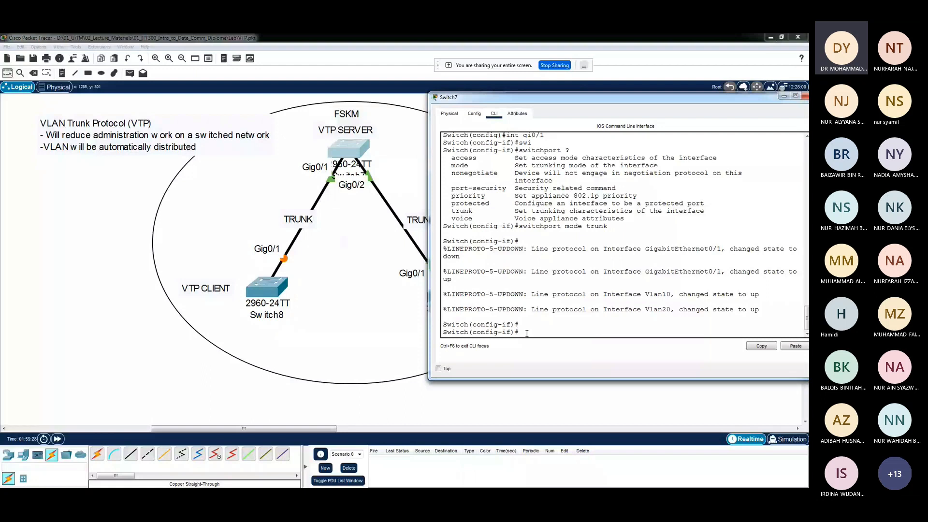
{"action": "type", "text": "int gi0"}
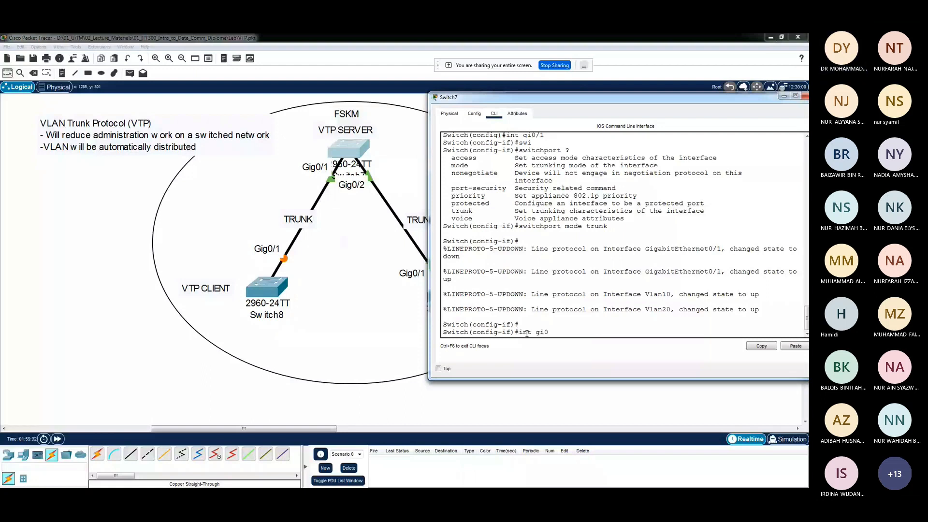
{"action": "type", "text": "/2"}
{"action": "key", "text": "Return"}
{"action": "key", "text": "Return"}
{"action": "type", "text": "swi"}
{"action": "key", "text": "Tab"}
{"action": "type", "text": "mode tru"}
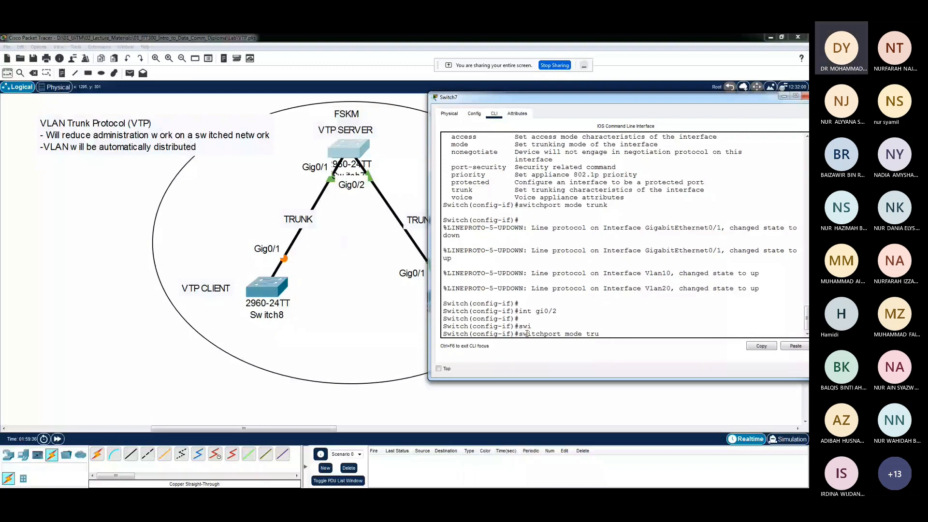
{"action": "type", "text": "nk"}
{"action": "key", "text": "Return"}
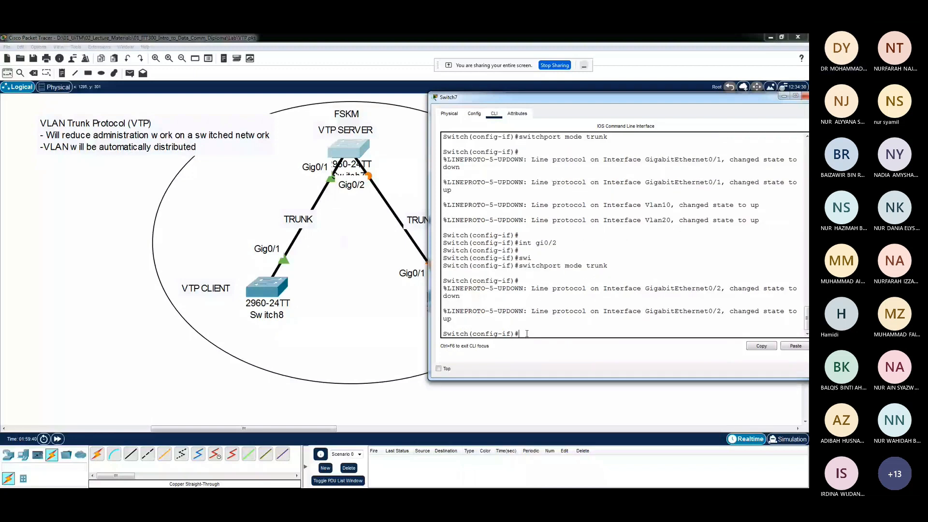
{"action": "key", "text": "Return"}
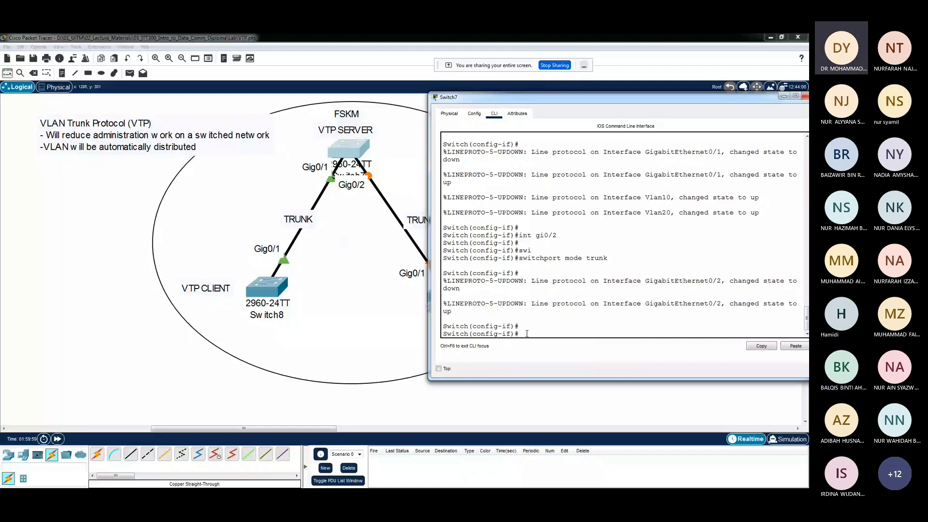
Close the Switch7 window and enter global configuration mode in Switch8's command line using "en" and "conf t"
{"action": "left_click_drag", "start_coordinate": [657, 97], "coordinate": [636, 95]}
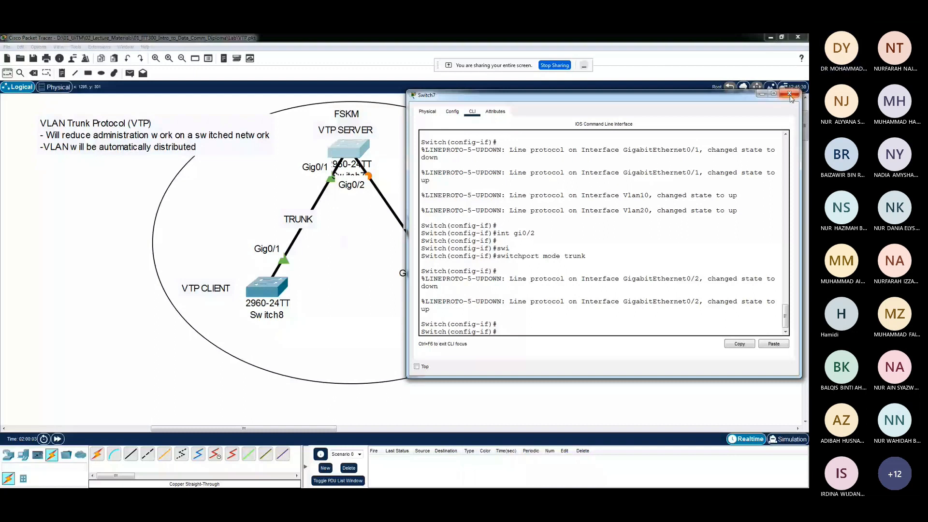
{"action": "left_click", "coordinate": [791, 95]}
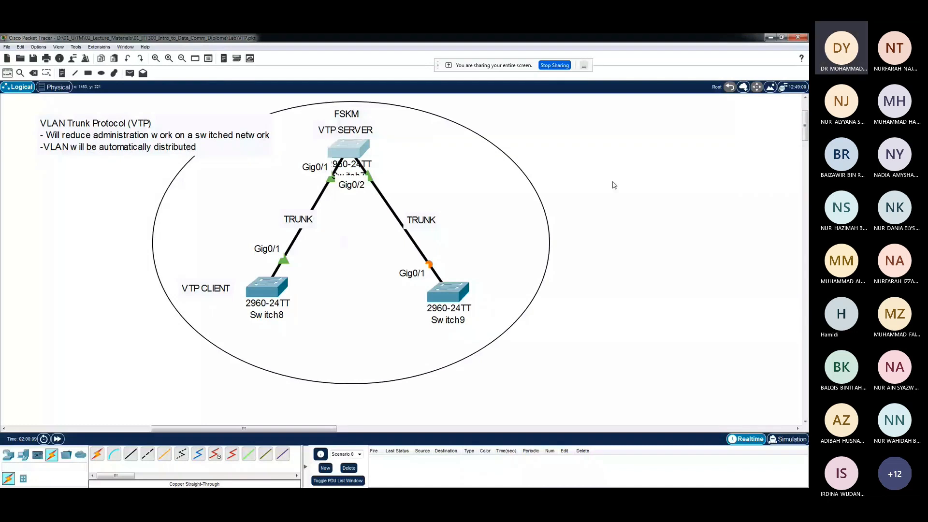
{"action": "mouse_move", "coordinate": [265, 291]}
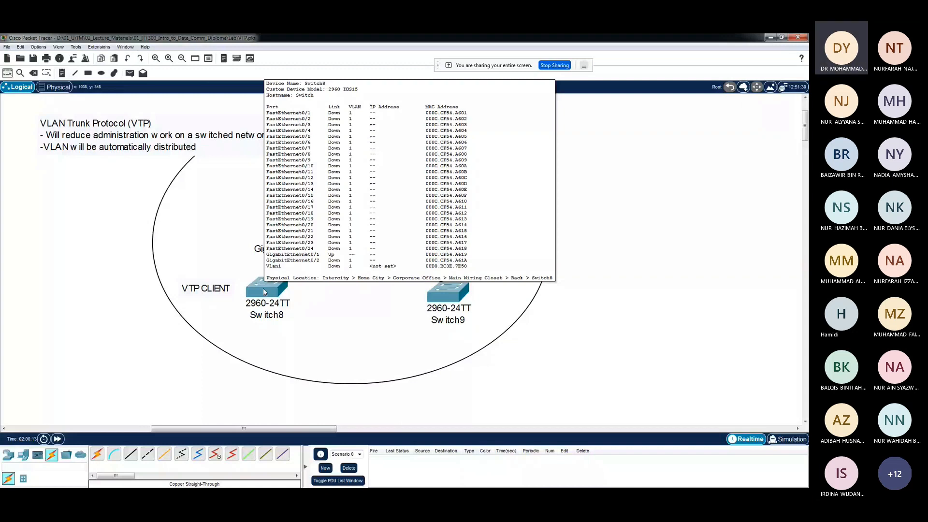
{"action": "left_click", "coordinate": [263, 288]}
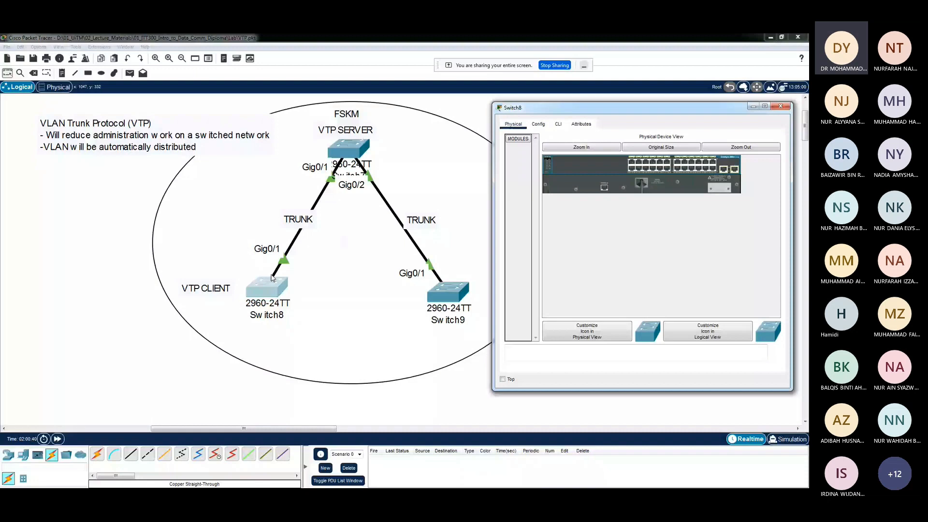
{"action": "left_click", "coordinate": [558, 123]}
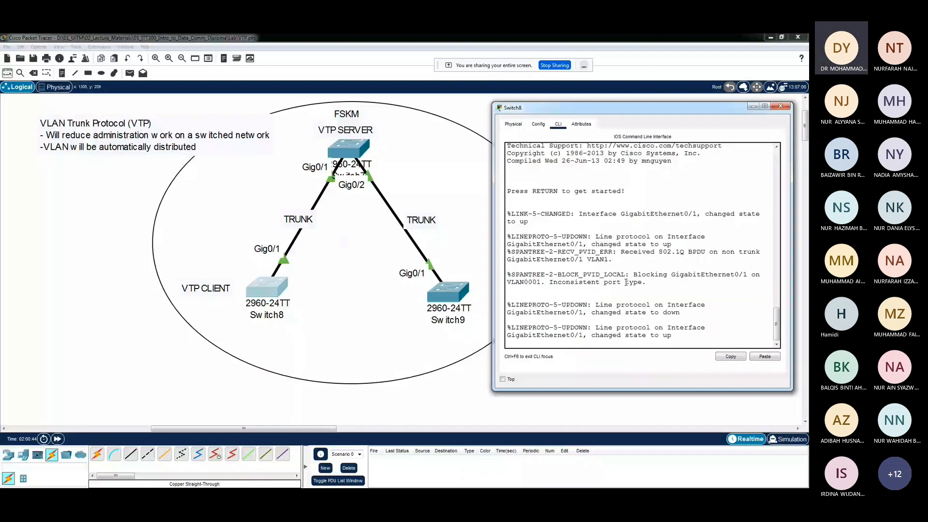
{"action": "key", "text": "Return"}
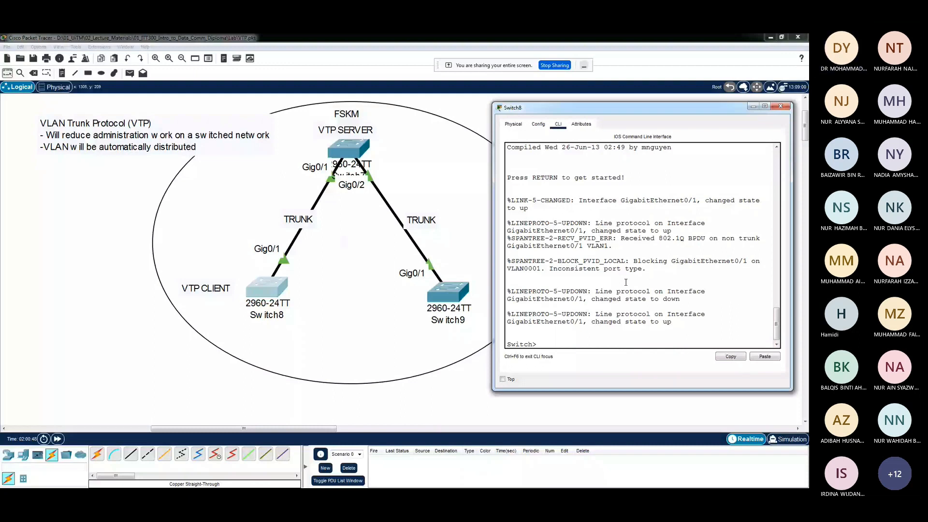
{"action": "type", "text": "en"}
{"action": "key", "text": "Return"}
{"action": "type", "text": "conf"}
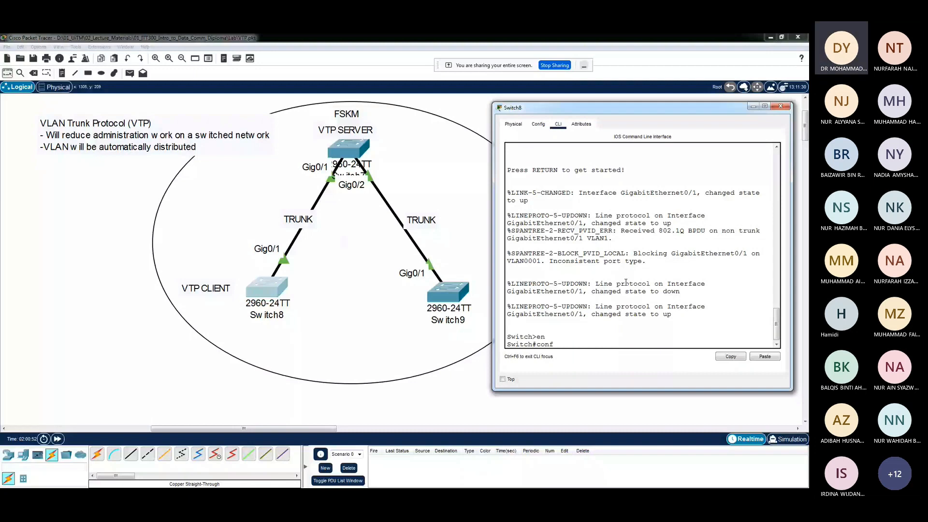
{"action": "type", "text": " t"}
{"action": "key", "text": "Return"}
Select Switch8's interface gi0/1 and set it to trunk mode with "switchport mode trunk"
{"action": "type", "text": "int"}
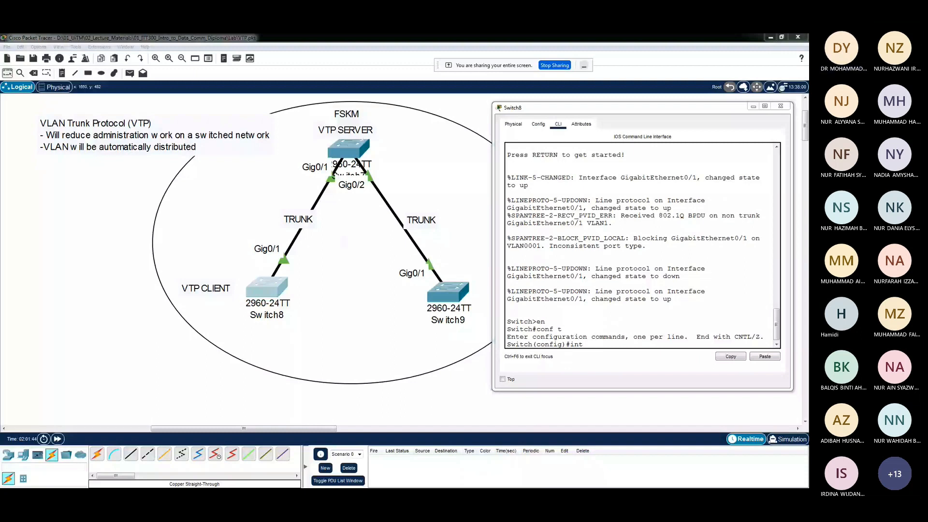
{"action": "left_click", "coordinate": [591, 344]}
{"action": "type", "text": "gi"}
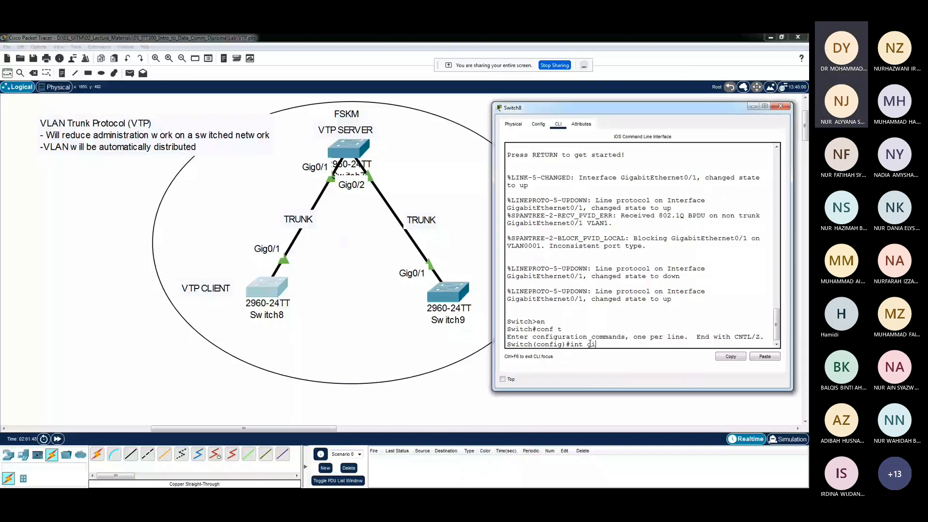
{"action": "type", "text": "0/1"}
{"action": "key", "text": "Return"}
{"action": "type", "text": "swi"}
{"action": "key", "text": "Tab"}
{"action": "type", "text": "m"}
{"action": "key", "text": "Tab"}
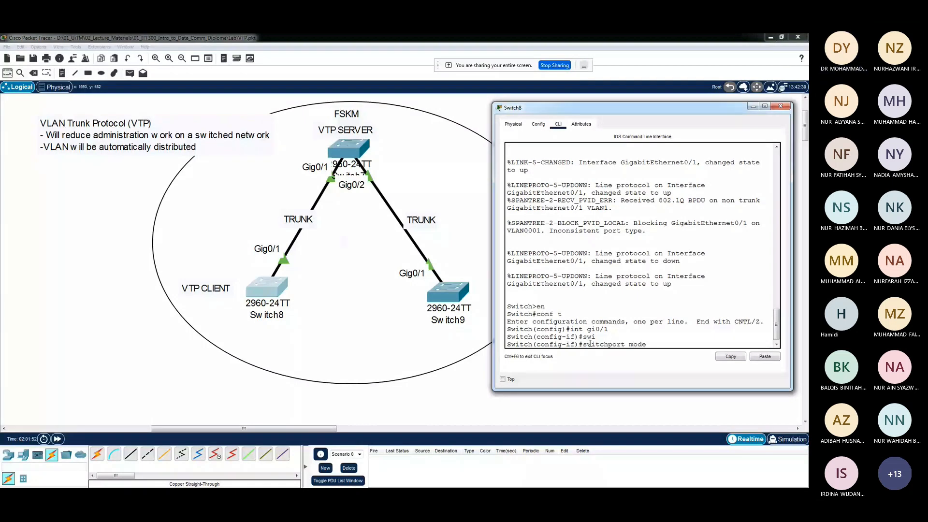
{"action": "type", "text": "trunk"}
{"action": "key", "text": "Return"}
{"action": "key", "text": "Return"}
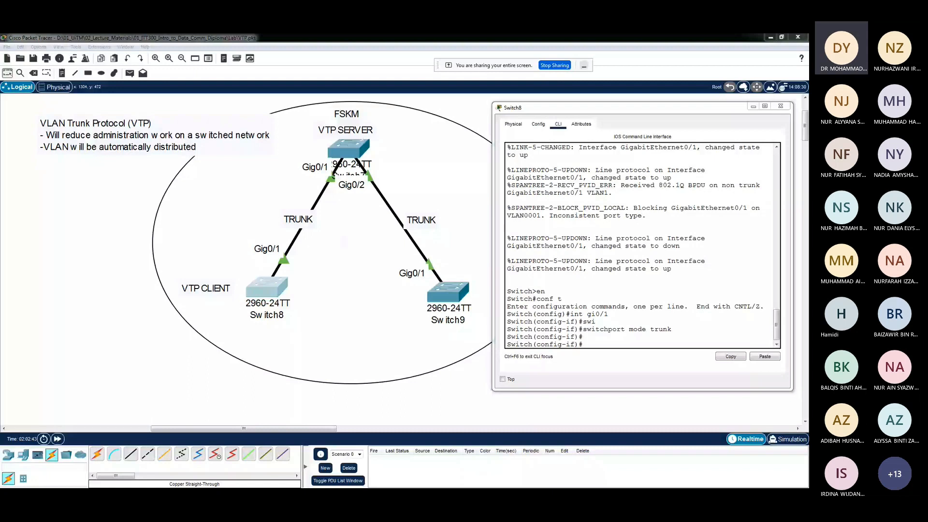
Leave Switch8's interface configuration and set the switch to VTP client mode with "vtp mode client"
{"action": "left_click", "coordinate": [589, 344]}
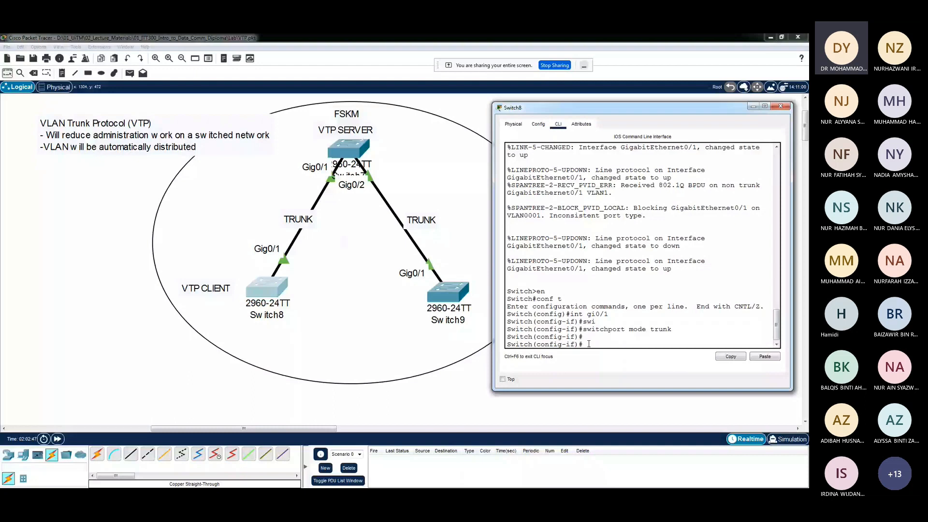
{"action": "type", "text": "exit"}
{"action": "key", "text": "Return"}
{"action": "key", "text": "Return"}
{"action": "type", "text": "v"}
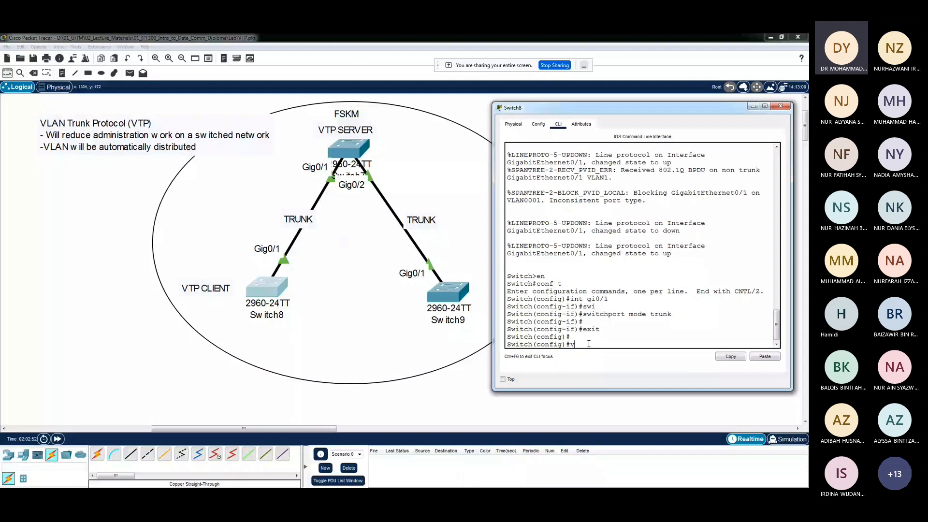
{"action": "type", "text": "tp mode cl"}
{"action": "type", "text": "ient"}
{"action": "key", "text": "Return"}
{"action": "left_click_drag", "start_coordinate": [537, 337], "coordinate": [651, 341]}
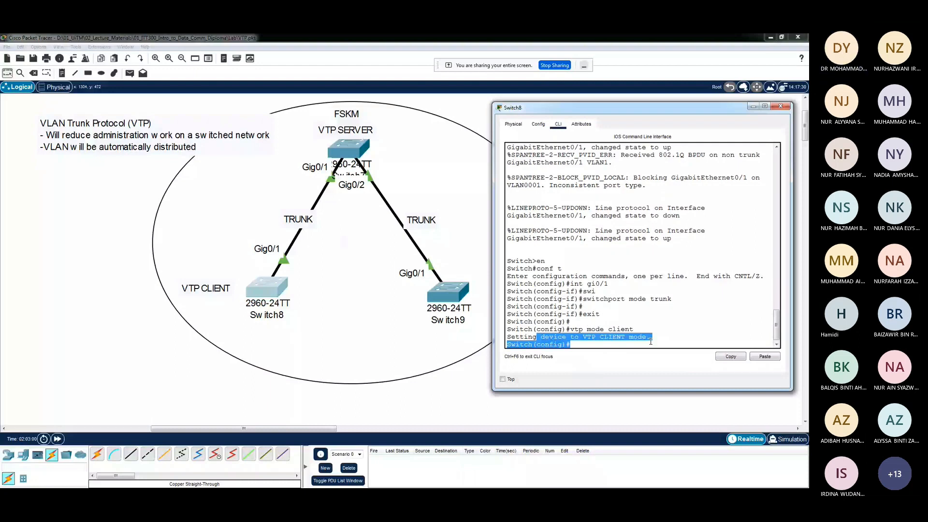
{"action": "left_click", "coordinate": [580, 344]}
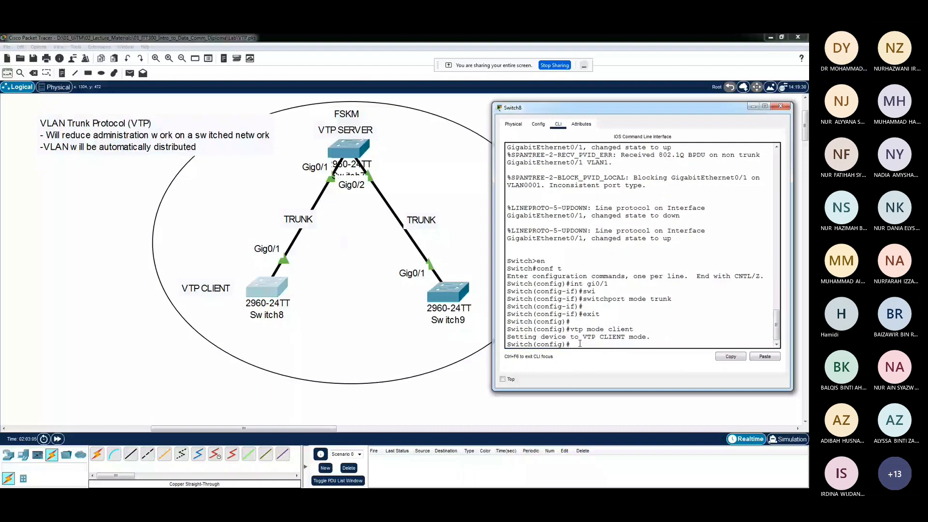
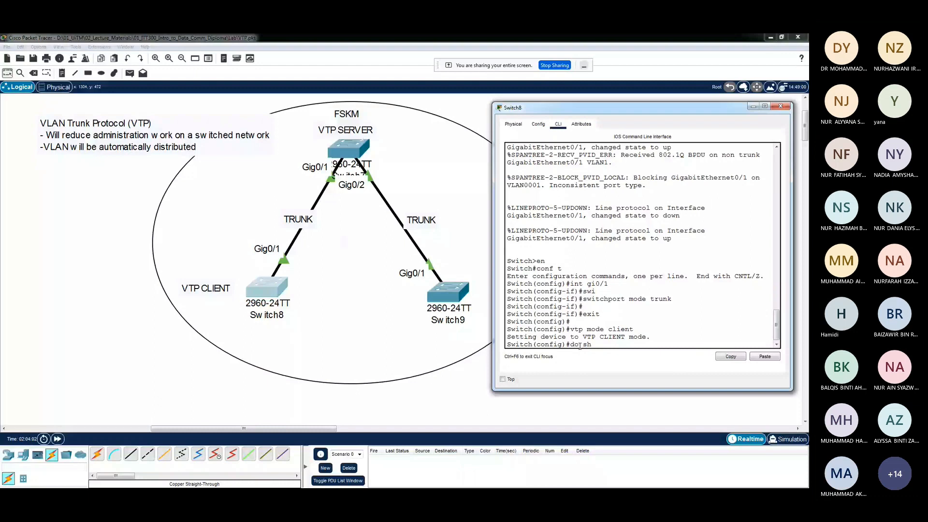
Display Switch8's VTP status with "do sh vtp status" and check its domain name and operating mode
{"action": "type", "text": "vtp status"}
{"action": "key", "text": "Return"}
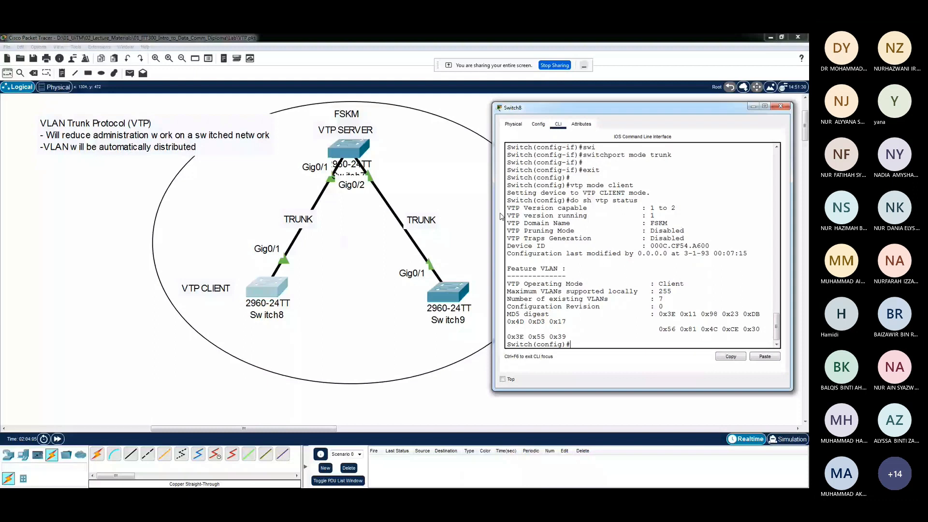
{"action": "left_click_drag", "start_coordinate": [493, 217], "coordinate": [434, 216]}
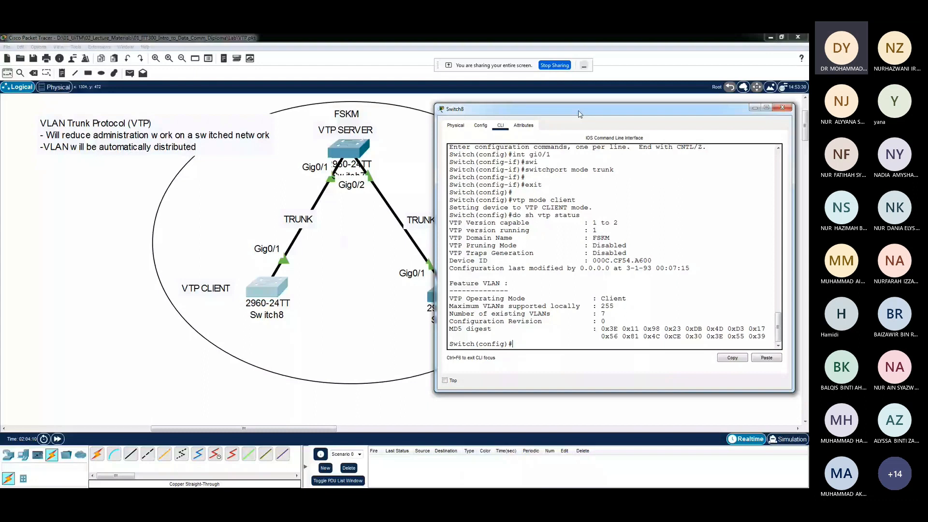
{"action": "left_click_drag", "start_coordinate": [580, 114], "coordinate": [611, 147]}
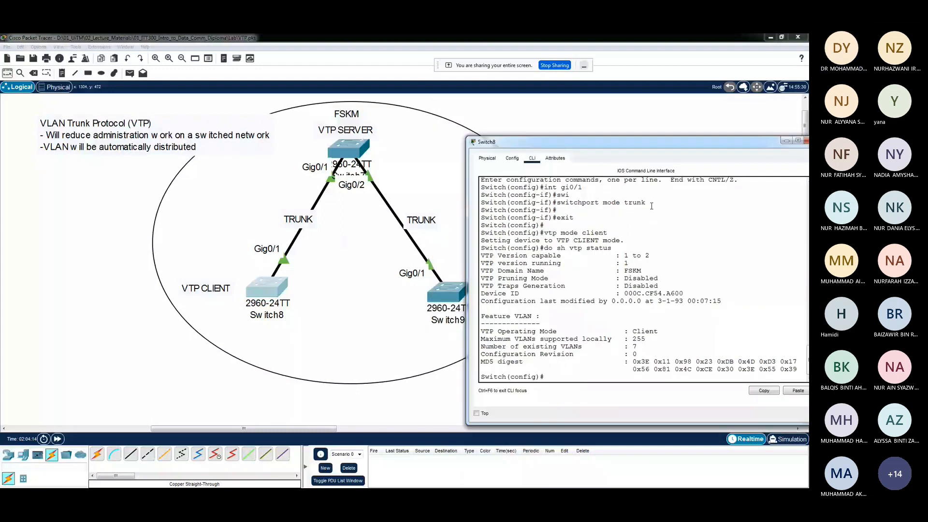
{"action": "left_click_drag", "start_coordinate": [607, 233], "coordinate": [579, 233]}
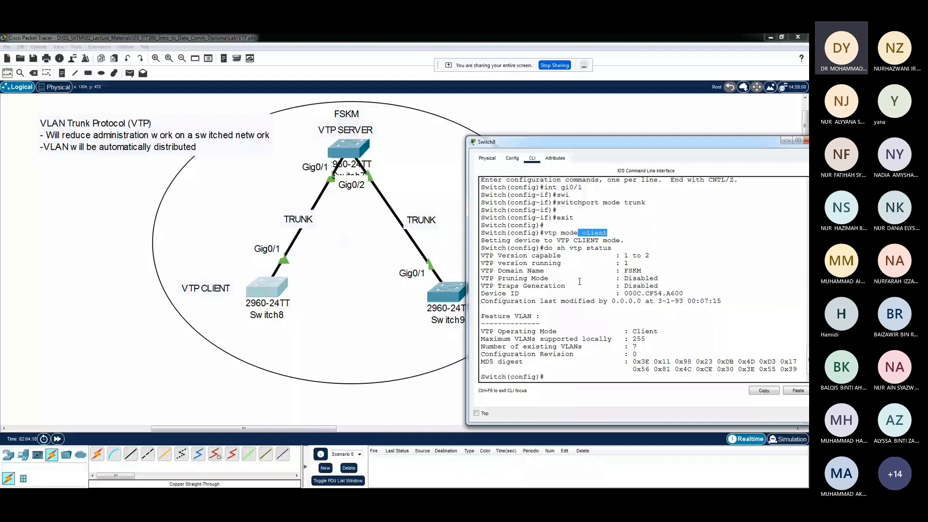
{"action": "triple_click", "coordinate": [580, 270]}
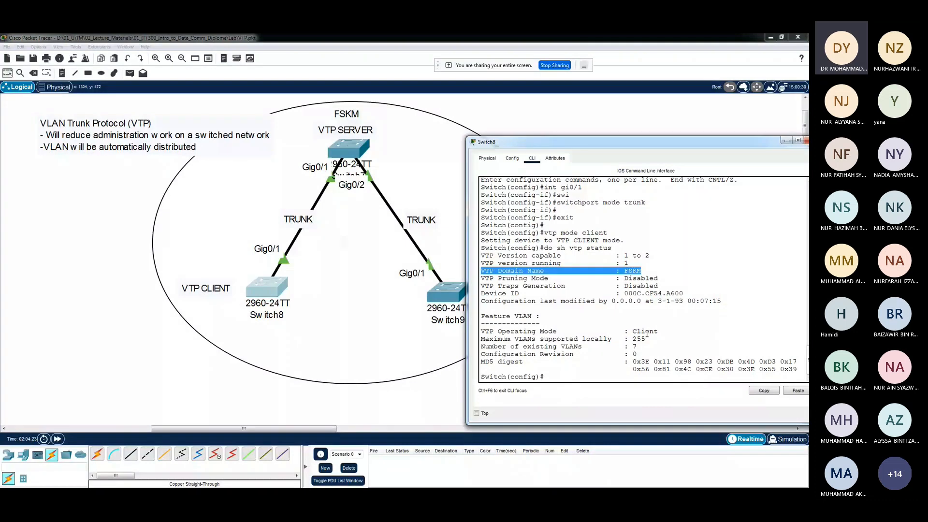
{"action": "triple_click", "coordinate": [609, 330]}
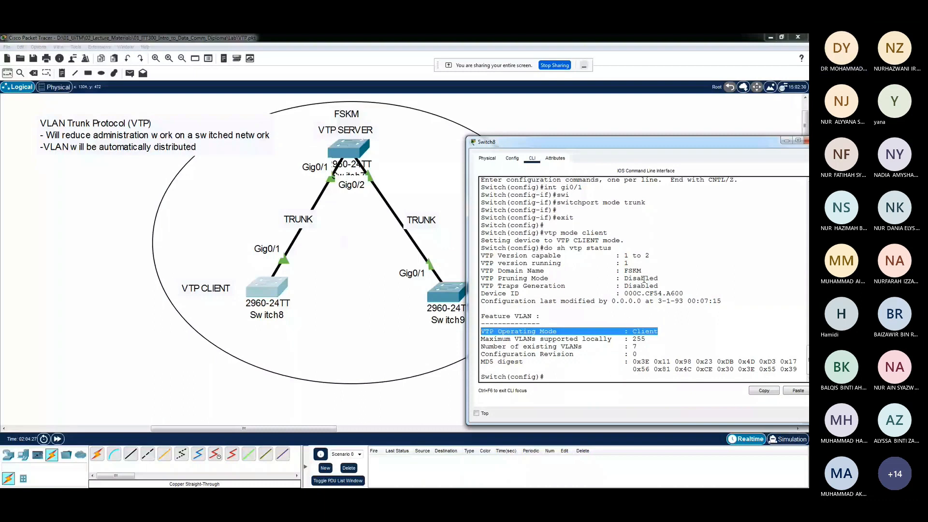
{"action": "left_click_drag", "start_coordinate": [641, 271], "coordinate": [482, 271]}
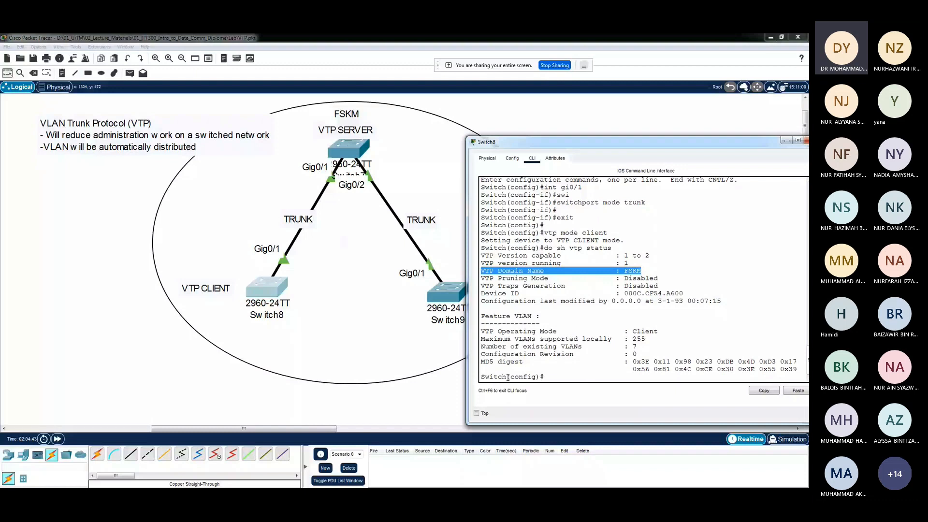
{"action": "left_click", "coordinate": [634, 288]}
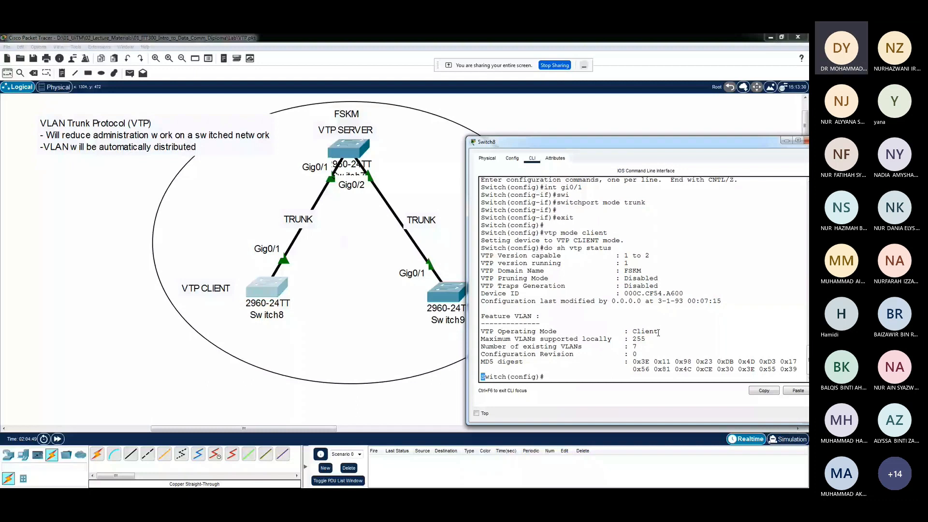
{"action": "left_click_drag", "start_coordinate": [658, 333], "coordinate": [629, 330]}
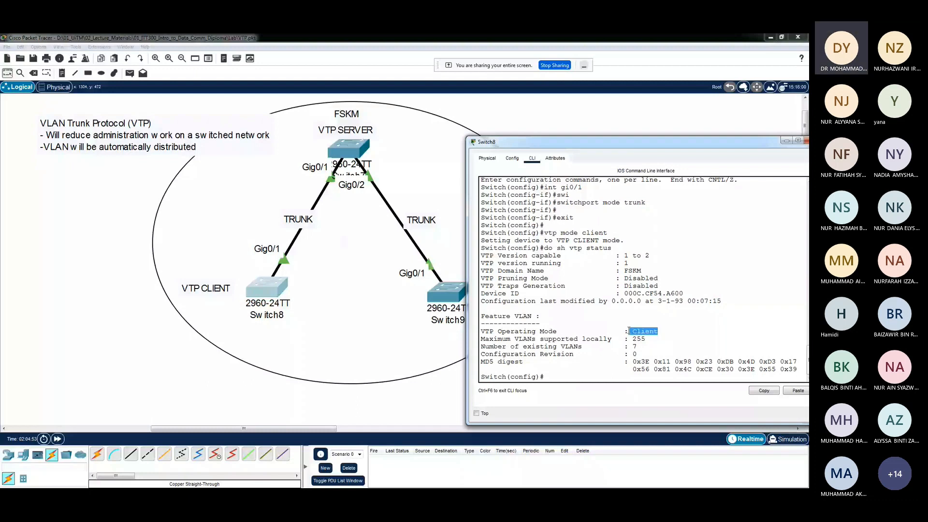
{"action": "left_click_drag", "start_coordinate": [641, 271], "coordinate": [624, 272]}
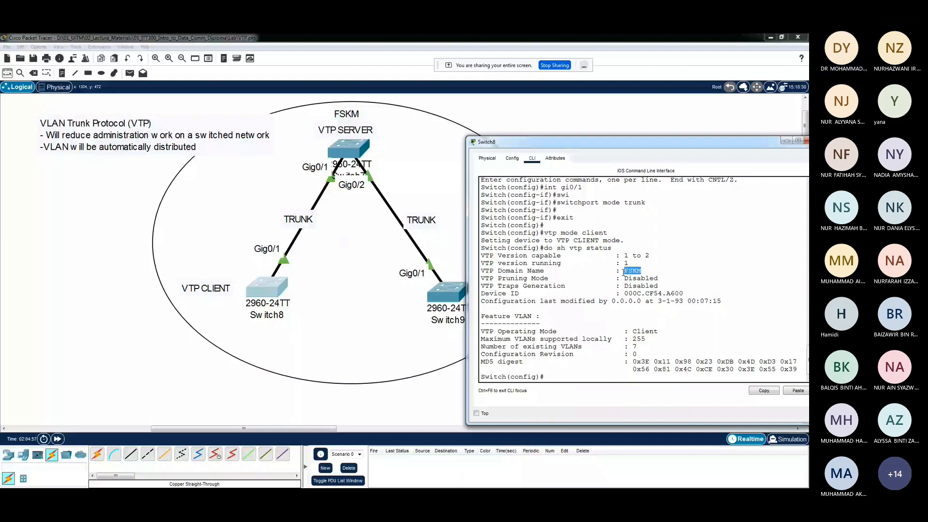
Show Switch8's complete VLAN table with "do sh vlan" in a widened command line window
{"action": "left_click", "coordinate": [555, 365]}
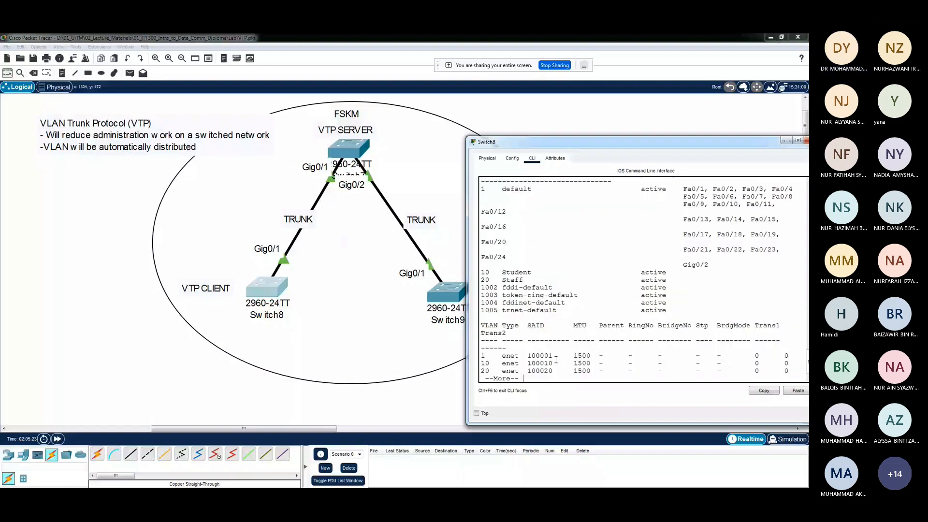
{"action": "key", "text": "space"}
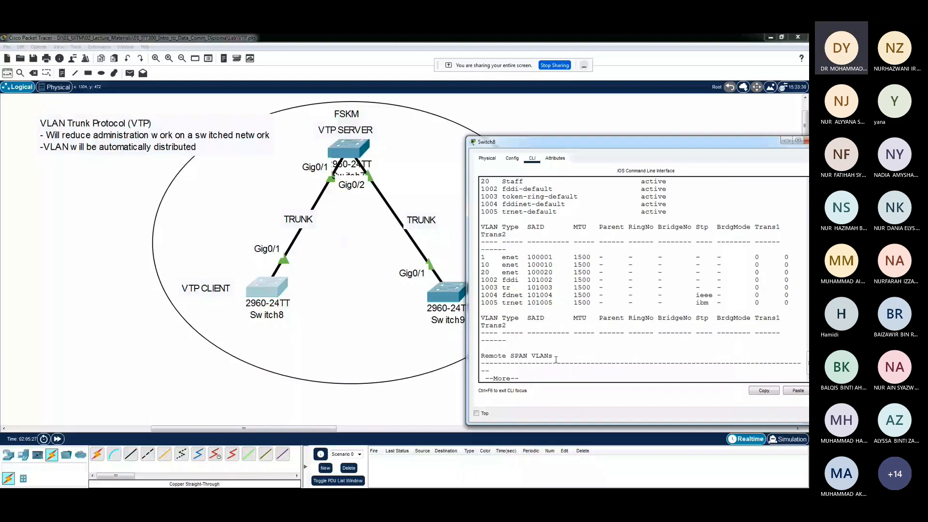
{"action": "key", "text": "space"}
{"action": "left_click_drag", "start_coordinate": [467, 359], "coordinate": [405, 359]}
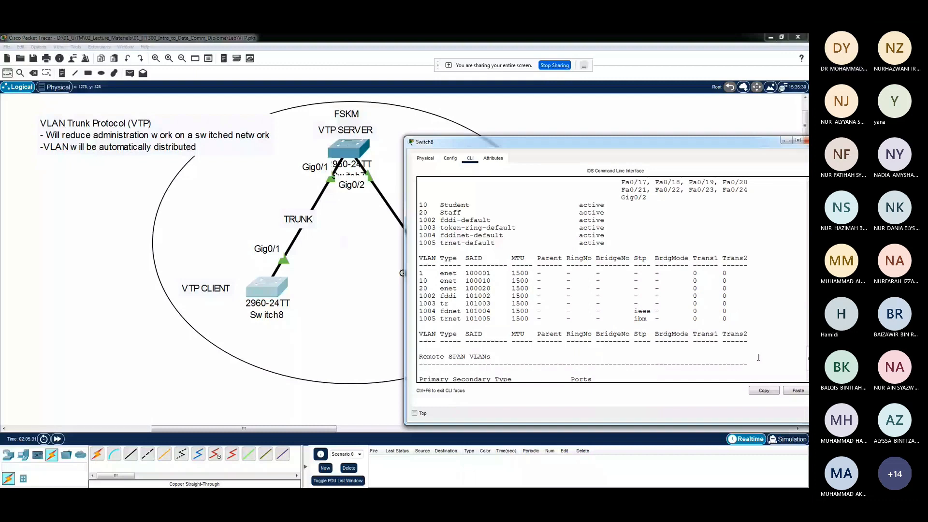
{"action": "scroll", "coordinate": [758, 357], "scroll_direction": "up", "scroll_amount": 2}
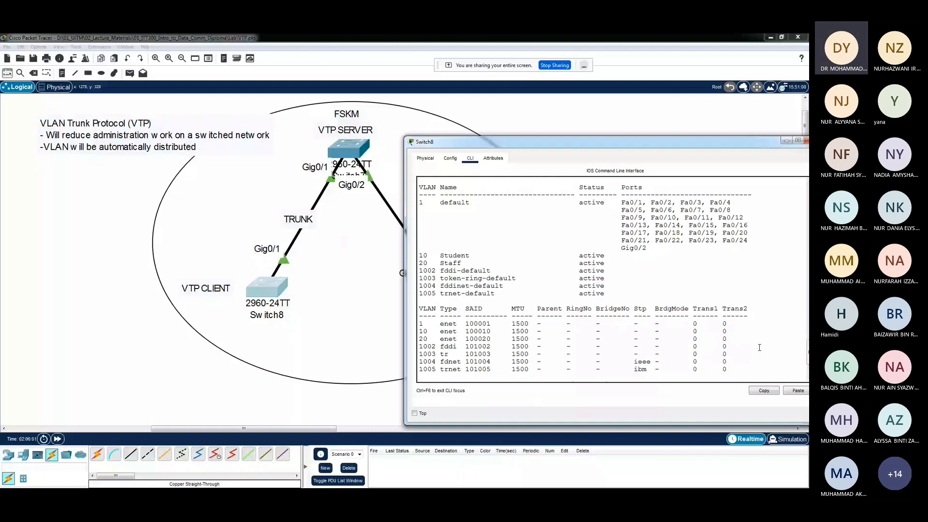
{"action": "scroll", "coordinate": [528, 352], "scroll_direction": "down", "scroll_amount": 2}
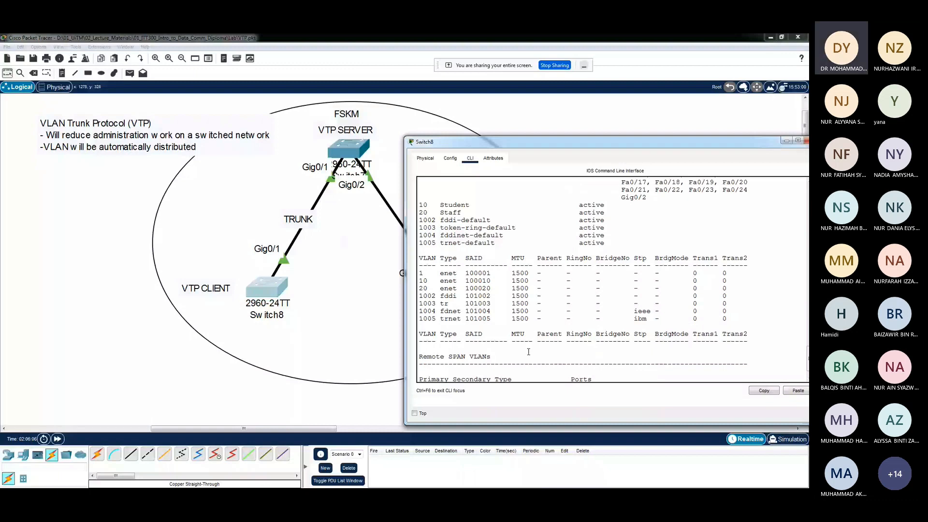
{"action": "scroll", "coordinate": [528, 352], "scroll_direction": "up", "scroll_amount": 3}
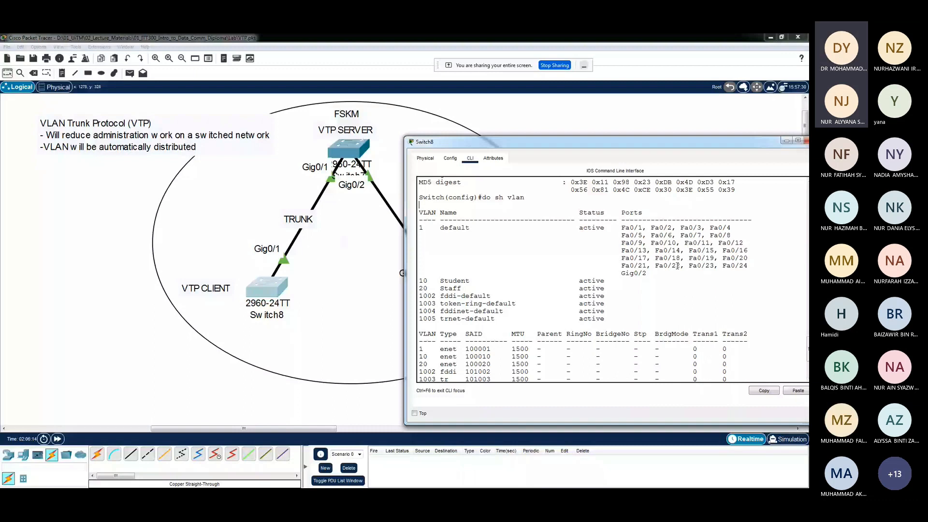
Examine the entries for VLAN 10 Student and VLAN 20 Staff in Switch8's VLAN table
{"action": "double_click", "coordinate": [423, 288]}
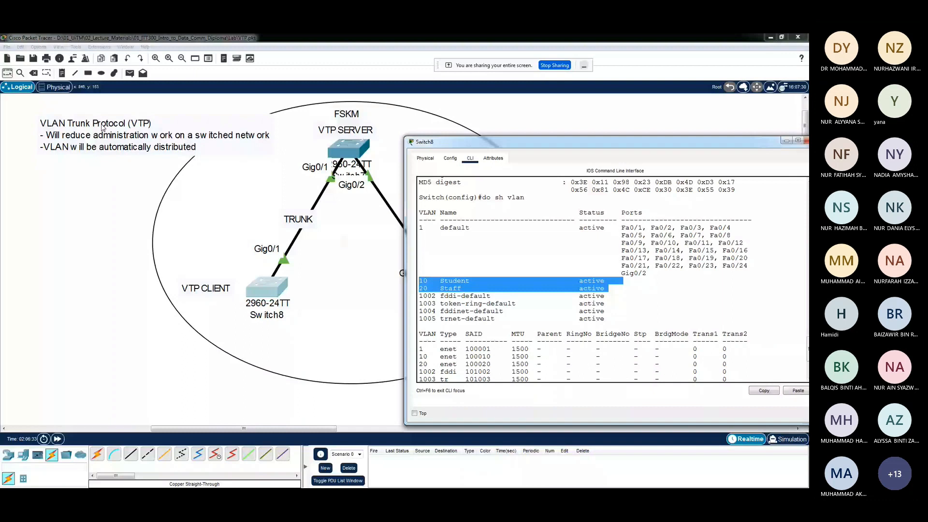
{"action": "left_click", "coordinate": [516, 284]}
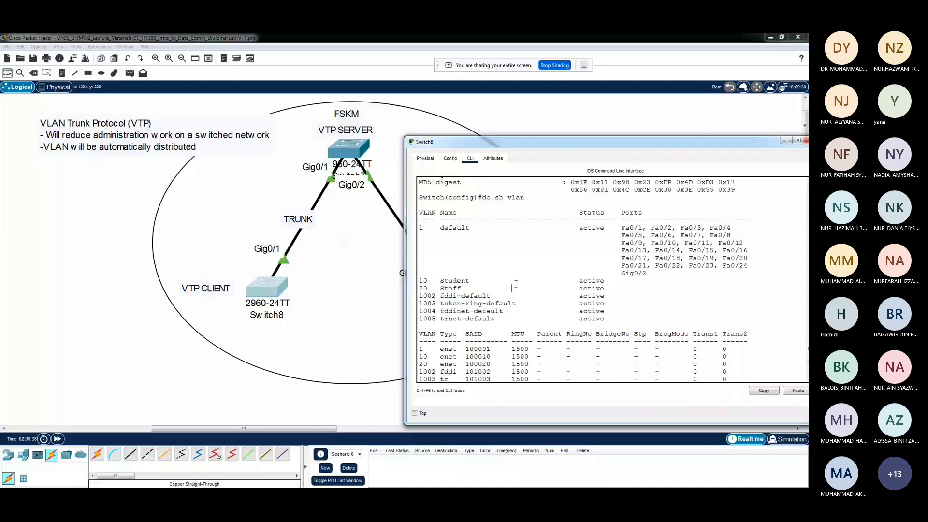
{"action": "left_click_drag", "start_coordinate": [722, 149], "coordinate": [686, 150]}
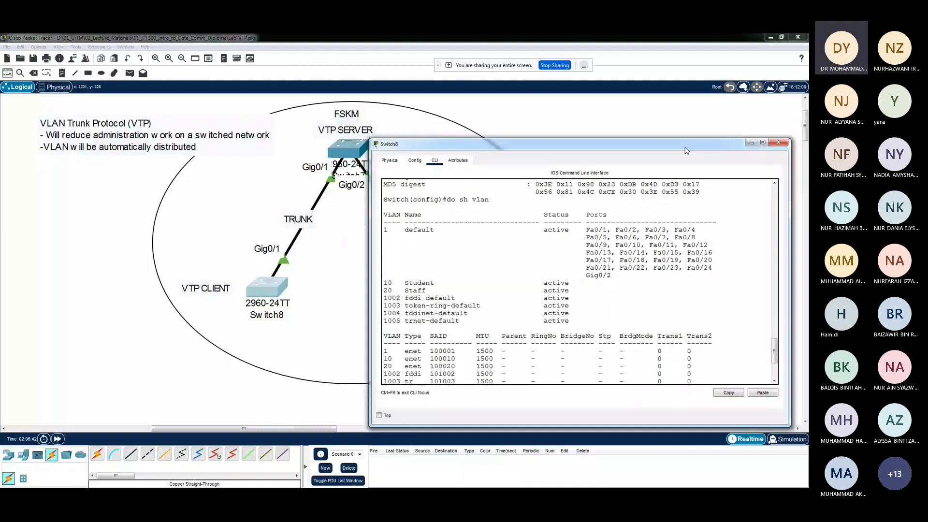
{"action": "left_click_drag", "start_coordinate": [686, 151], "coordinate": [800, 176]}
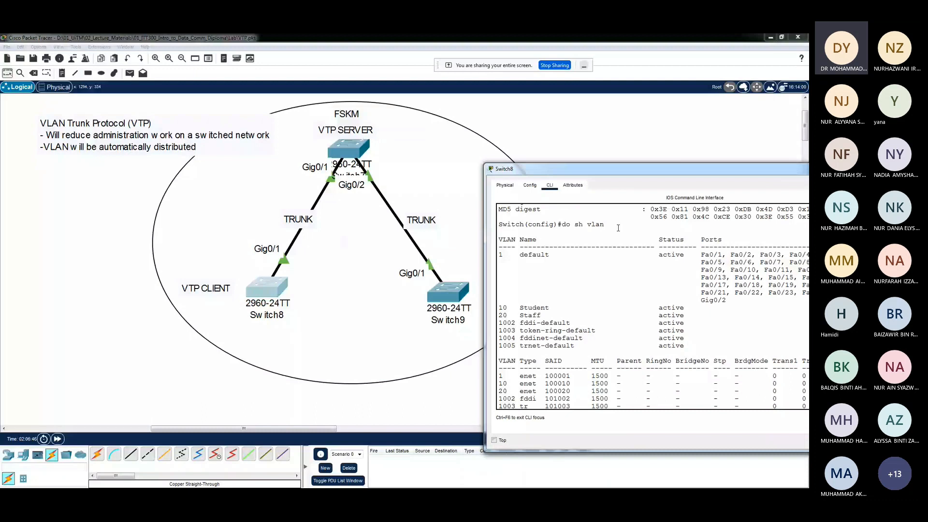
{"action": "left_click_drag", "start_coordinate": [671, 296], "coordinate": [480, 288]}
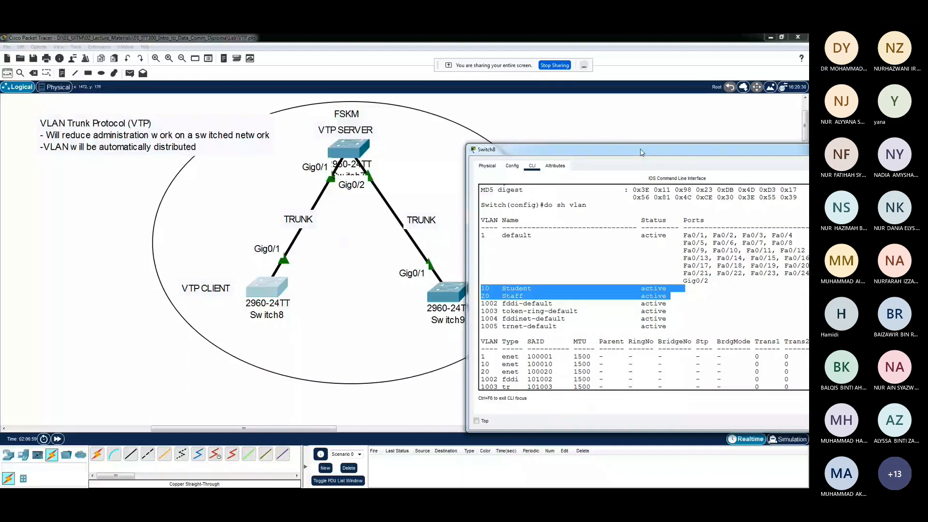
{"action": "left_click_drag", "start_coordinate": [641, 152], "coordinate": [641, 118]}
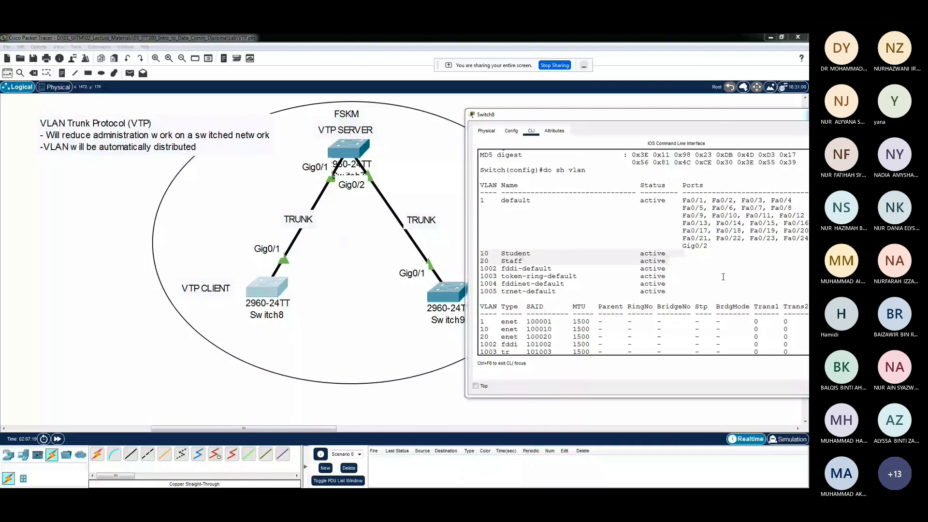
Review the trunk and VTP client commands previously entered in Switch8's command line
{"action": "scroll", "coordinate": [723, 276], "scroll_direction": "up", "scroll_amount": 8}
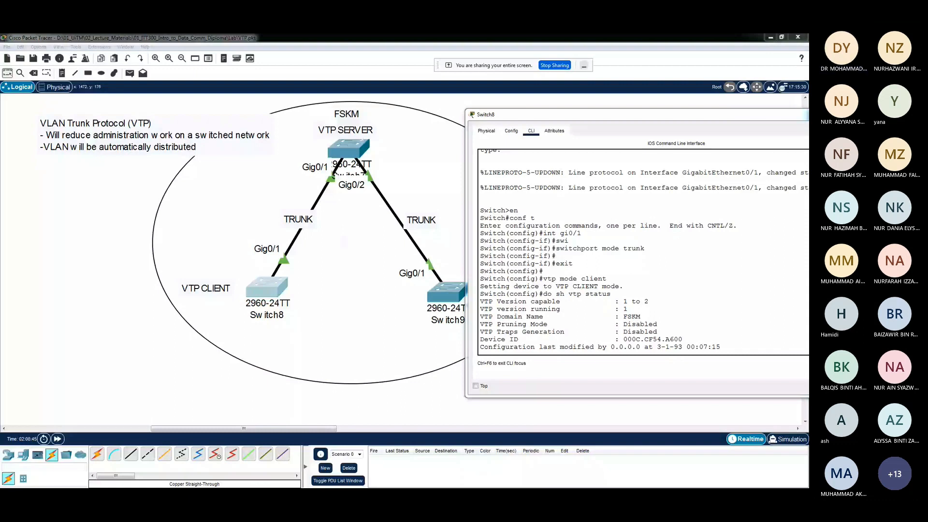
{"action": "left_click_drag", "start_coordinate": [648, 115], "coordinate": [629, 108]}
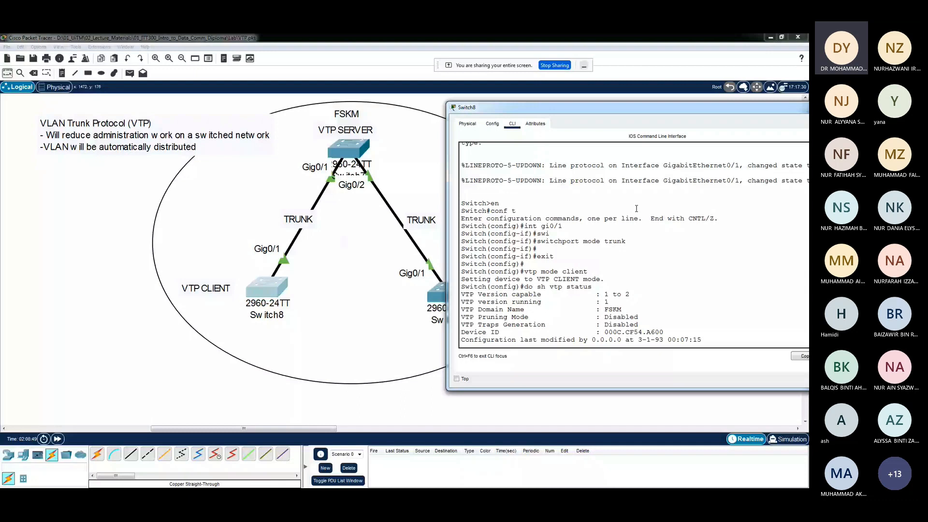
{"action": "left_click_drag", "start_coordinate": [614, 111], "coordinate": [449, 136]}
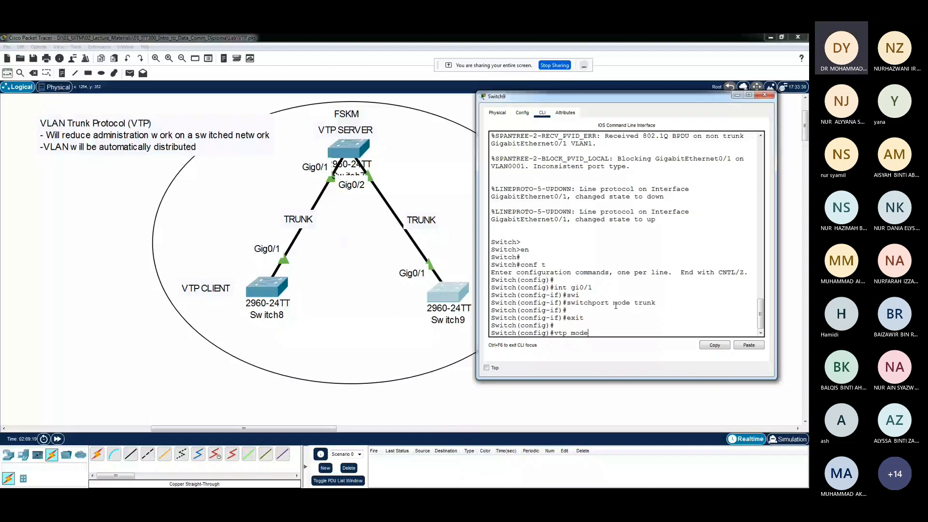
Set Switch9 to VTP client mode with "vtp mode client"
{"action": "type", "text": "client"}
{"action": "key", "text": "Return"}
{"action": "key", "text": "Return"}
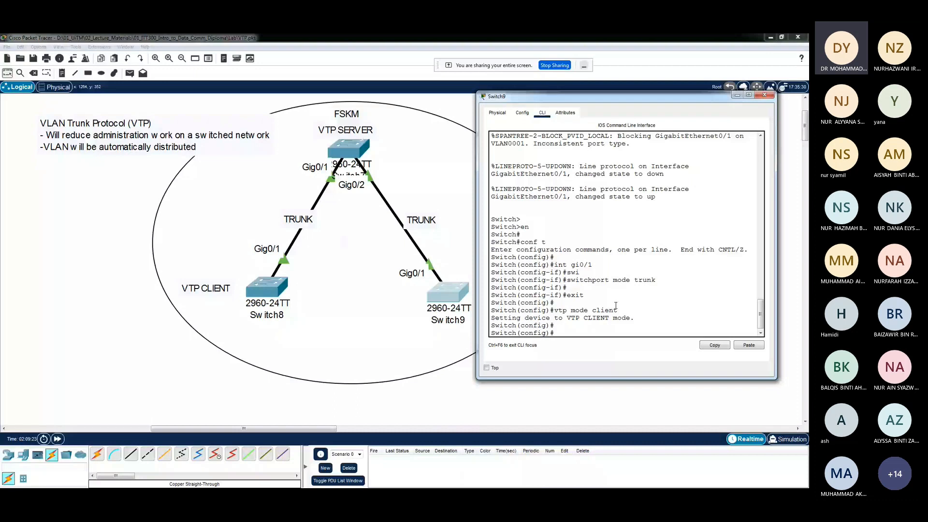
Display Switch9's VTP status with "do sh vtp status" and check its VTP domain name
{"action": "type", "text": "do sh"}
{"action": "type", "text": "vtp status"}
{"action": "key", "text": "Return"}
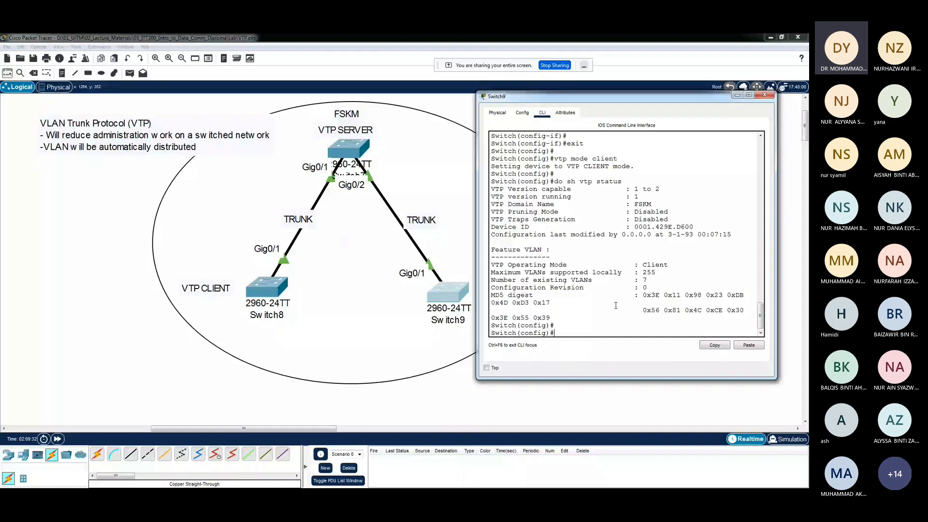
{"action": "left_click_drag", "start_coordinate": [652, 204], "coordinate": [622, 204]}
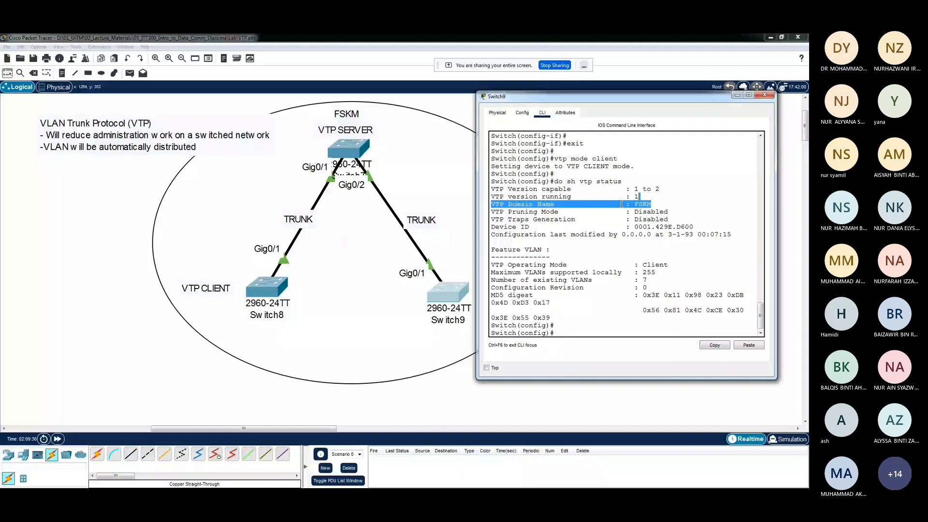
Display Switch9's VLAN table with "do sh vlan" and check the entries for VLANs 10 and 20
{"action": "left_click", "coordinate": [567, 333]}
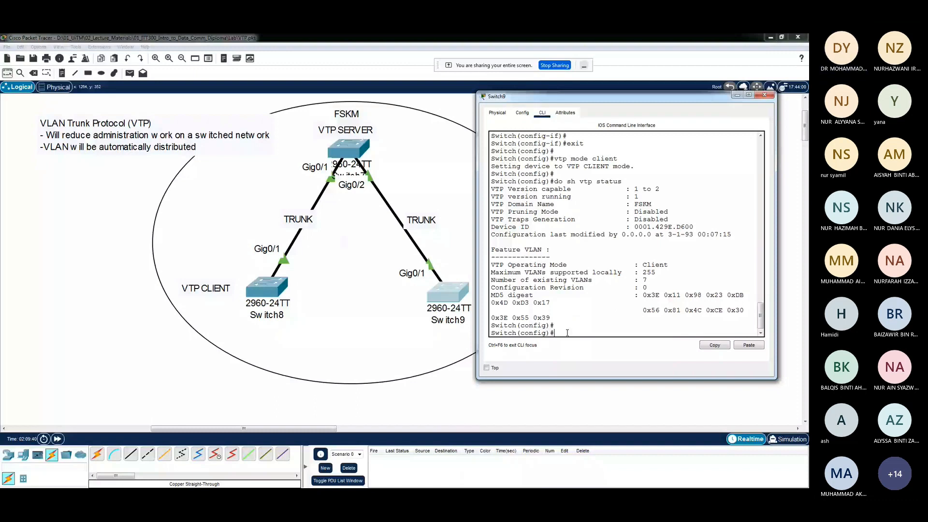
{"action": "type", "text": "do sh vlan"}
{"action": "key", "text": "Return"}
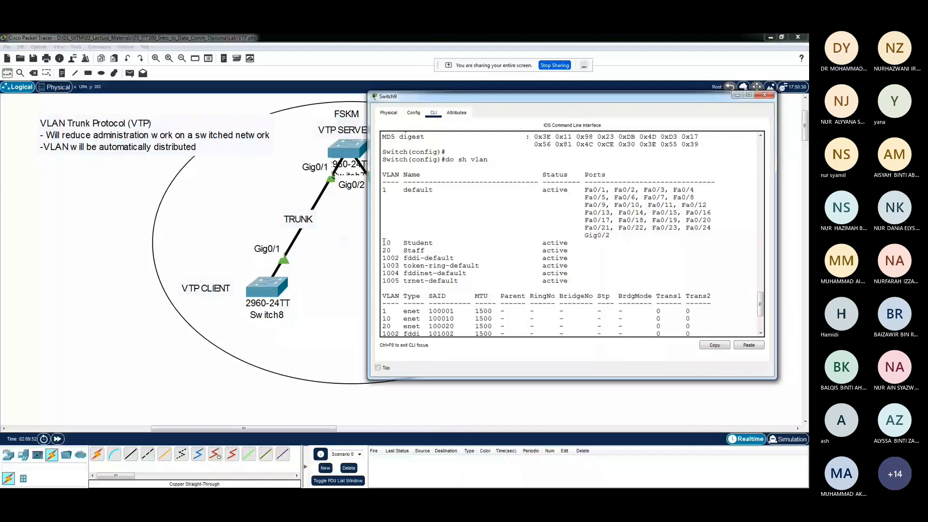
{"action": "left_click_drag", "start_coordinate": [384, 242], "coordinate": [581, 258]}
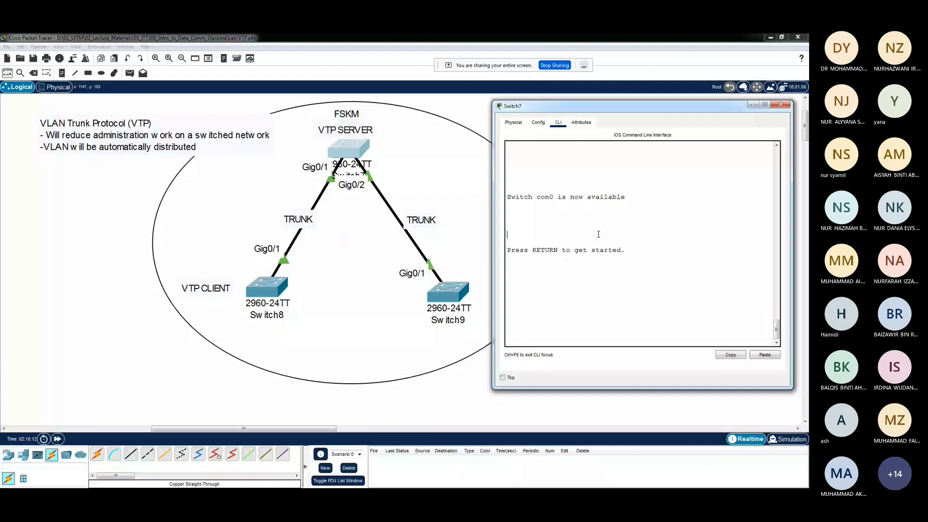
Enter privileged mode on Switch7 with "en" and display its full interface summary using "sh ip int br"
{"action": "key", "text": "Return"}
{"action": "type", "text": "en"}
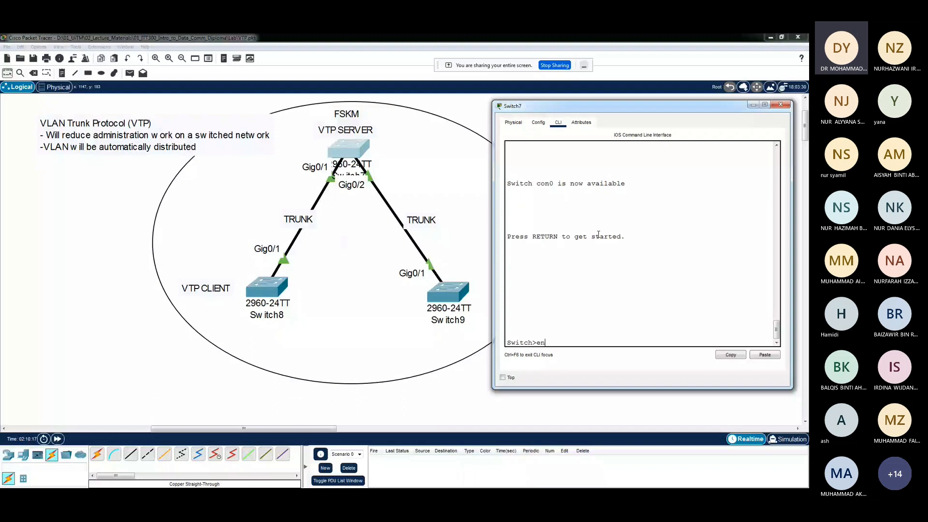
{"action": "key", "text": "Return"}
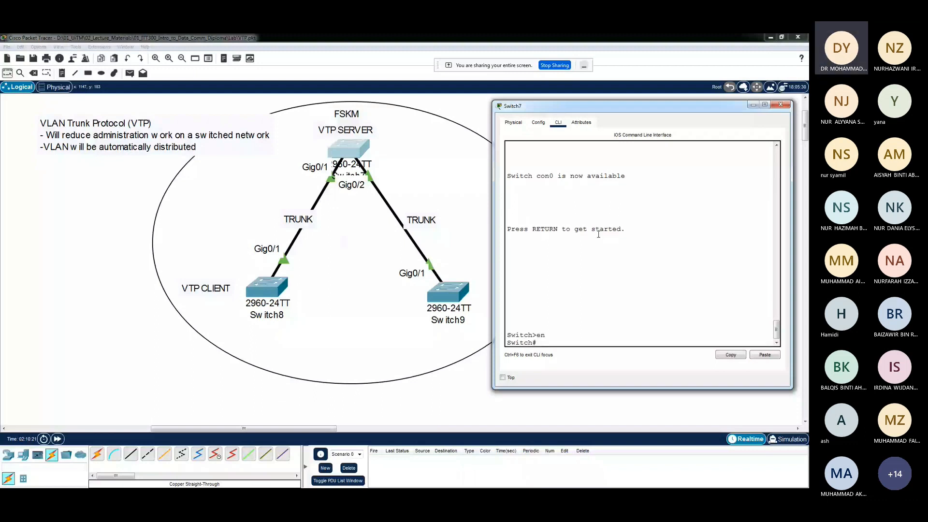
{"action": "type", "text": "sh ip int br"}
{"action": "key", "text": "Return"}
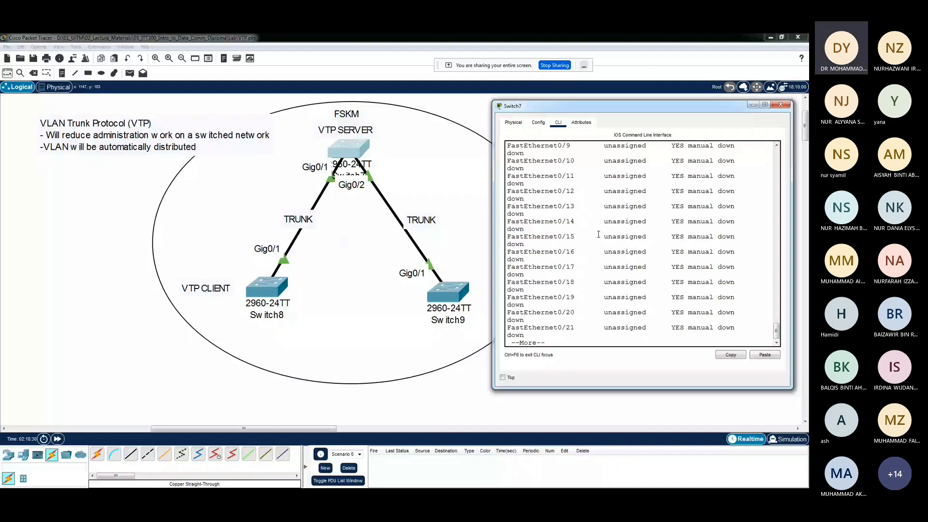
{"action": "left_click_drag", "start_coordinate": [493, 215], "coordinate": [393, 215]}
{"action": "key", "text": "space"}
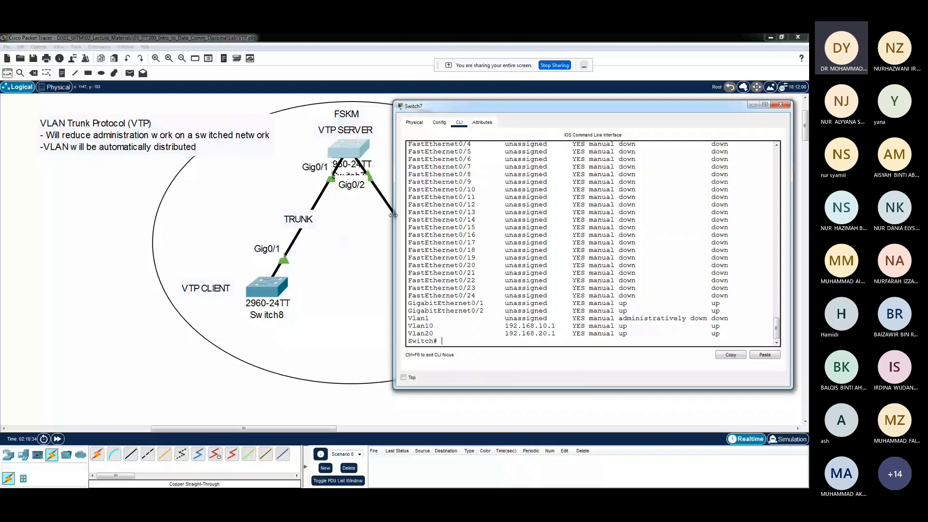
Examine the Vlan10 and Vlan20 rows of Switch7's interface summary, checking their IP address, status and protocol columns
{"action": "left_click_drag", "start_coordinate": [408, 325], "coordinate": [696, 329]}
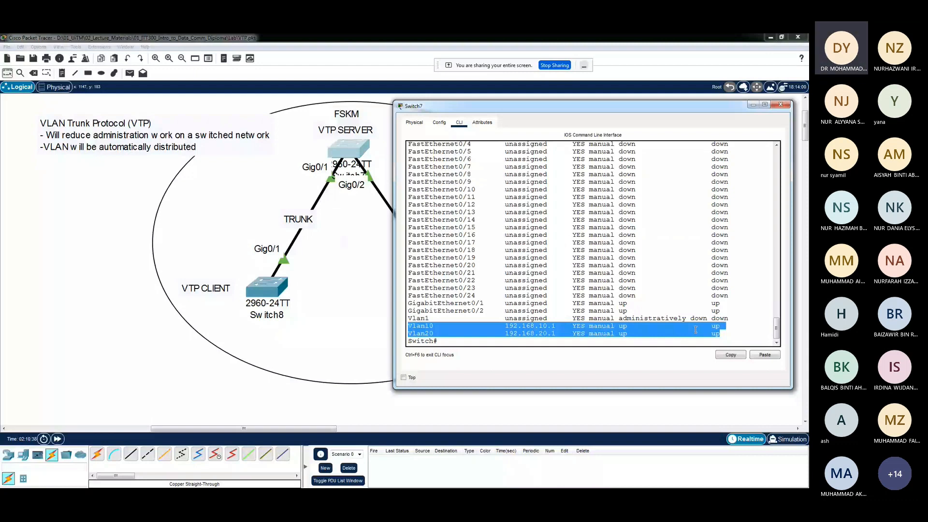
{"action": "scroll", "coordinate": [648, 245], "scroll_direction": "up", "scroll_amount": 6}
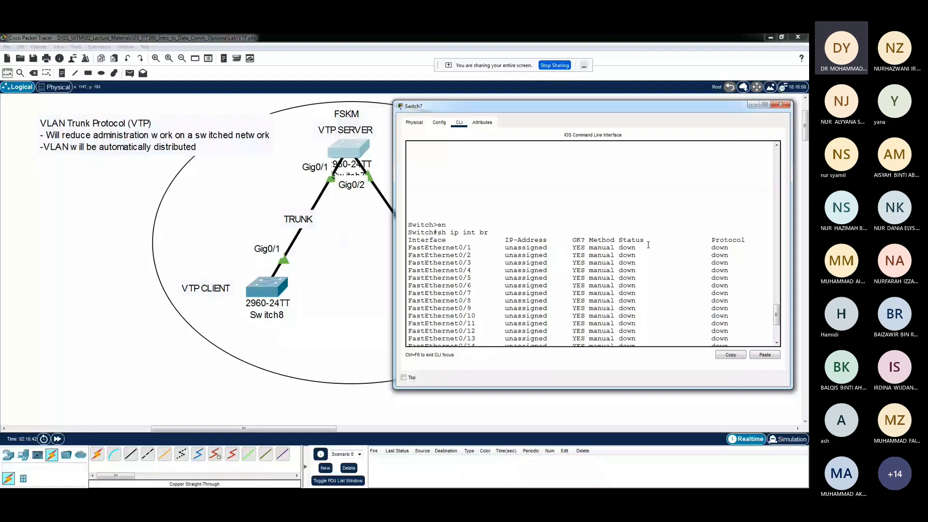
{"action": "scroll", "coordinate": [648, 245], "scroll_direction": "down", "scroll_amount": 1}
{"action": "left_click_drag", "start_coordinate": [749, 215], "coordinate": [699, 216]}
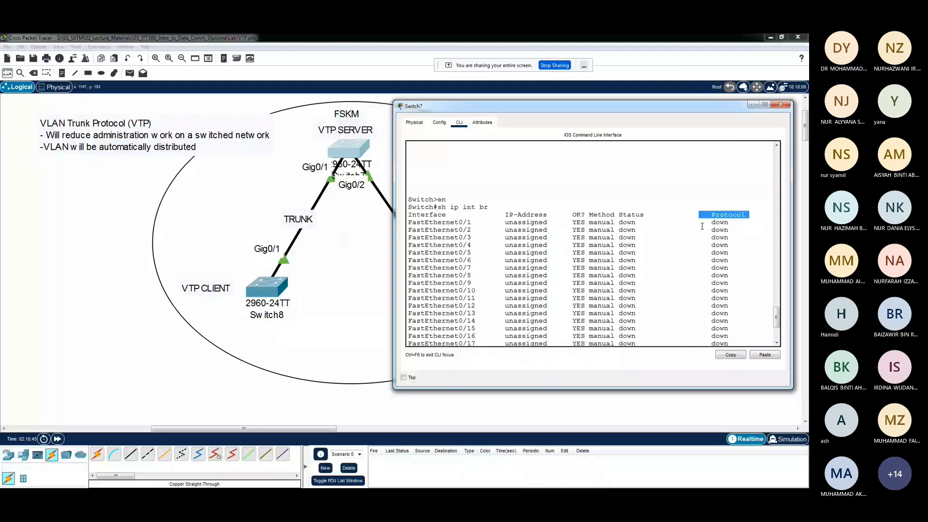
{"action": "scroll", "coordinate": [676, 250], "scroll_direction": "down", "scroll_amount": 5}
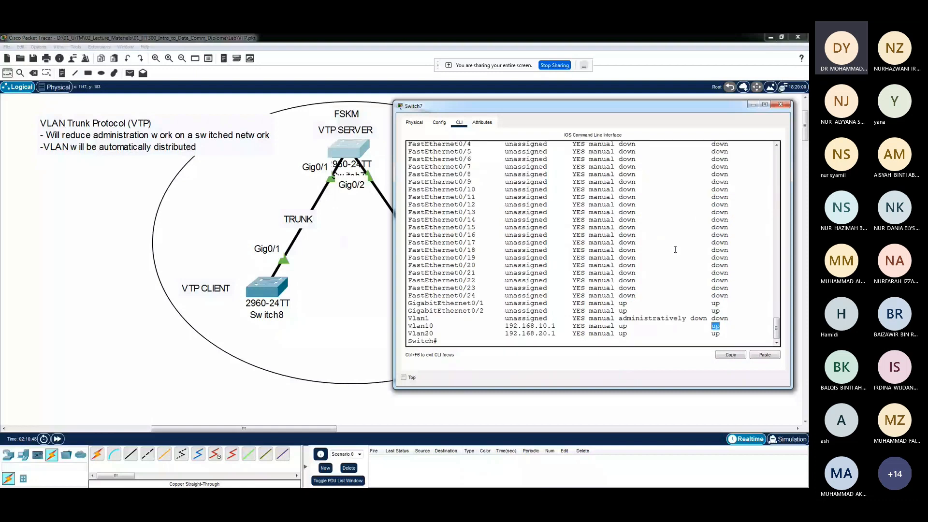
Ping the VLAN 10 interface address 192.168.10.1 from Switch7
{"action": "left_click", "coordinate": [453, 334]}
{"action": "type", "text": "ping 192.168.10."}
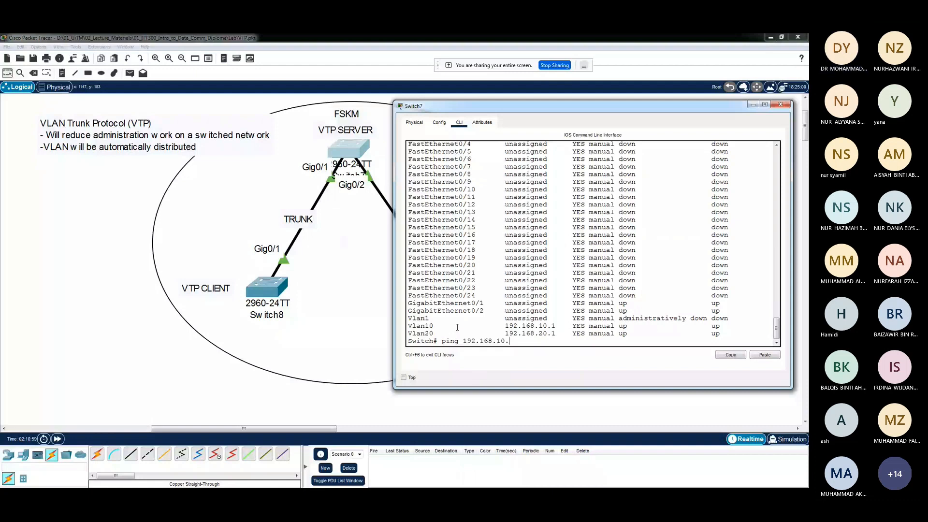
{"action": "type", "text": "1"}
{"action": "key", "text": "Return"}
Ping the VLAN 20 interface address 192.168.20.1 from Switch7 by reusing the previous ping command
{"action": "key", "text": "Up"}
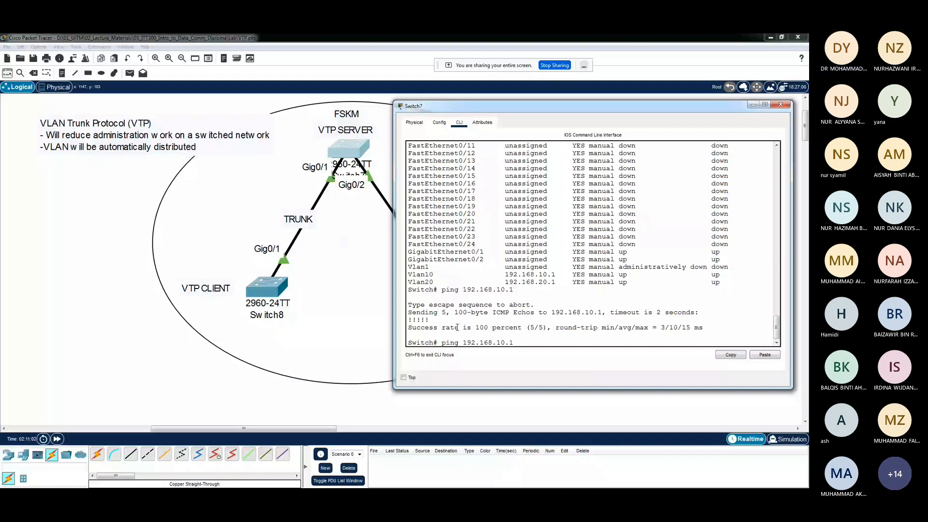
{"action": "key", "text": "Left"}
{"action": "key", "text": "Left"}
{"action": "key", "text": "Left"}
{"action": "key", "text": "BackSpace"}
{"action": "type", "text": "2"}
{"action": "key", "text": "Return"}
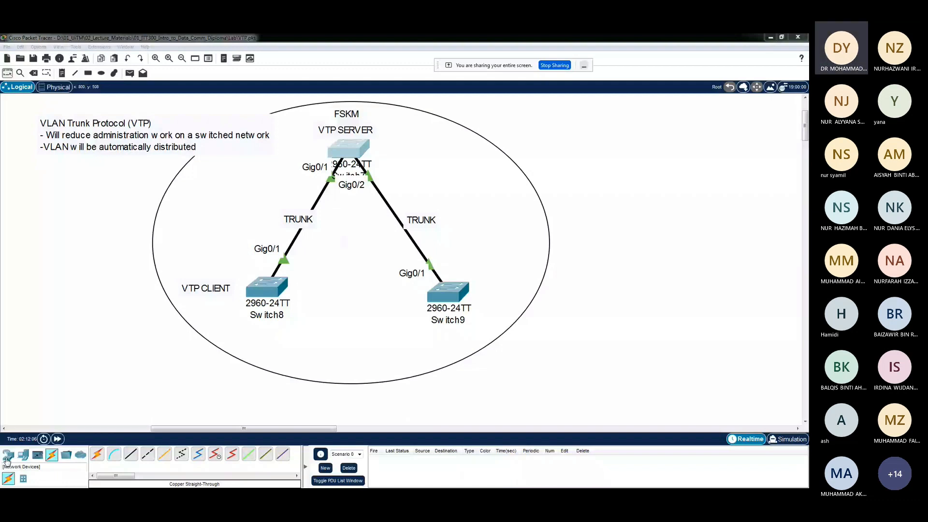
Add a PC below each client switch and connect PC3 to FastEthernet0/1 on Switch8 with a copper straight-through cable
{"action": "left_click", "coordinate": [261, 360]}
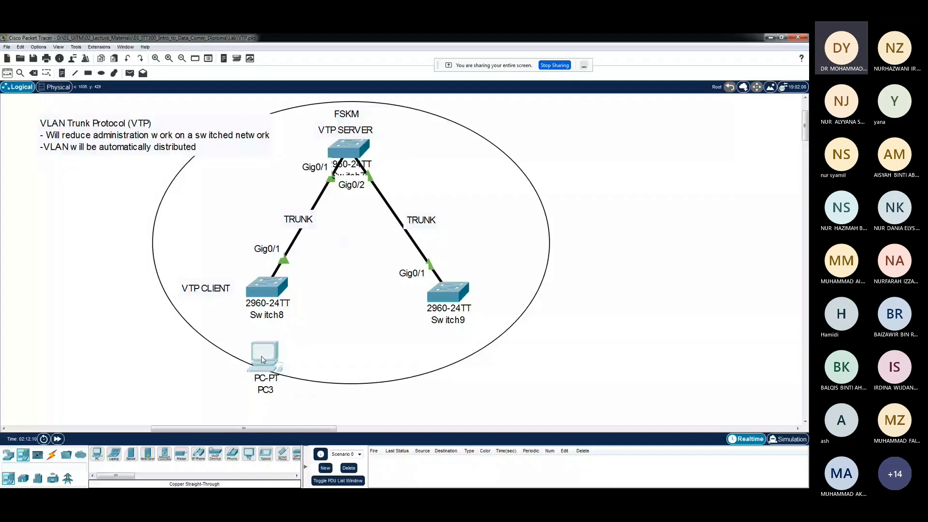
{"action": "left_click", "coordinate": [460, 356]}
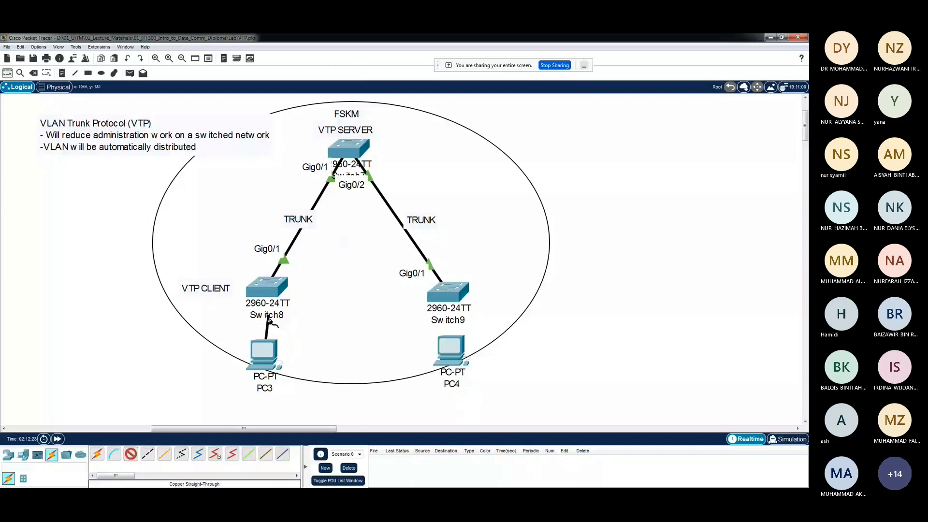
{"action": "left_click", "coordinate": [267, 290]}
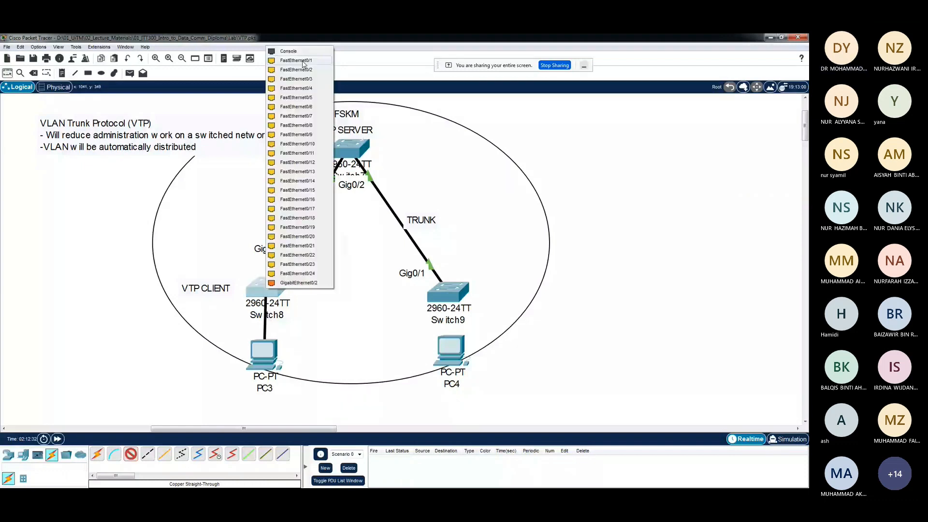
{"action": "left_click", "coordinate": [304, 61]}
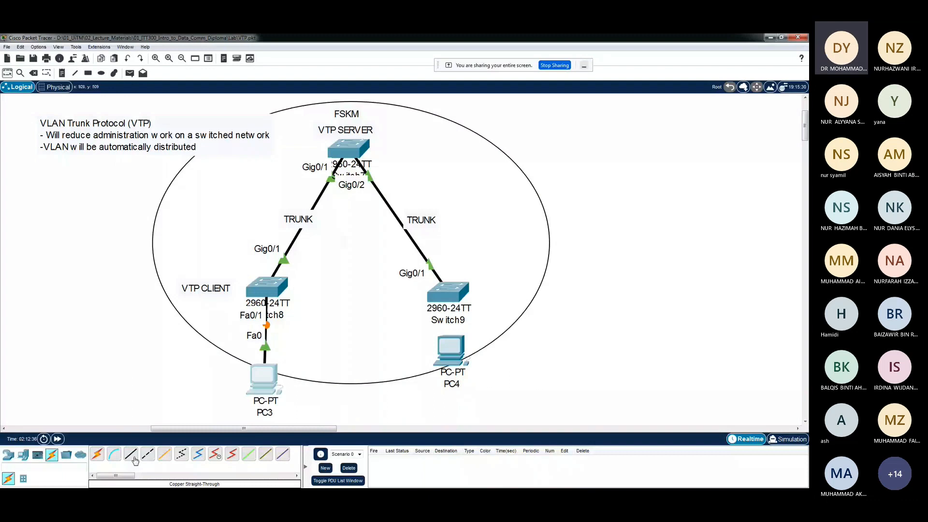
{"action": "left_click", "coordinate": [134, 458]}
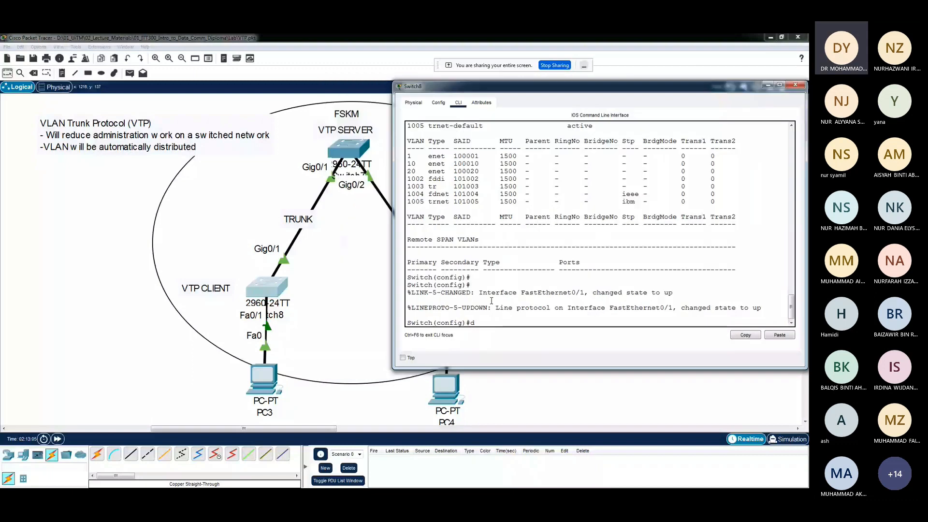
Display Switch8's VLAN table with "do sh vlan" and compare the default VLAN's port list with the entries for VLANs 10 and 20
{"action": "type", "text": "o sh vlan"}
{"action": "key", "text": "Return"}
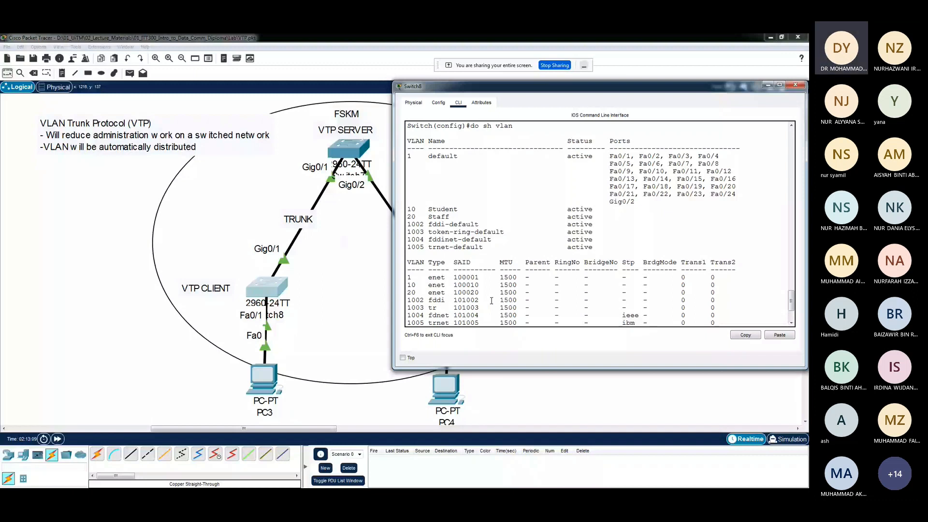
{"action": "scroll", "coordinate": [491, 301], "scroll_direction": "up", "scroll_amount": 2}
{"action": "left_click_drag", "start_coordinate": [609, 206], "coordinate": [668, 222]}
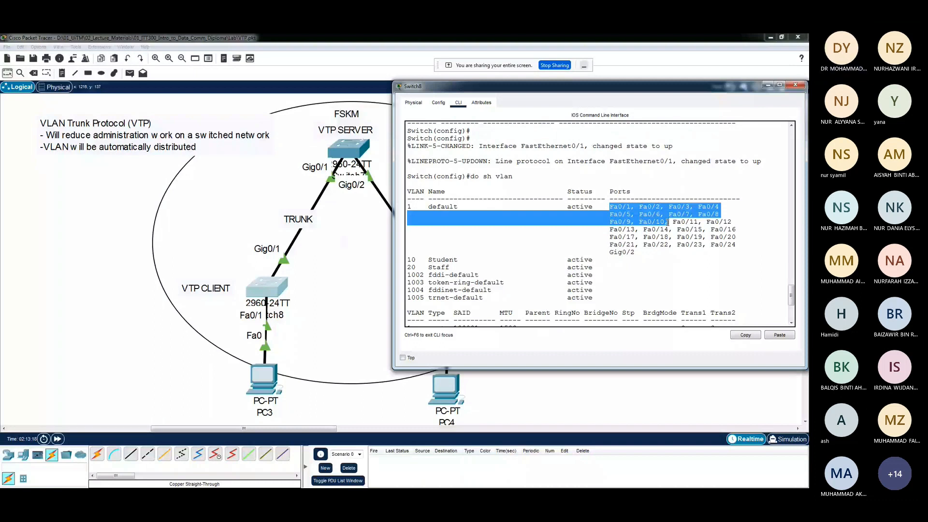
{"action": "left_click_drag", "start_coordinate": [639, 222], "coordinate": [655, 221]}
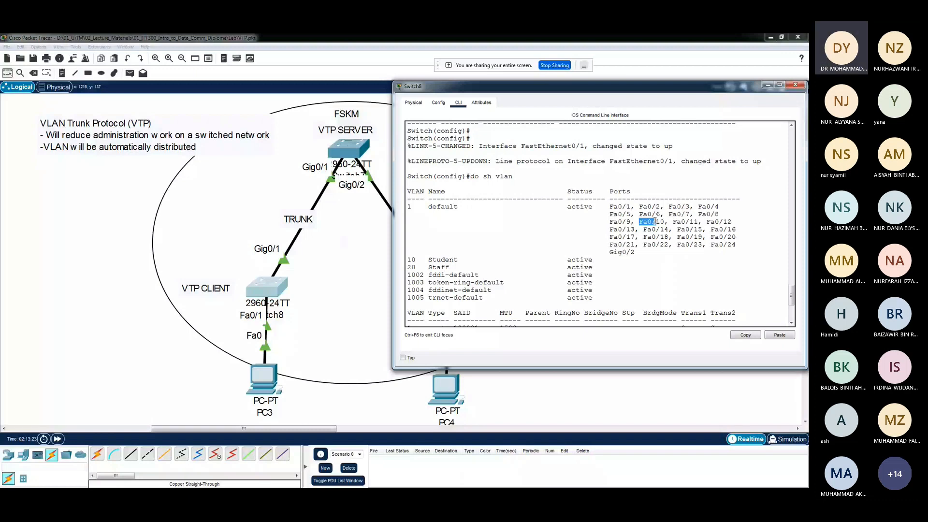
{"action": "left_click_drag", "start_coordinate": [655, 221], "coordinate": [593, 260]}
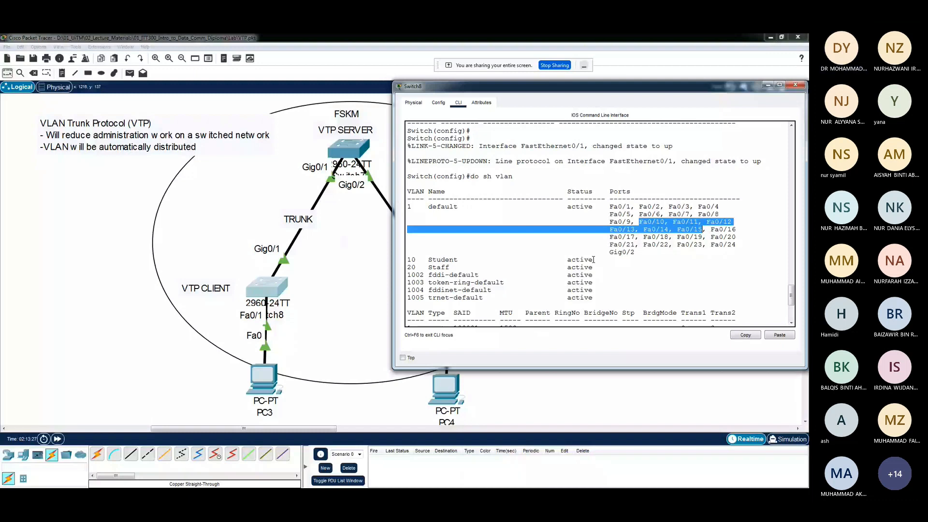
{"action": "double_click", "coordinate": [410, 259]}
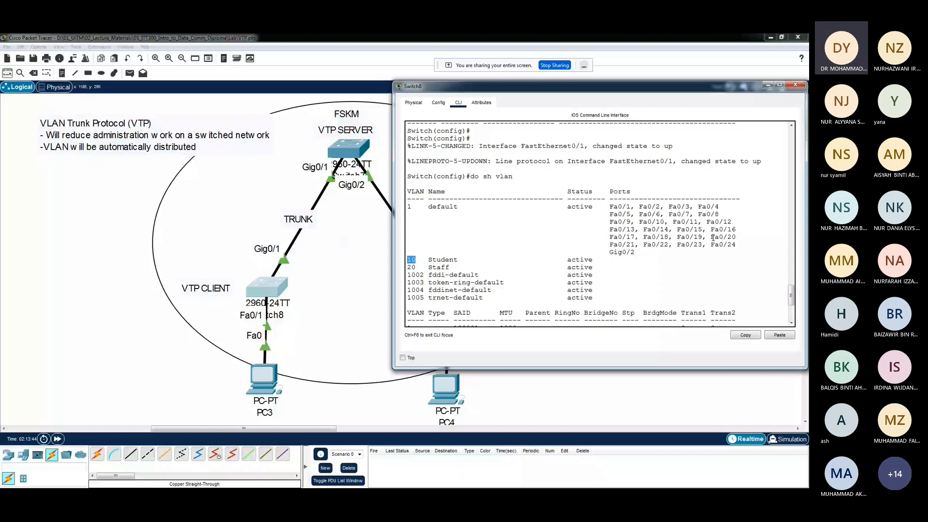
{"action": "left_click_drag", "start_coordinate": [713, 237], "coordinate": [738, 247]}
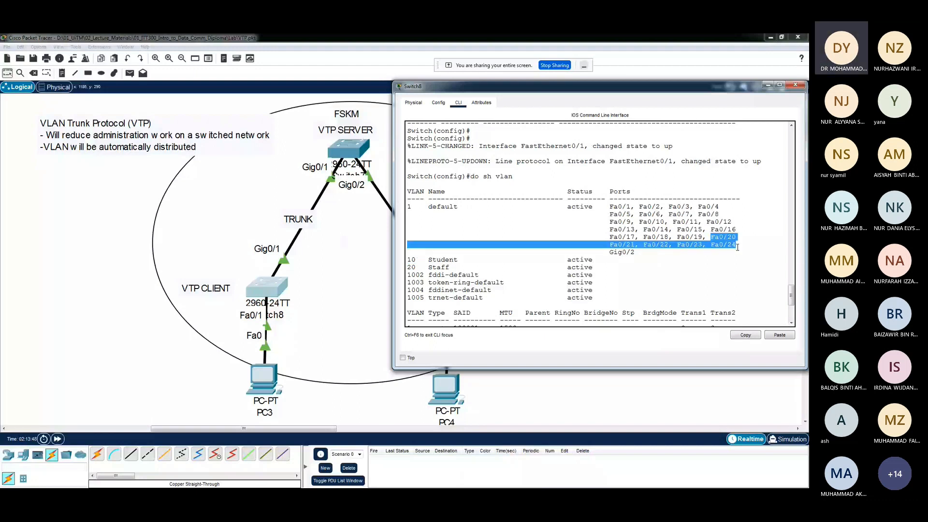
{"action": "left_click_drag", "start_coordinate": [416, 267], "coordinate": [407, 268]}
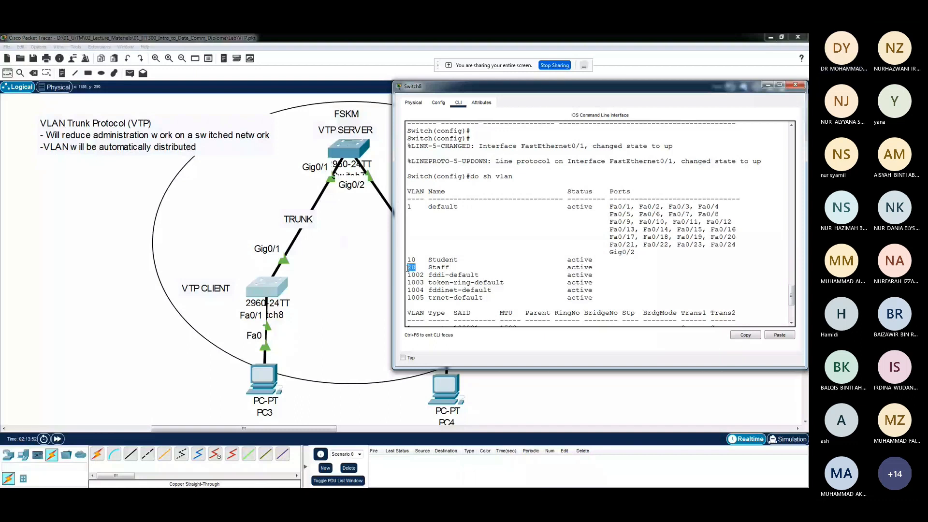
{"action": "left_click", "coordinate": [408, 268]}
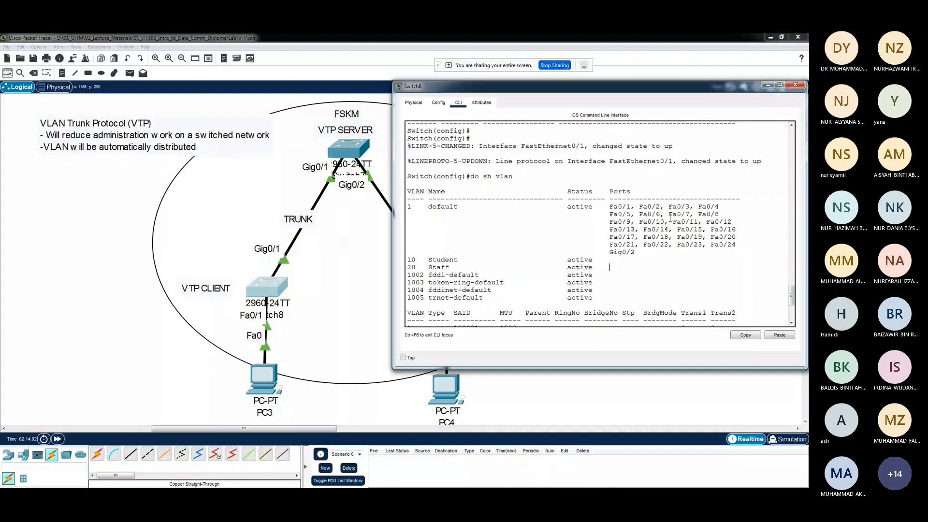
Review Switch8's port list again, considering Fa0/1 to Fa0/5 for VLAN 10 and the ports around Fa0/20 for VLAN 20
{"action": "scroll", "coordinate": [667, 220], "scroll_direction": "down", "scroll_amount": 2}
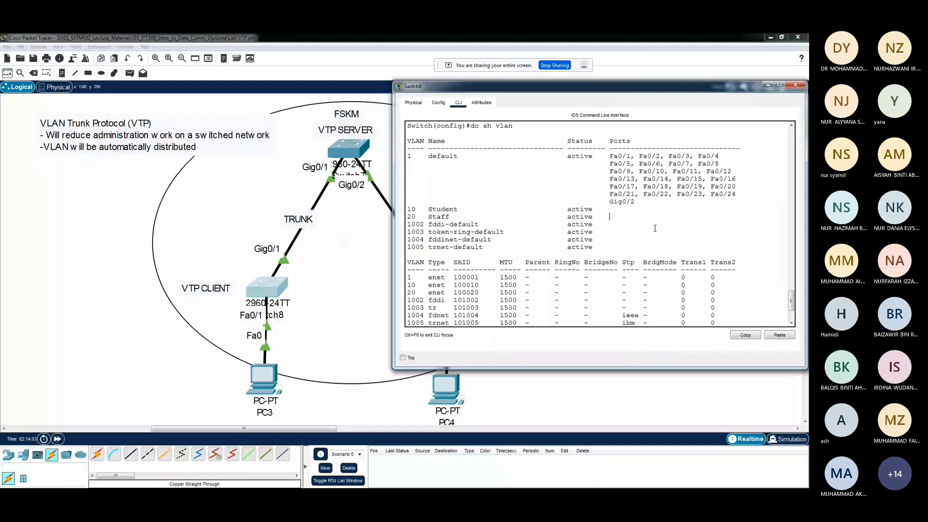
{"action": "scroll", "coordinate": [648, 231], "scroll_direction": "down", "scroll_amount": 1}
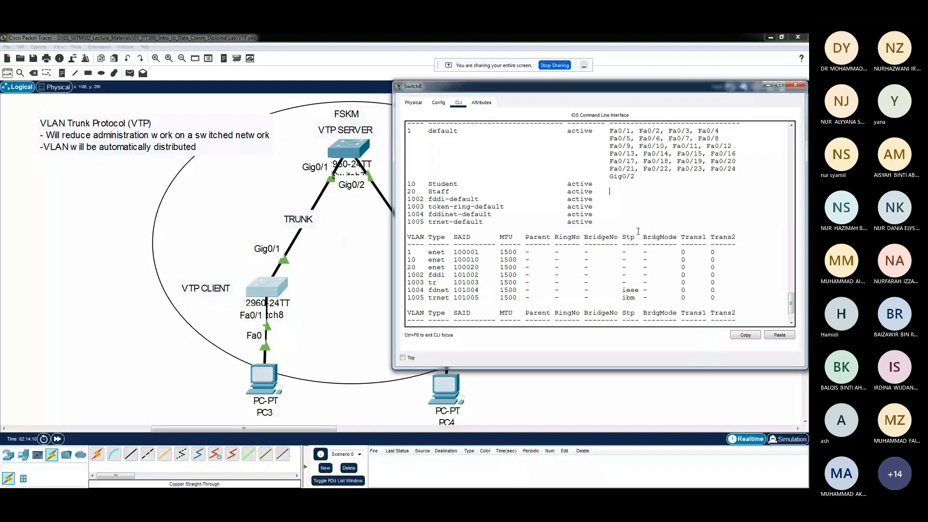
{"action": "scroll", "coordinate": [616, 159], "scroll_direction": "up", "scroll_amount": 1}
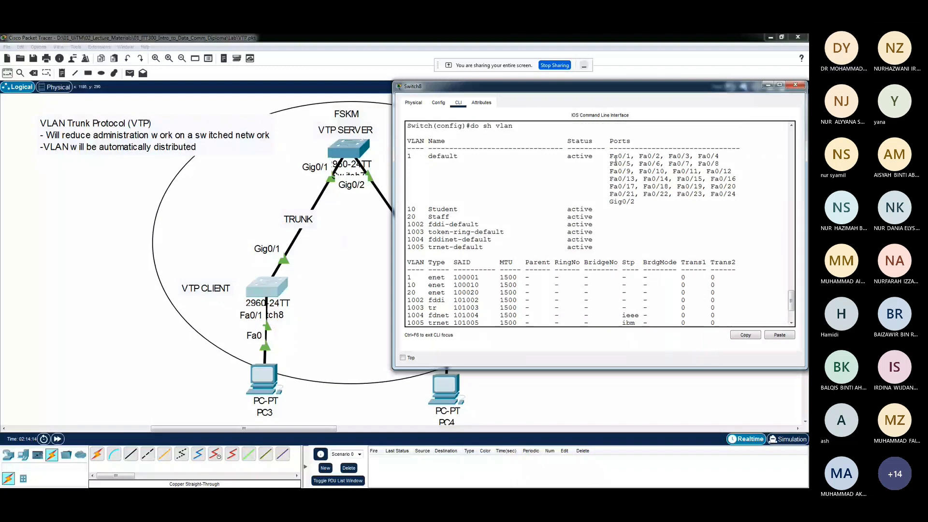
{"action": "double_click", "coordinate": [410, 209]}
{"action": "left_click", "coordinate": [712, 185]}
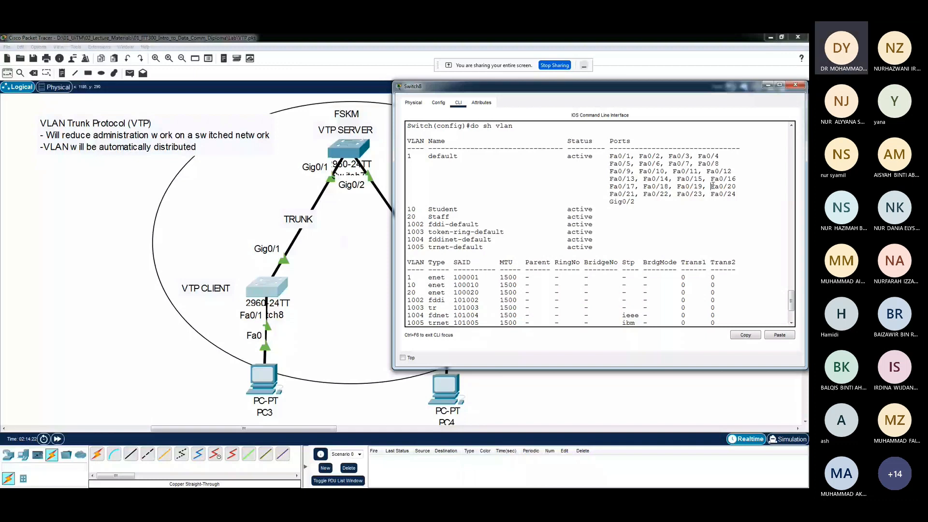
{"action": "left_click_drag", "start_coordinate": [643, 171], "coordinate": [666, 171]}
{"action": "left_click", "coordinate": [599, 174]}
{"action": "left_click_drag", "start_coordinate": [606, 156], "coordinate": [633, 166]}
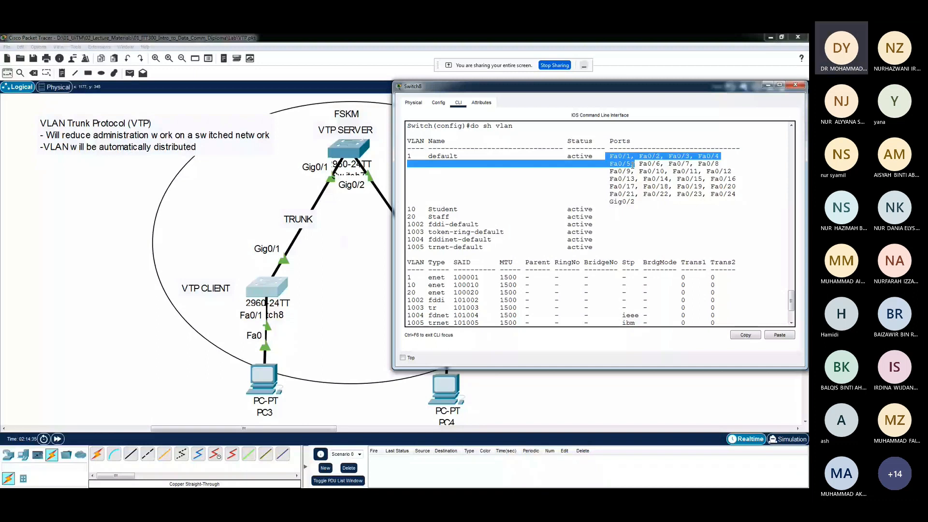
{"action": "left_click_drag", "start_coordinate": [711, 186], "coordinate": [737, 186]}
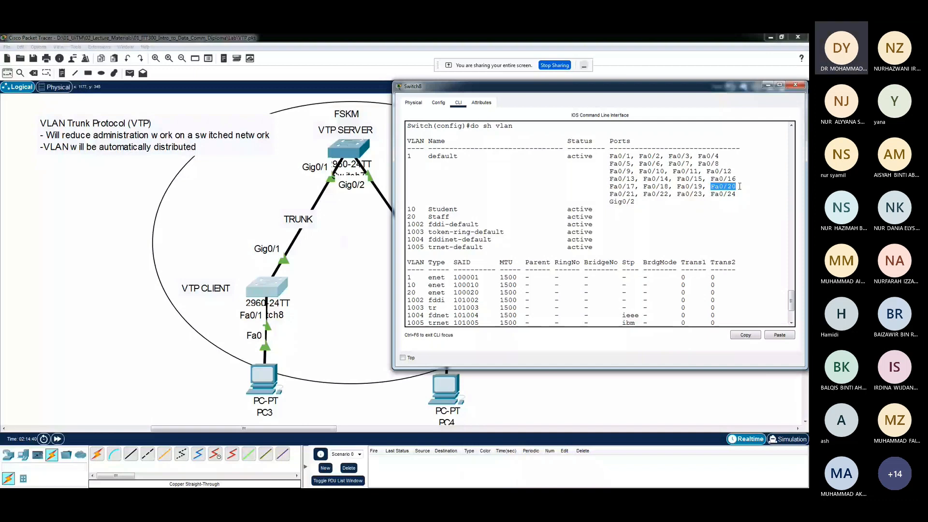
{"action": "left_click_drag", "start_coordinate": [419, 217], "coordinate": [402, 220]}
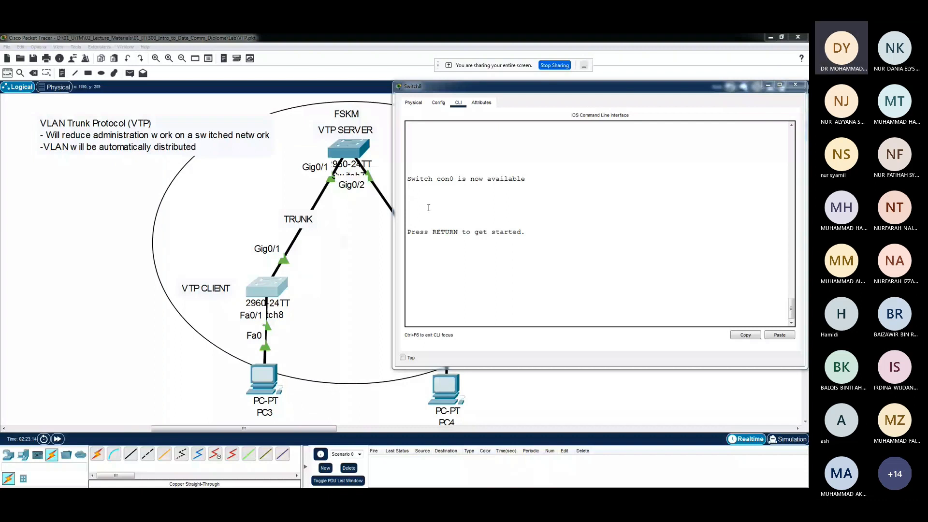
Reopen the Switch8 console session, recheck ports Fa0/1 and Fa0/5, and enter global configuration mode with "en" and "conf t"
{"action": "key", "text": "Return"}
{"action": "type", "text": "en"}
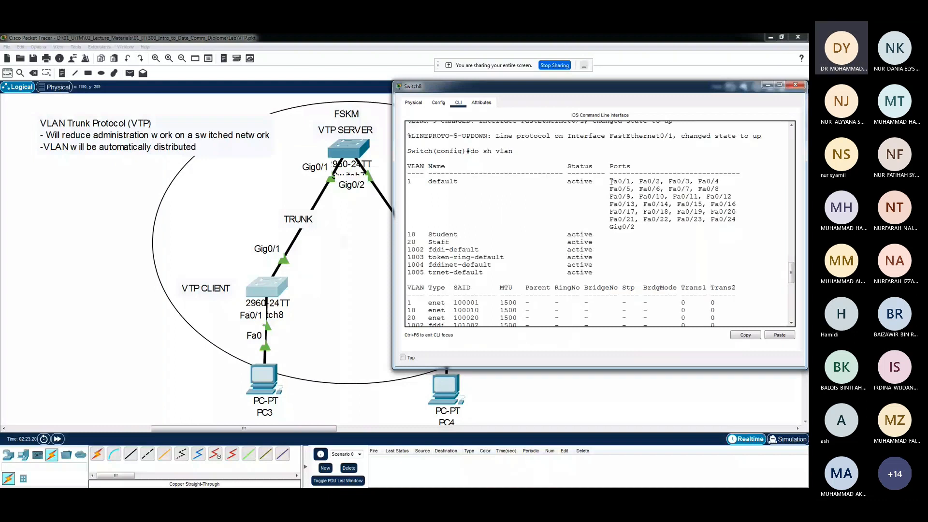
{"action": "left_click_drag", "start_coordinate": [610, 181], "coordinate": [628, 182]}
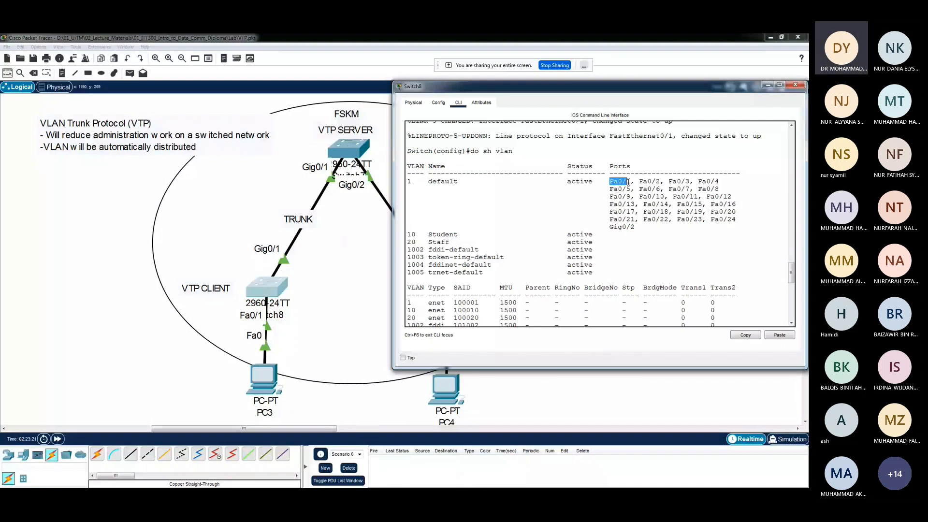
{"action": "left_click_drag", "start_coordinate": [630, 189], "coordinate": [611, 189]}
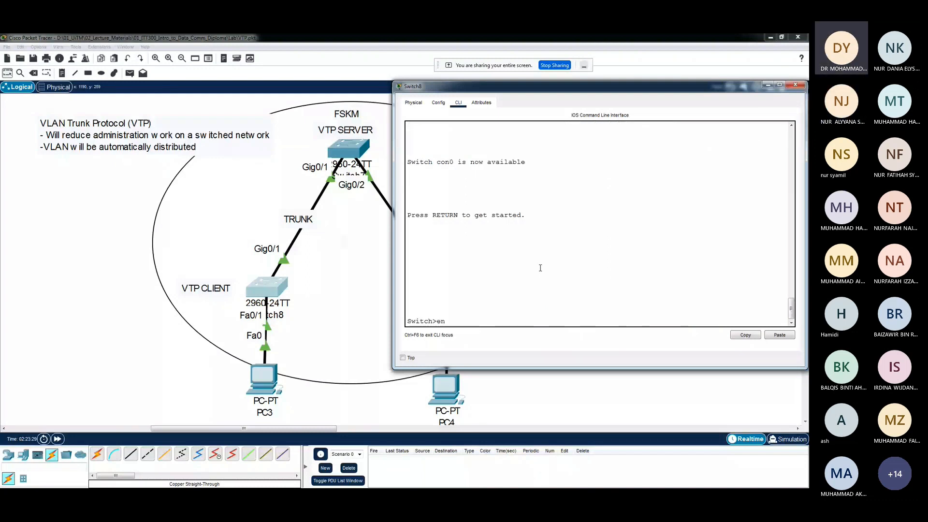
{"action": "key", "text": "Return"}
{"action": "key", "text": "Return"}
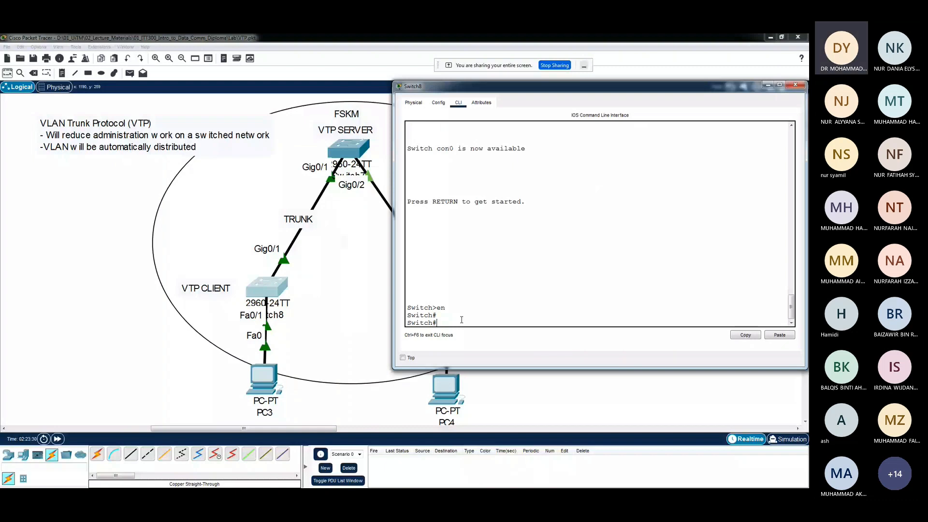
{"action": "type", "text": "conf t"}
{"action": "key", "text": "Return"}
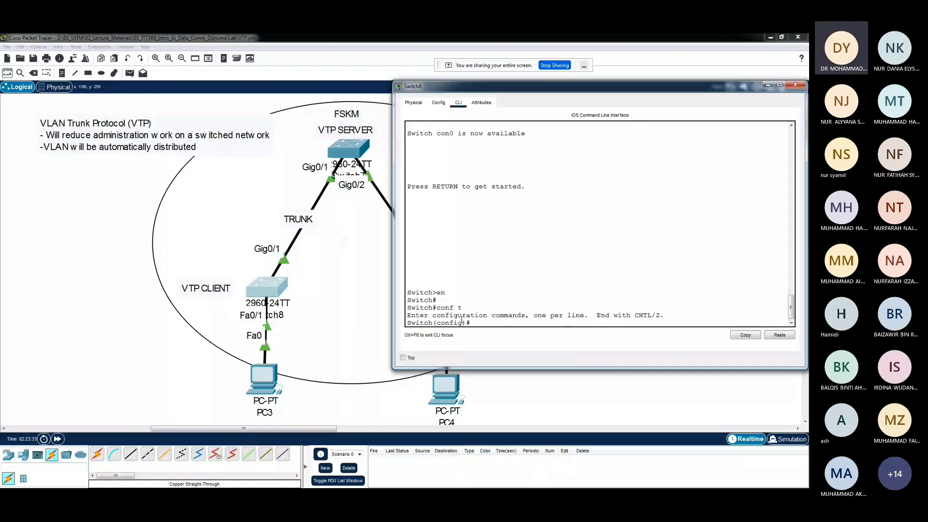
Select interface range fa0/1-5 on Switch8 and set these ports to access mode with "switchport mode access"
{"action": "type", "text": "int range fa0/1"}
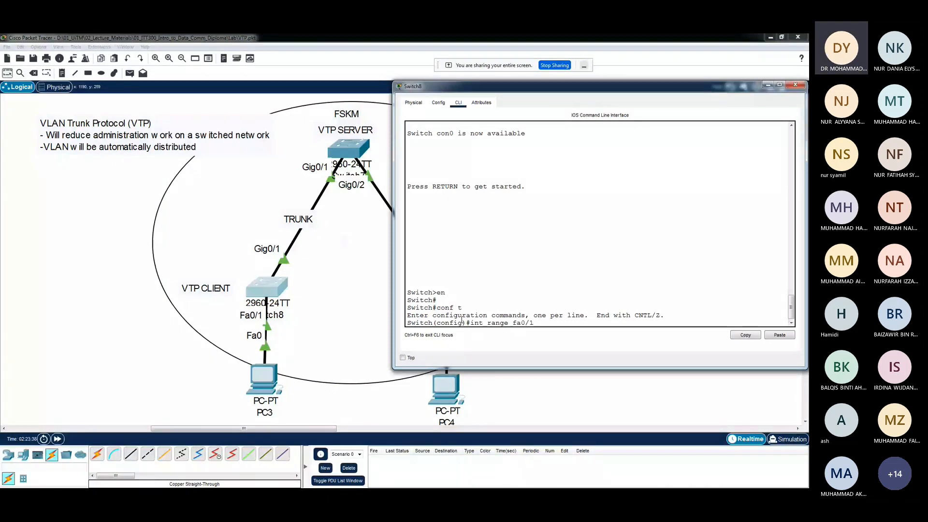
{"action": "type", "text": "-5"}
{"action": "key", "text": "Return"}
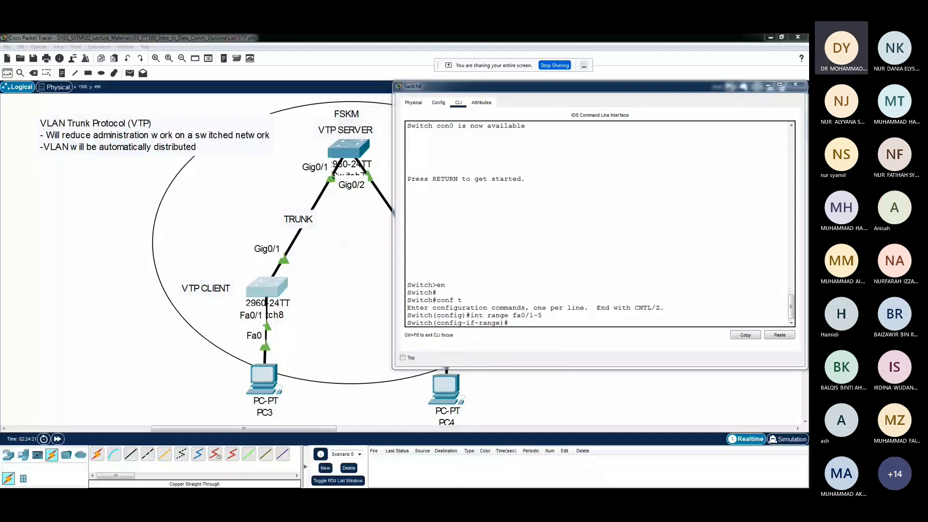
{"action": "type", "text": "switchport"}
{"action": "key", "text": "Tab"}
{"action": "type", "text": "mode a"}
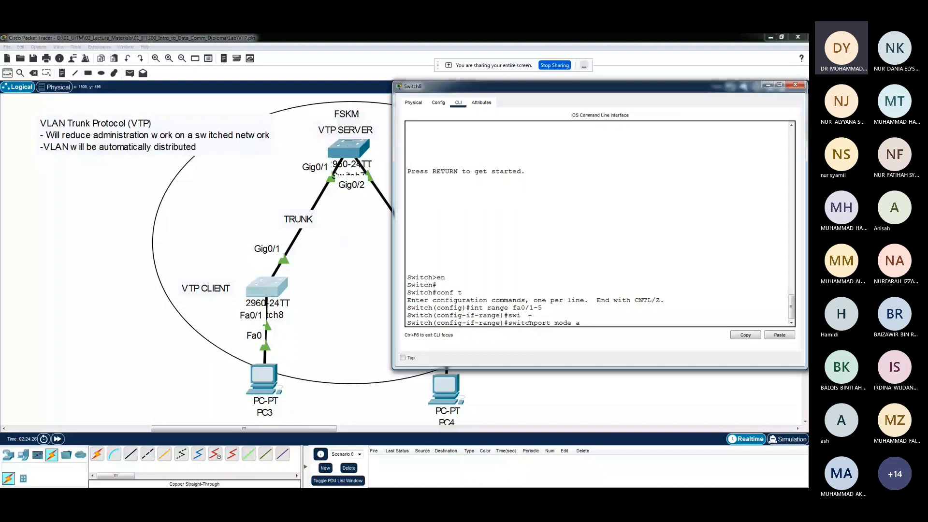
{"action": "type", "text": "ccess"}
{"action": "key", "text": "Return"}
Assign Switch8's selected ports Fa0/1 to Fa0/5 to VLAN 10 with "switchport access vlan 10"
{"action": "type", "text": "swi"}
{"action": "key", "text": "Tab"}
{"action": "type", "text": "acces"}
{"action": "key", "text": "Tab"}
{"action": "type", "text": "vlan"}
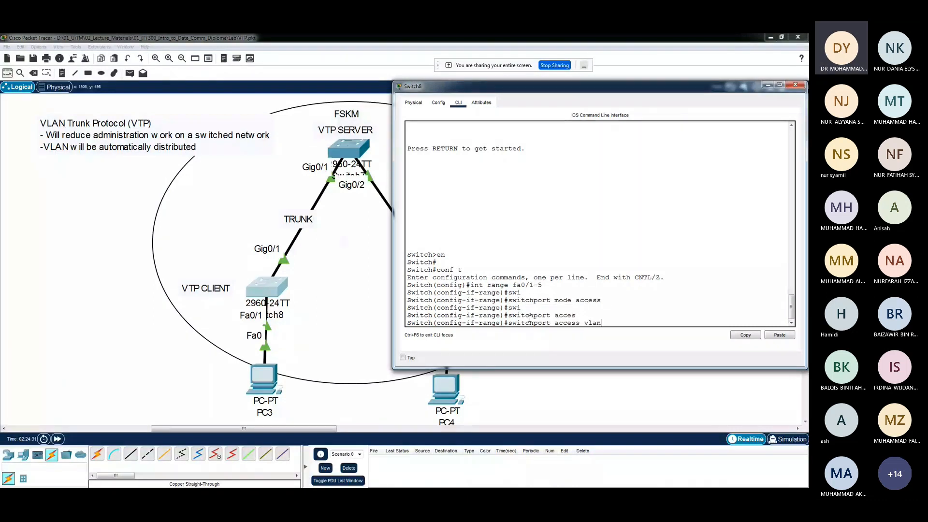
{"action": "type", "text": " 10"}
{"action": "key", "text": "Return"}
{"action": "key", "text": "Return"}
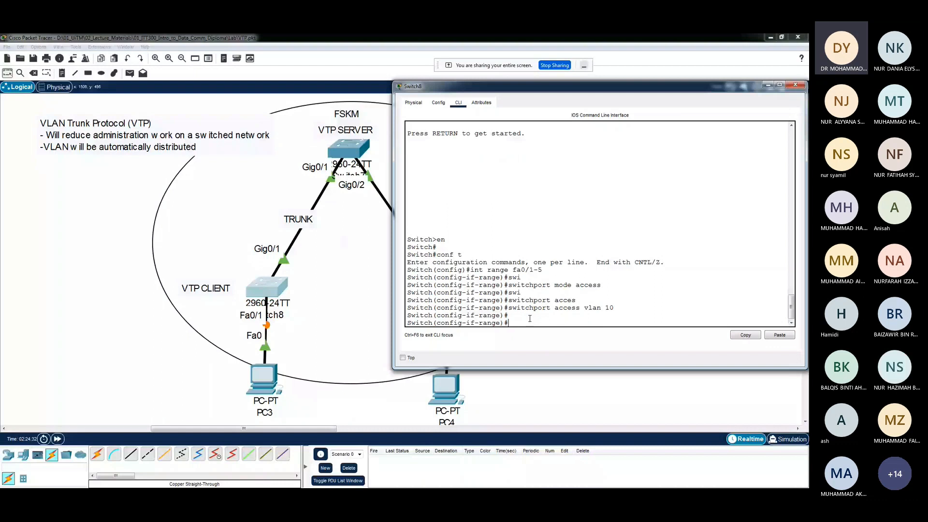
Display Switch8's VLAN table with "do sh vlan" and check the port lists of VLAN 10 Student and VLAN 20 Staff
{"action": "type", "text": "do sh vlan"}
{"action": "key", "text": "Return"}
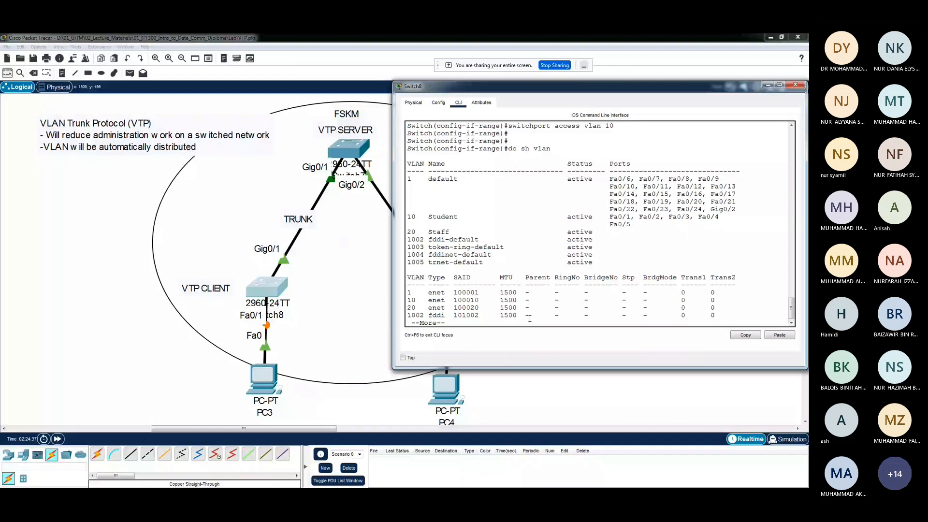
{"action": "left_click_drag", "start_coordinate": [608, 217], "coordinate": [631, 224]}
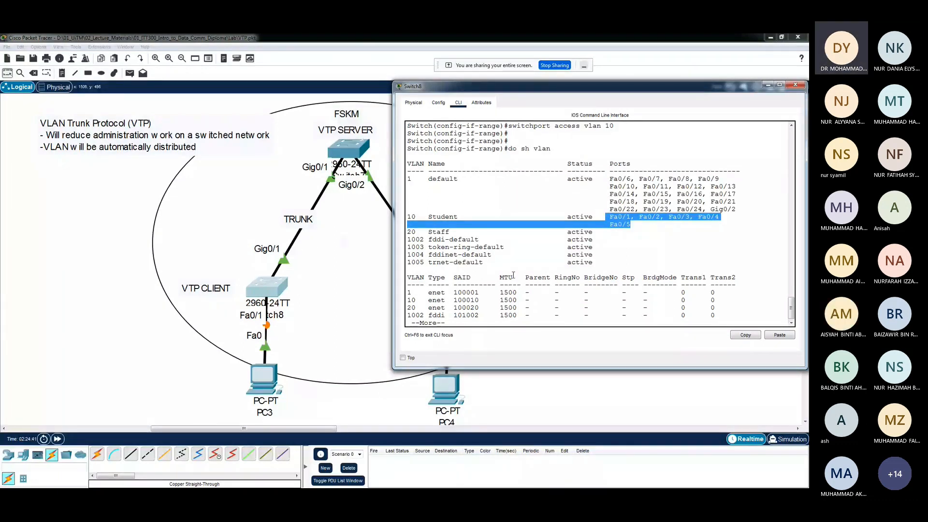
{"action": "left_click", "coordinate": [489, 323]}
{"action": "key", "text": "Return"}
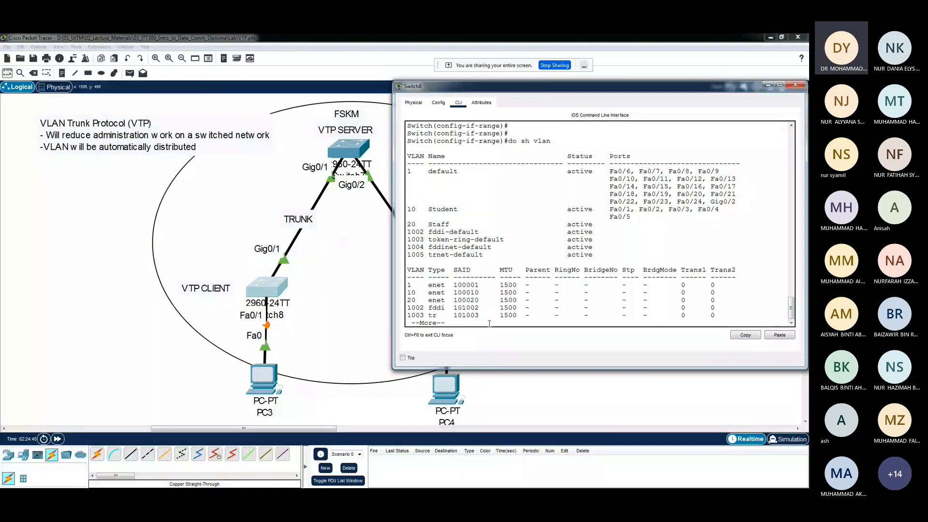
{"action": "key", "text": "Return"}
{"action": "key", "text": "Return"}
{"action": "key", "text": "Return"}
{"action": "key", "text": "Return"}
{"action": "key", "text": "Return"}
{"action": "key", "text": "Return"}
{"action": "key", "text": "Return"}
{"action": "key", "text": "Return"}
{"action": "key", "text": "Return"}
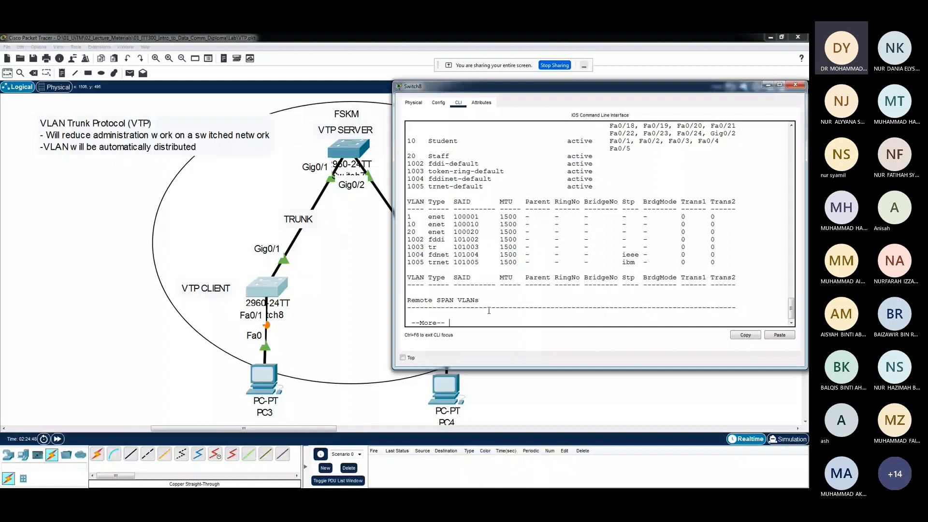
{"action": "left_click_drag", "start_coordinate": [420, 157], "coordinate": [401, 155]}
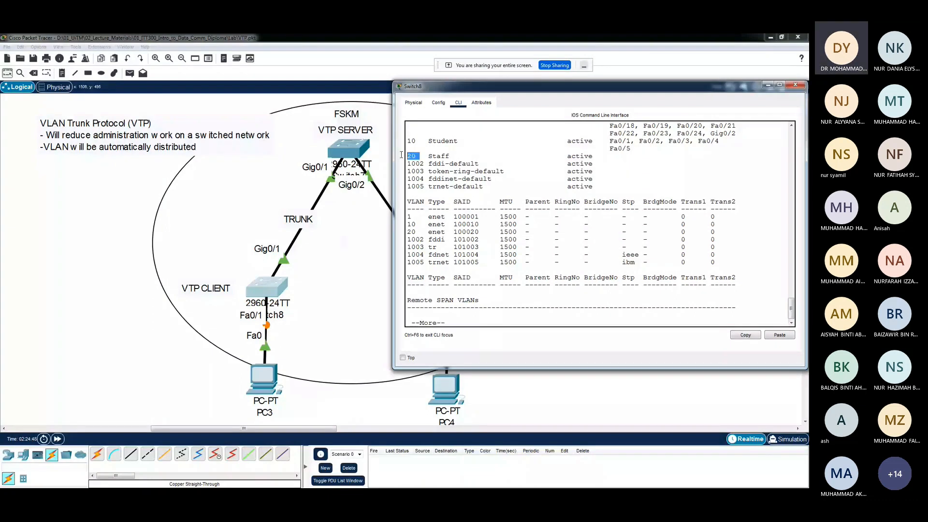
{"action": "scroll", "coordinate": [675, 205], "scroll_direction": "up", "scroll_amount": 3}
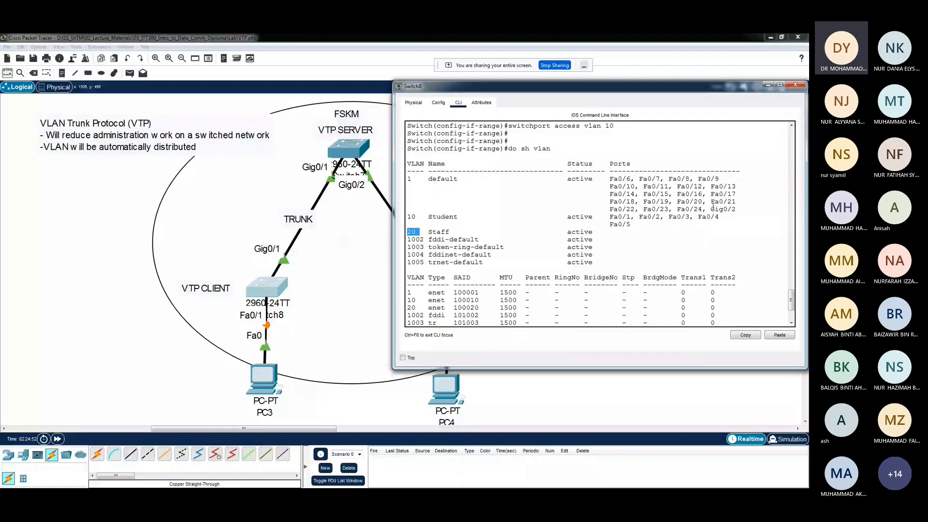
{"action": "scroll", "coordinate": [713, 207], "scroll_direction": "down", "scroll_amount": 5}
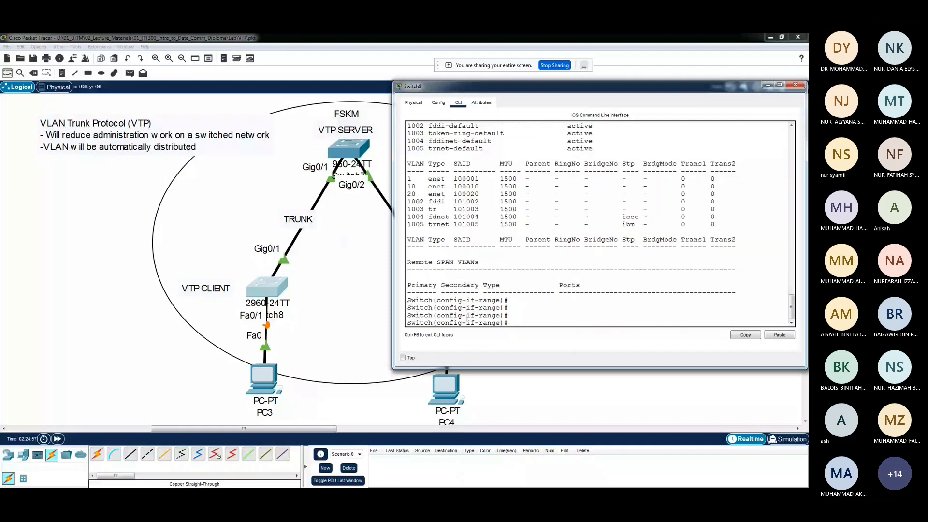
Select interface range fa0/20-24 on Switch8 and set these ports to access mode with "switchport mode access"
{"action": "type", "text": "int range i"}
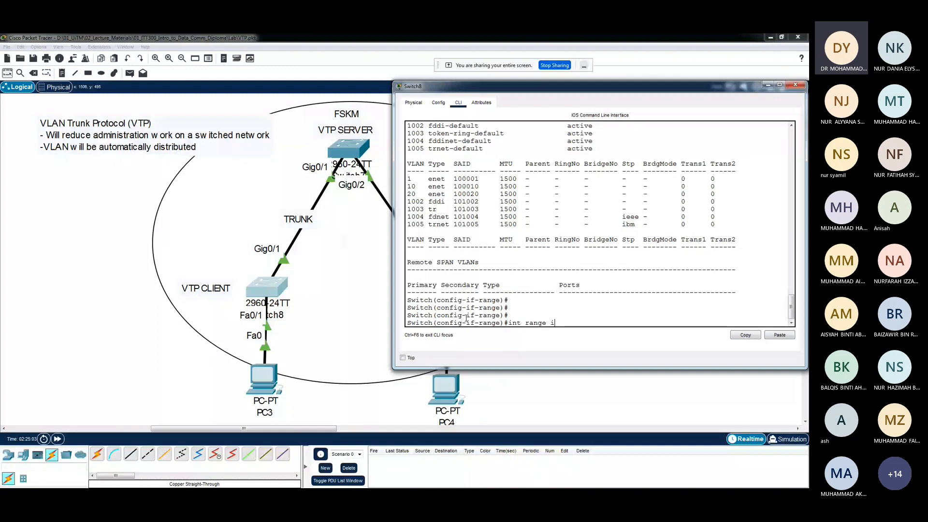
{"action": "key", "text": "BackSpace"}
{"action": "type", "text": "fa0/20-24"}
{"action": "key", "text": "Return"}
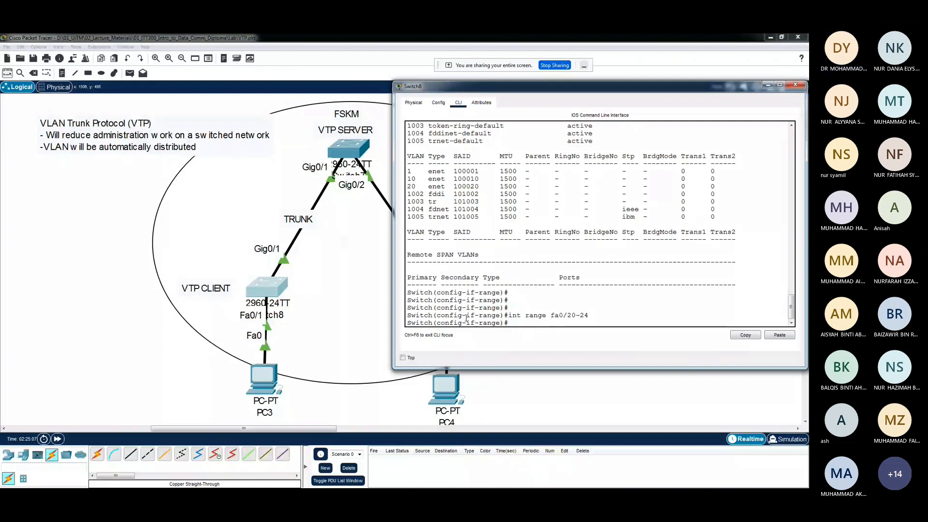
{"action": "key", "text": "Return"}
{"action": "key", "text": "Return"}
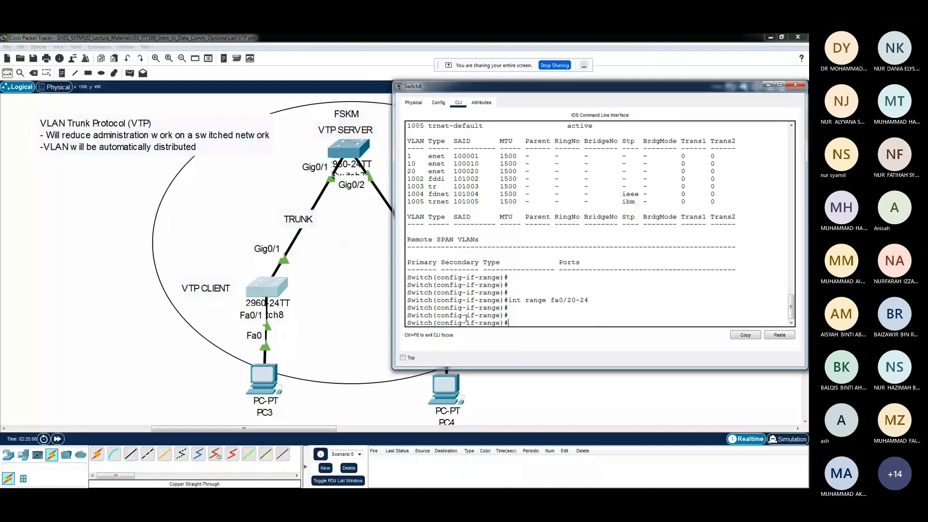
{"action": "type", "text": "switchport mode access"}
{"action": "key", "text": "Return"}
Assign Switch8's selected ports Fa0/20 to Fa0/24 to VLAN 20 with "switchport access vlan 20"
{"action": "type", "text": "switchport a"}
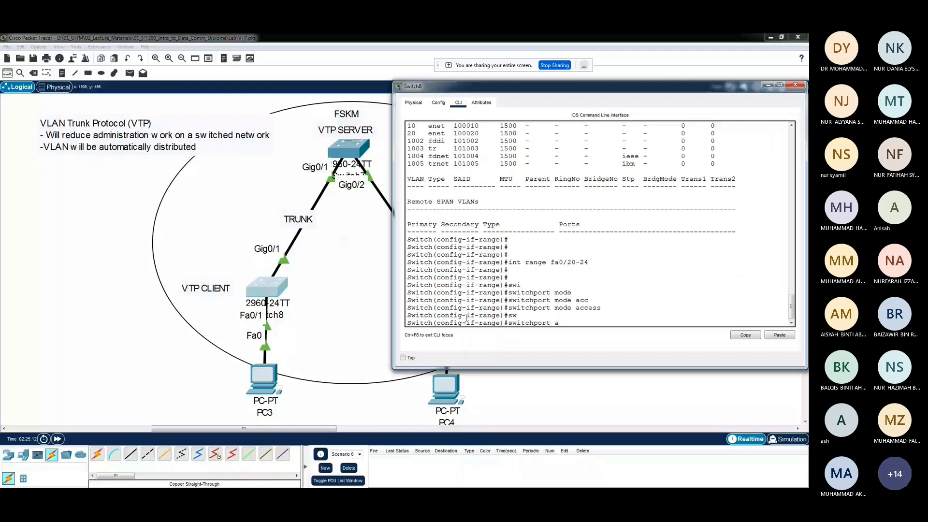
{"action": "type", "text": "ccess vlan 20"}
{"action": "key", "text": "Return"}
{"action": "key", "text": "Return"}
{"action": "key", "text": "Return"}
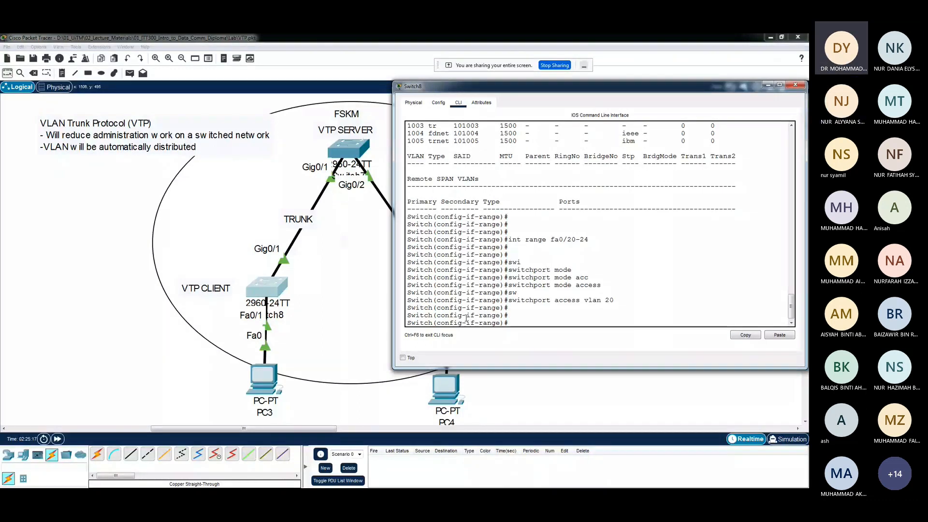
Save Switch8's configuration with "do copy run start", accepting the default destination filename, and leave configuration mode with "end"
{"action": "type", "text": "do co"}
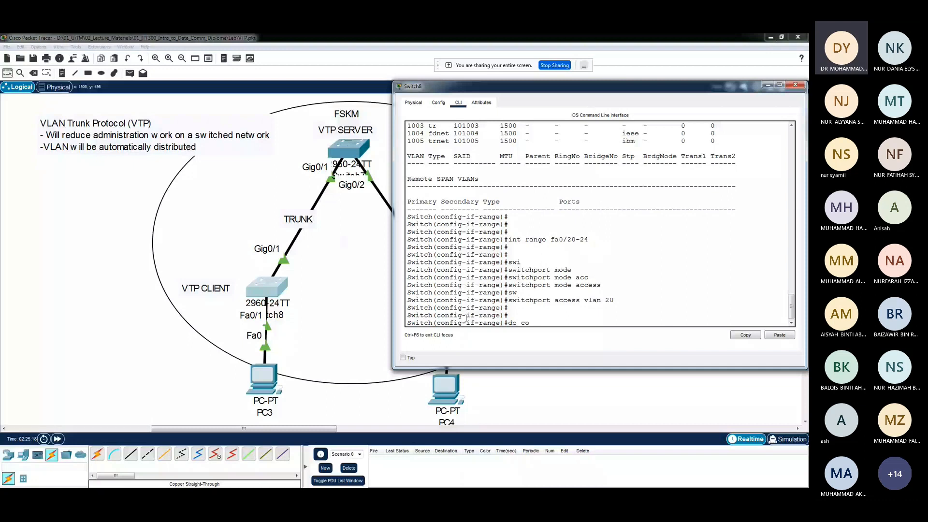
{"action": "type", "text": "py run start"}
{"action": "key", "text": "Return"}
{"action": "key", "text": "Return"}
{"action": "key", "text": "Return"}
{"action": "key", "text": "Return"}
{"action": "key", "text": "Return"}
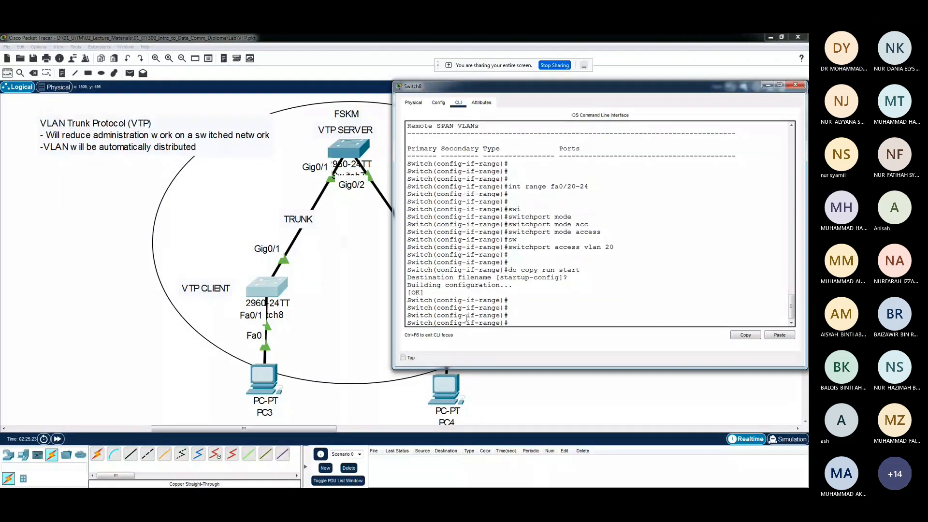
{"action": "type", "text": "end"}
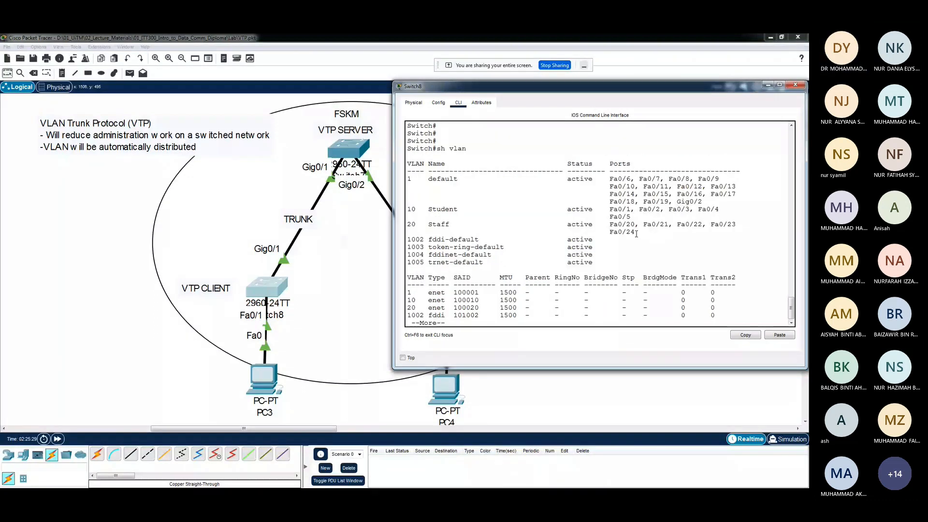
Check the VLAN 10 and 20 port lists in Switch8's "sh vlan" output and review the commands entered for fa0/1-5
{"action": "left_click_drag", "start_coordinate": [637, 234], "coordinate": [404, 212]}
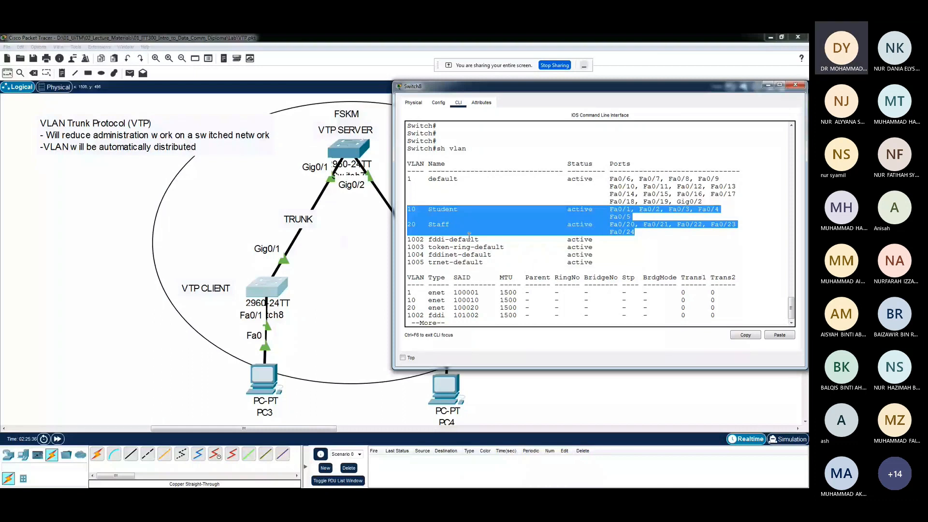
{"action": "scroll", "coordinate": [469, 236], "scroll_direction": "up", "scroll_amount": 5}
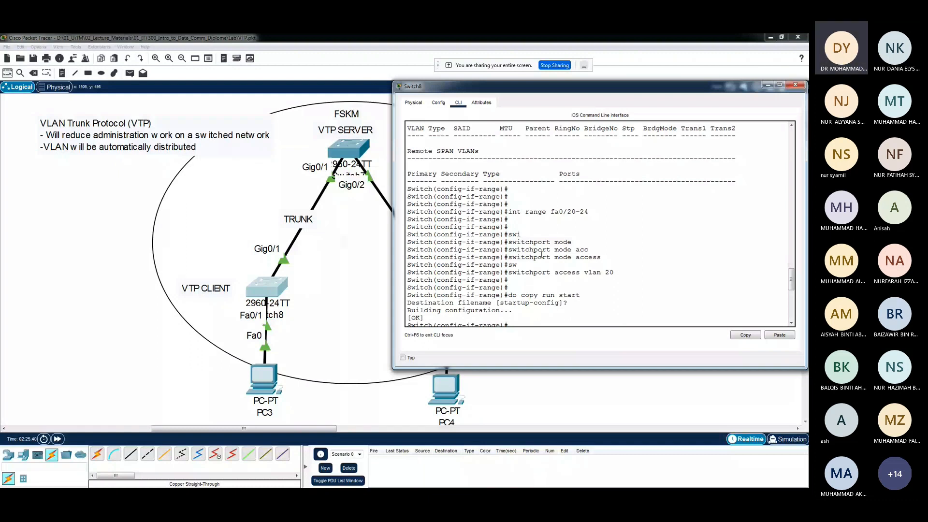
{"action": "scroll", "coordinate": [556, 254], "scroll_direction": "up", "scroll_amount": 5}
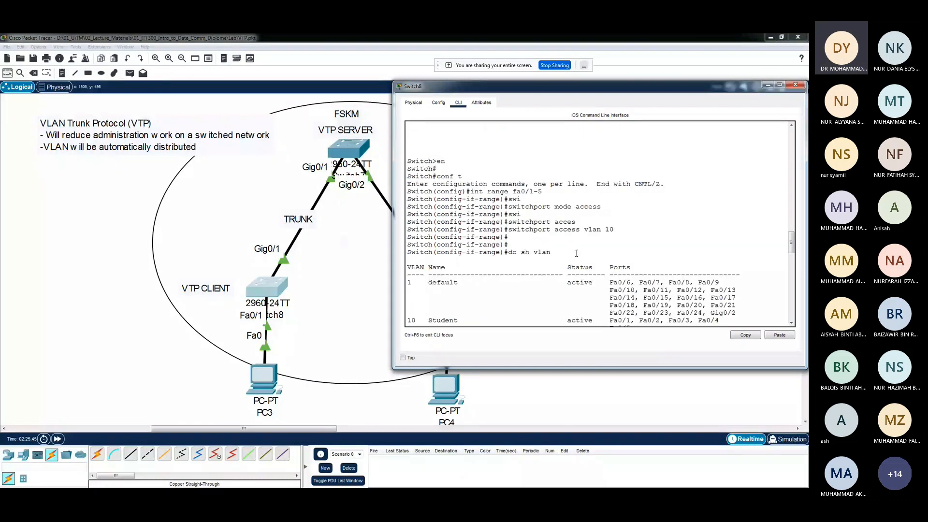
{"action": "left_click_drag", "start_coordinate": [542, 192], "coordinate": [472, 193]}
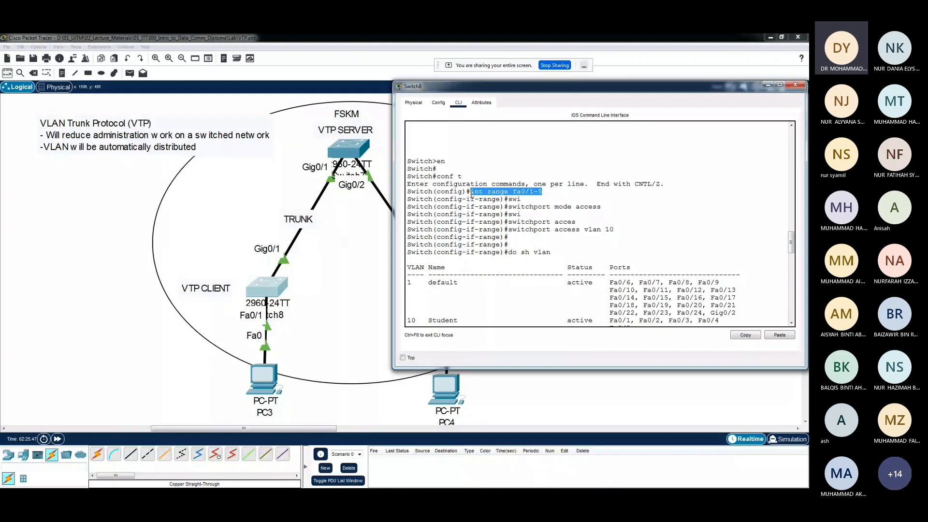
{"action": "left_click_drag", "start_coordinate": [601, 207], "coordinate": [504, 205]}
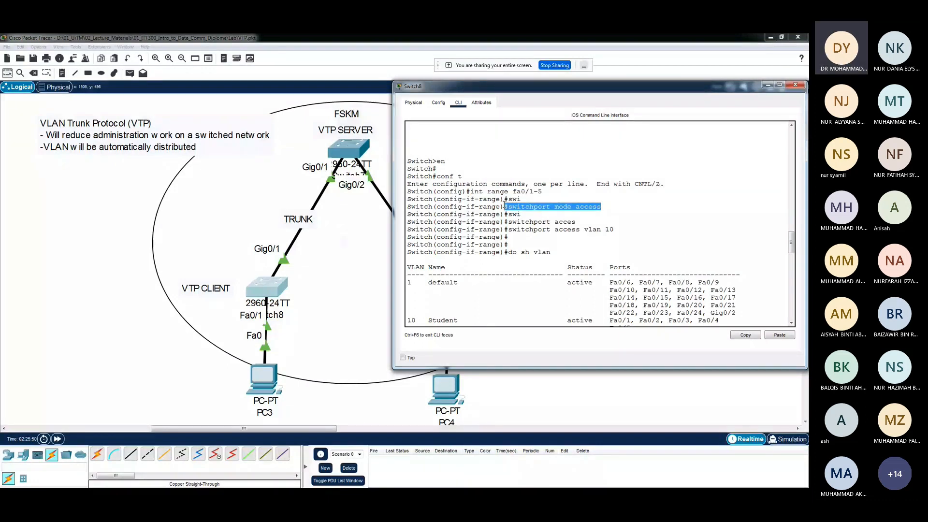
{"action": "left_click_drag", "start_coordinate": [614, 229], "coordinate": [509, 229]}
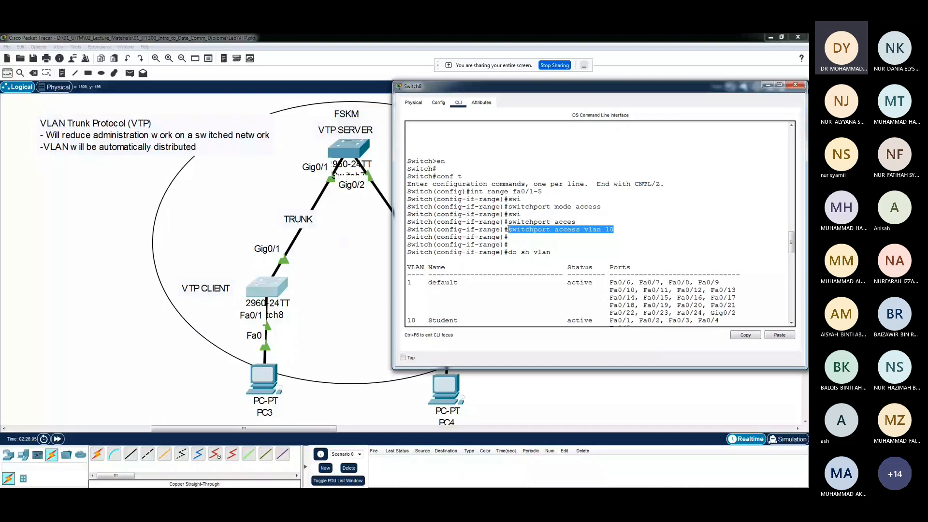
Uncover Switch9 in the topology and recheck Switch8's port range fa0/1-5 and VLAN 10 assignment as its reference
{"action": "left_click_drag", "start_coordinate": [512, 86], "coordinate": [603, 82]}
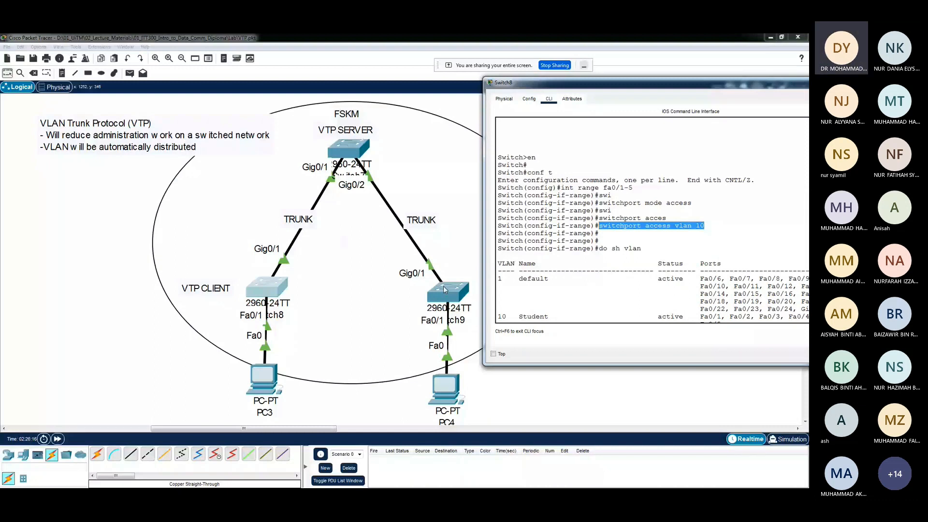
{"action": "left_click_drag", "start_coordinate": [603, 187], "coordinate": [635, 189]}
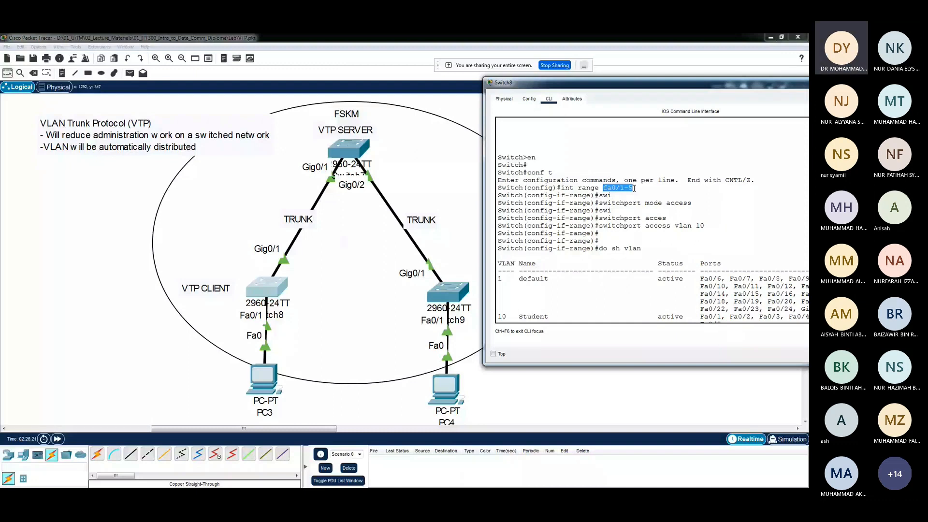
{"action": "left_click_drag", "start_coordinate": [608, 189], "coordinate": [635, 188]}
{"action": "left_click", "coordinate": [705, 225]}
{"action": "left_click_drag", "start_coordinate": [626, 88], "coordinate": [607, 80]}
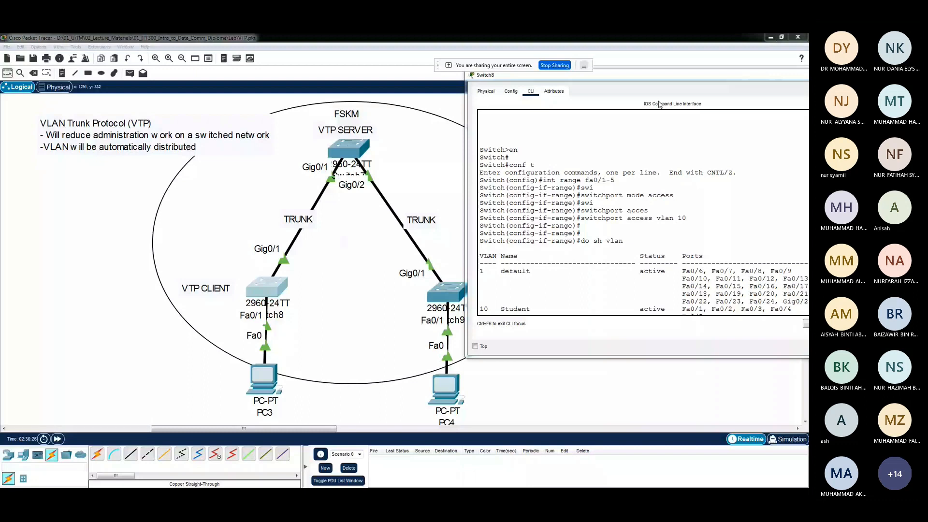
Open Switch9's command line, enter global configuration mode with "en" and "conf t", and select interface range fa0/1-5
{"action": "left_click", "coordinate": [452, 295]}
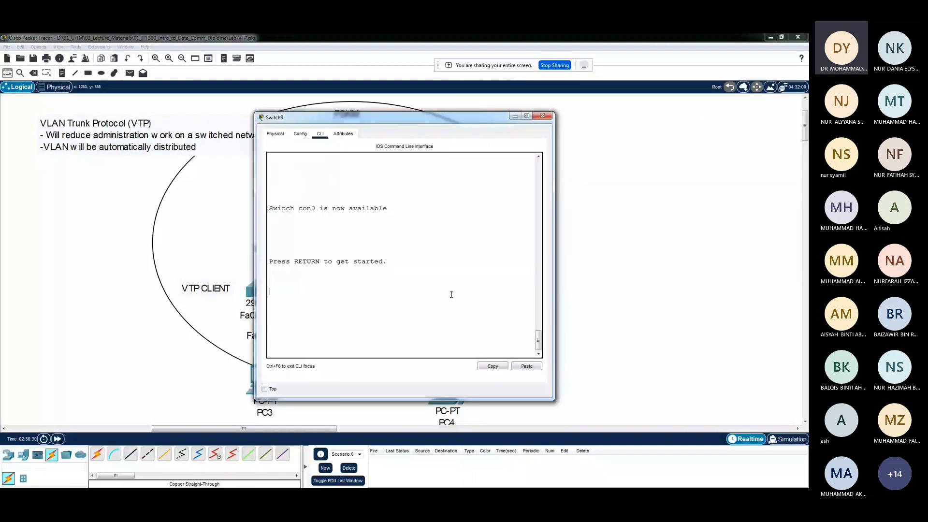
{"action": "left_click_drag", "start_coordinate": [387, 117], "coordinate": [609, 96]}
{"action": "key", "text": "Return"}
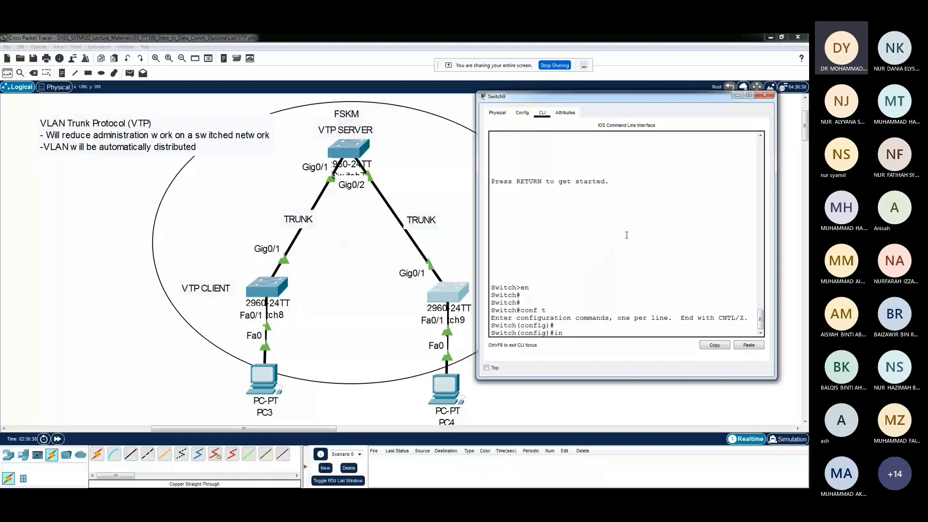
{"action": "type", "text": "t range "}
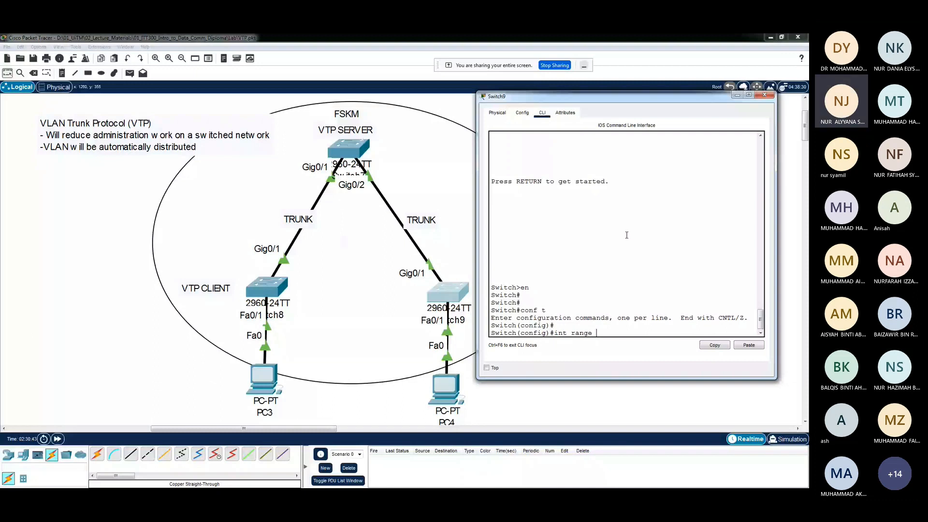
{"action": "type", "text": "fa0/"}
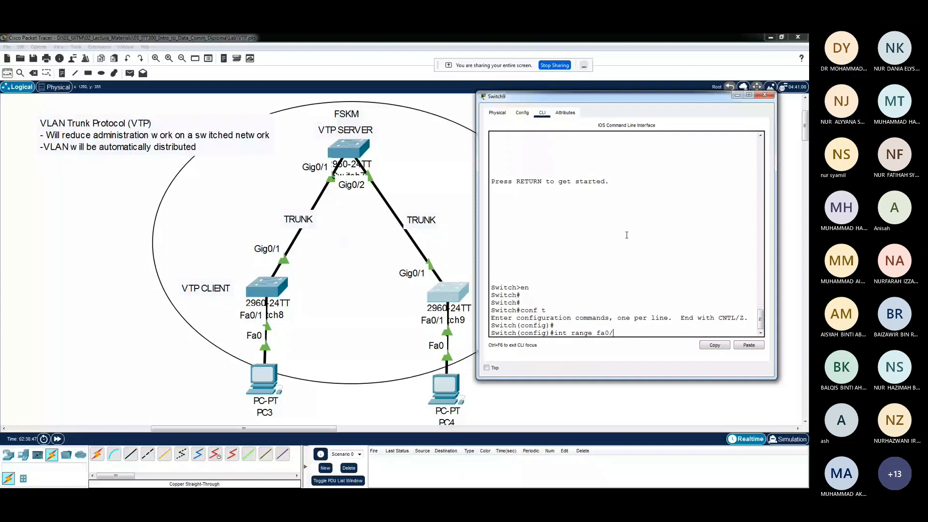
{"action": "type", "text": "1-5"}
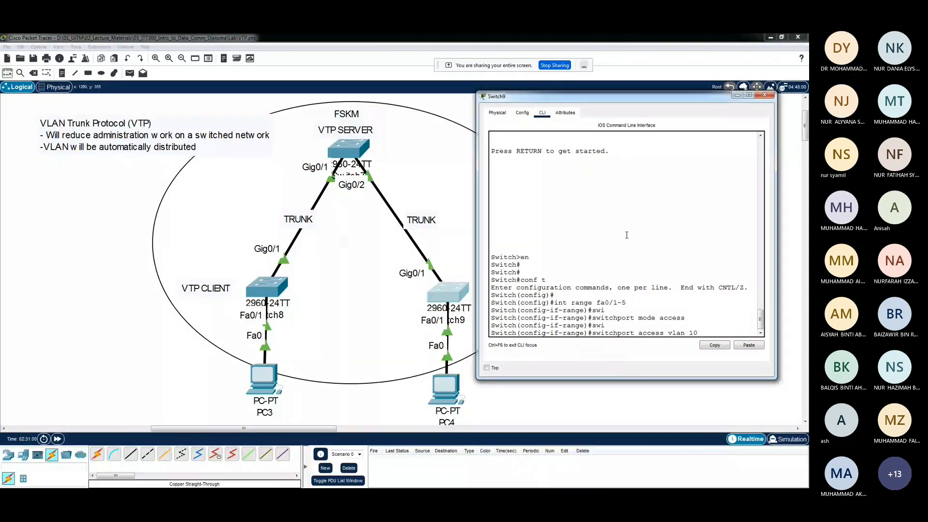
Assign Switch9's ports fa0/1-5 to access VLAN 10, and select interface range fa0/20-24
{"action": "key", "text": "Return"}
{"action": "key", "text": "Return"}
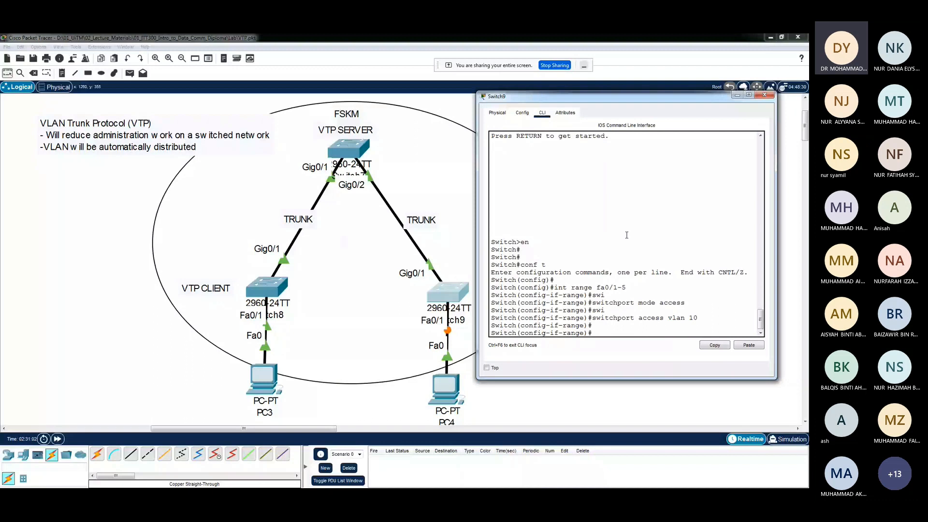
{"action": "type", "text": "int "}
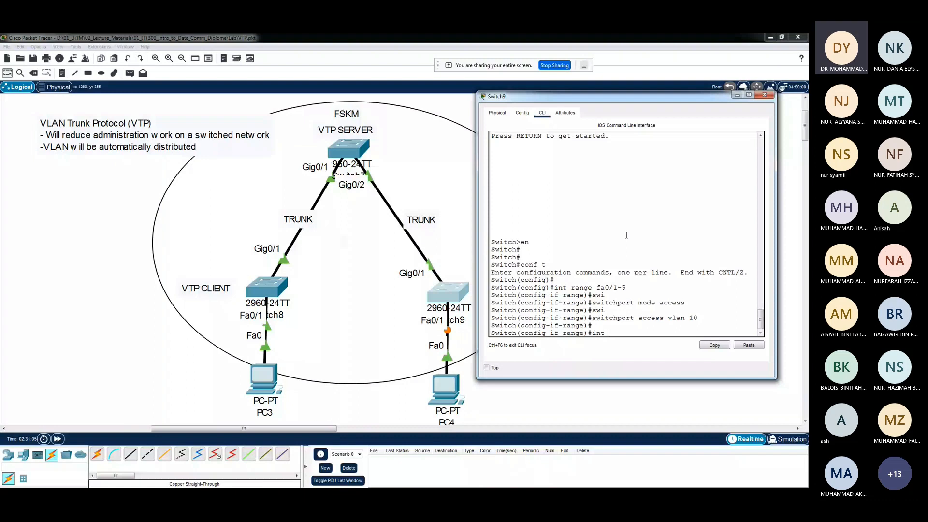
{"action": "type", "text": "fa0/20-24"}
{"action": "key", "text": "Return"}
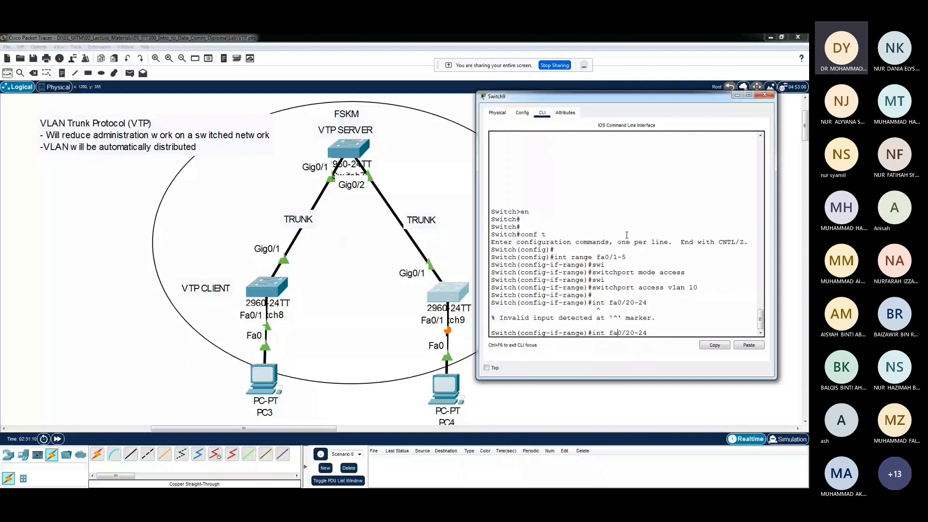
{"action": "key", "text": "Left"}
{"action": "key", "text": "Left"}
{"action": "type", "text": "range"}
{"action": "key", "text": "Return"}
Set Switch9's ports fa0/20-24 to switchport mode access and assign them to VLAN 20
{"action": "type", "text": "swi"}
{"action": "key", "text": "Tab"}
{"action": "type", "text": "mod"}
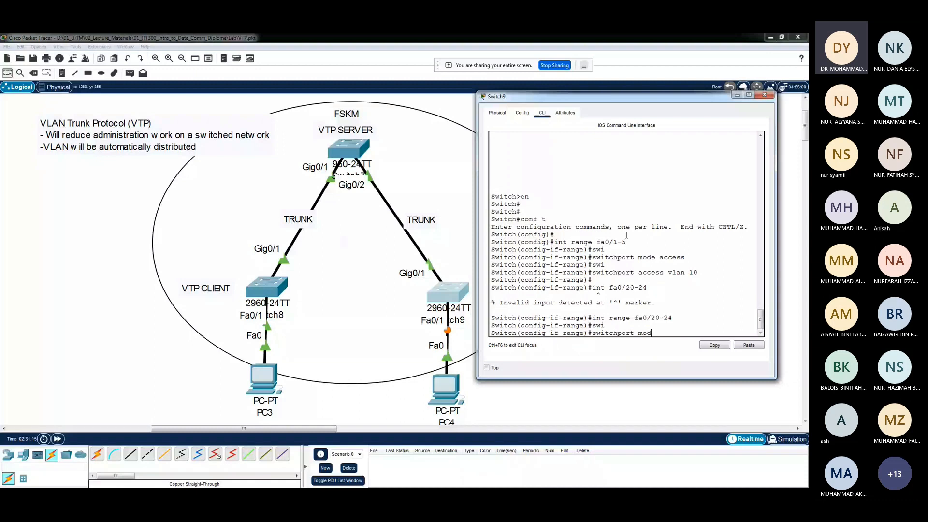
{"action": "type", "text": "e access"}
{"action": "key", "text": "Return"}
{"action": "type", "text": "swi"}
{"action": "key", "text": "Tab"}
{"action": "type", "text": "access"}
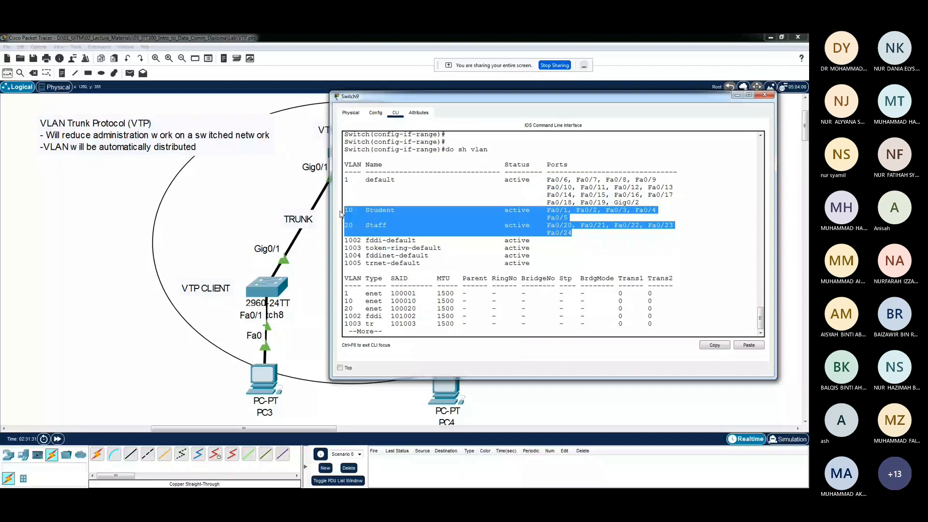
Check the VLAN 10 and 20 port lists in Switch9's "do sh vlan" output and close the Switch9 window
{"action": "left_click", "coordinate": [341, 214]}
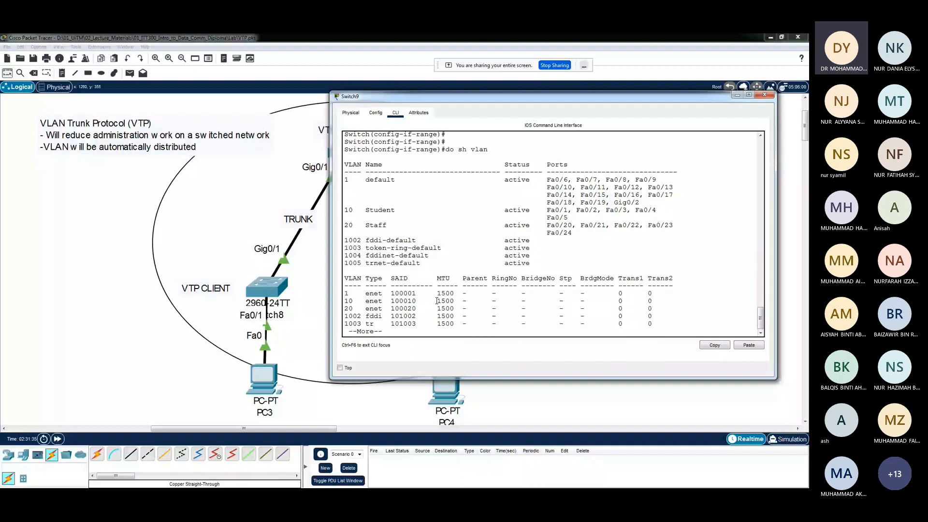
{"action": "left_click", "coordinate": [765, 95]}
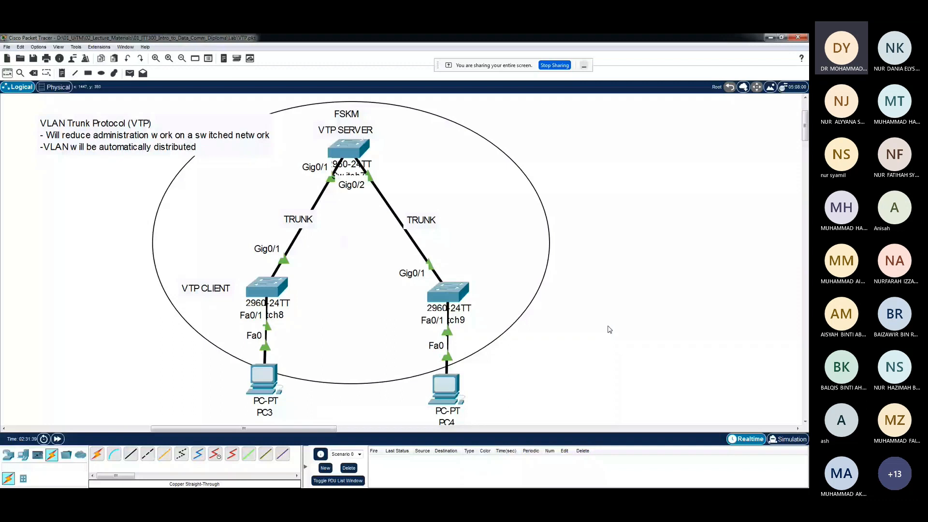
Open PC3's IP configuration beside the topology and set its static IPv4 address to 192.168.10.100 with subnet mask 255.255.255.0
{"action": "scroll", "coordinate": [269, 316], "scroll_direction": "down", "scroll_amount": 3}
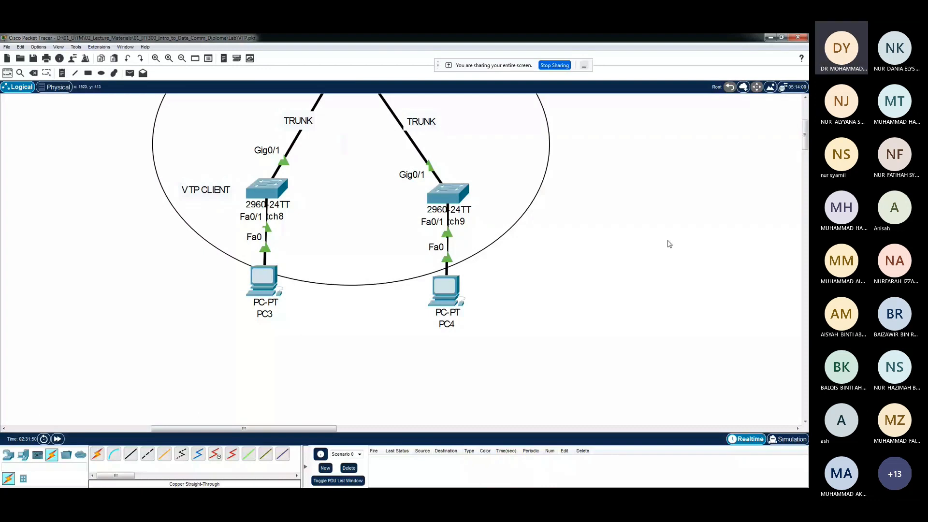
{"action": "scroll", "coordinate": [669, 244], "scroll_direction": "up", "scroll_amount": 2}
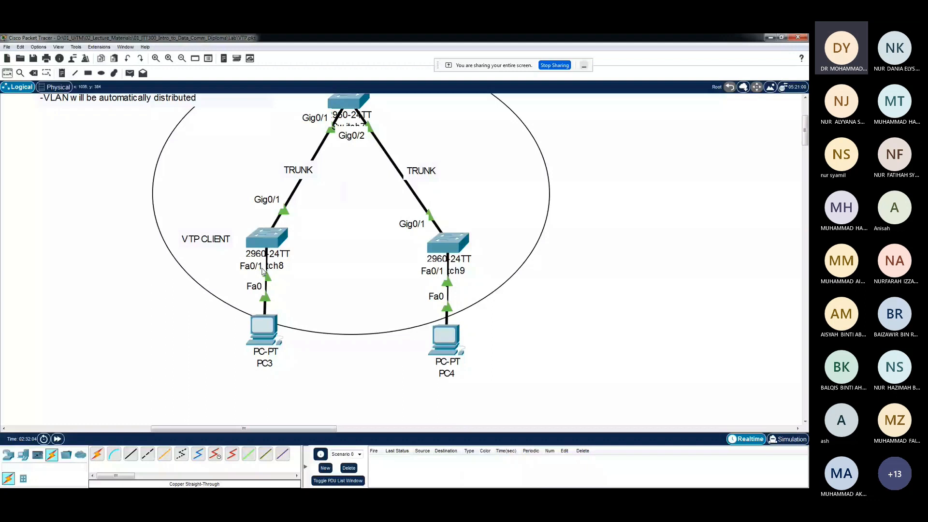
{"action": "mouse_move", "coordinate": [316, 317]}
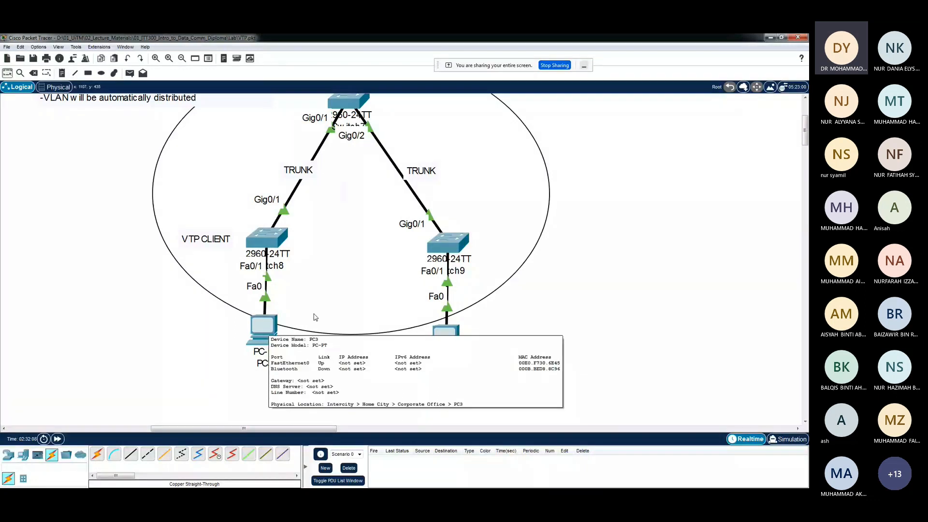
{"action": "left_click", "coordinate": [264, 328]}
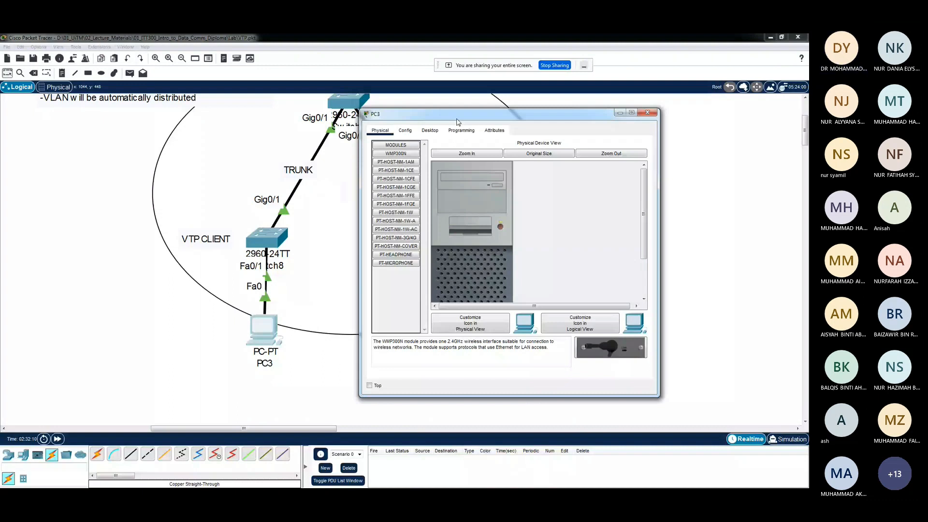
{"action": "left_click_drag", "start_coordinate": [461, 116], "coordinate": [591, 119]}
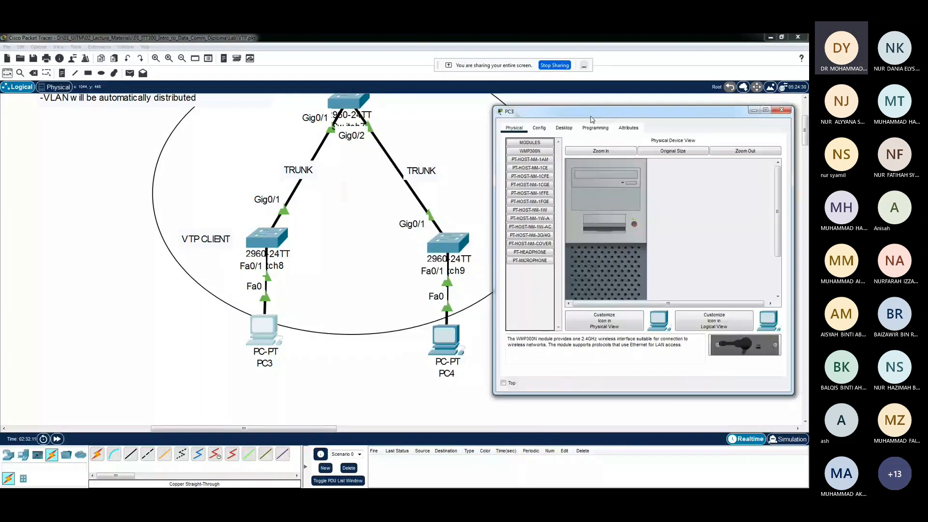
{"action": "left_click", "coordinate": [564, 127]}
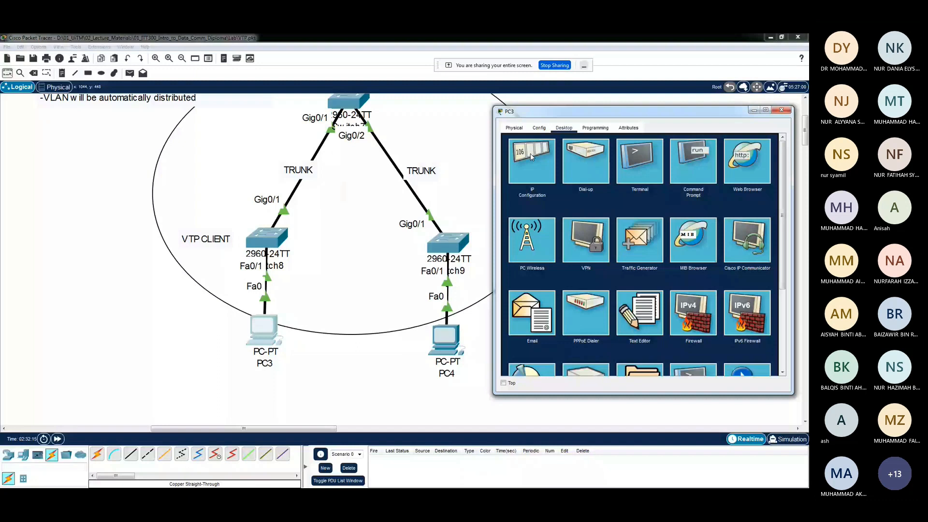
{"action": "left_click", "coordinate": [531, 154]}
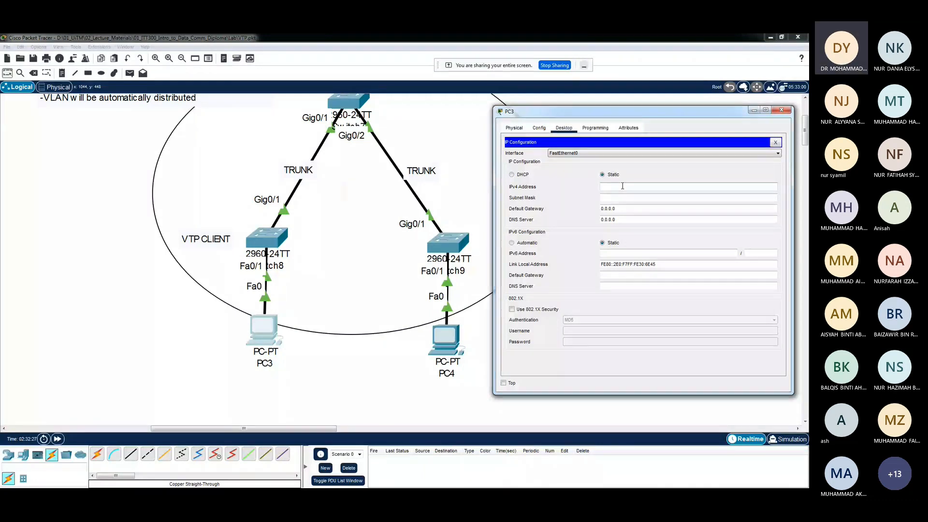
{"action": "left_click", "coordinate": [623, 186]}
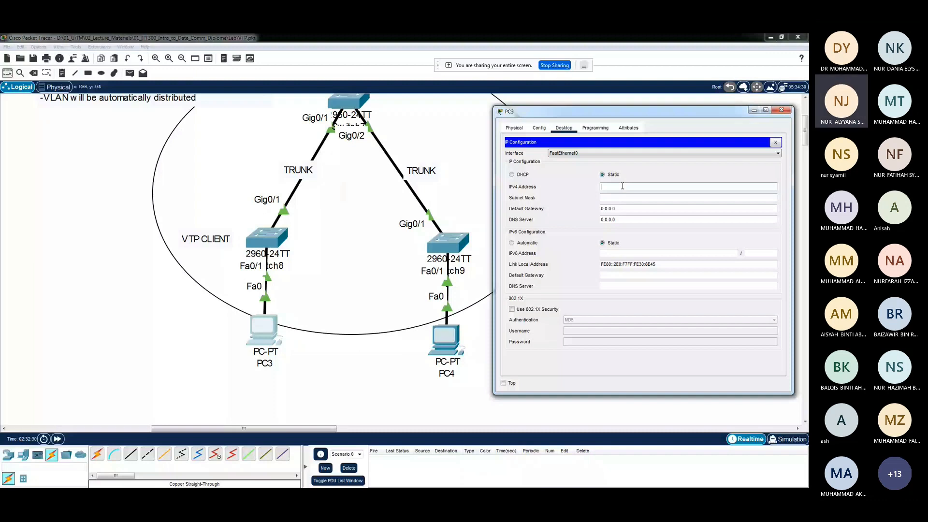
{"action": "type", "text": "19"}
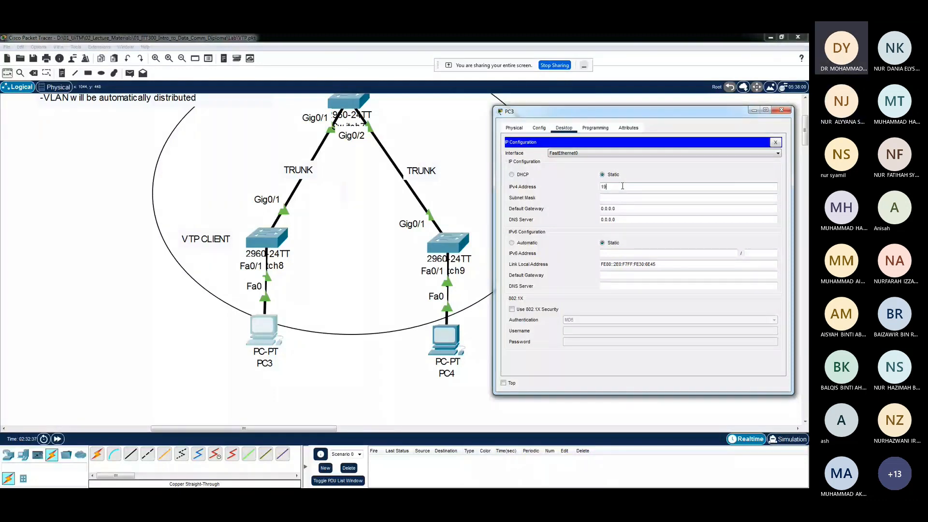
{"action": "type", "text": "2"}
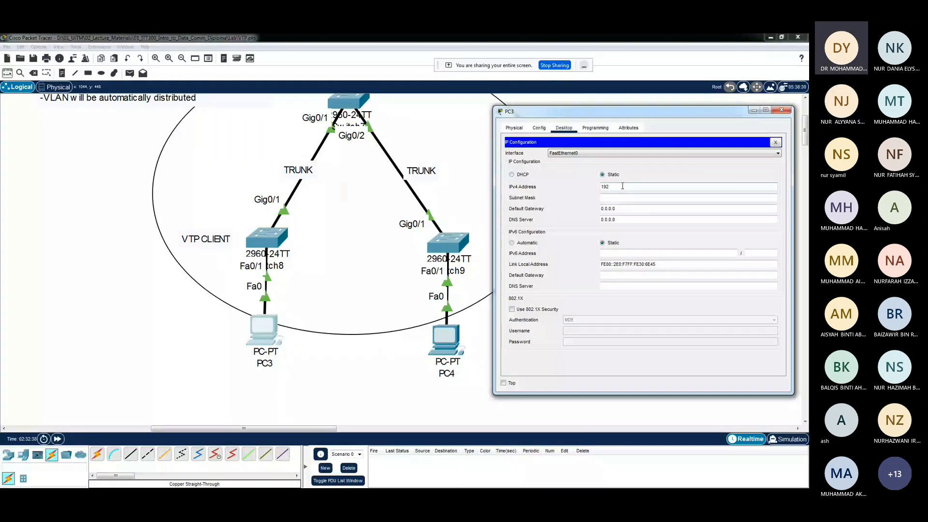
{"action": "type", "text": ".168.10.100"}
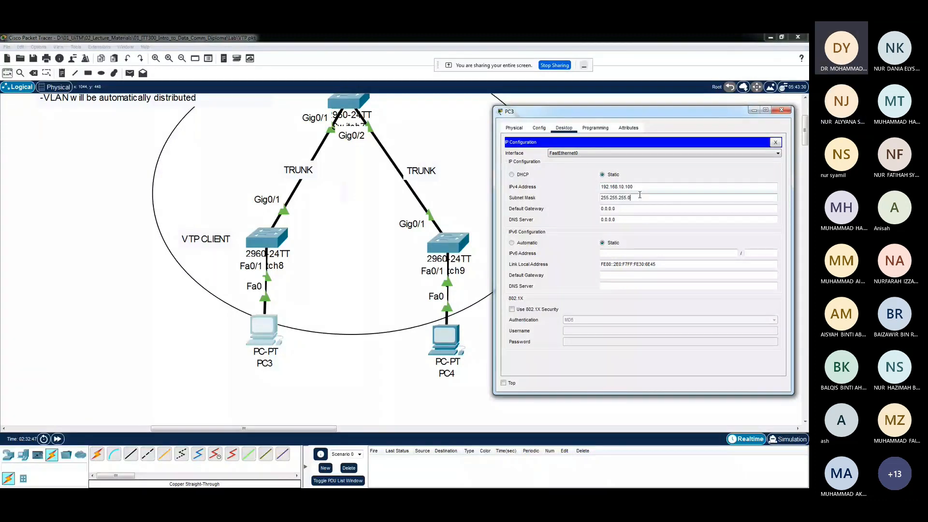
Set PC3's default gateway to 192.168.10.1
{"action": "left_click", "coordinate": [631, 208]}
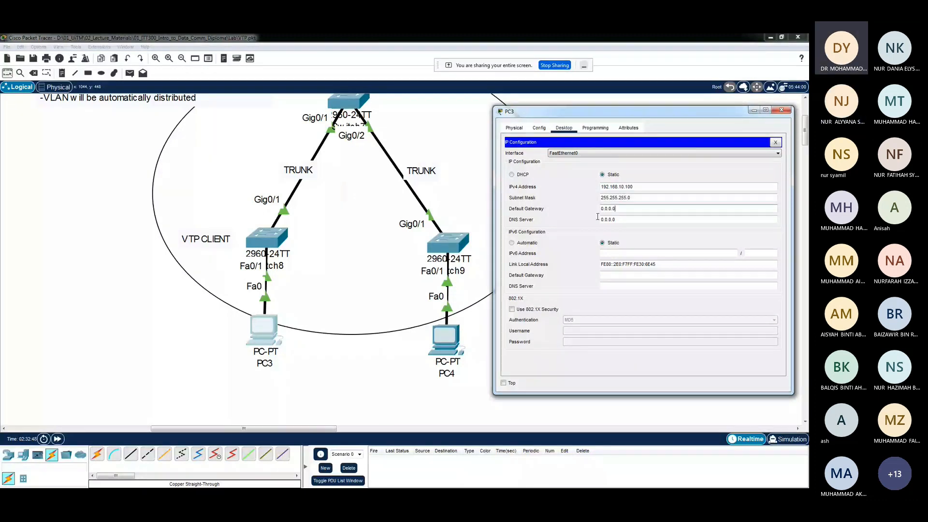
{"action": "left_click_drag", "start_coordinate": [597, 216], "coordinate": [589, 212]}
{"action": "type", "text": "192.1"}
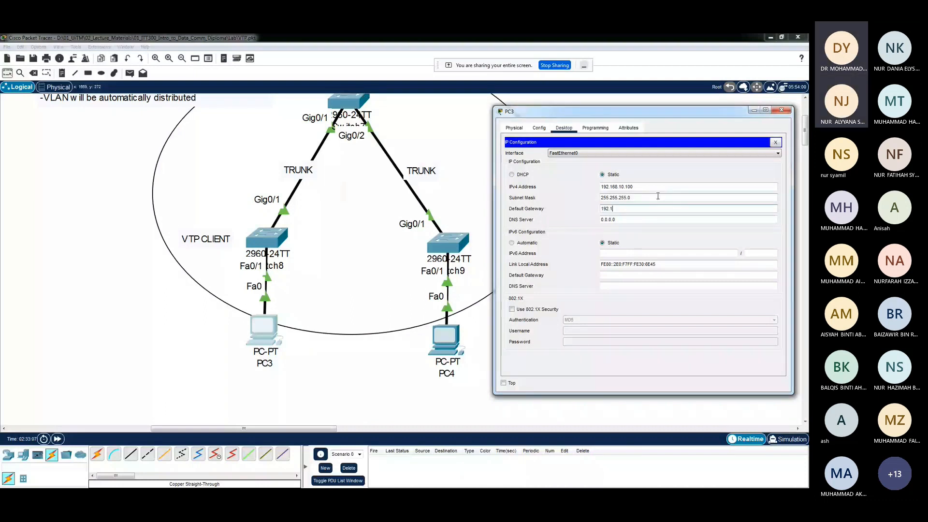
{"action": "type", "text": "68."}
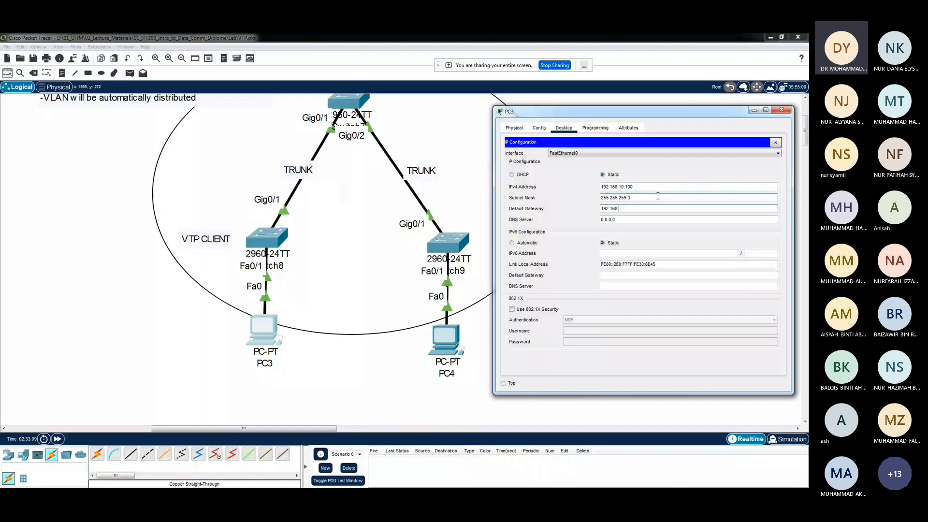
{"action": "type", "text": "10."}
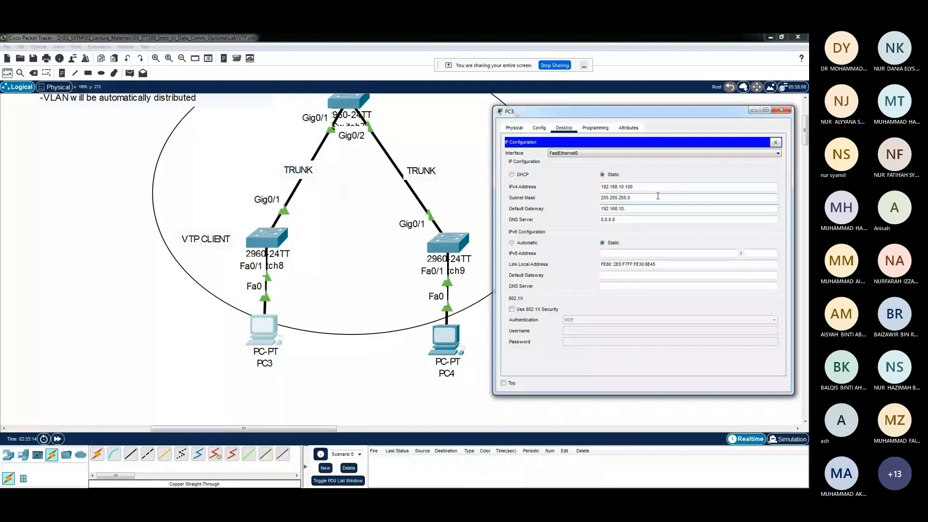
{"action": "type", "text": "1"}
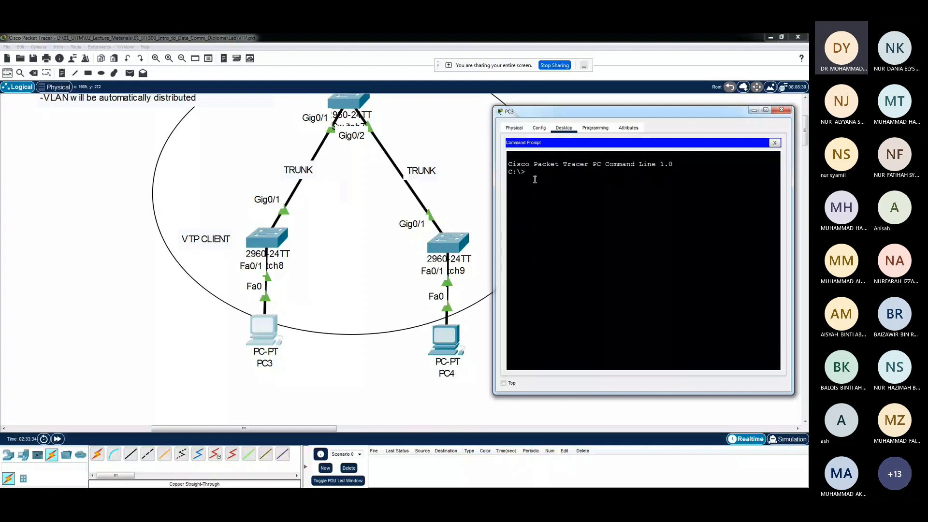
Ping 192.168.10.1 twice from PC3's command prompt, compare the replies of both runs, and close the PC3 window
{"action": "scroll", "coordinate": [317, 177], "scroll_direction": "up", "scroll_amount": 2}
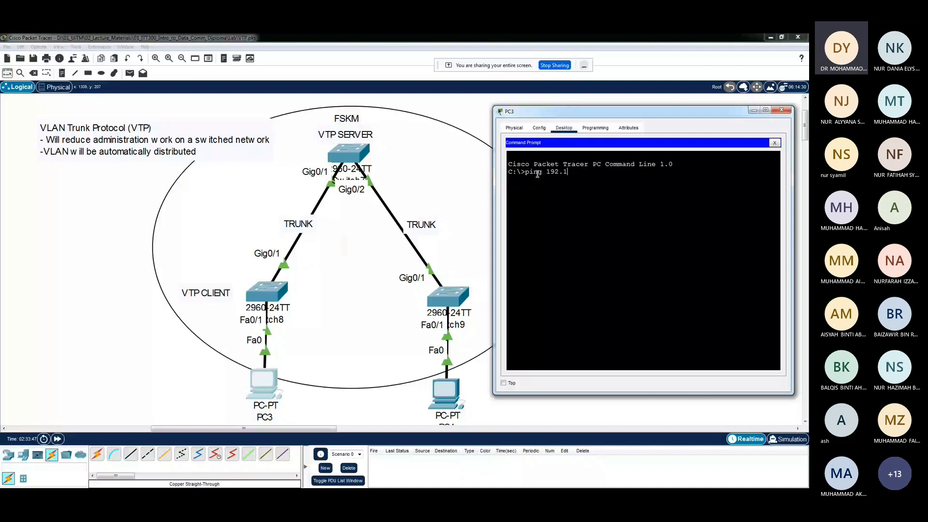
{"action": "type", "text": "68.10.1"}
{"action": "key", "text": "Return"}
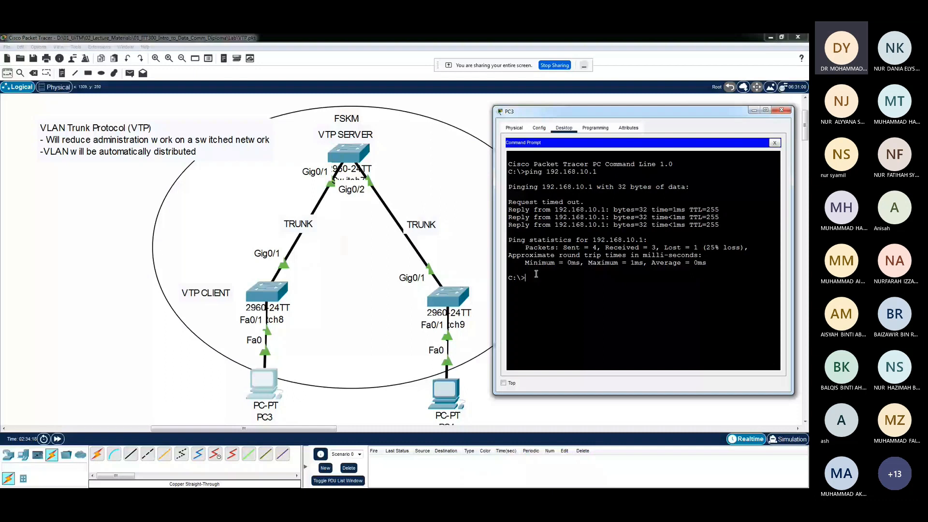
{"action": "type", "text": "ping 192.168.10.1"}
{"action": "key", "text": "Return"}
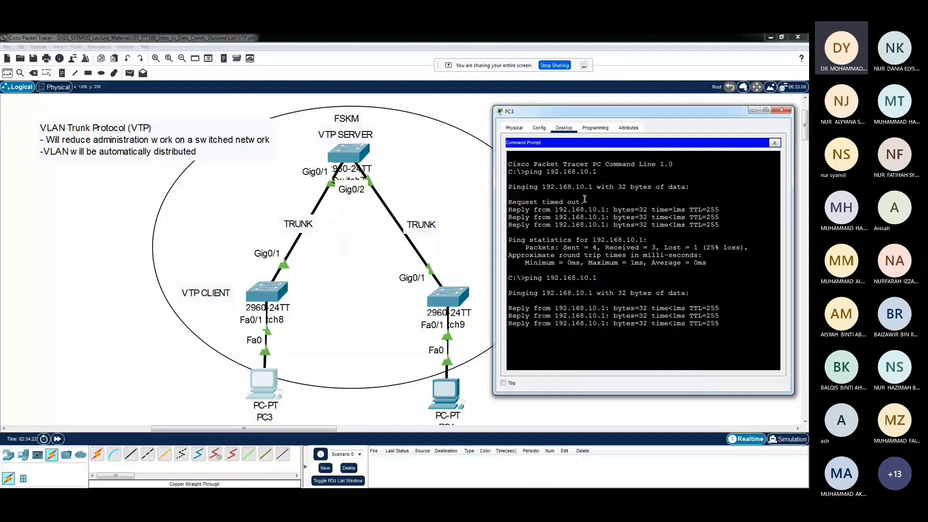
{"action": "triple_click", "coordinate": [585, 198]}
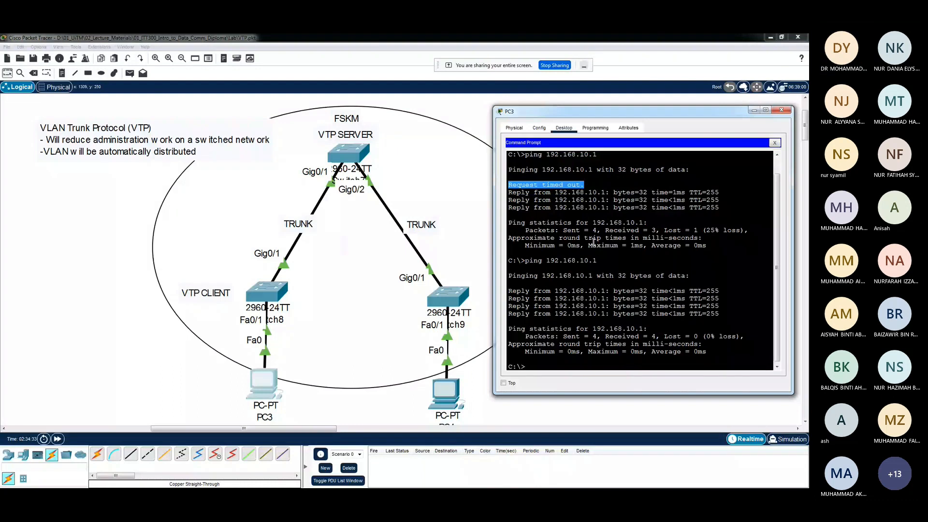
{"action": "left_click", "coordinate": [604, 280]}
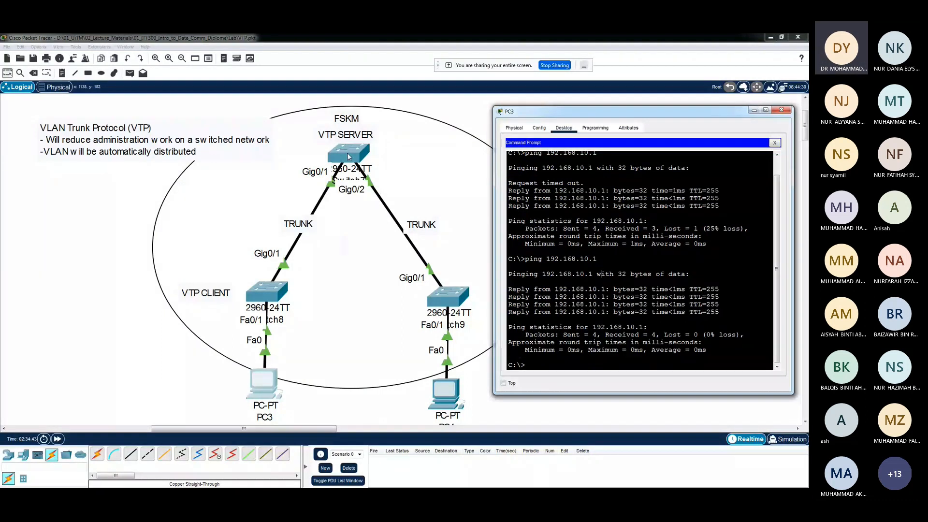
{"action": "left_click", "coordinate": [790, 110]}
Open PC4's IP configuration and set its static IPv4 address to 192.168.10.200 with subnet mask 255.255.255.0
{"action": "scroll", "coordinate": [441, 355], "scroll_direction": "down", "scroll_amount": 1}
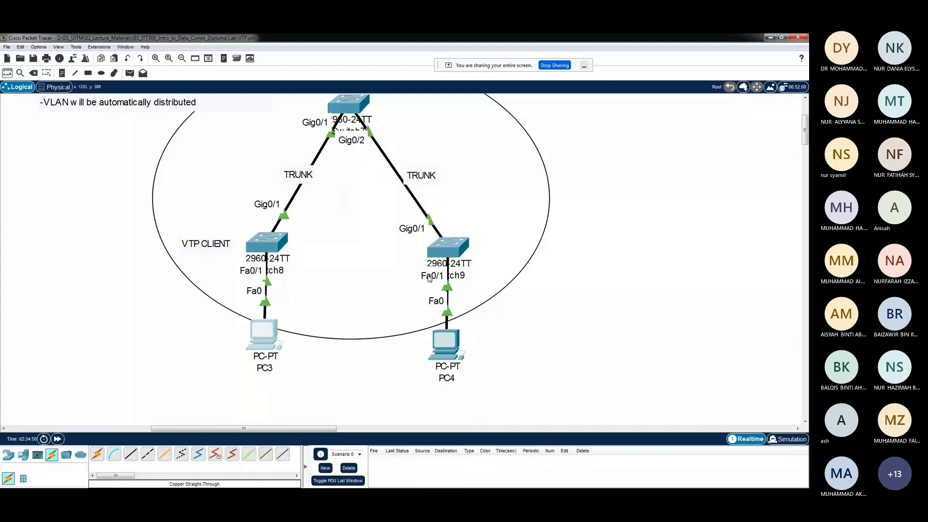
{"action": "left_click", "coordinate": [445, 344]}
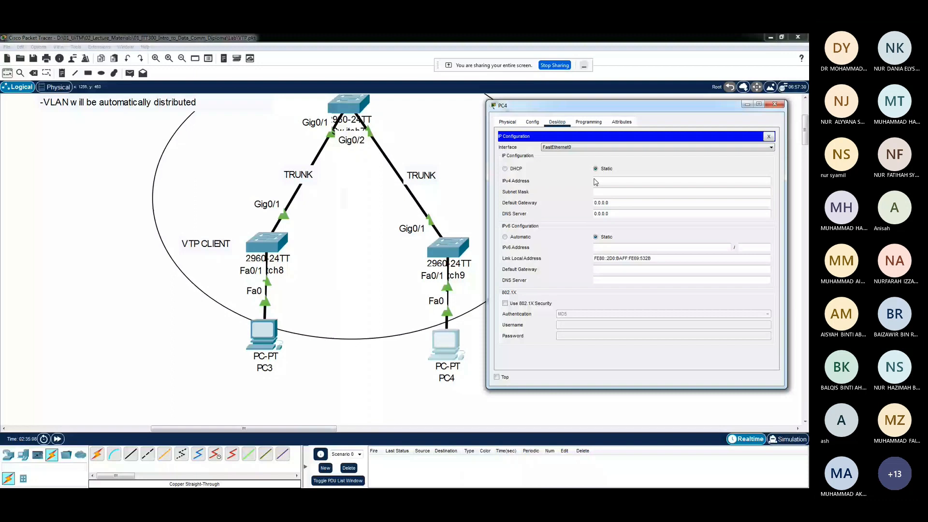
{"action": "left_click", "coordinate": [605, 180]}
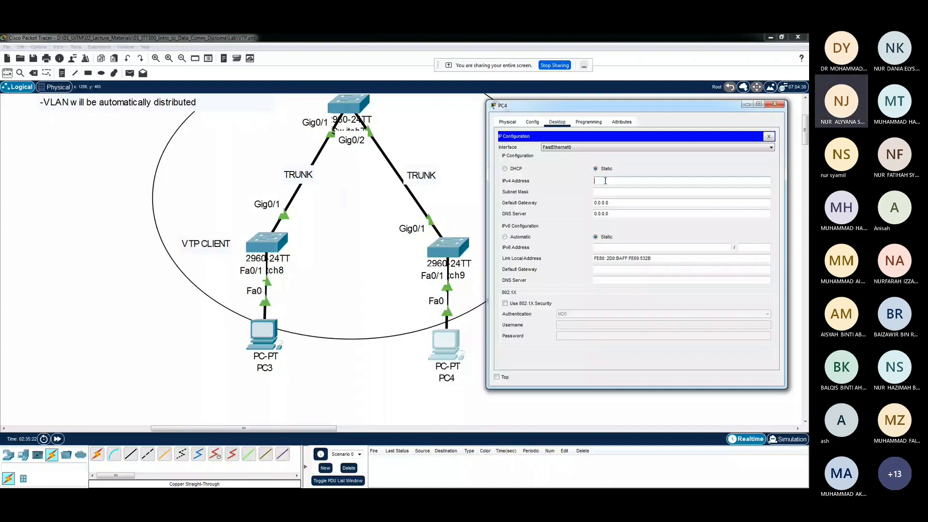
{"action": "type", "text": "192."}
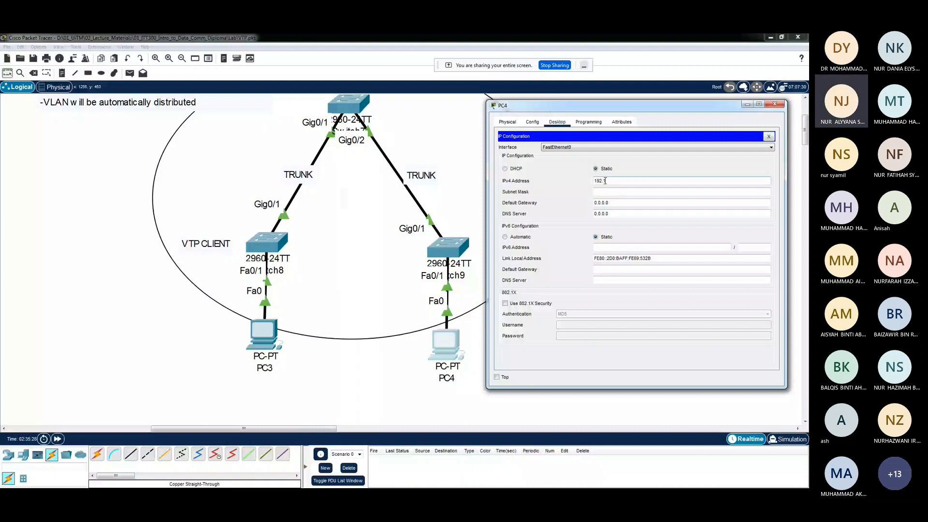
{"action": "type", "text": "168"}
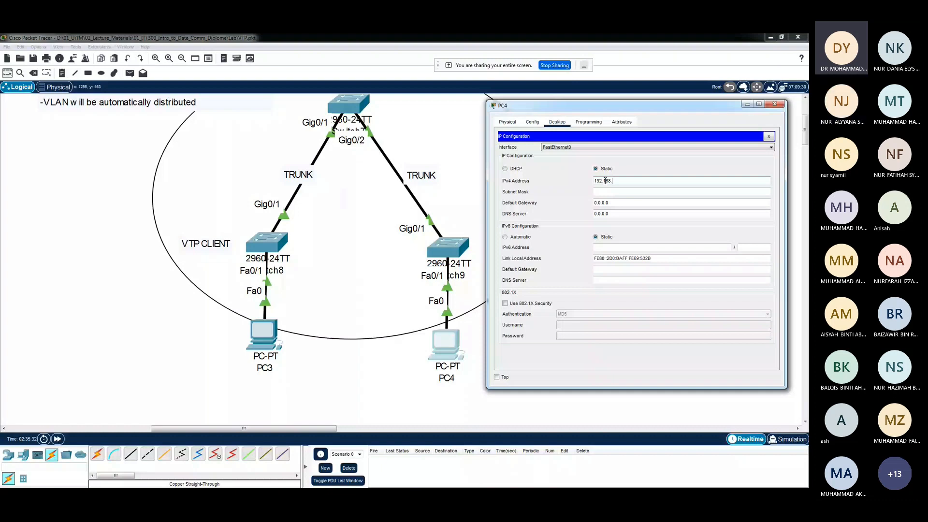
{"action": "type", "text": "."}
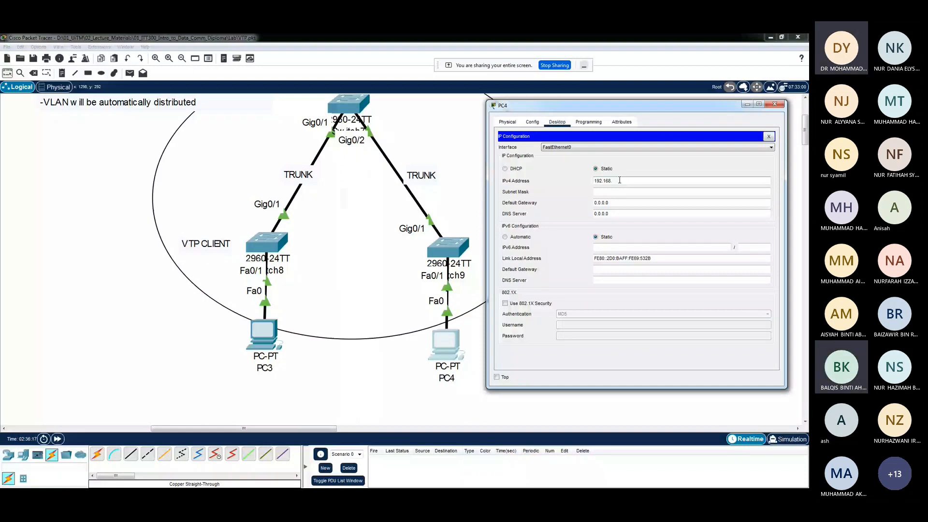
{"action": "type", "text": "10.200"}
{"action": "left_click", "coordinate": [676, 192]}
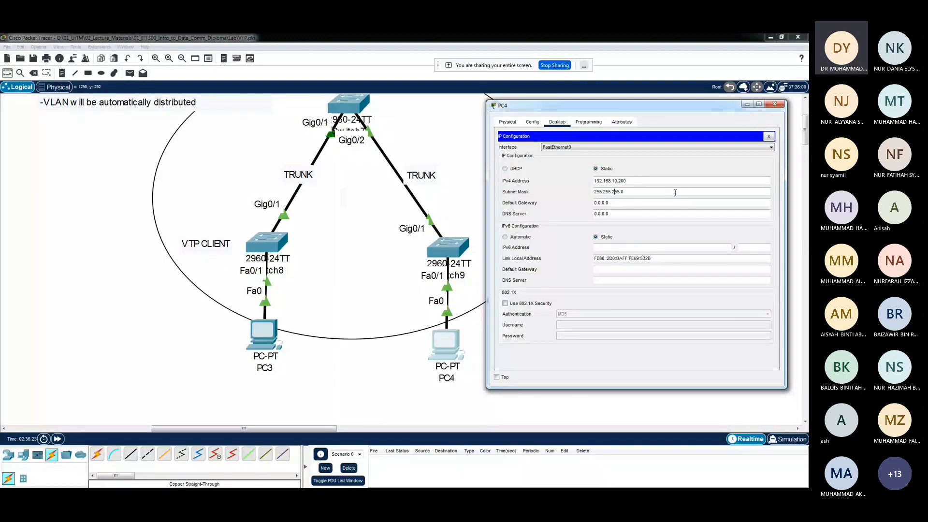
Set PC4's default gateway to 192.168.10.1 and close its IP configuration
{"action": "key", "text": "Tab"}
{"action": "type", "text": "192"}
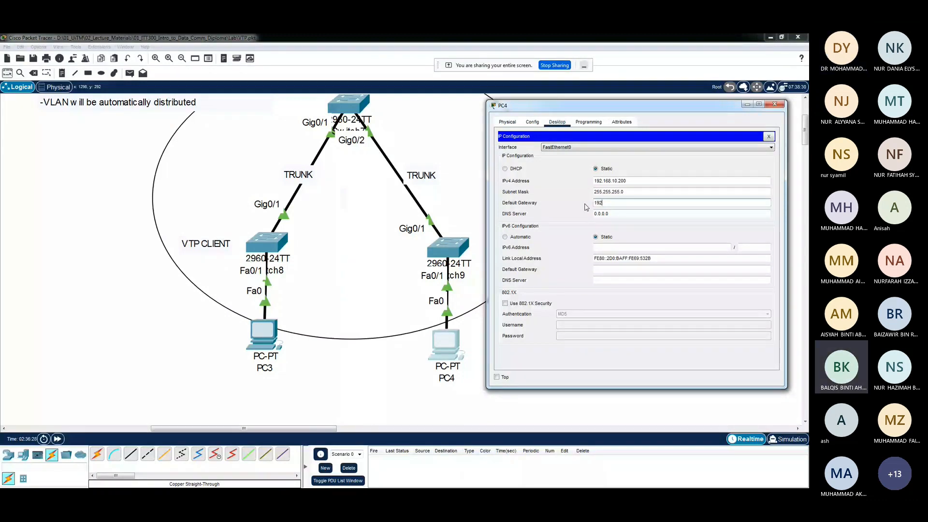
{"action": "type", "text": ".168."}
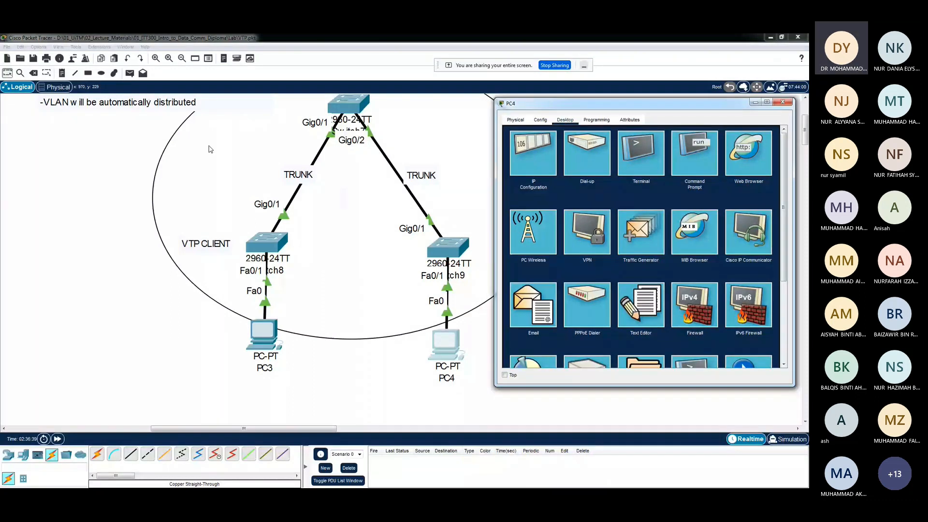
Place the host address labels ".100" below PC3 and ".200" below PC4 in the topology
{"action": "left_click", "coordinate": [440, 393]}
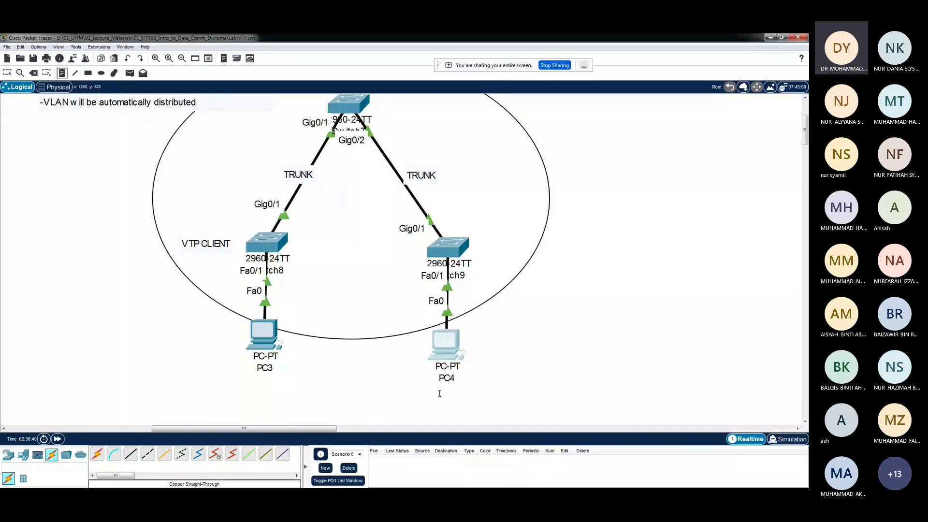
{"action": "left_click", "coordinate": [439, 393]}
{"action": "type", "text": ".2"}
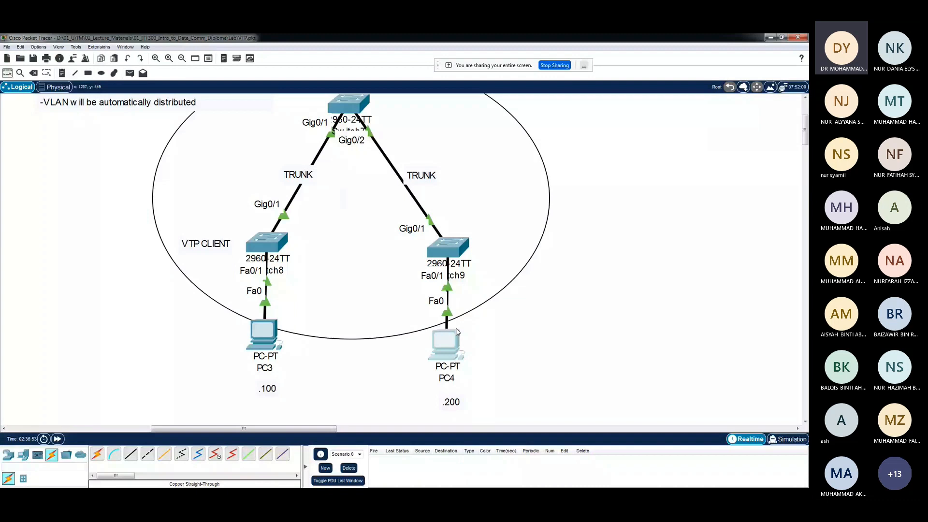
Ping 192.168.10.1 twice from PC4's command prompt
{"action": "left_click", "coordinate": [449, 341]}
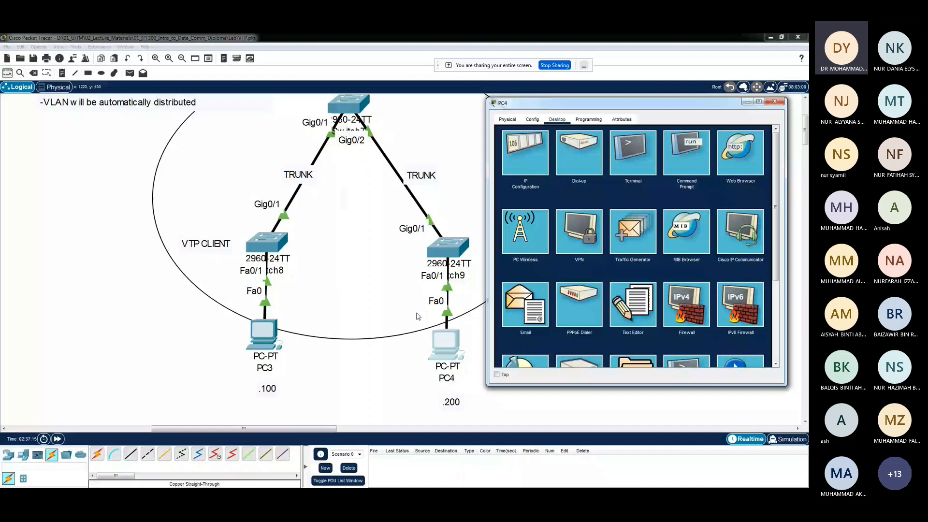
{"action": "left_click", "coordinate": [688, 161]}
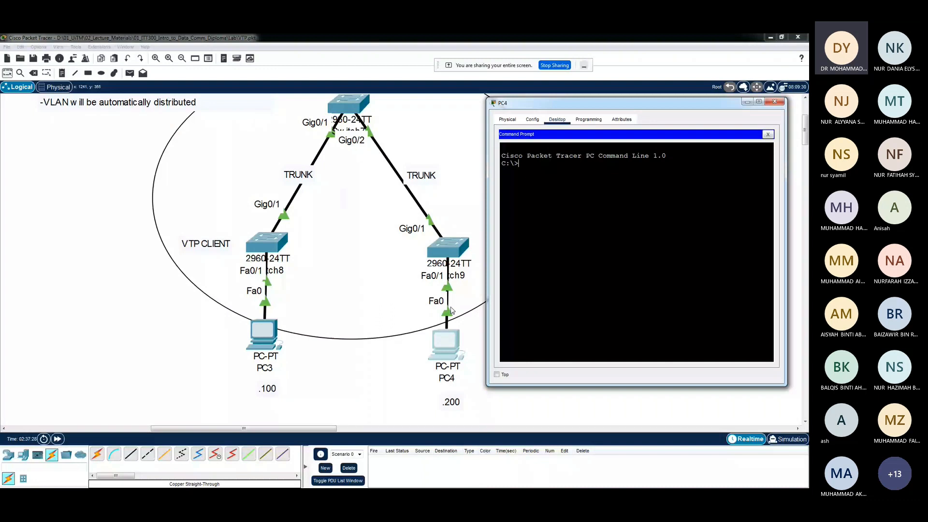
{"action": "type", "text": "pi"}
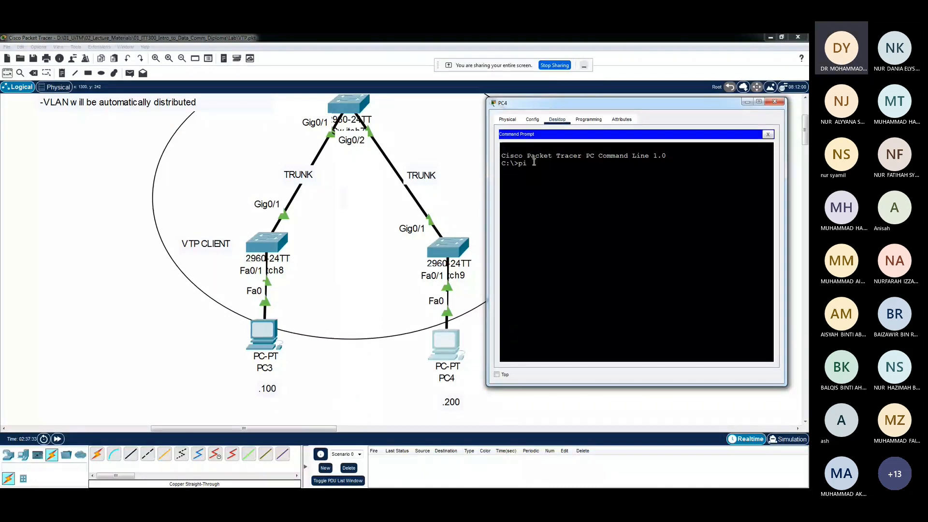
{"action": "type", "text": "ng 192.168.10"}
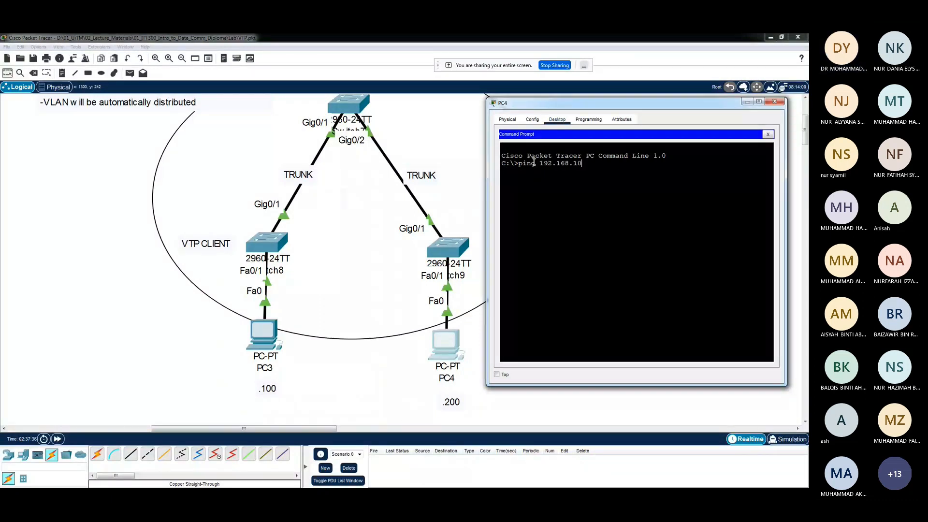
{"action": "type", "text": ".1"}
{"action": "key", "text": "Return"}
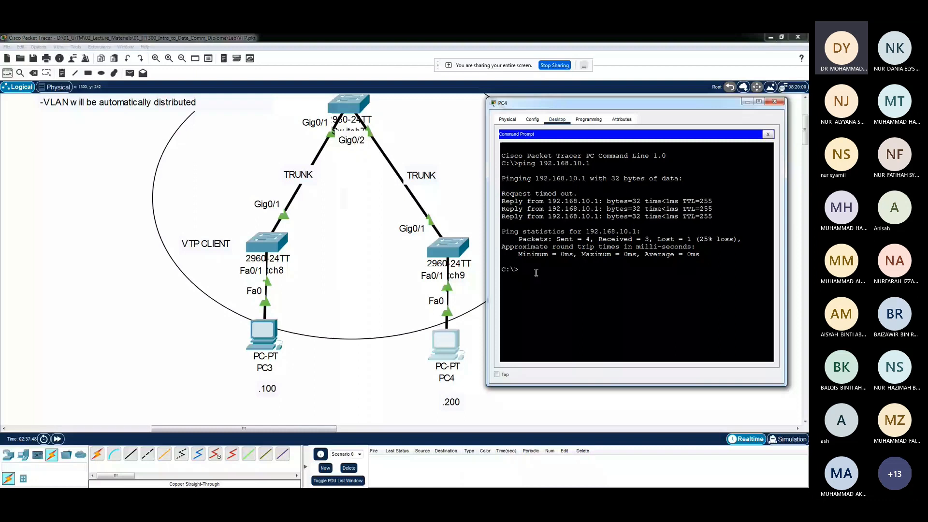
{"action": "type", "text": "ping 192.168.10.1"}
{"action": "key", "text": "Return"}
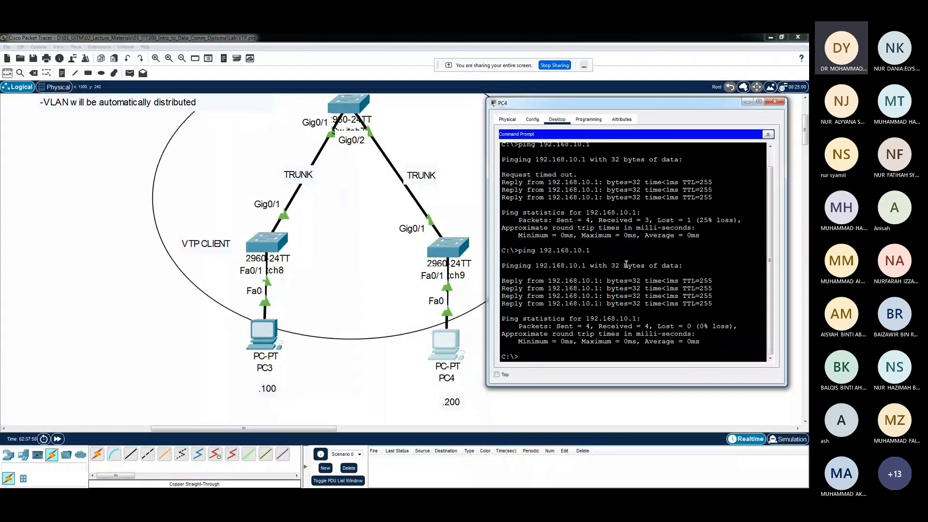
Ping PC3 at 192.168.10.100 from PC4, check the 10 subnet in the output, and close the PC4 window
{"action": "type", "text": "ping 192.168."}
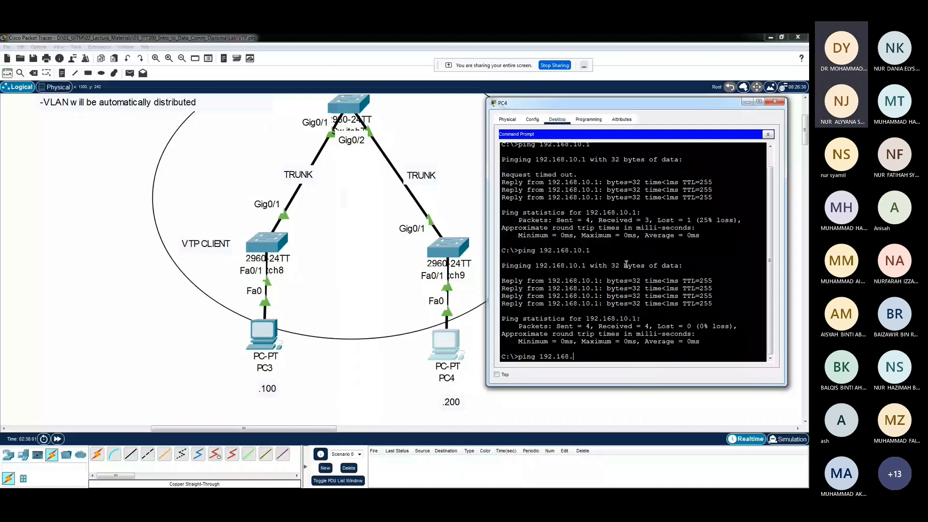
{"action": "type", "text": "10.100"}
{"action": "key", "text": "Return"}
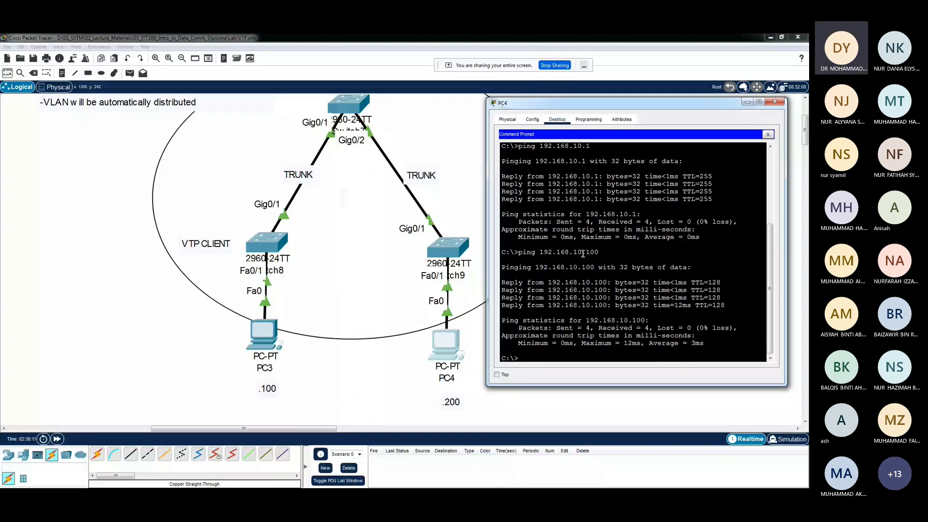
{"action": "double_click", "coordinate": [578, 253]}
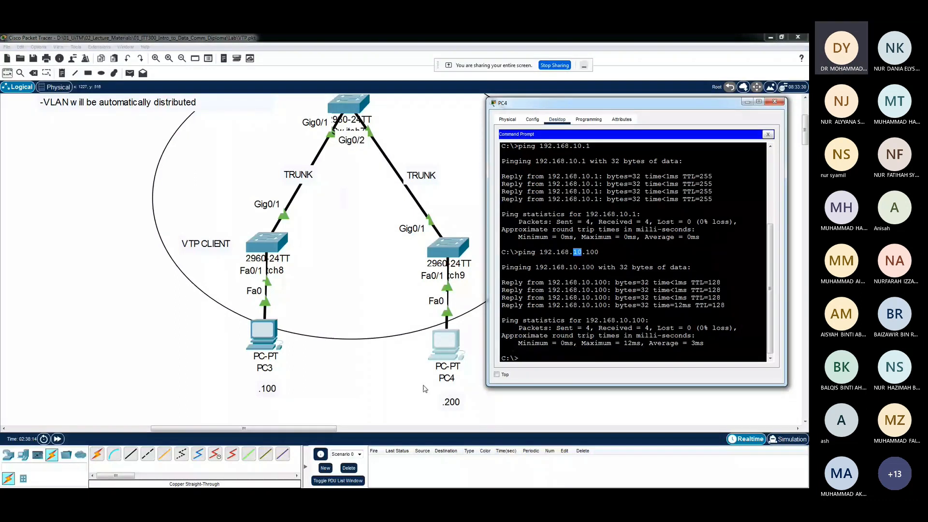
{"action": "double_click", "coordinate": [572, 268]}
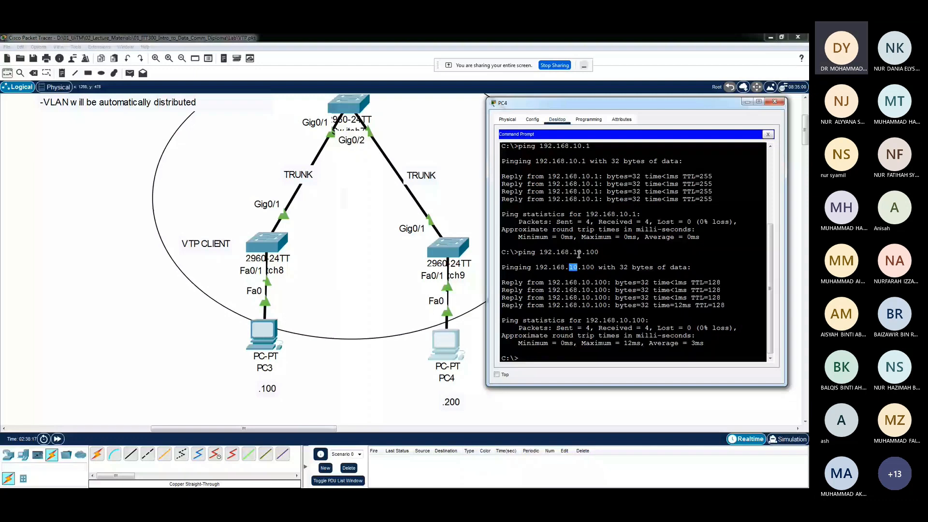
{"action": "left_click", "coordinate": [578, 255]}
Reposition PC3 below Switch8 and add two more PCs, PC5 beside PC3 and PC6 beside PC4
{"action": "left_click_drag", "start_coordinate": [269, 338], "coordinate": [256, 340]}
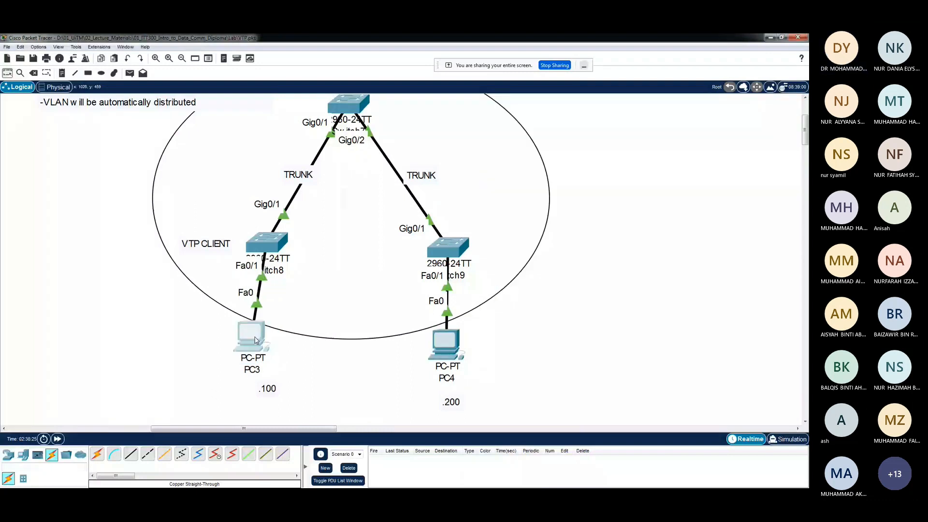
{"action": "left_click_drag", "start_coordinate": [256, 340], "coordinate": [273, 346]}
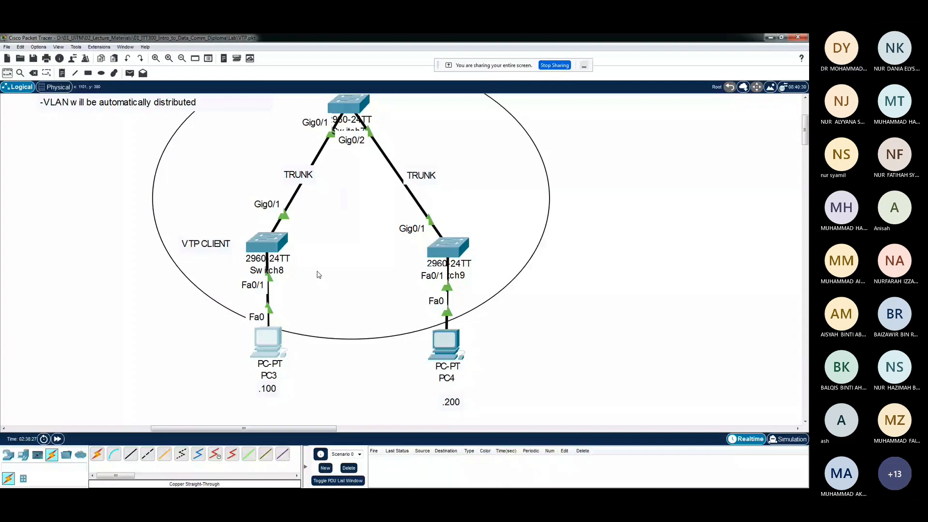
{"action": "left_click", "coordinate": [23, 455]}
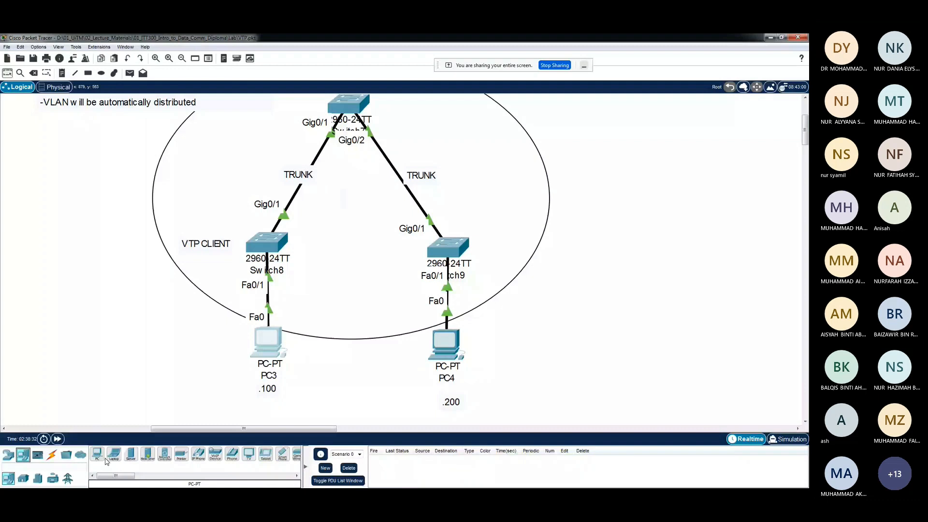
{"action": "left_click_drag", "start_coordinate": [107, 461], "coordinate": [326, 306]}
{"action": "left_click_drag", "start_coordinate": [97, 455], "coordinate": [493, 286]}
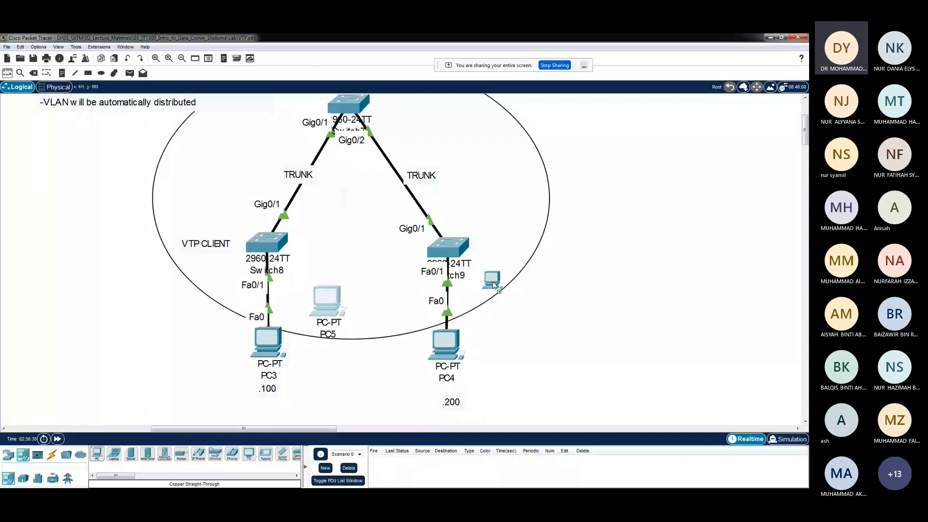
{"action": "left_click_drag", "start_coordinate": [493, 285], "coordinate": [511, 296]}
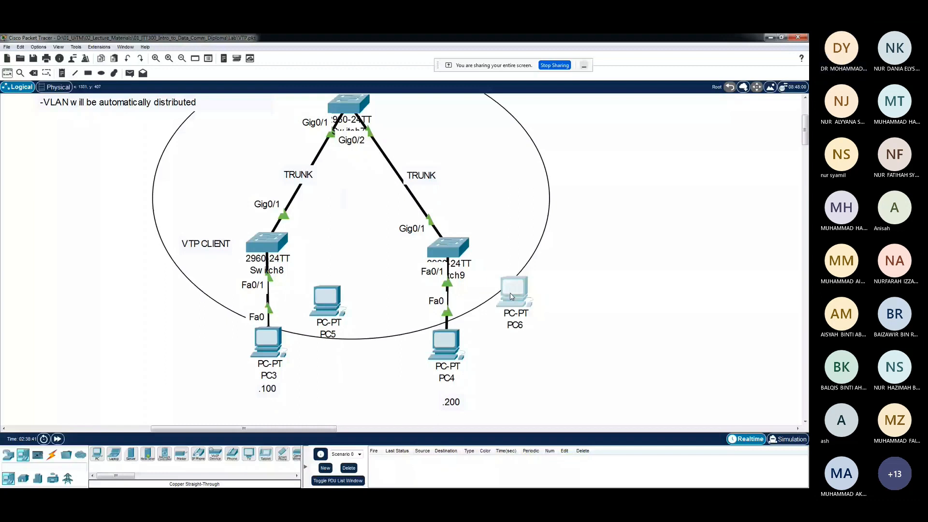
Place the host address labels ".100" below PC5 and ".200" below PC6
{"action": "left_click", "coordinate": [61, 73]}
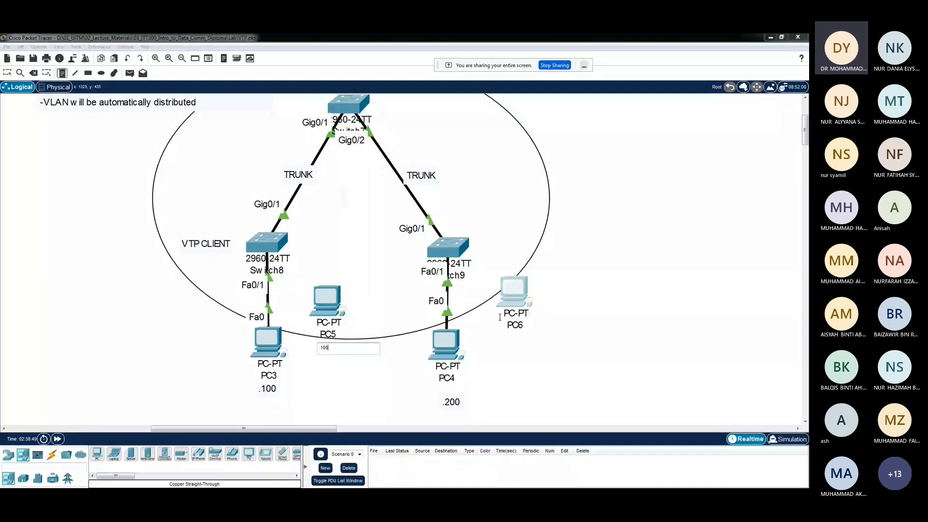
{"action": "left_click", "coordinate": [507, 334]}
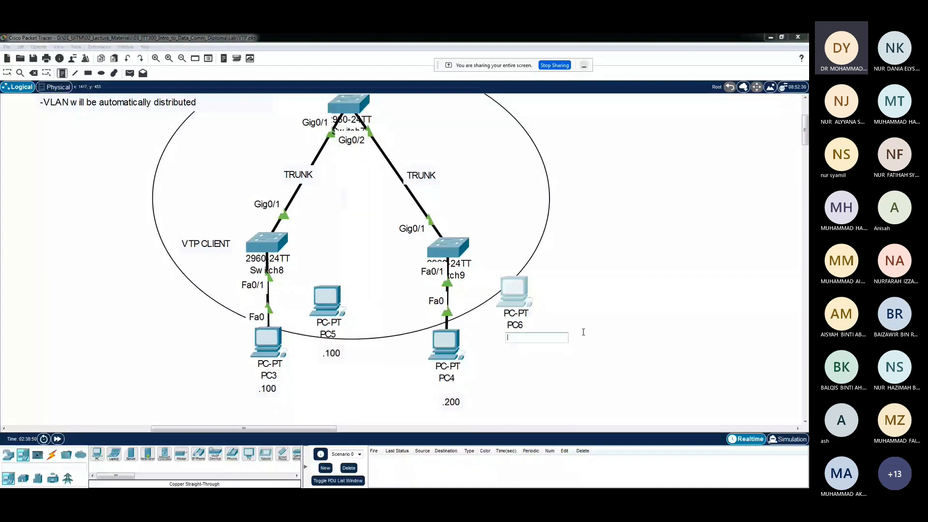
{"action": "type", "text": ".200"}
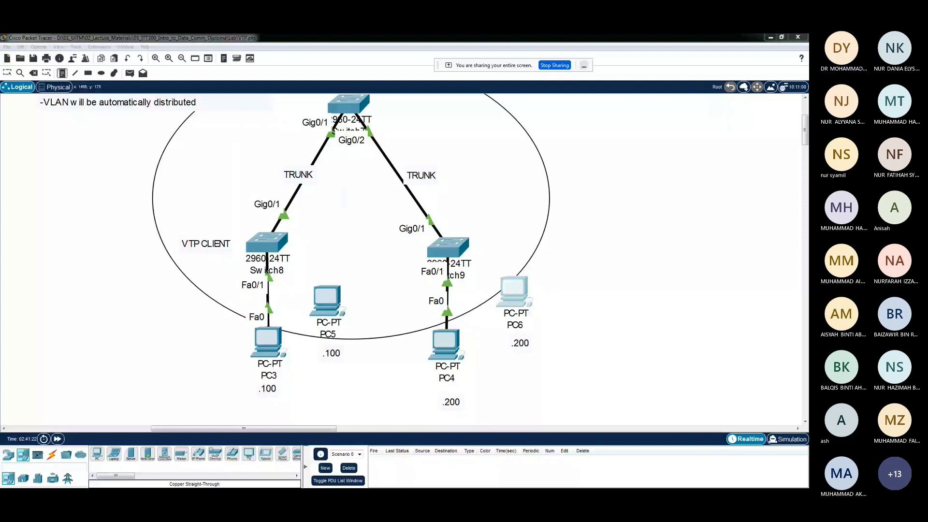
Connect PC5 to Switch8's FastEthernet0/20 with a copper straight-through cable and space PC3 and PC5 apart
{"action": "left_click", "coordinate": [52, 454]}
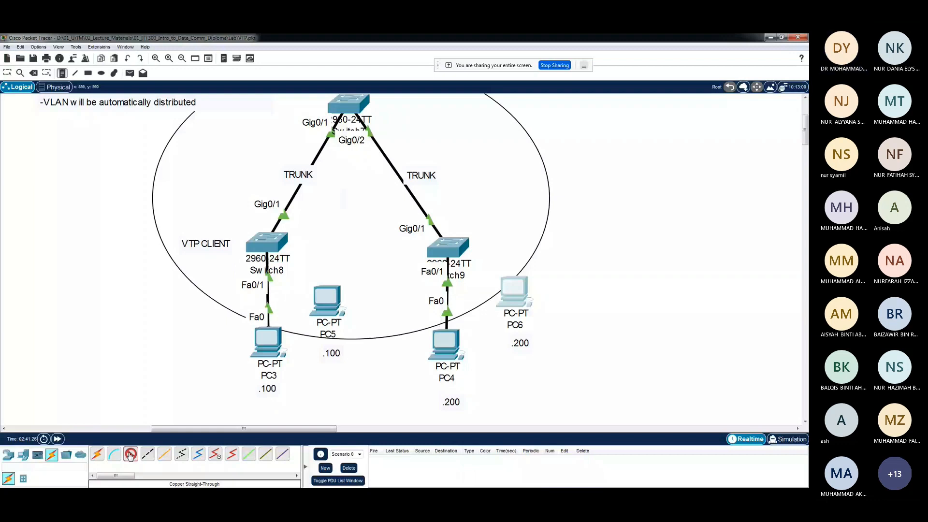
{"action": "left_click", "coordinate": [273, 247]}
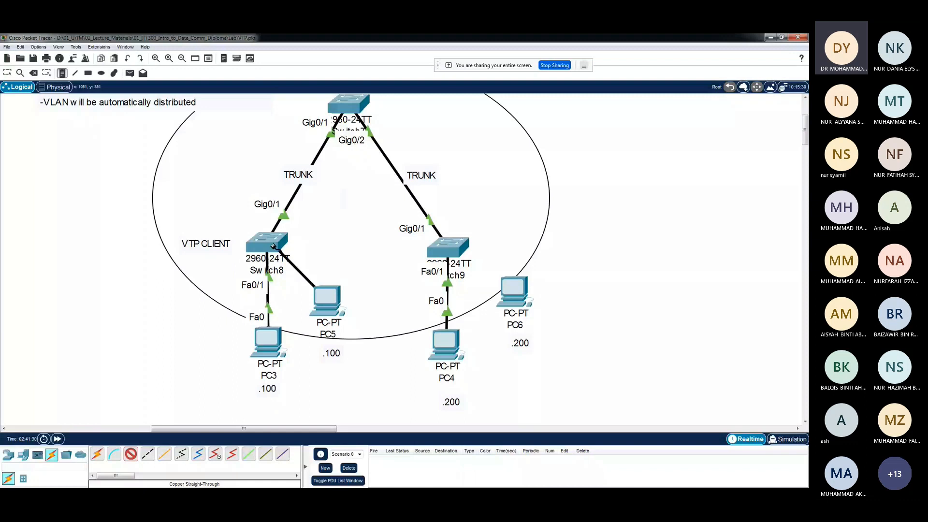
{"action": "left_click", "coordinate": [273, 247]}
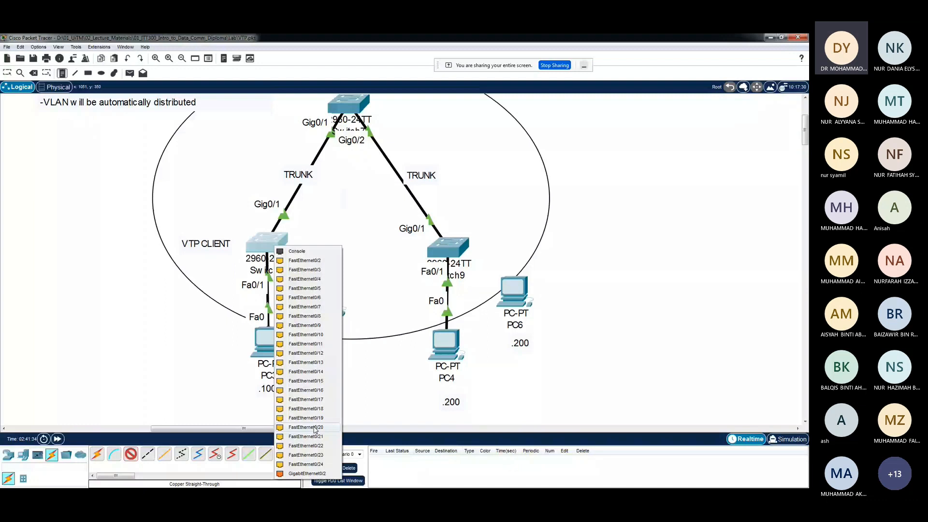
{"action": "left_click", "coordinate": [314, 428]}
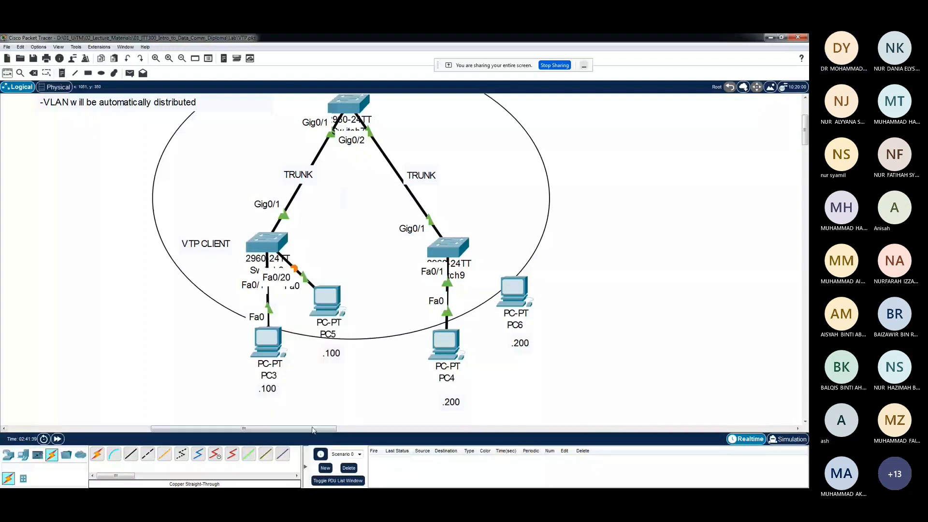
{"action": "left_click_drag", "start_coordinate": [269, 341], "coordinate": [246, 334]}
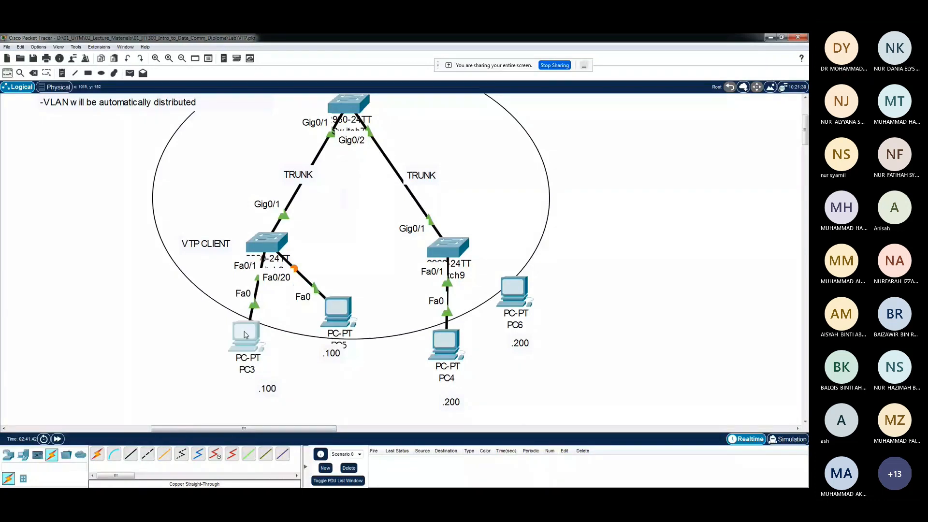
{"action": "left_click_drag", "start_coordinate": [246, 335], "coordinate": [257, 337]}
{"action": "left_click_drag", "start_coordinate": [346, 314], "coordinate": [340, 305]}
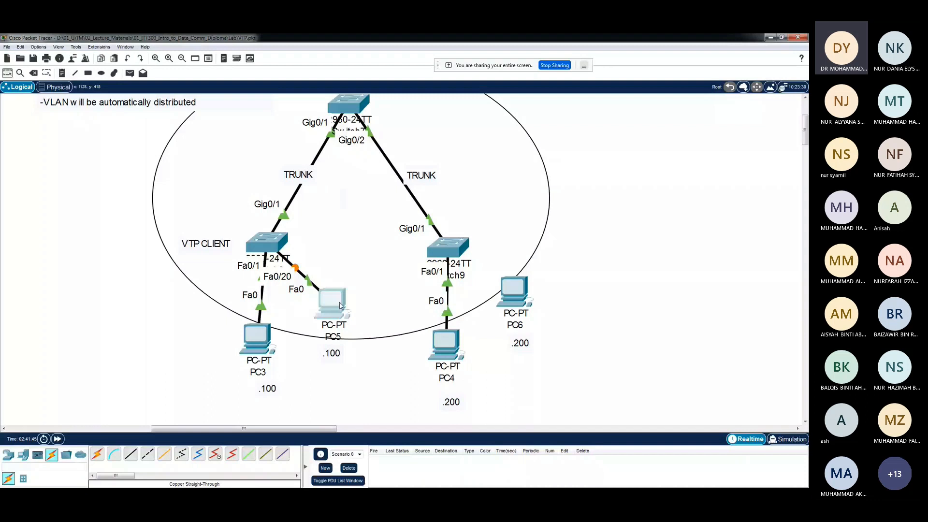
Connect PC6's FastEthernet0 to Switch9's Fa0/20 with a copper straight-through cable
{"action": "left_click", "coordinate": [514, 291]}
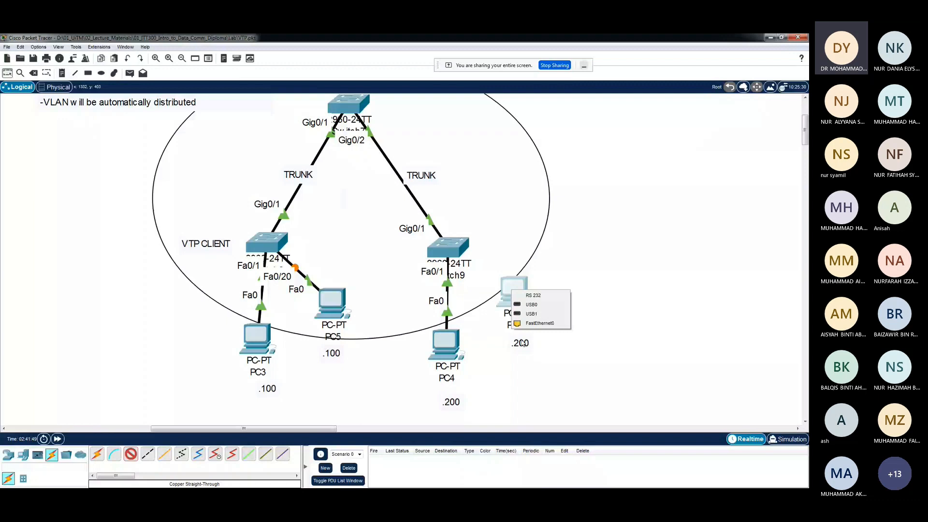
{"action": "left_click", "coordinate": [539, 323]}
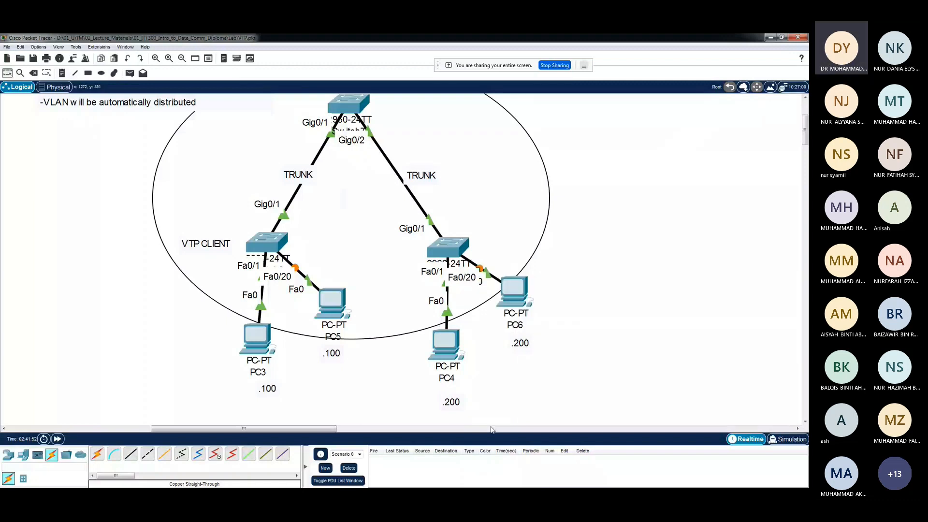
Give PC5 the static IPv4 address 192.168.20.100, subnet mask 255.255.255.0 and default gateway 192.168.20.1
{"action": "left_click", "coordinate": [333, 303]}
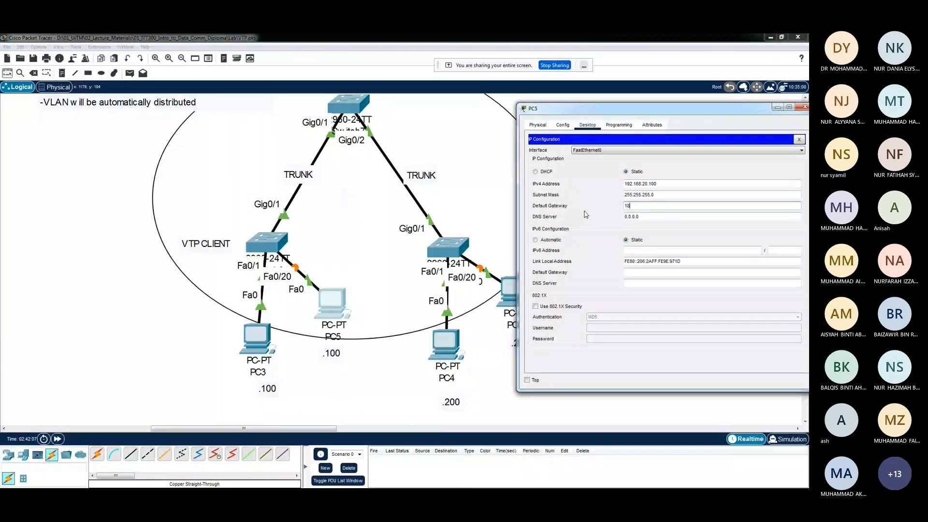
{"action": "type", "text": "2.168.20.1"}
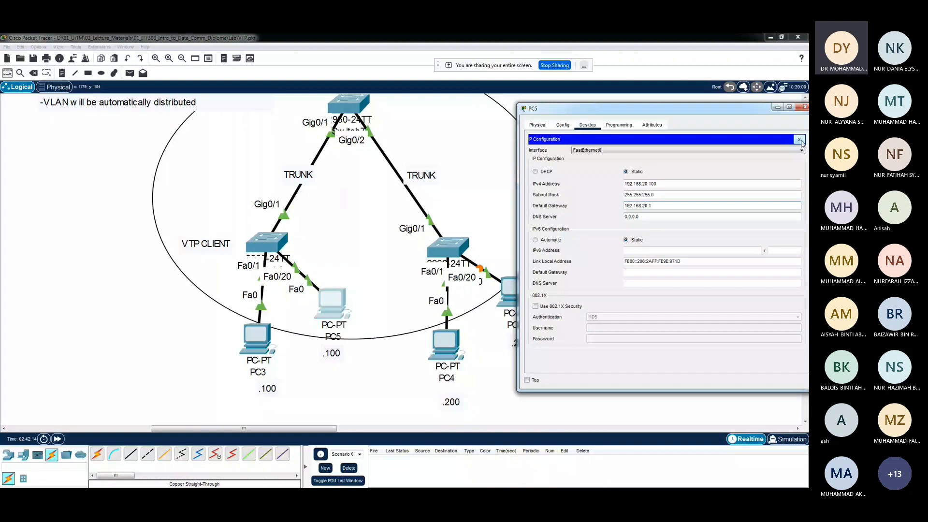
{"action": "left_click", "coordinate": [800, 140]}
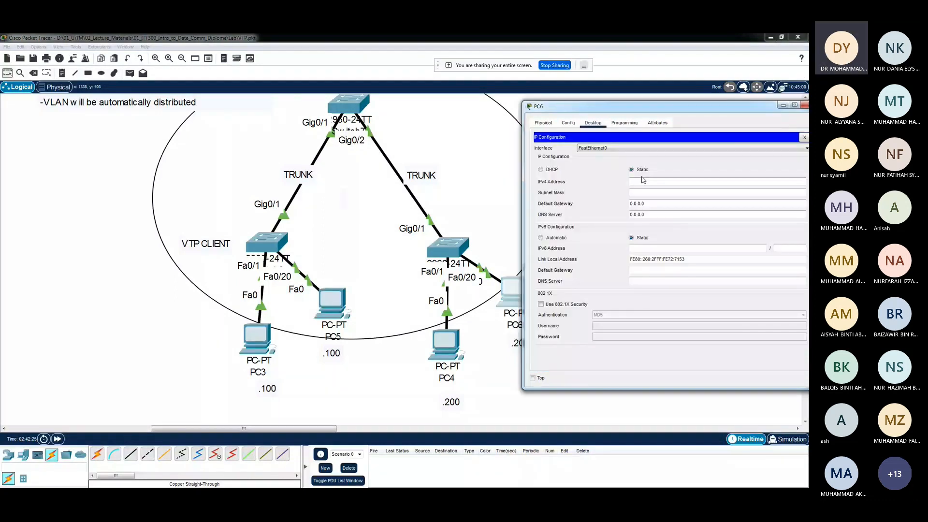
Give PC6 the static IPv4 address 192.168.20.200, subnet mask 255.255.255.0 and default gateway 192.168.20.1
{"action": "left_click", "coordinate": [644, 181]}
{"action": "type", "text": "192.168.20.200"}
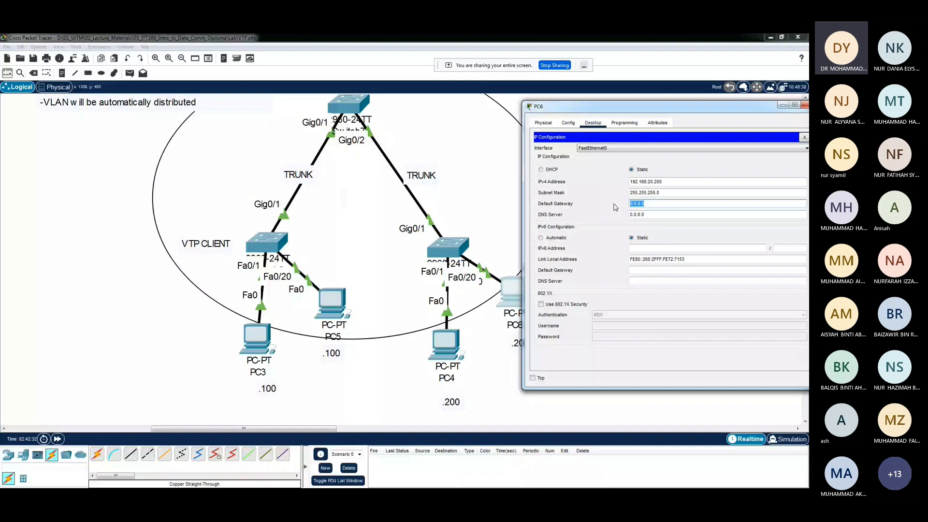
{"action": "type", "text": "192.168.20.1"}
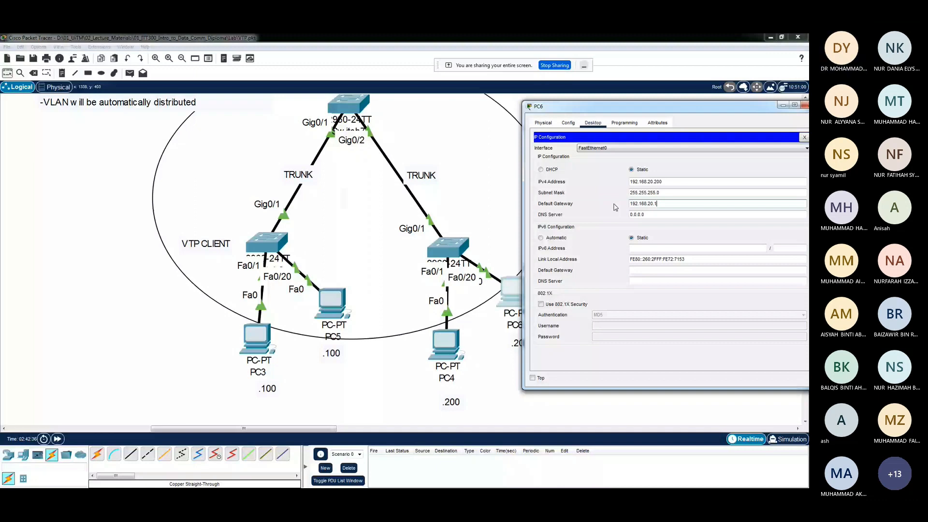
{"action": "left_click", "coordinate": [804, 138]}
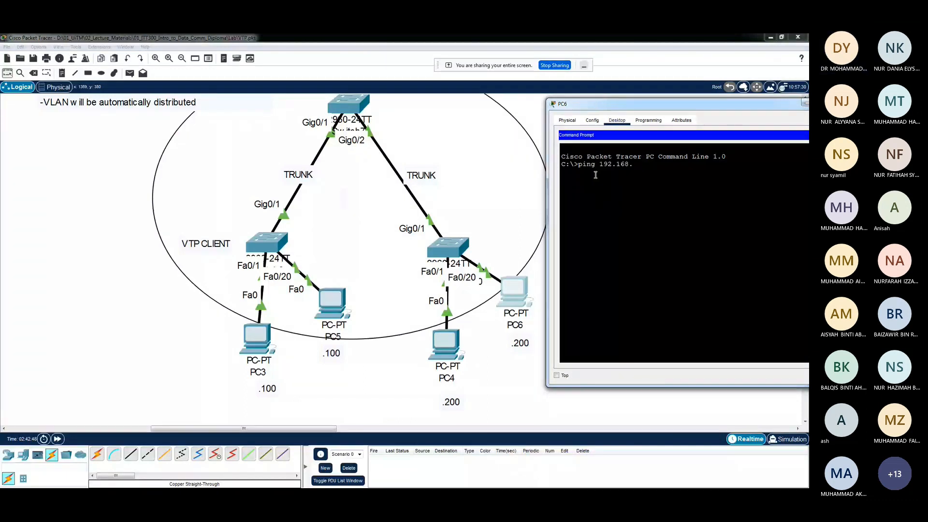
From PC6's command prompt, ping the gateway 192.168.20.1 twice and PC5 at 192.168.20.100 once
{"action": "type", "text": "20.1"}
{"action": "key", "text": "Return"}
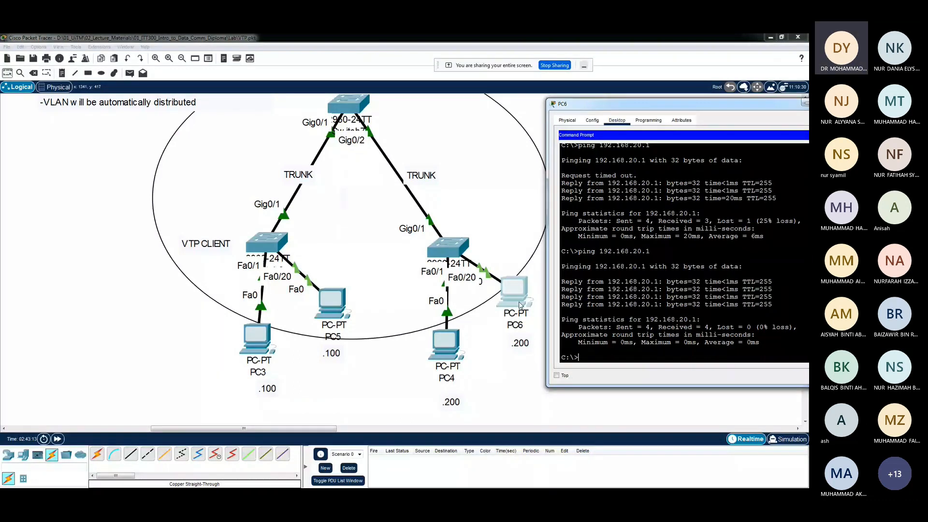
{"action": "type", "text": "ping 192.16"}
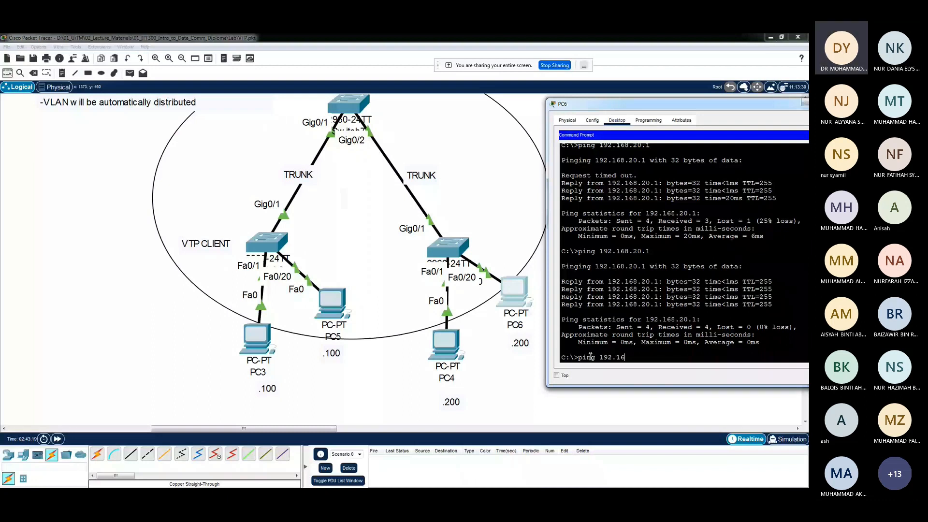
{"action": "type", "text": "8.20.100"}
{"action": "key", "text": "Return"}
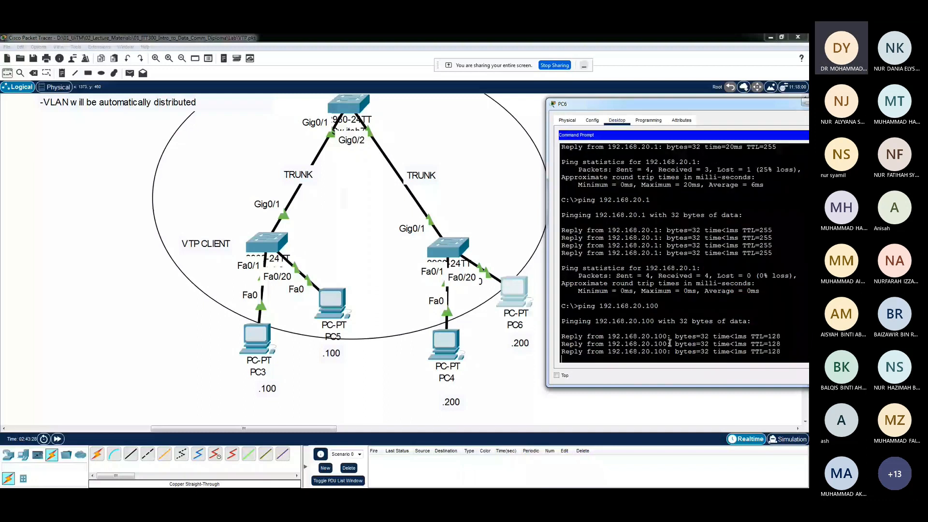
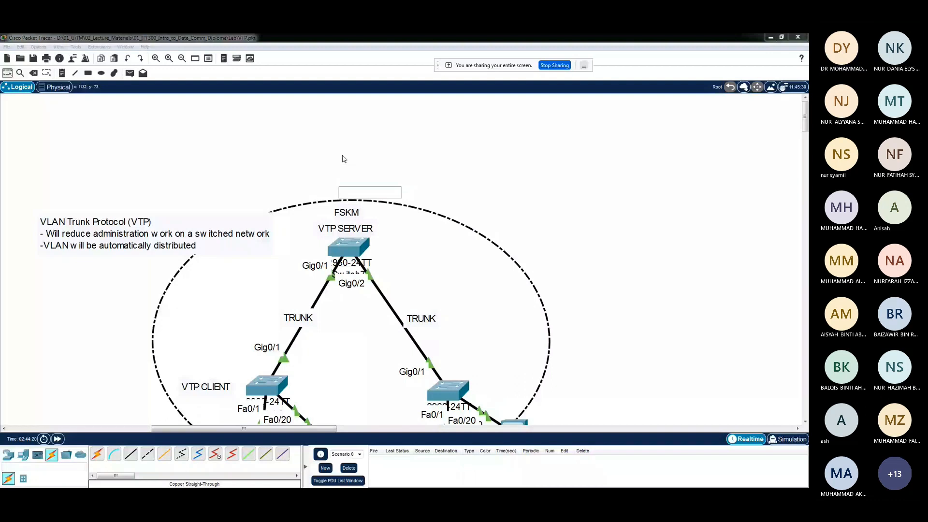
Add the note "- Redundancy" to the workspace beneath the VLAN Trunk Protocol notes
{"action": "scroll", "coordinate": [344, 158], "scroll_direction": "down", "scroll_amount": 3}
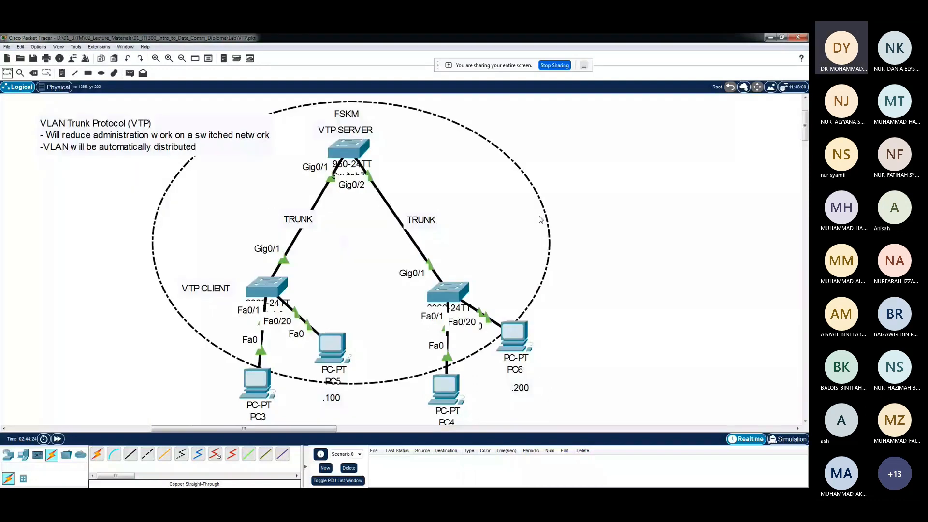
{"action": "scroll", "coordinate": [541, 219], "scroll_direction": "down", "scroll_amount": 9}
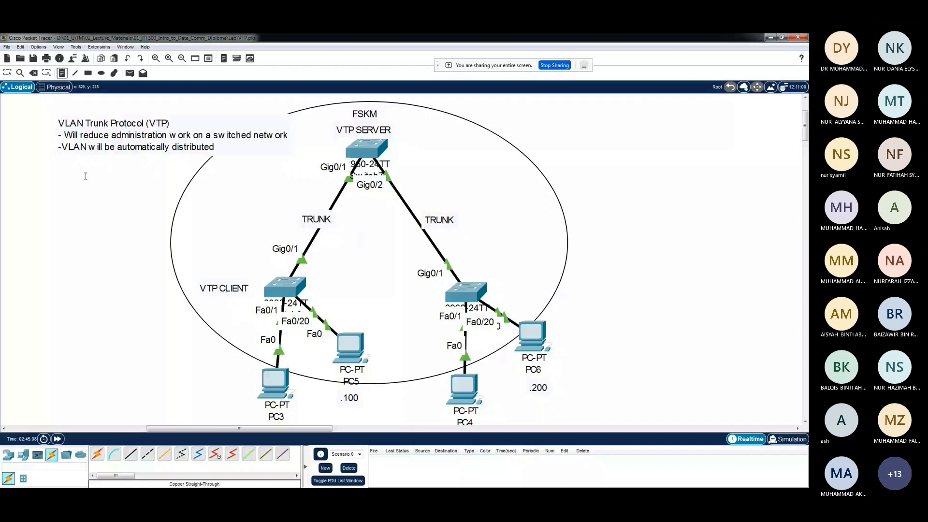
{"action": "left_click", "coordinate": [86, 176]}
{"action": "type", "text": "- Red"}
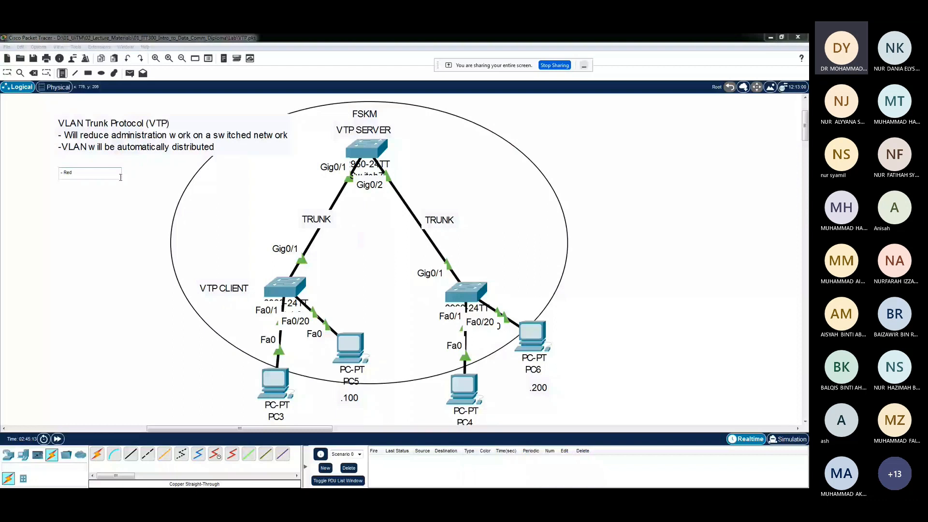
{"action": "type", "text": "undancy"}
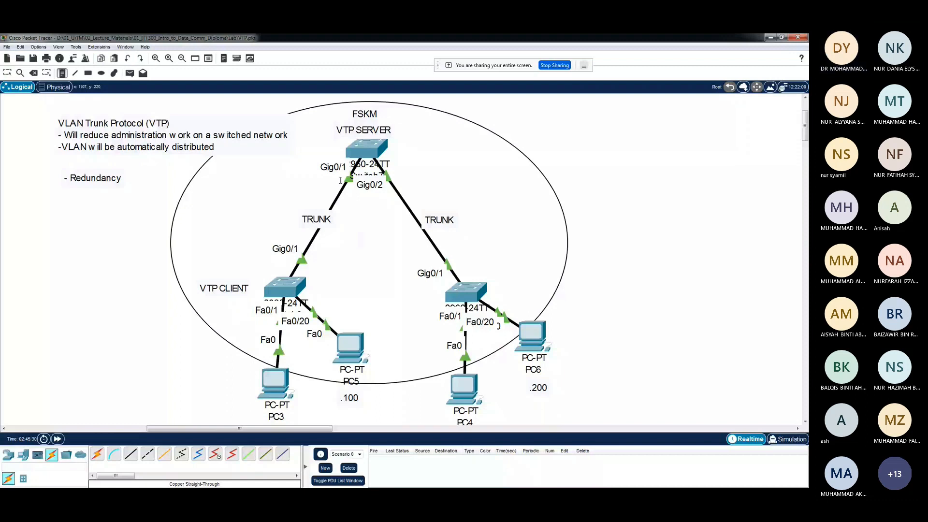
{"action": "scroll", "coordinate": [628, 258], "scroll_direction": "down", "scroll_amount": 5}
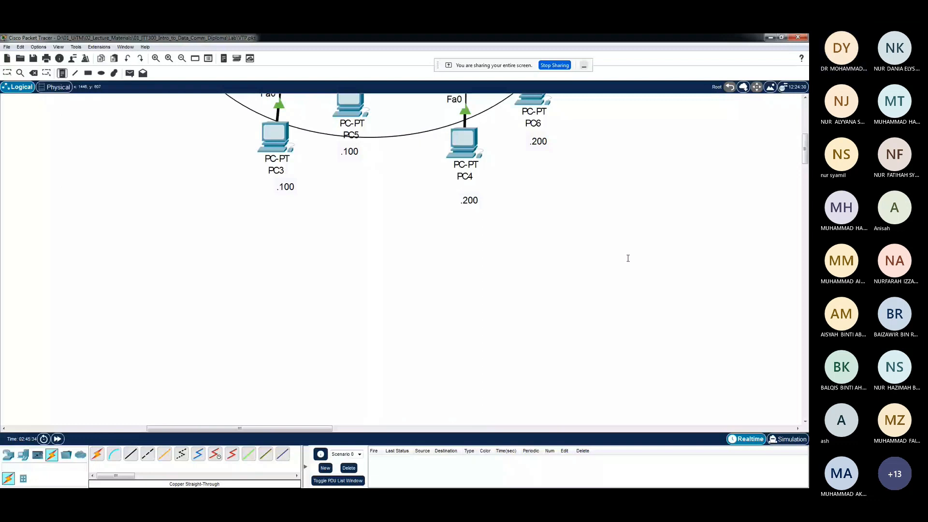
{"action": "scroll", "coordinate": [628, 258], "scroll_direction": "left", "scroll_amount": 9}
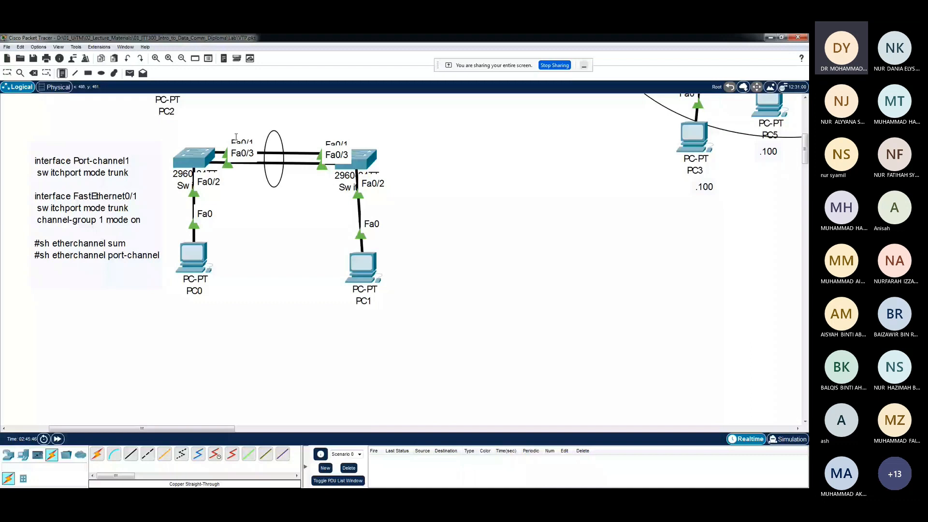
{"action": "scroll", "coordinate": [236, 137], "scroll_direction": "up", "scroll_amount": 2}
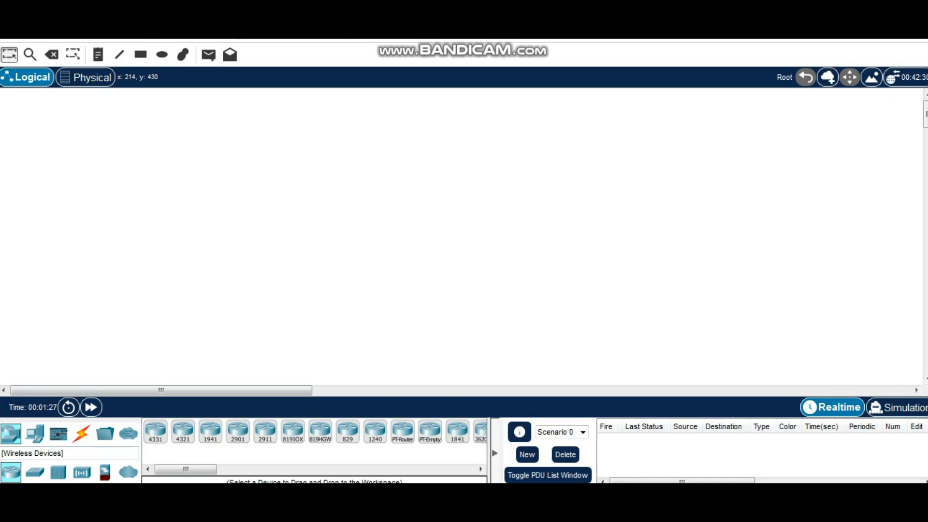
Place three 2960-24TT switches in a triangle on the empty workspace, with Switch0 above Switch1 and Switch2
{"action": "left_click_drag", "start_coordinate": [34, 472], "coordinate": [341, 192]}
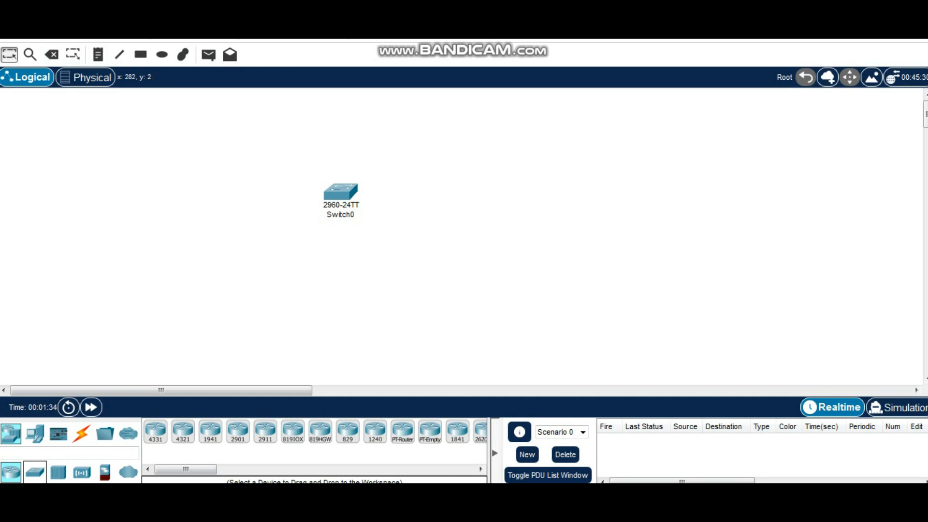
{"action": "key", "text": "ctrl+i"}
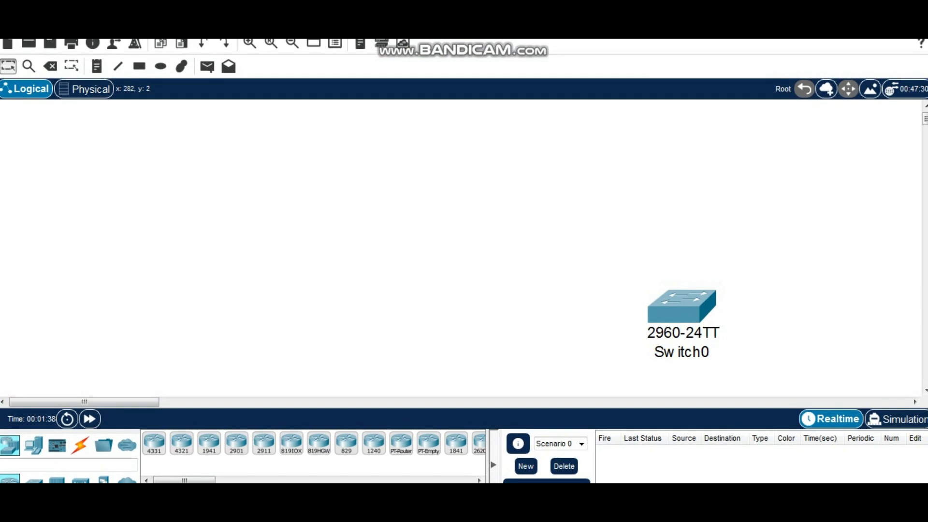
{"action": "left_click_drag", "start_coordinate": [686, 302], "coordinate": [481, 159]}
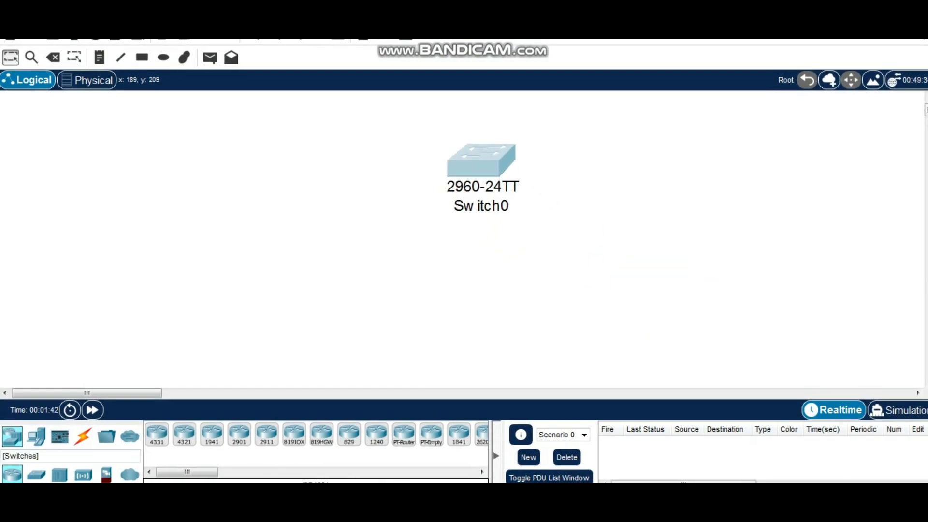
{"action": "left_click_drag", "start_coordinate": [36, 475], "coordinate": [349, 322]}
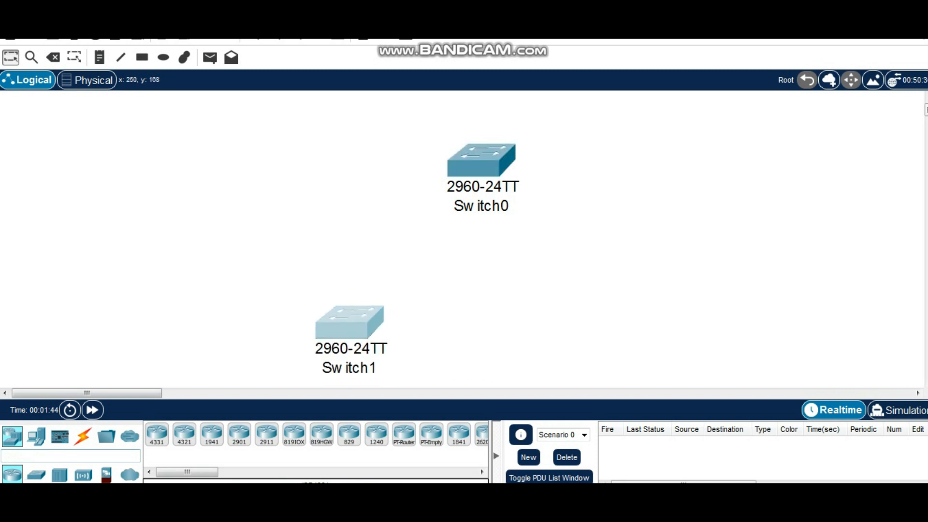
{"action": "left_click_drag", "start_coordinate": [36, 475], "coordinate": [611, 325]}
Connect Switch0's Fa0/1 to Switch1's Fa0/1 with a copper straight-through cable
{"action": "left_click", "coordinate": [83, 436]}
{"action": "left_click", "coordinate": [212, 434]}
{"action": "left_click", "coordinate": [476, 162]}
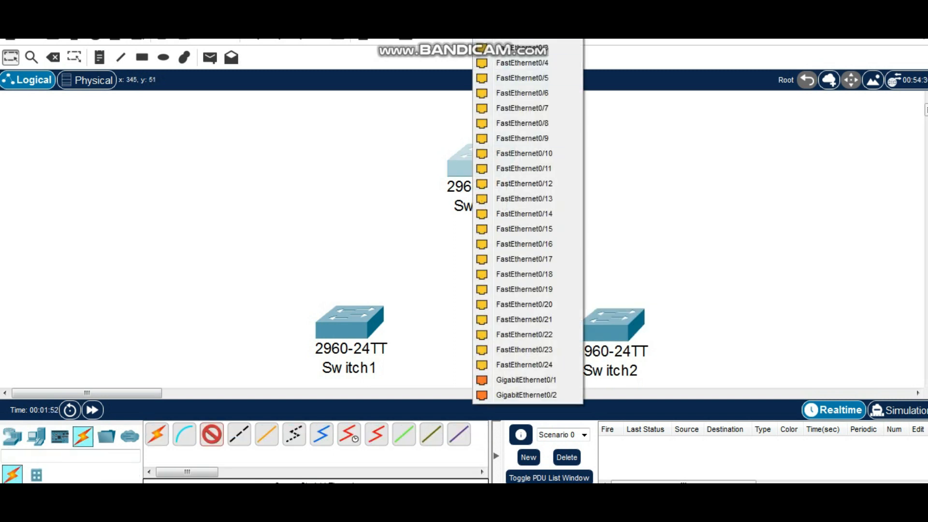
{"action": "left_click", "coordinate": [522, 63]}
{"action": "left_click", "coordinate": [356, 304]}
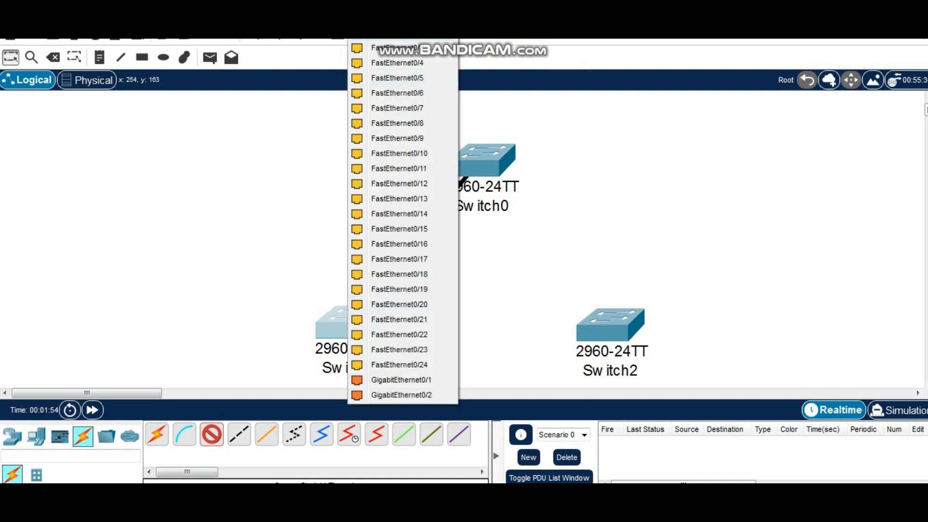
{"action": "left_click", "coordinate": [396, 18]}
Add a second copper straight-through link between Switch0's Fa0/2 and Switch1's Fa0/2
{"action": "left_click", "coordinate": [212, 434]}
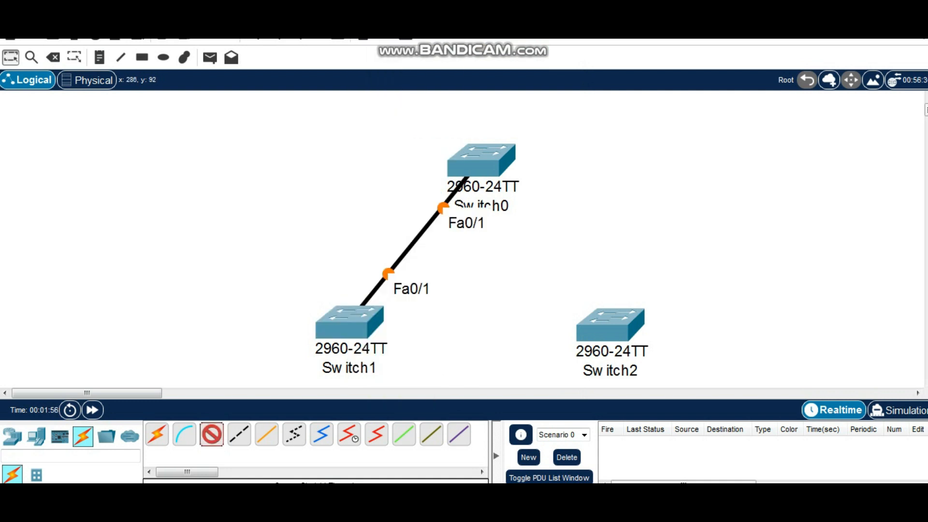
{"action": "left_click", "coordinate": [488, 160]}
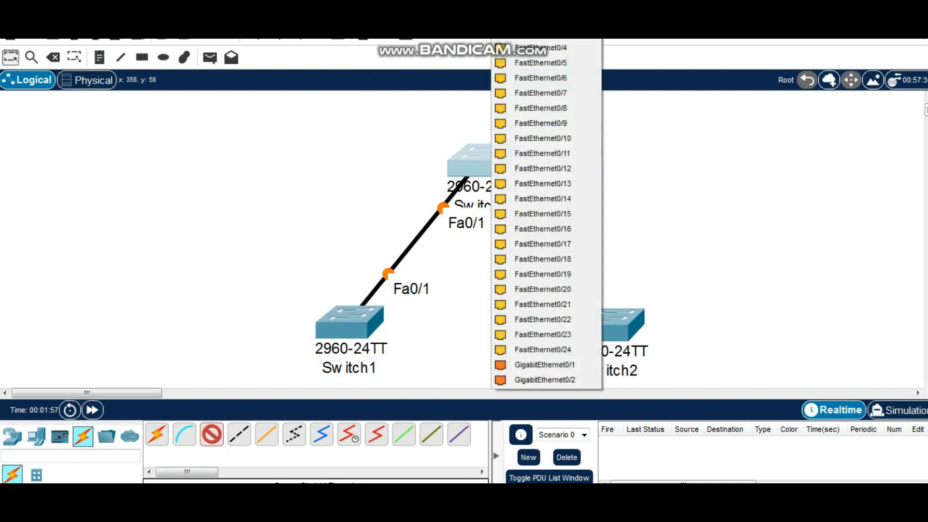
{"action": "left_click", "coordinate": [536, 18]}
{"action": "left_click", "coordinate": [356, 325]}
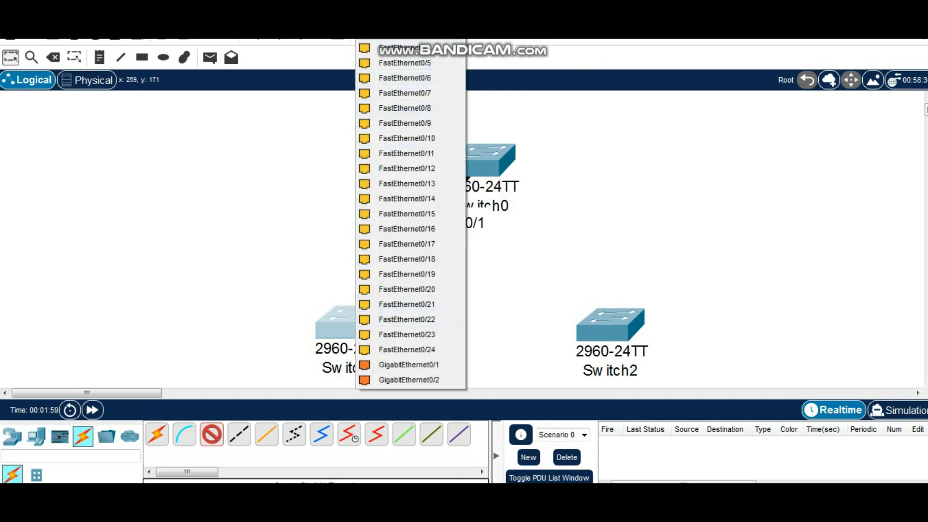
{"action": "left_click", "coordinate": [396, 18]}
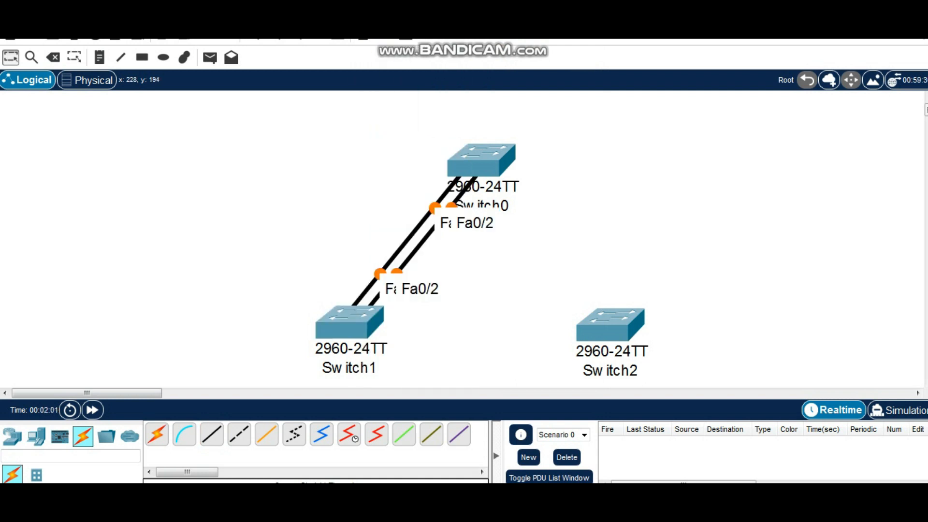
Connect Switch0's Fa0/3 to Switch2's Fa0/3 with a copper straight-through cable
{"action": "left_click", "coordinate": [211, 434]}
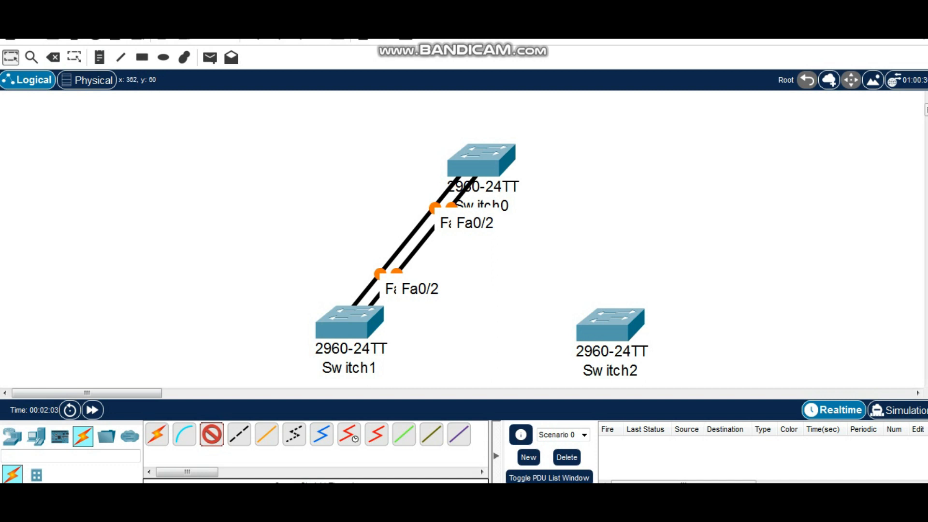
{"action": "left_click", "coordinate": [498, 162]}
{"action": "left_click", "coordinate": [549, 18]}
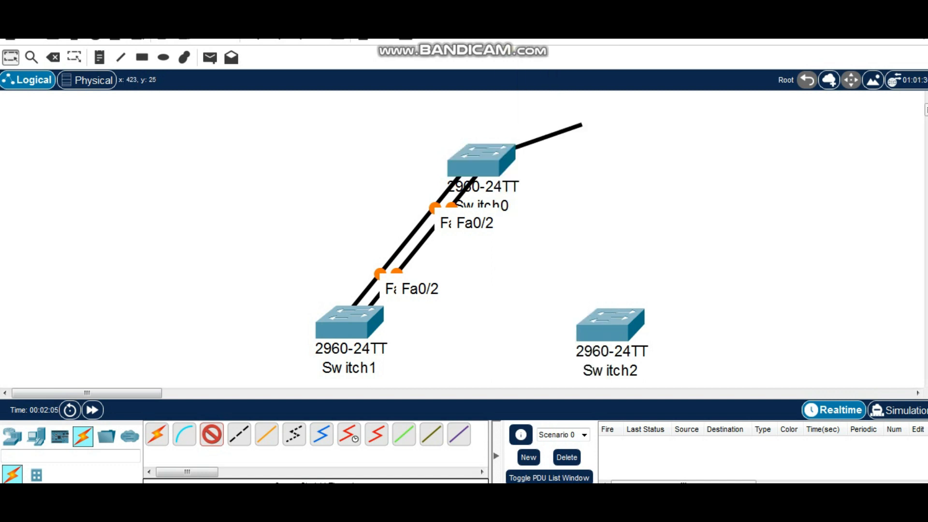
{"action": "left_click", "coordinate": [613, 317]}
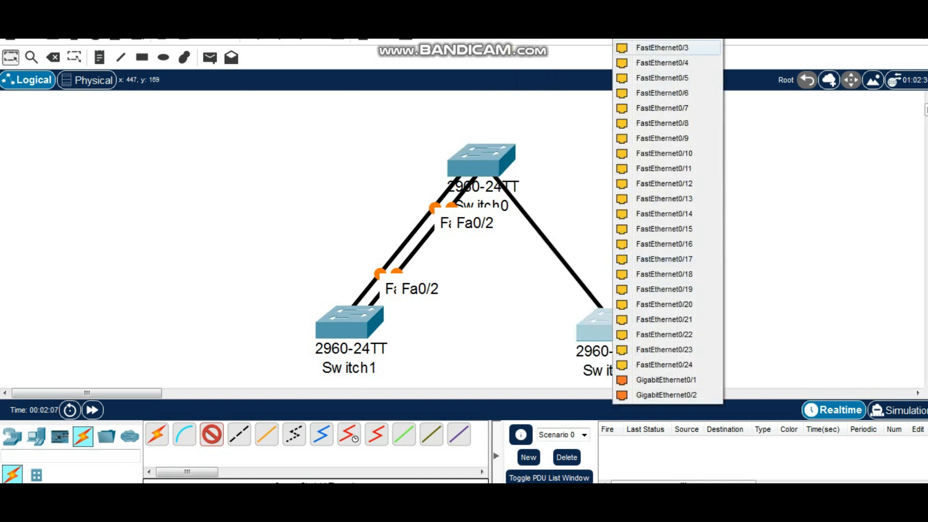
{"action": "left_click", "coordinate": [662, 48]}
Add a second copper straight-through link between Switch0's Fa0/4 and Switch2's Fa0/4
{"action": "left_click", "coordinate": [211, 434]}
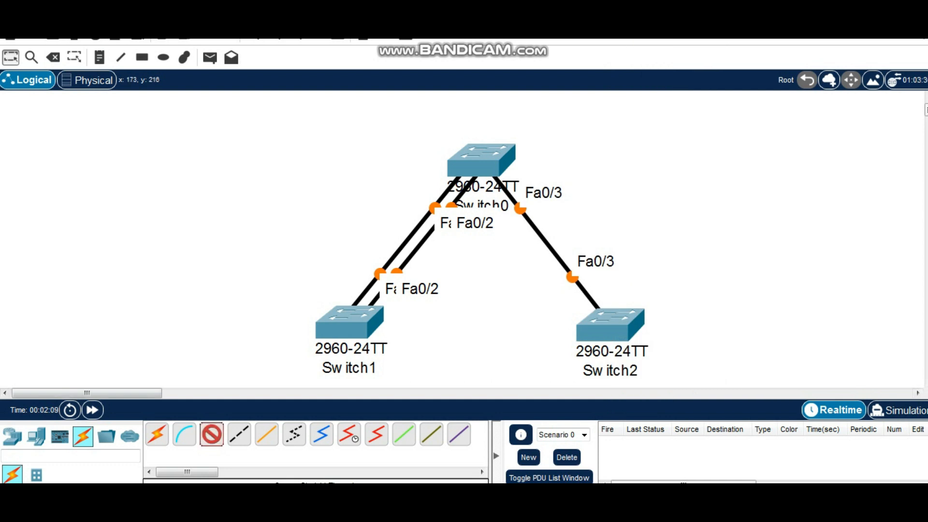
{"action": "left_click", "coordinate": [484, 160]}
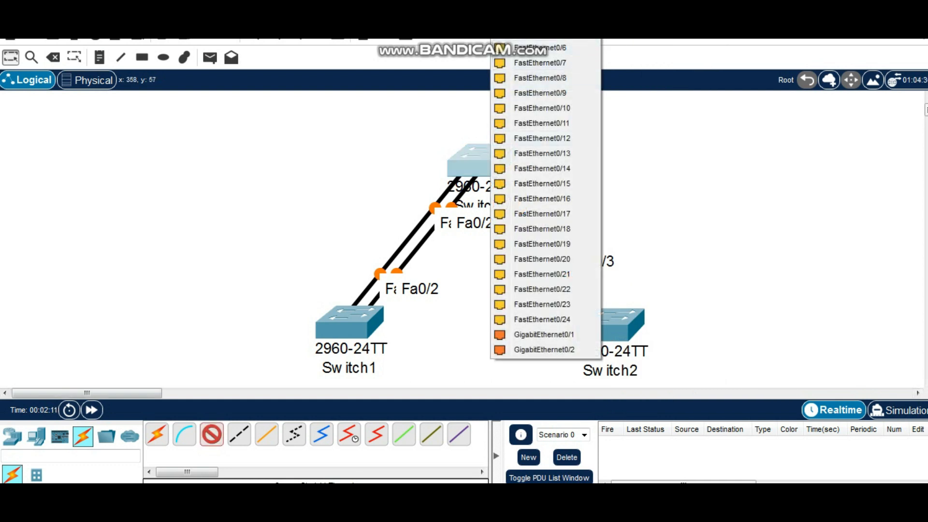
{"action": "left_click", "coordinate": [548, 18]}
{"action": "left_click", "coordinate": [610, 331]}
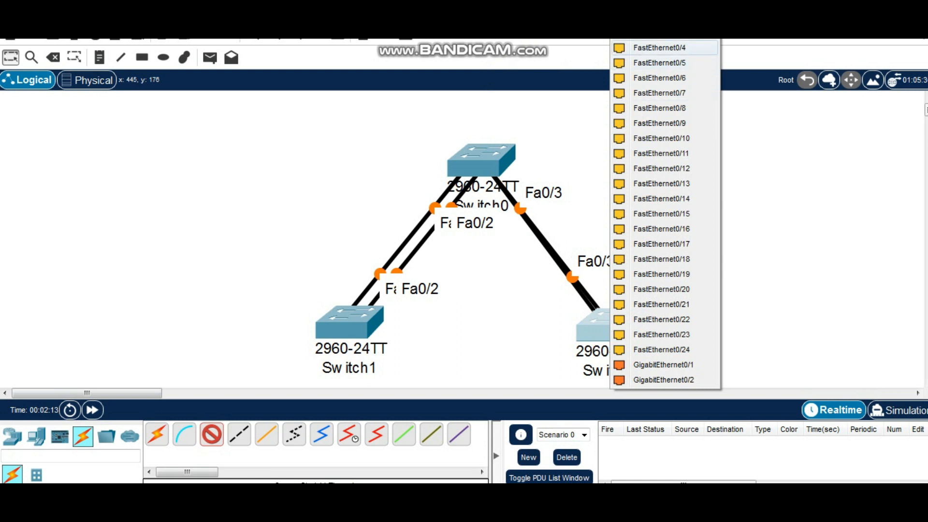
{"action": "left_click", "coordinate": [660, 47]}
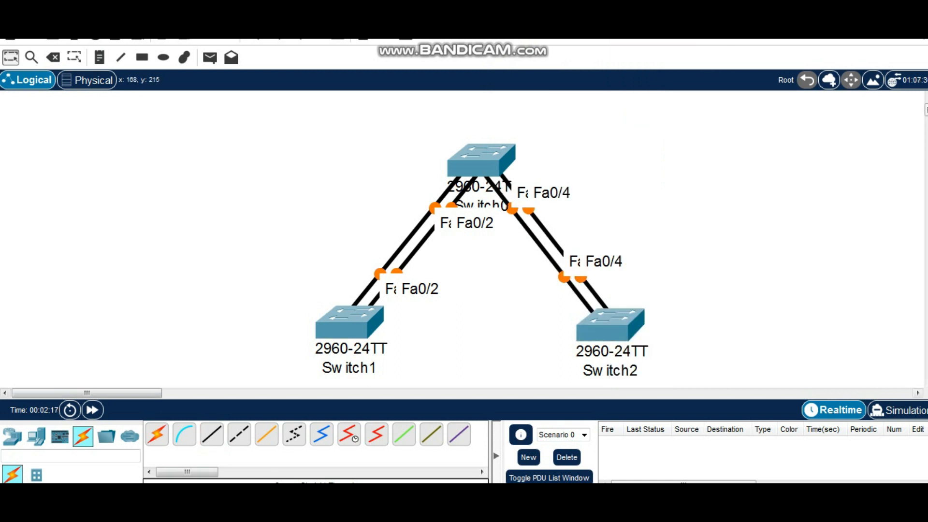
{"action": "left_click", "coordinate": [356, 321]}
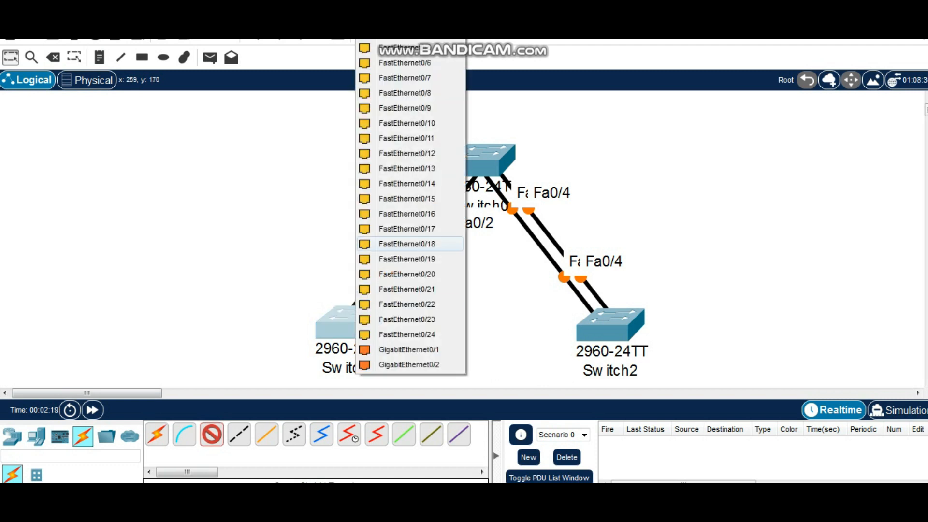
{"action": "left_click", "coordinate": [420, 48]}
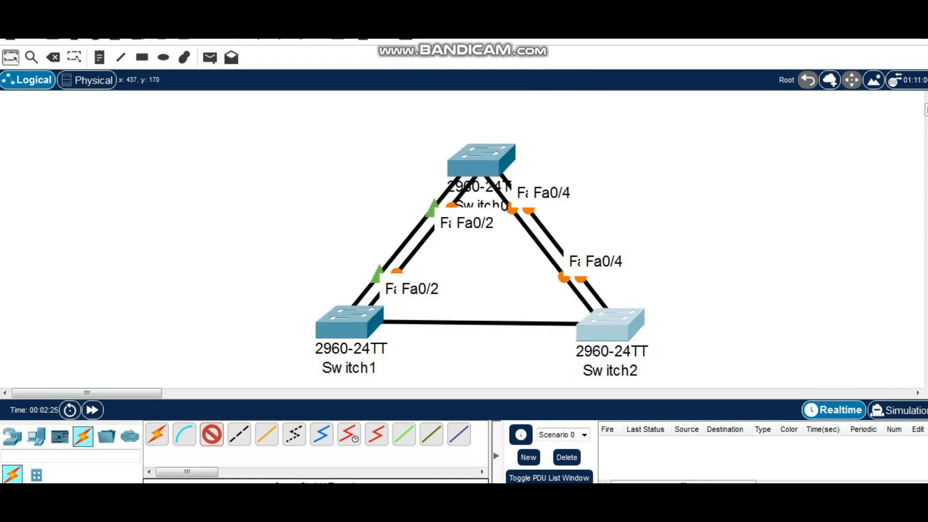
{"action": "left_click", "coordinate": [599, 329]}
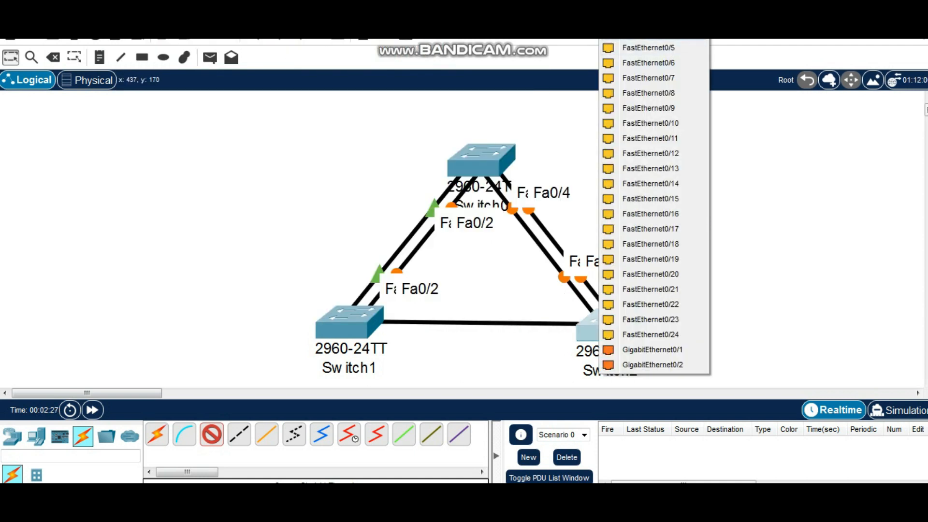
{"action": "left_click", "coordinate": [324, 138]}
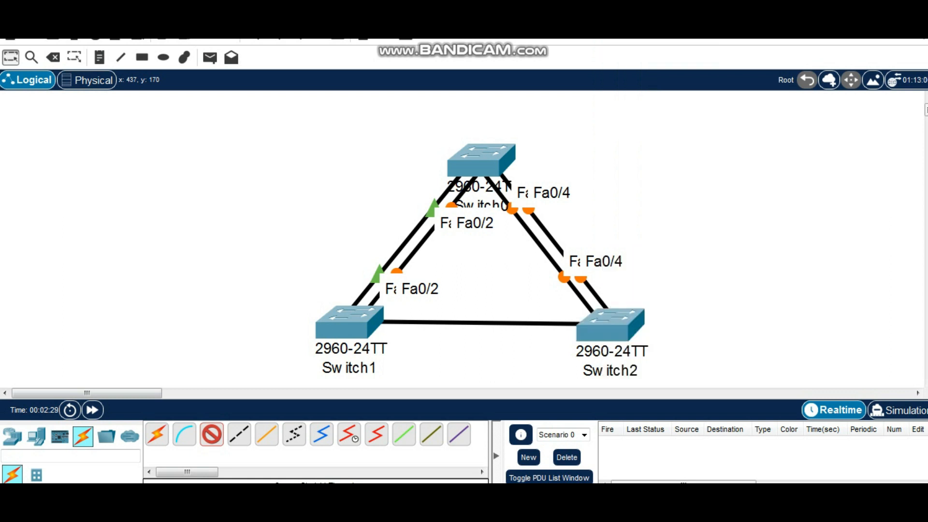
{"action": "left_click", "coordinate": [368, 323]}
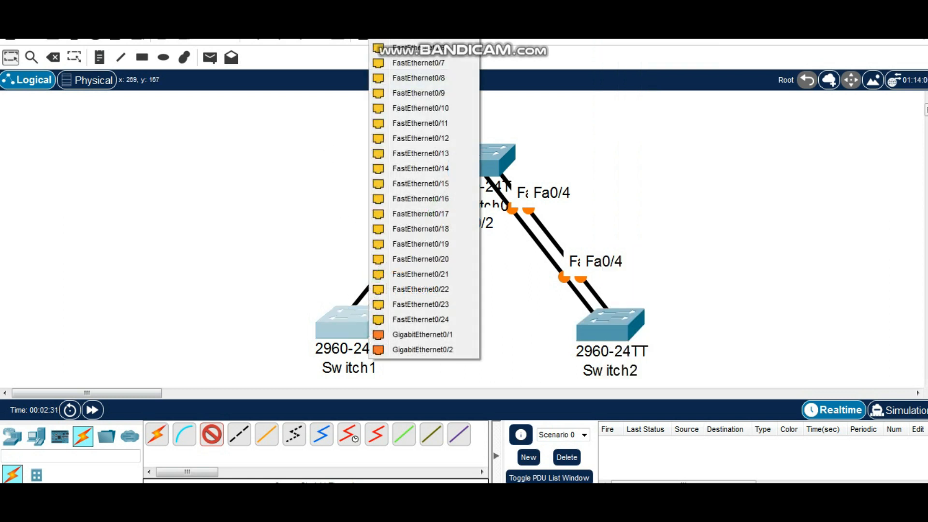
{"action": "left_click", "coordinate": [418, 34]}
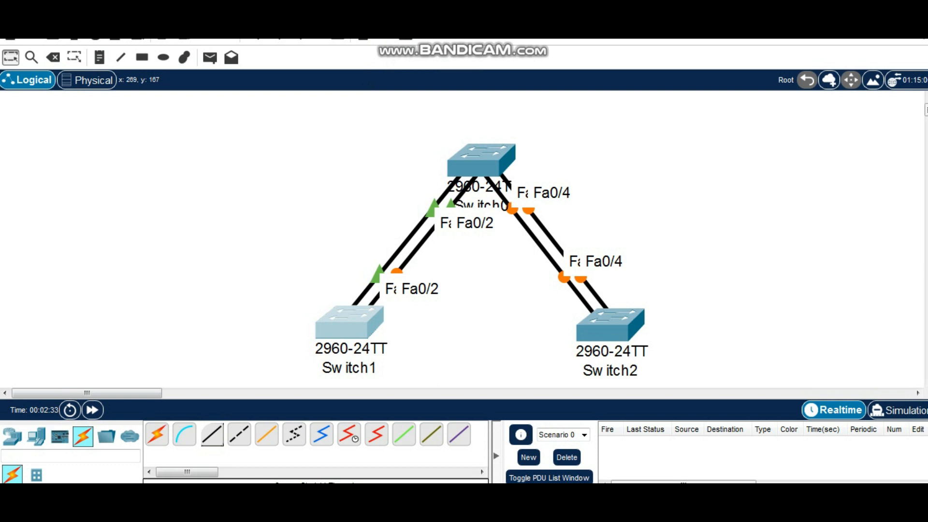
Connect Switch1's Fa0/5 to Switch2's Fa0/5 with a copper straight-through cable
{"action": "left_click", "coordinate": [212, 434]}
{"action": "left_click", "coordinate": [366, 321]}
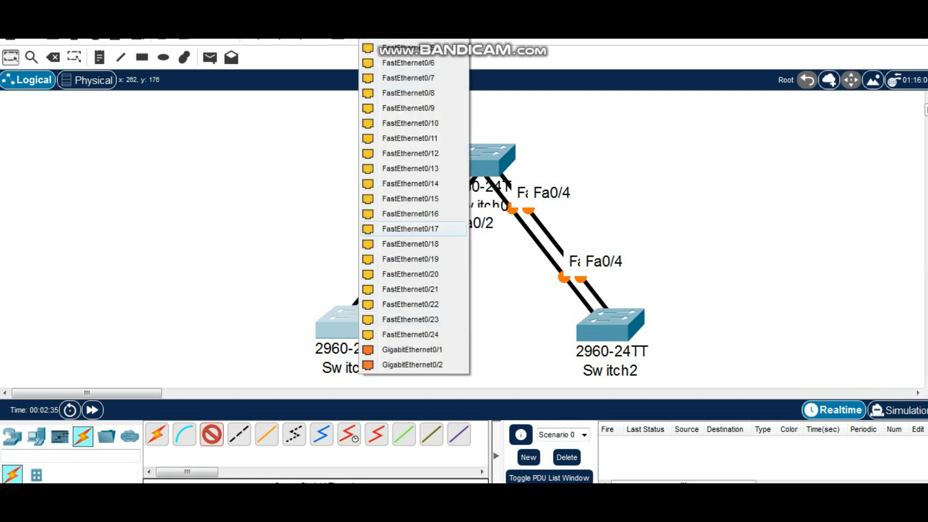
{"action": "left_click", "coordinate": [409, 47]}
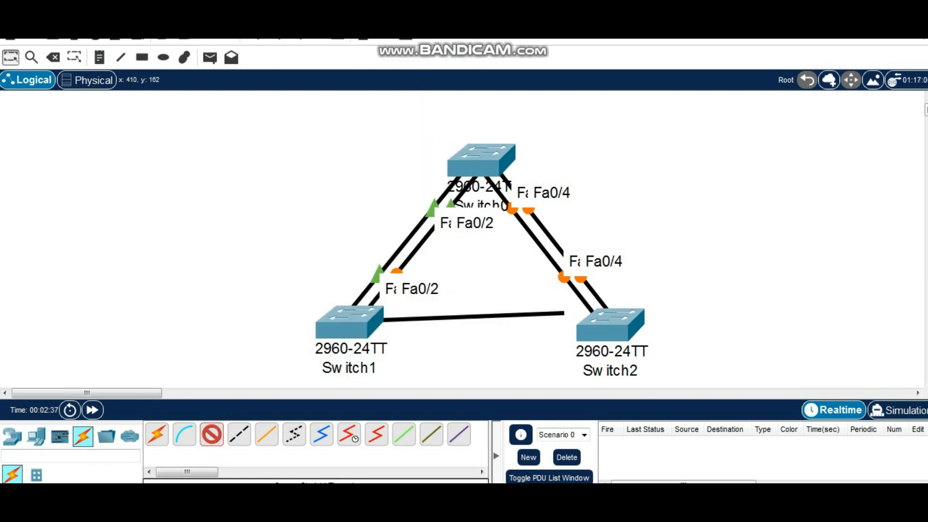
{"action": "left_click", "coordinate": [610, 325]}
{"action": "left_click", "coordinate": [638, 47]}
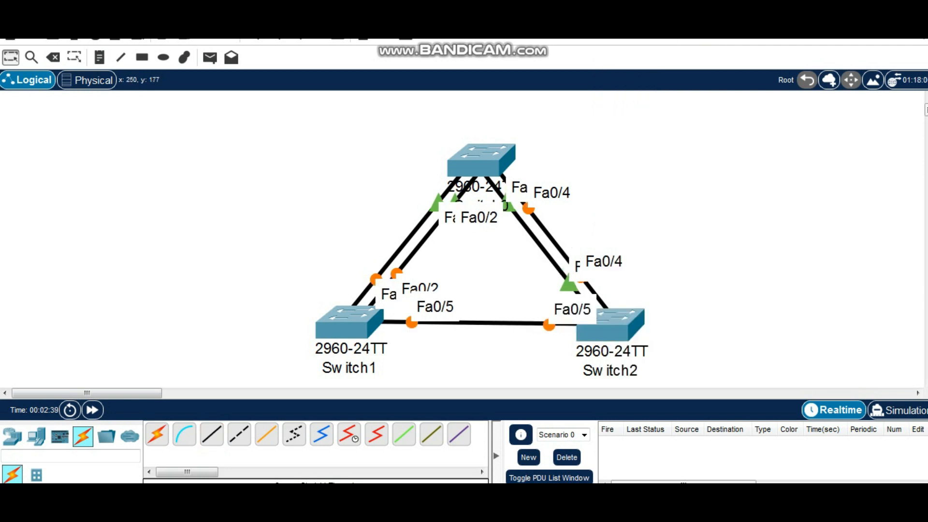
Add a second copper straight-through link between Switch1's Fa0/6 and Switch2's Fa0/6
{"action": "left_click", "coordinate": [212, 434]}
{"action": "left_click", "coordinate": [357, 323]}
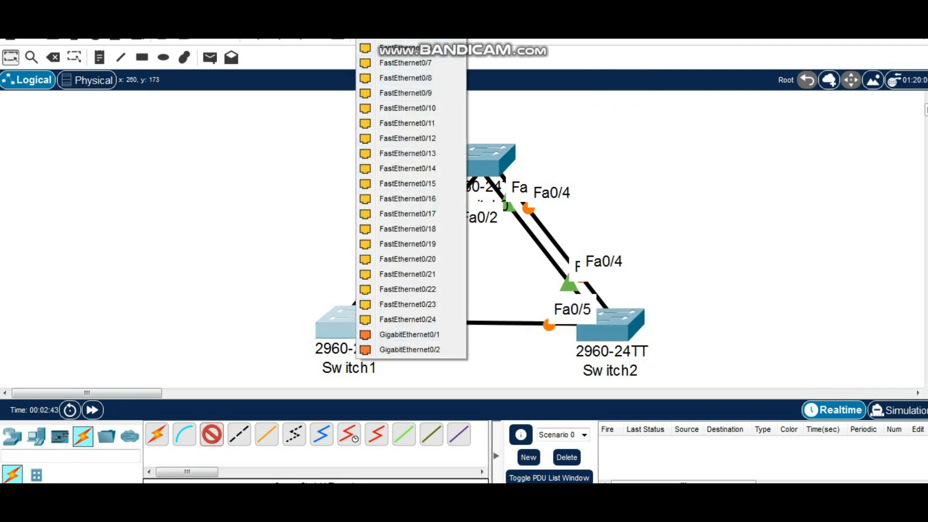
{"action": "left_click", "coordinate": [411, 48]}
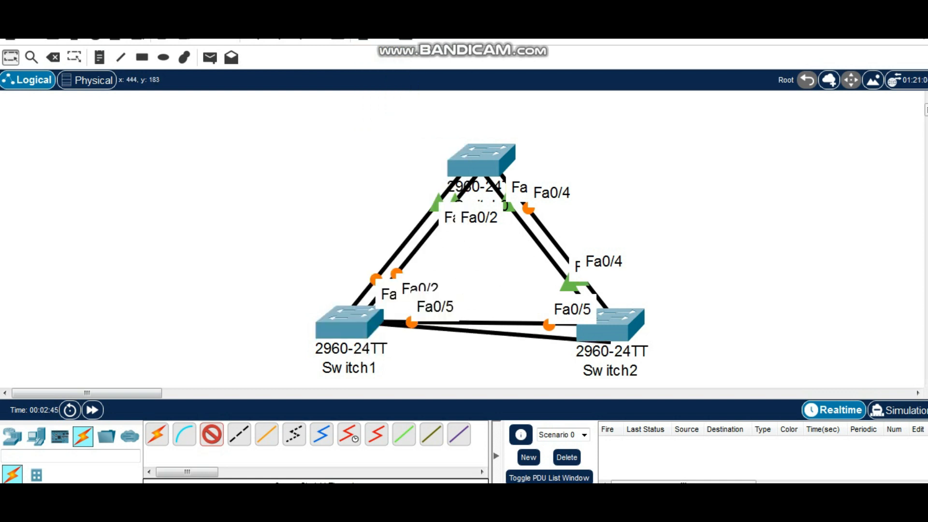
{"action": "left_click", "coordinate": [614, 335]}
{"action": "left_click", "coordinate": [664, 47]}
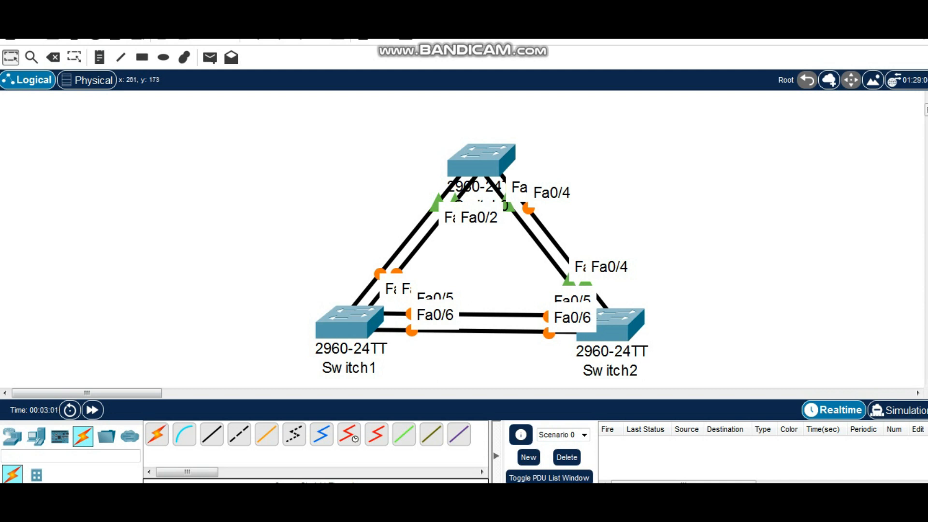
Add a note reading "BLK (BLOCKING STATE)" and place it beside the orange port markers above Switch1
{"action": "mouse_move", "coordinate": [349, 322]}
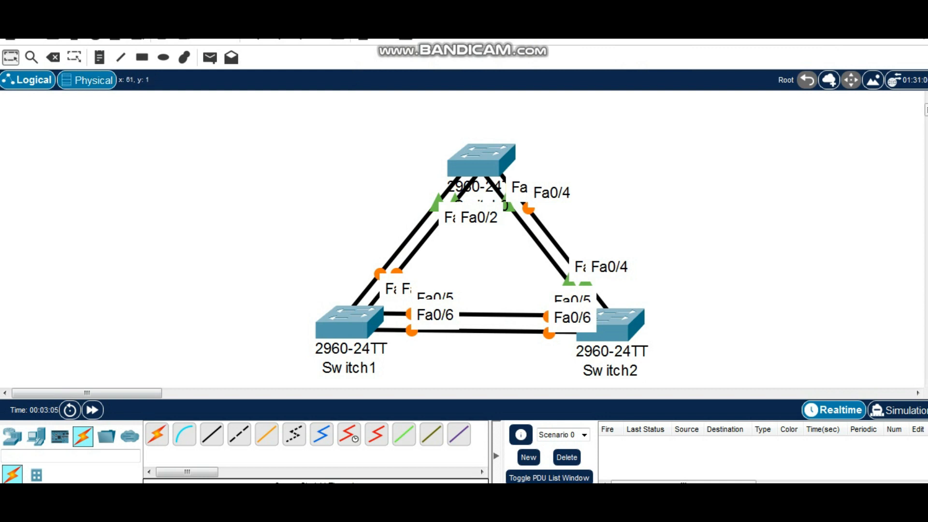
{"action": "left_click", "coordinate": [99, 58]}
{"action": "left_click", "coordinate": [332, 270]}
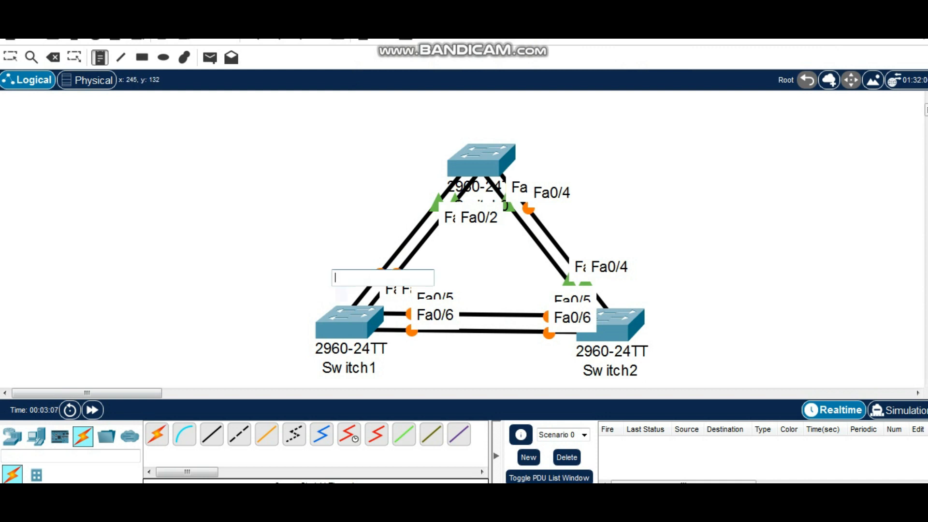
{"action": "type", "text": "BL"}
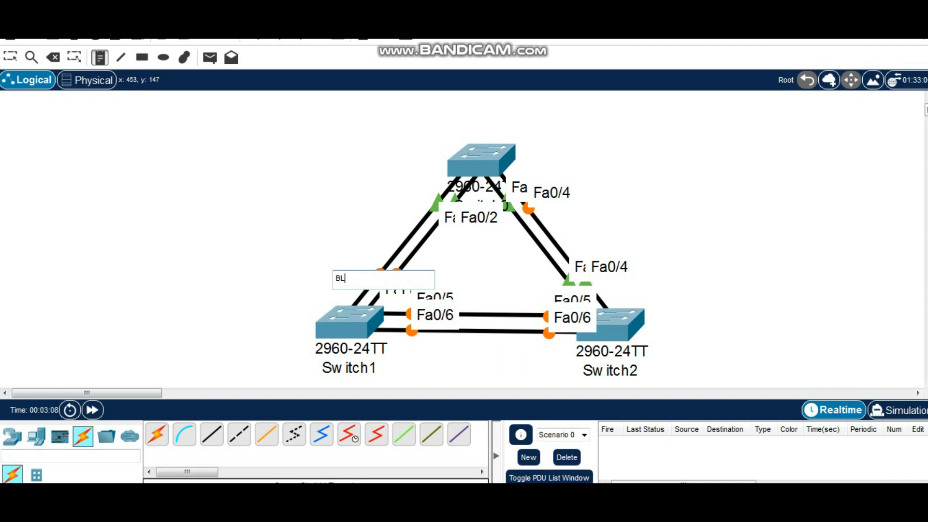
{"action": "type", "text": "K (BLOCKING STATE"}
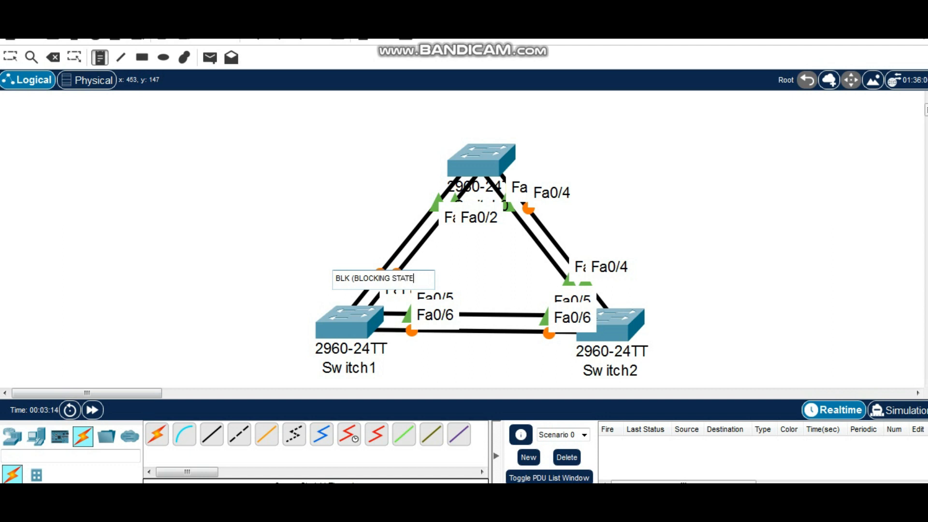
{"action": "type", "text": ")"}
{"action": "key", "text": "Return"}
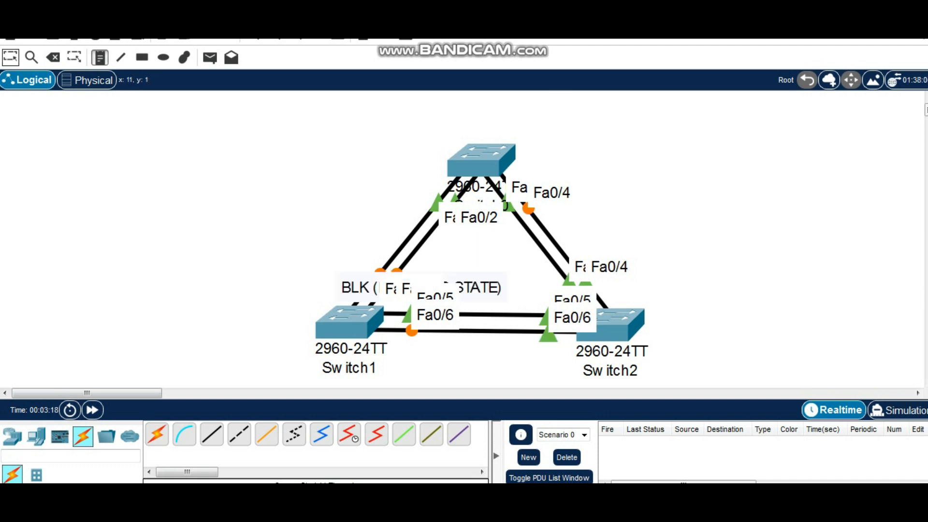
{"action": "left_click", "coordinate": [11, 57]}
{"action": "left_click_drag", "start_coordinate": [345, 288], "coordinate": [203, 276]}
{"action": "left_click", "coordinate": [252, 195]}
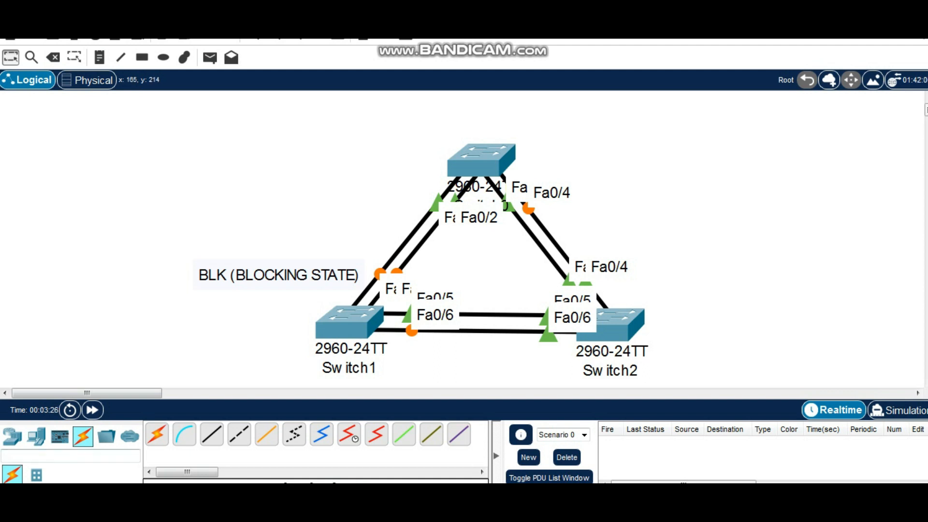
Add a note reading "FWD (FORWARDING STATE)" and place it beside the green port markers below Switch0
{"action": "left_click", "coordinate": [100, 57]}
{"action": "left_click", "coordinate": [333, 193]}
{"action": "type", "text": "F"}
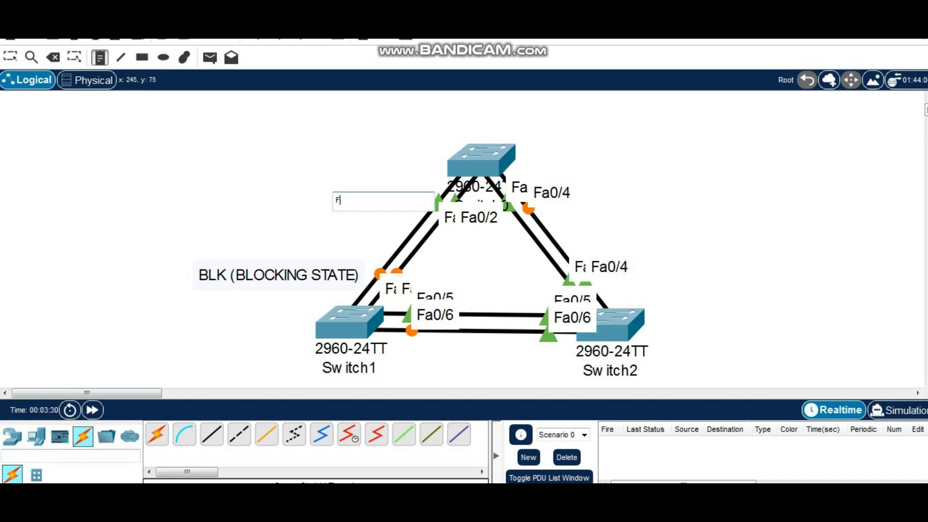
{"action": "type", "text": "WD (FORWARDING STATE)"}
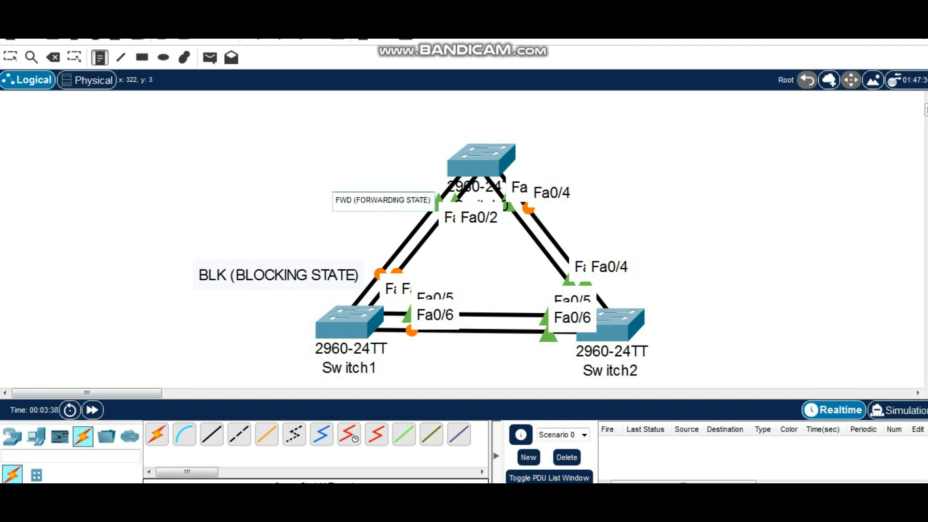
{"action": "left_click", "coordinate": [443, 97]}
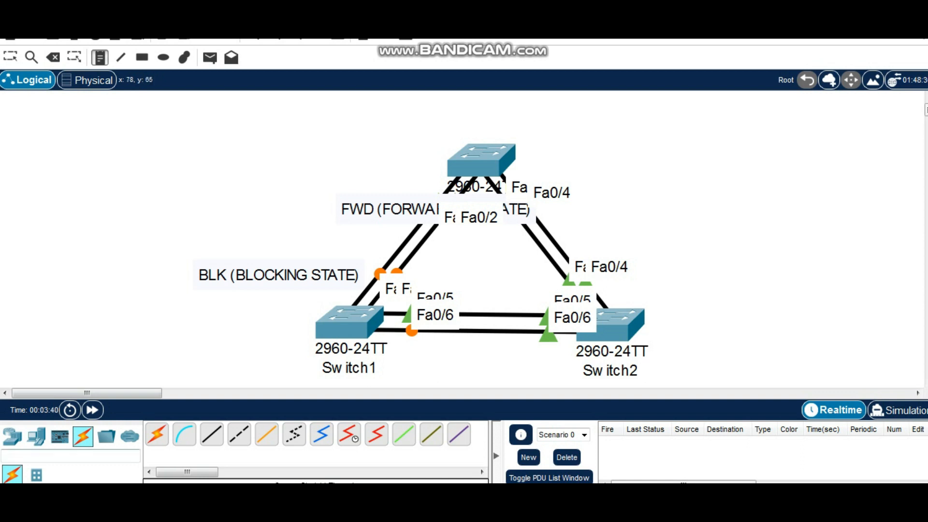
{"action": "left_click", "coordinate": [10, 57]}
{"action": "left_click_drag", "start_coordinate": [358, 209], "coordinate": [240, 199]}
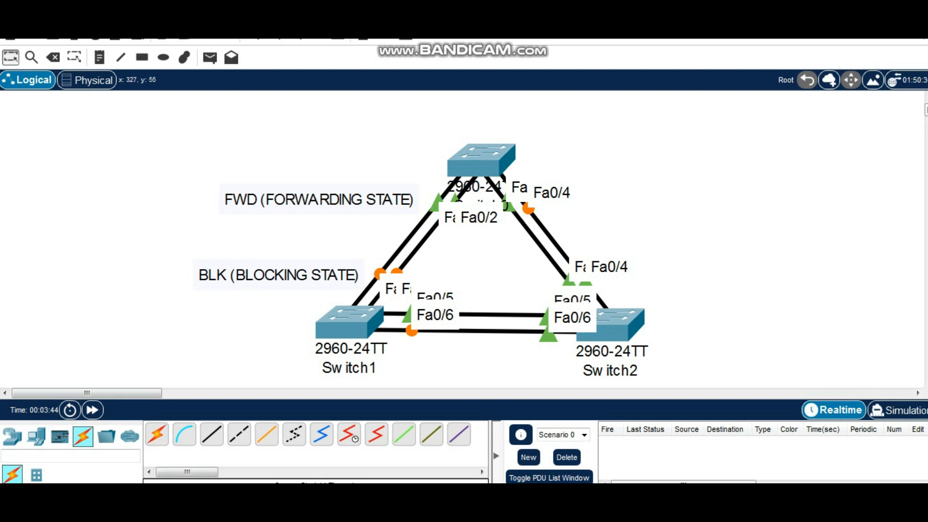
Open Switch0's command line beside the topology and enter privileged EXEC mode
{"action": "left_click", "coordinate": [481, 160]}
{"action": "left_click_drag", "start_coordinate": [450, 9], "coordinate": [691, 52]}
{"action": "left_click", "coordinate": [571, 80]}
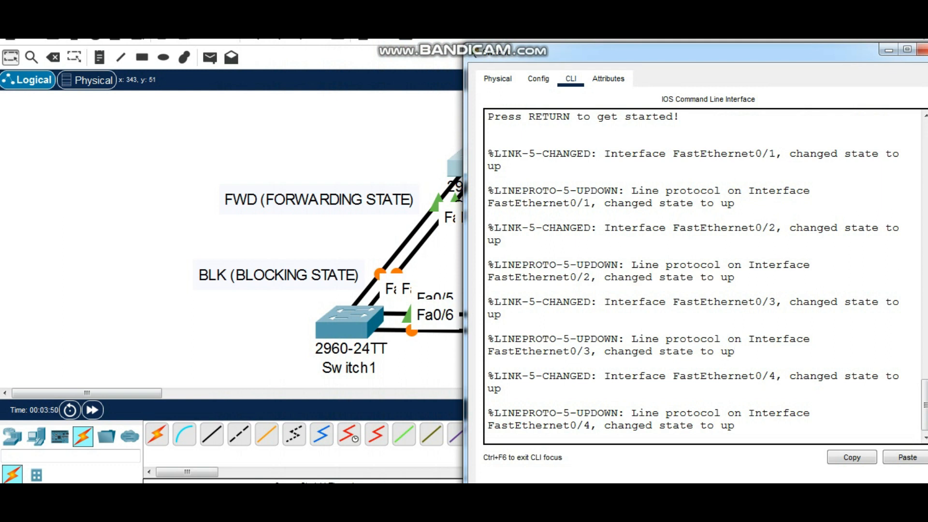
{"action": "key", "text": "Return"}
{"action": "type", "text": "en"}
{"action": "key", "text": "Return"}
{"action": "key", "text": "Return"}
{"action": "key", "text": "Return"}
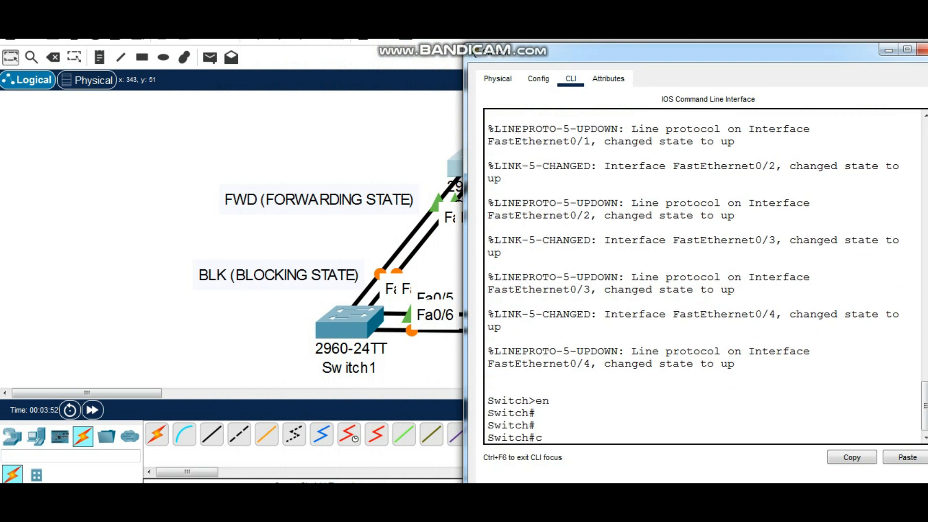
Run sh spanning-tree on Switch0, examine the state of each port against the topology, and close the switch window
{"action": "type", "text": "c"}
{"action": "key", "text": "BackSpace"}
{"action": "type", "text": "sh span"}
{"action": "key", "text": "Tab"}
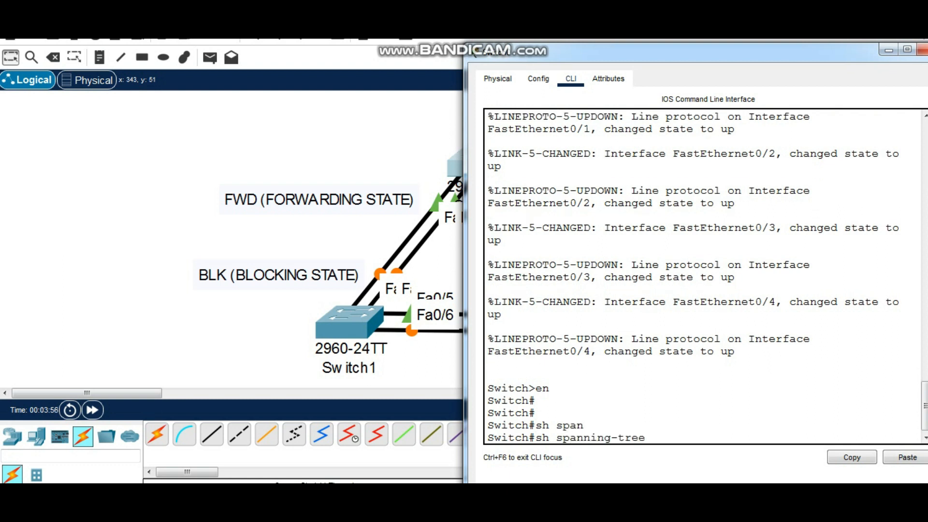
{"action": "key", "text": "Return"}
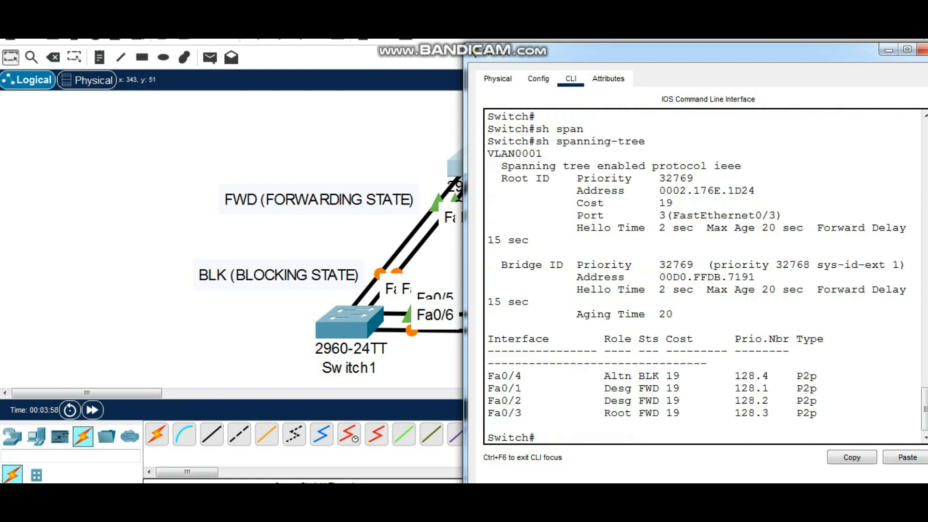
{"action": "left_click_drag", "start_coordinate": [677, 51], "coordinate": [727, 47]}
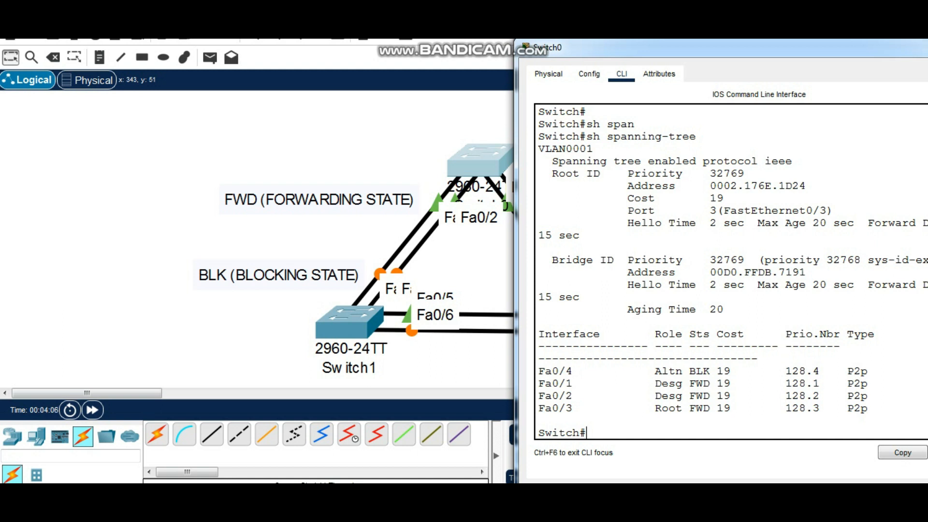
{"action": "left_click_drag", "start_coordinate": [545, 396], "coordinate": [778, 409]}
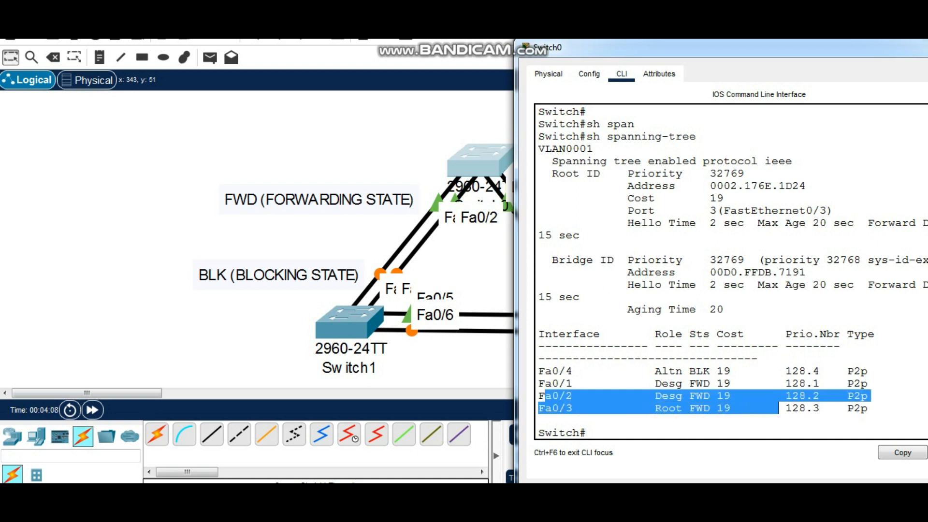
{"action": "left_click_drag", "start_coordinate": [725, 48], "coordinate": [603, 85]}
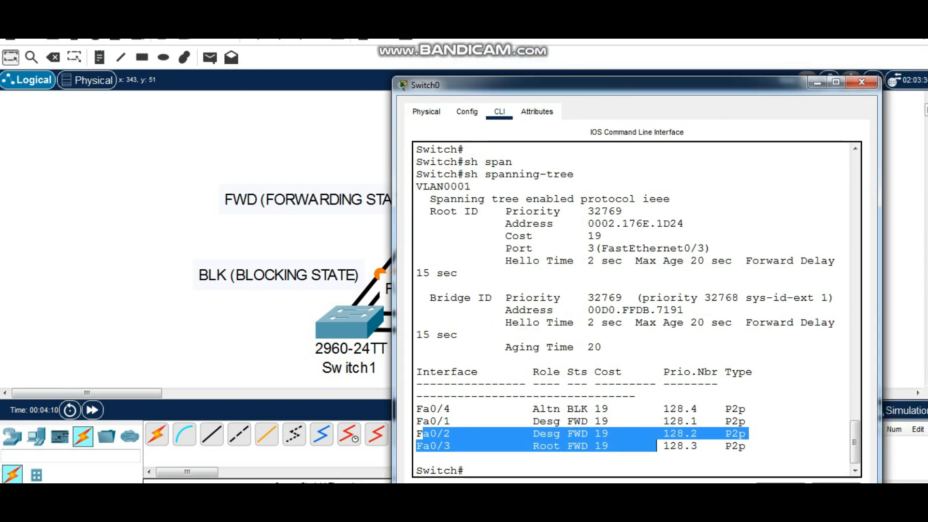
{"action": "left_click", "coordinate": [862, 82]}
Open Switch1's command line beside the topology and enter privileged EXEC mode
{"action": "left_click", "coordinate": [346, 321]}
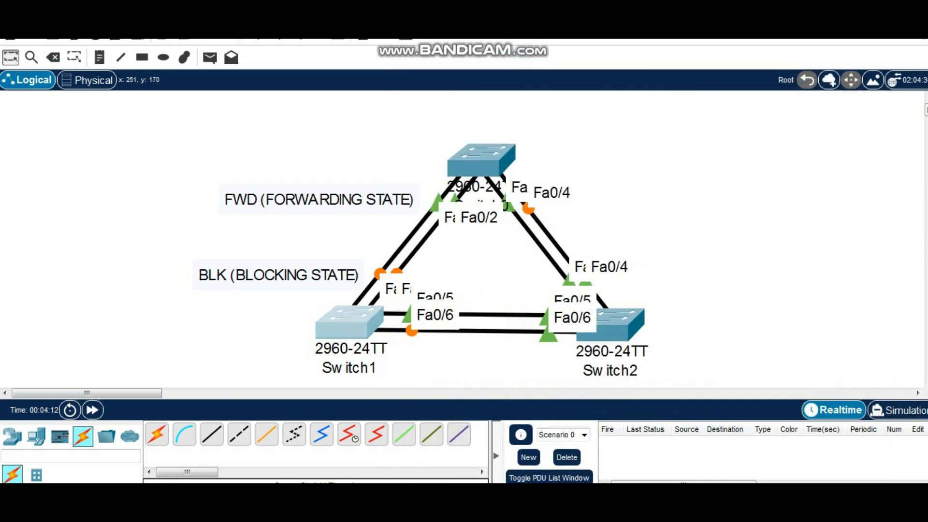
{"action": "left_click_drag", "start_coordinate": [402, 9], "coordinate": [621, 41]}
{"action": "left_click", "coordinate": [550, 67]}
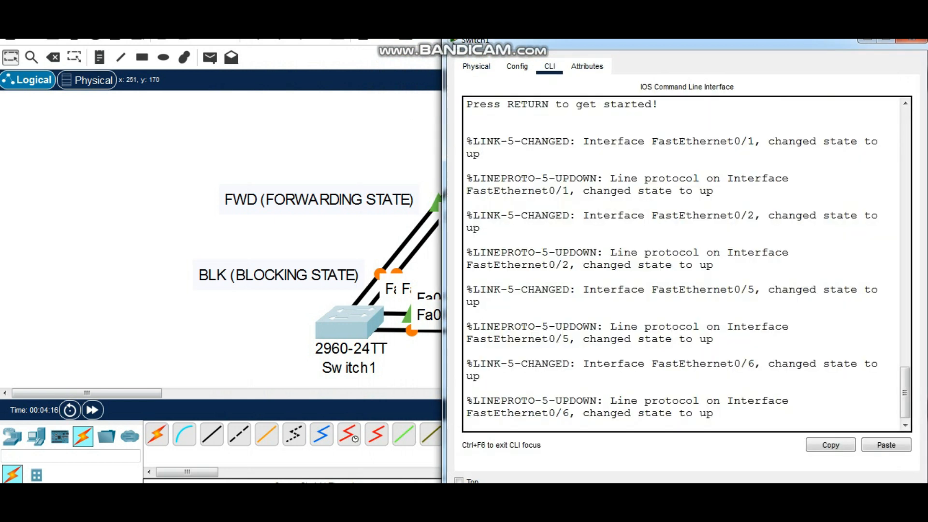
{"action": "key", "text": "Return"}
{"action": "key", "text": "Return"}
{"action": "type", "text": "en"}
{"action": "key", "text": "Return"}
{"action": "key", "text": "Return"}
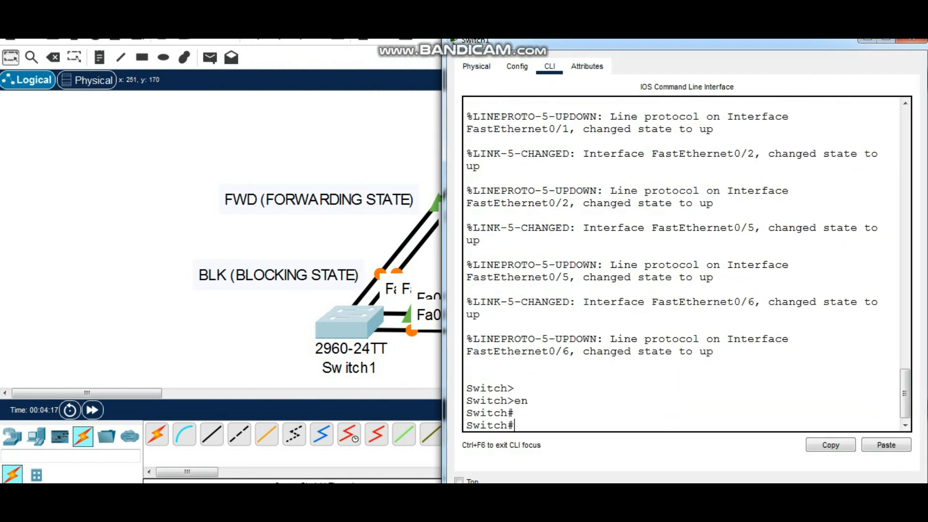
Run sh span on Switch1, compare the states of Fa0/1, Fa0/2, Fa0/5 and Fa0/6 with the link markers, and close the window
{"action": "type", "text": "sh span"}
{"action": "key", "text": "Return"}
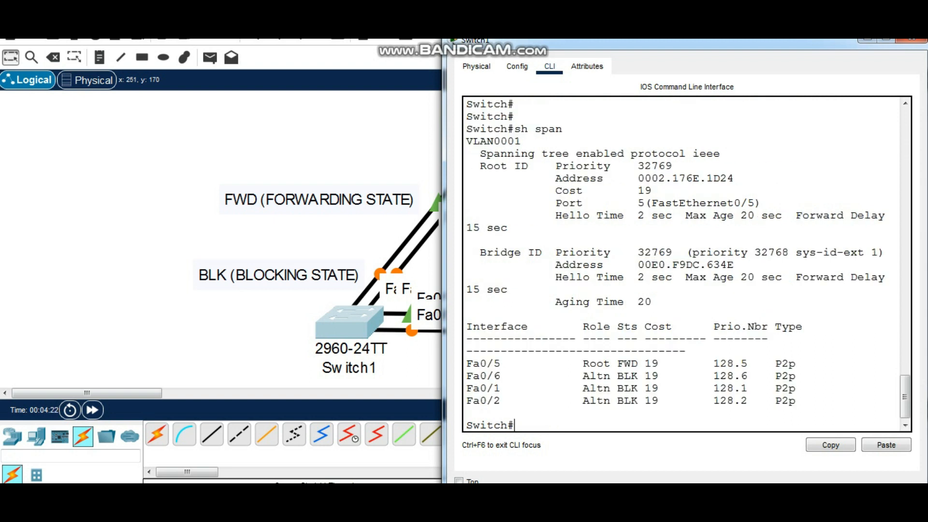
{"action": "left_click_drag", "start_coordinate": [467, 388], "coordinate": [789, 400]}
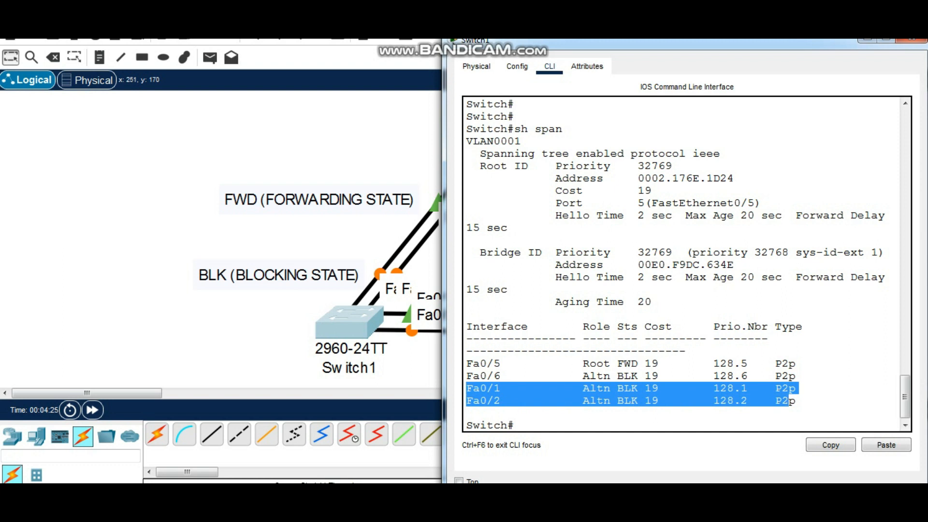
{"action": "left_click", "coordinate": [652, 388]}
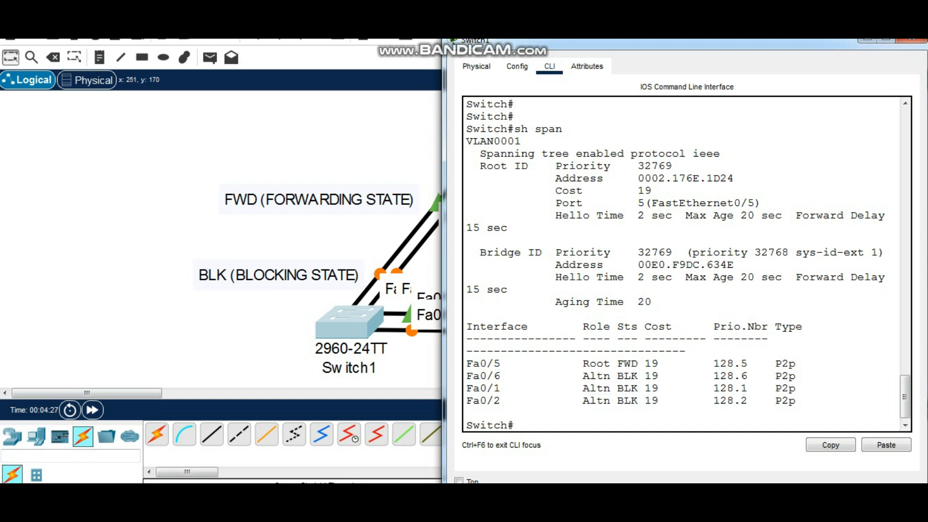
{"action": "left_click_drag", "start_coordinate": [617, 364], "coordinate": [637, 364]}
{"action": "left_click_drag", "start_coordinate": [571, 43], "coordinate": [624, 57]}
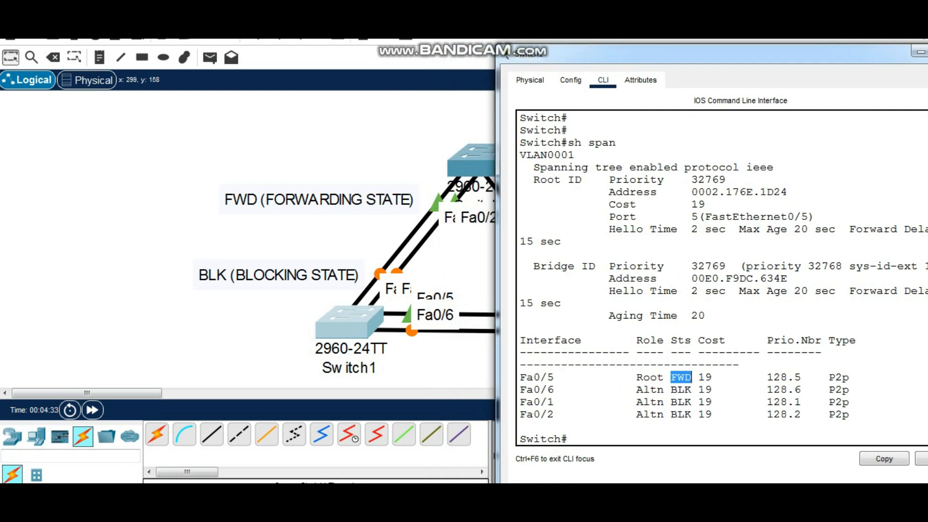
{"action": "left_click_drag", "start_coordinate": [671, 390], "coordinate": [698, 390]}
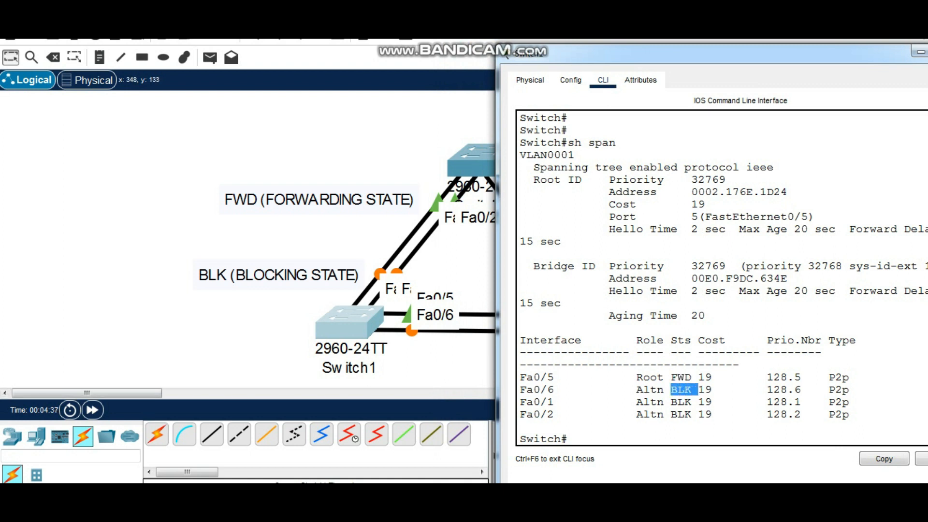
{"action": "left_click_drag", "start_coordinate": [580, 53], "coordinate": [404, 70]}
{"action": "left_click", "coordinate": [789, 66]}
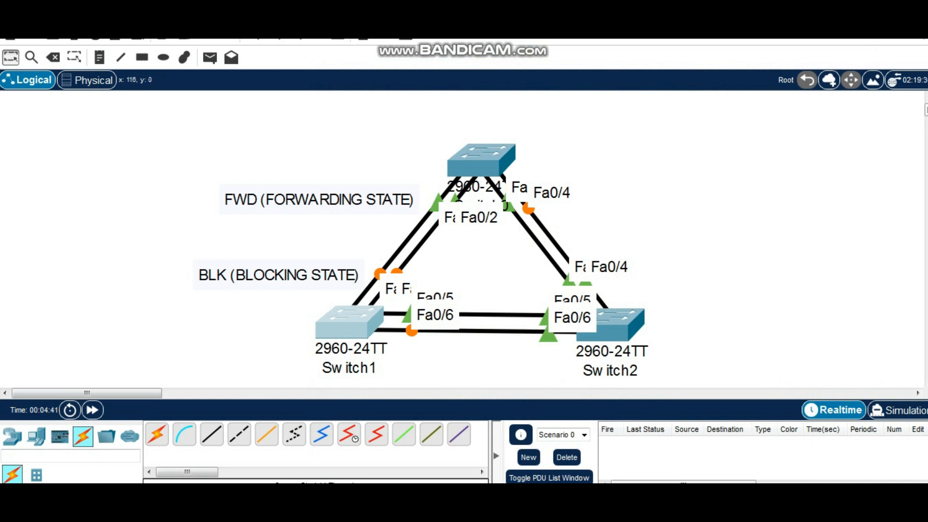
Add a note reading "SPANNING TREE IS WORKING PROPERLY" above the forwarding-state note
{"action": "left_click", "coordinate": [99, 58]}
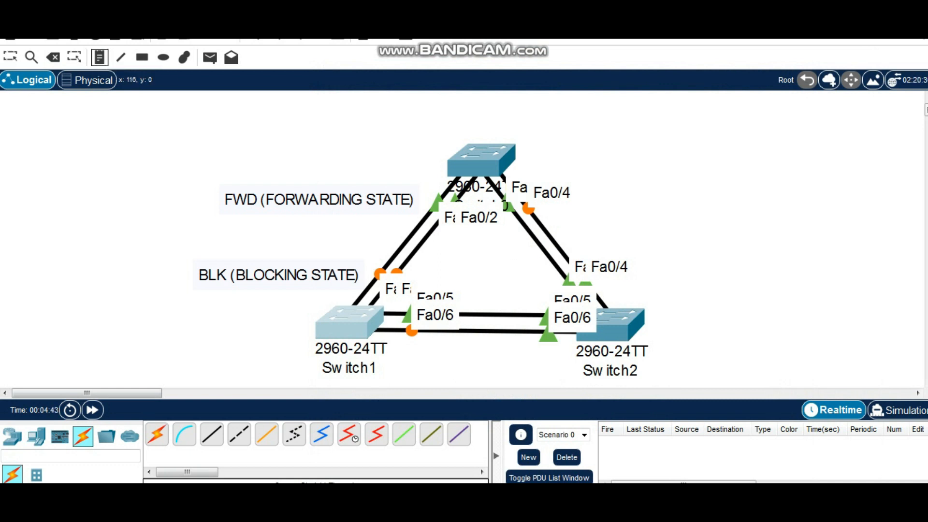
{"action": "left_click", "coordinate": [87, 137]}
{"action": "type", "text": "S"}
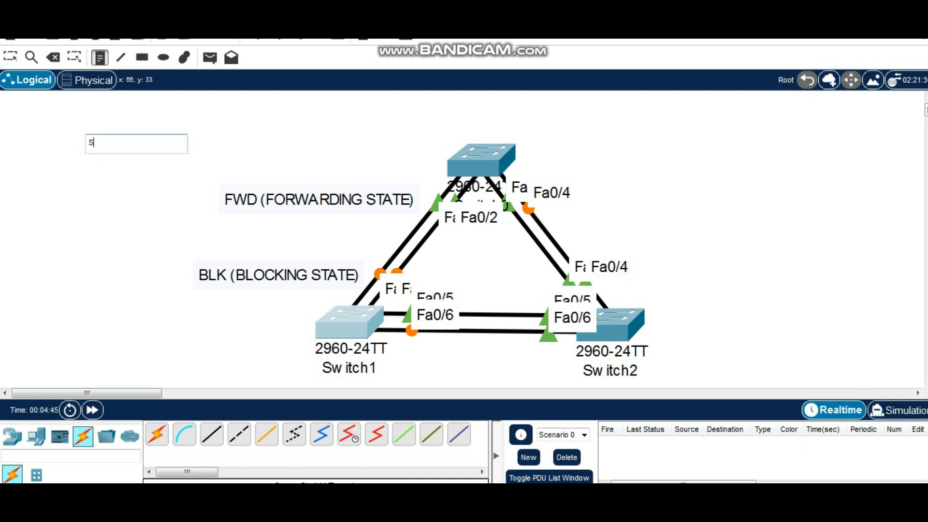
{"action": "type", "text": "PANNING TREE IS WORKING"}
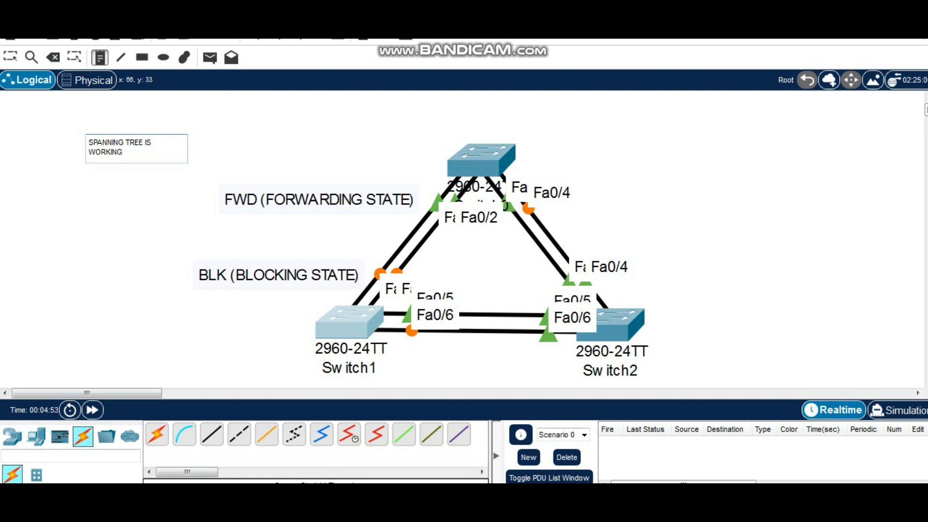
{"action": "type", "text": "PROPERLY"}
{"action": "left_click", "coordinate": [100, 58]}
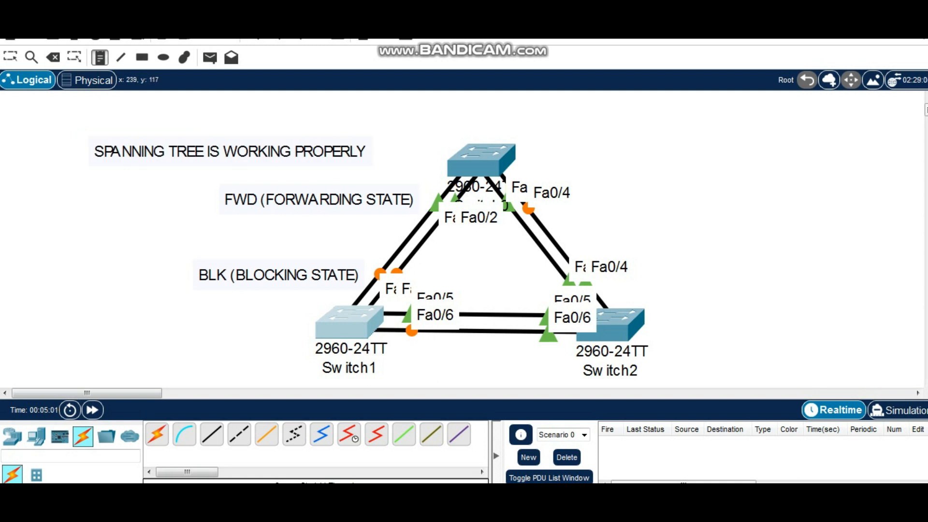
Duplicate the three-switch topology with its notes and place the copy in the empty workspace beside the original
{"action": "left_click_drag", "start_coordinate": [87, 393], "coordinate": [132, 393]}
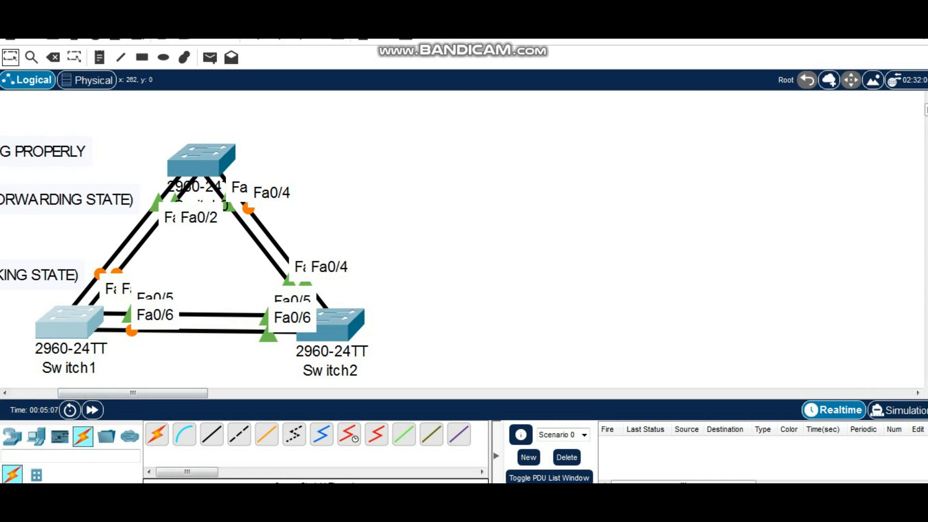
{"action": "left_click_drag", "start_coordinate": [19, 110], "coordinate": [412, 381]}
{"action": "key", "text": "ctrl+v"}
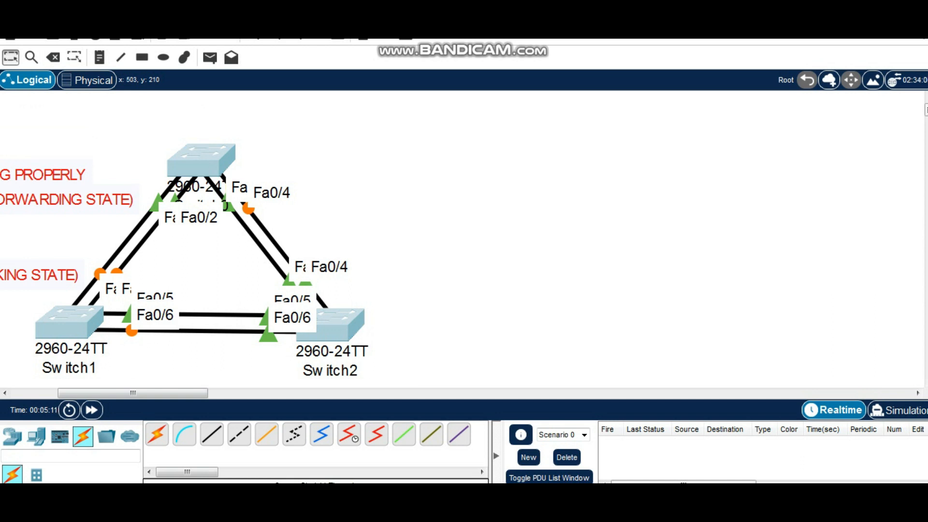
{"action": "left_click_drag", "start_coordinate": [189, 100], "coordinate": [670, 163]}
{"action": "left_click", "coordinate": [715, 163]}
{"action": "left_click", "coordinate": [398, 170]}
{"action": "left_click", "coordinate": [481, 147]}
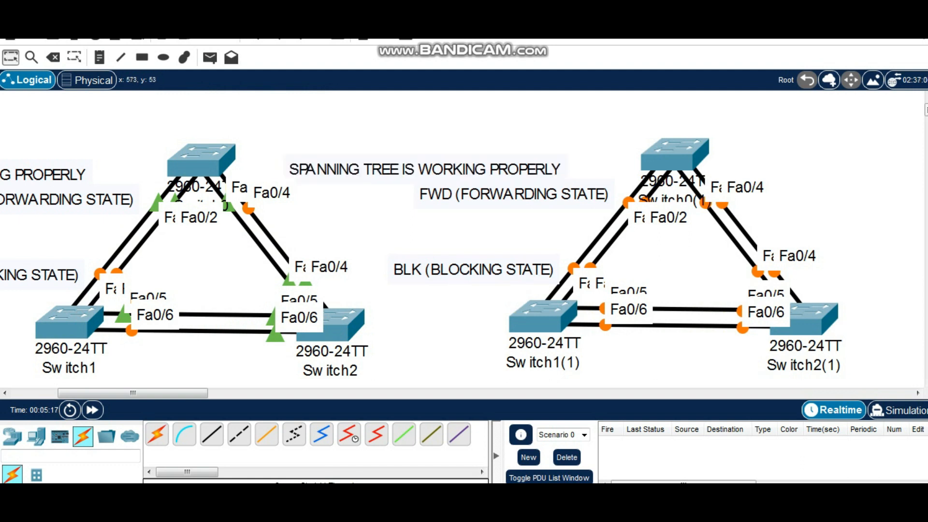
Delete the three copied spanning-tree notes from the duplicated topology
{"action": "left_click_drag", "start_coordinate": [510, 130], "coordinate": [466, 270]}
{"action": "key", "text": "Delete"}
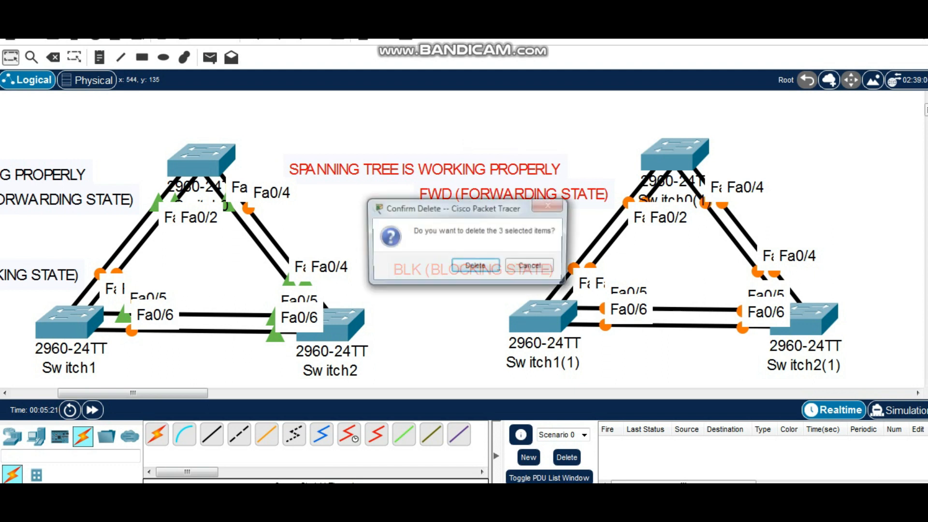
{"action": "key", "text": "Return"}
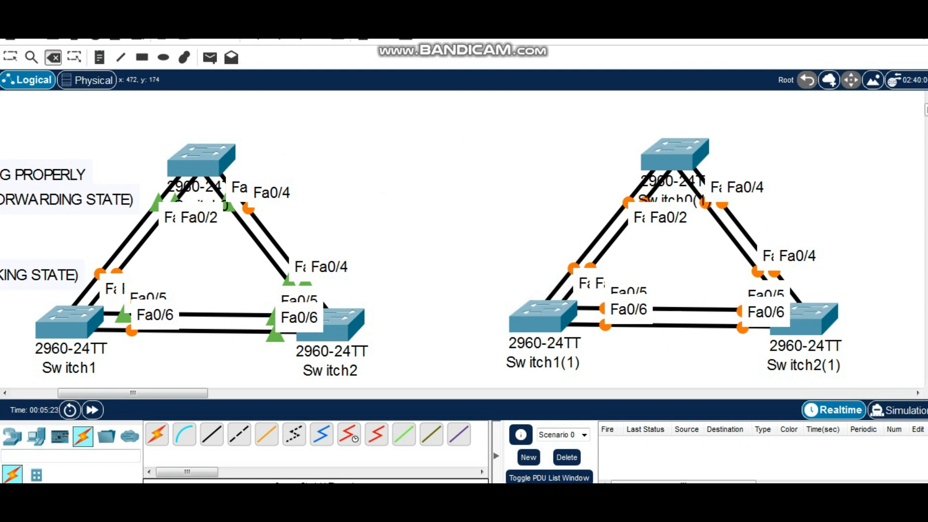
Add a note reading "CREATE ETHERCHANNEL / PORTCHANNEL" above the duplicated topology's upper switch
{"action": "left_click_drag", "start_coordinate": [133, 393], "coordinate": [173, 393]}
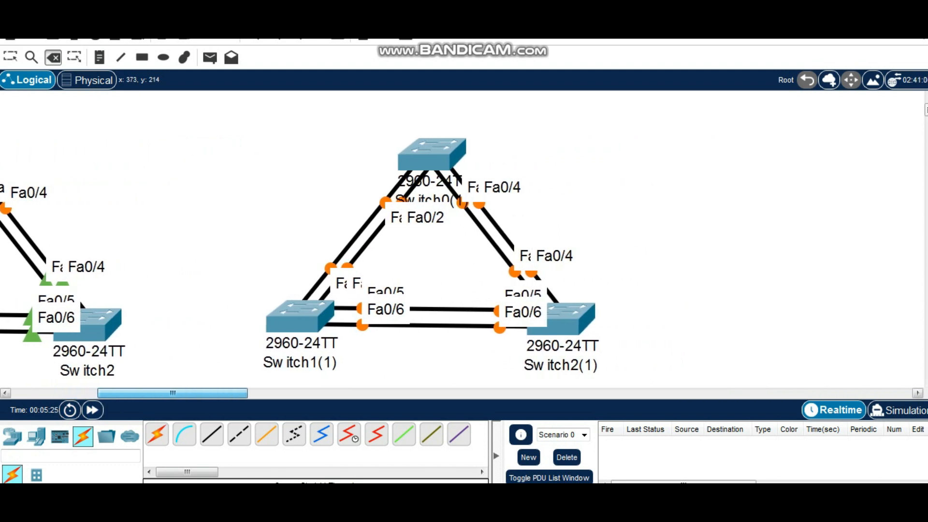
{"action": "left_click", "coordinate": [99, 57]}
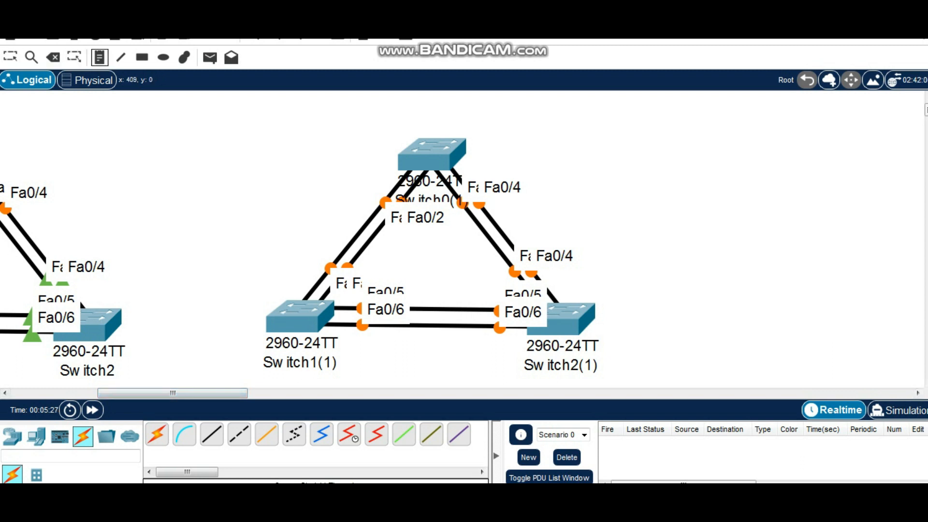
{"action": "left_click", "coordinate": [359, 102]}
{"action": "type", "text": "CREATE ETHERCHANNEL / PORTCHANNEL"}
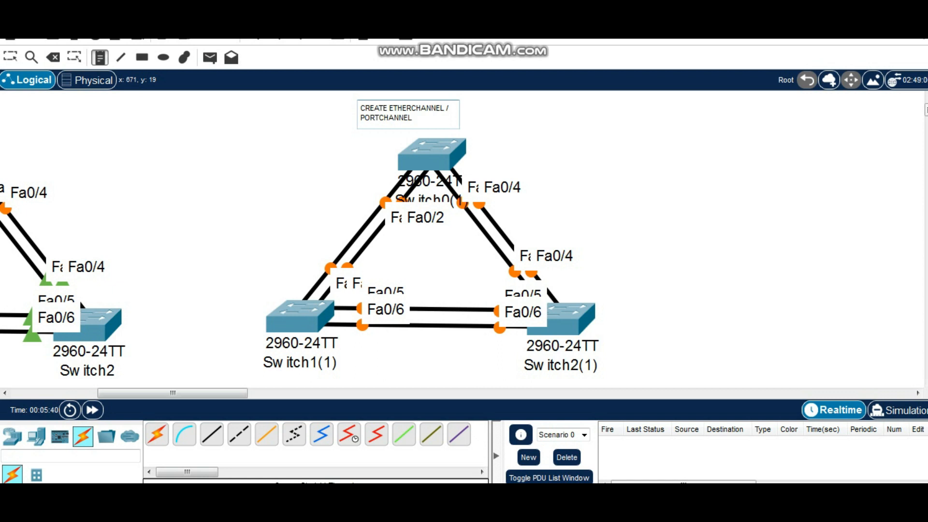
{"action": "left_click", "coordinate": [365, 92]}
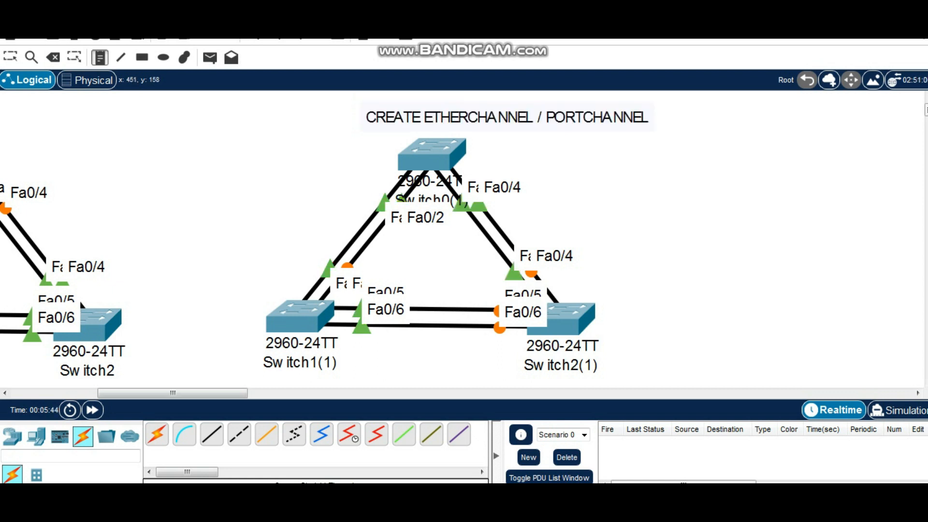
Draw an unfilled black ellipse around each of the three paired links in the duplicated topology
{"action": "left_click", "coordinate": [163, 57]}
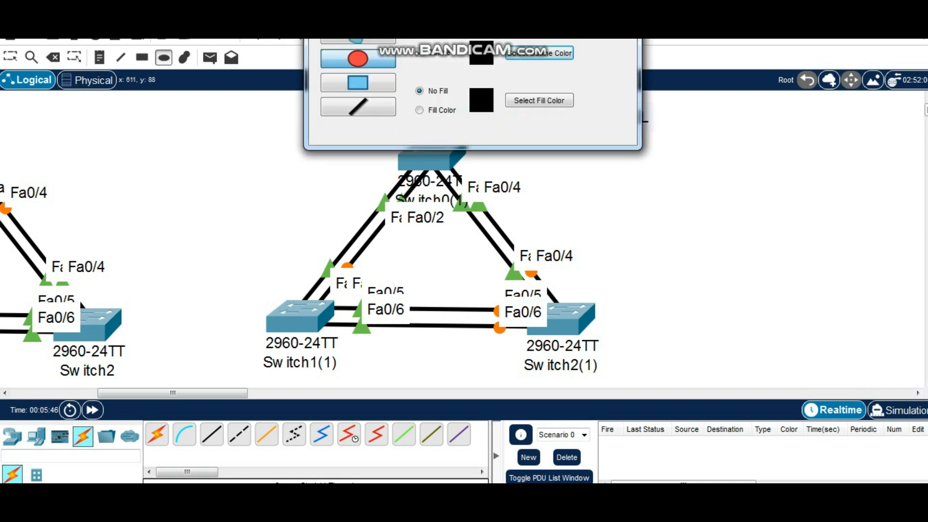
{"action": "key", "text": "Escape"}
{"action": "left_click_drag", "start_coordinate": [338, 207], "coordinate": [393, 258]}
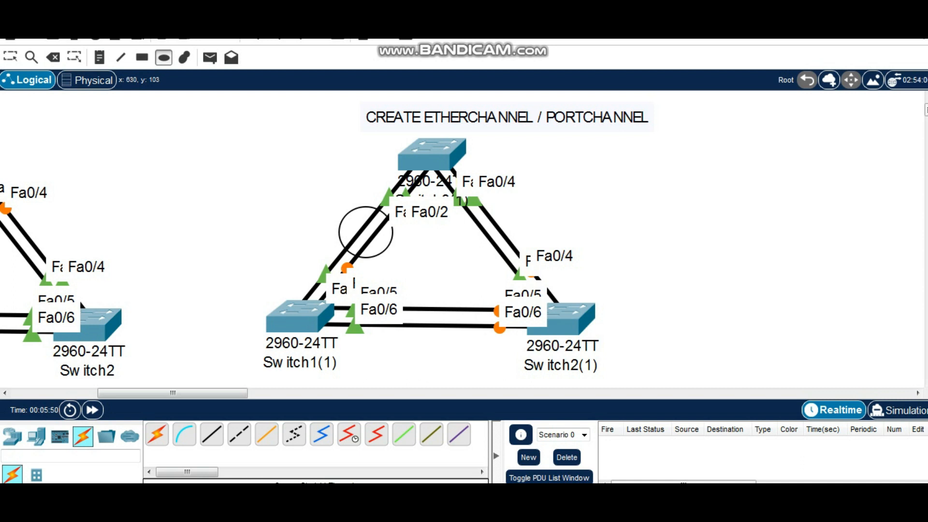
{"action": "left_click_drag", "start_coordinate": [462, 209], "coordinate": [511, 254]}
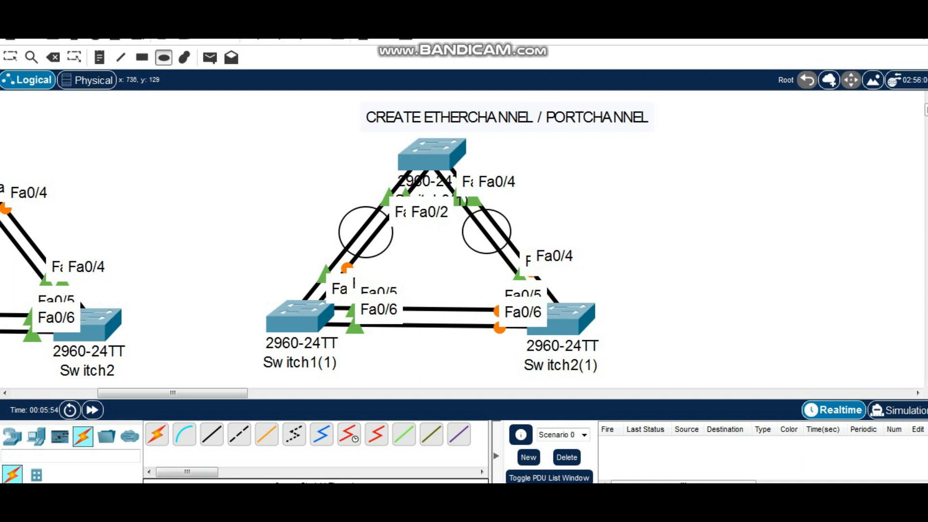
{"action": "left_click_drag", "start_coordinate": [411, 292], "coordinate": [461, 345]}
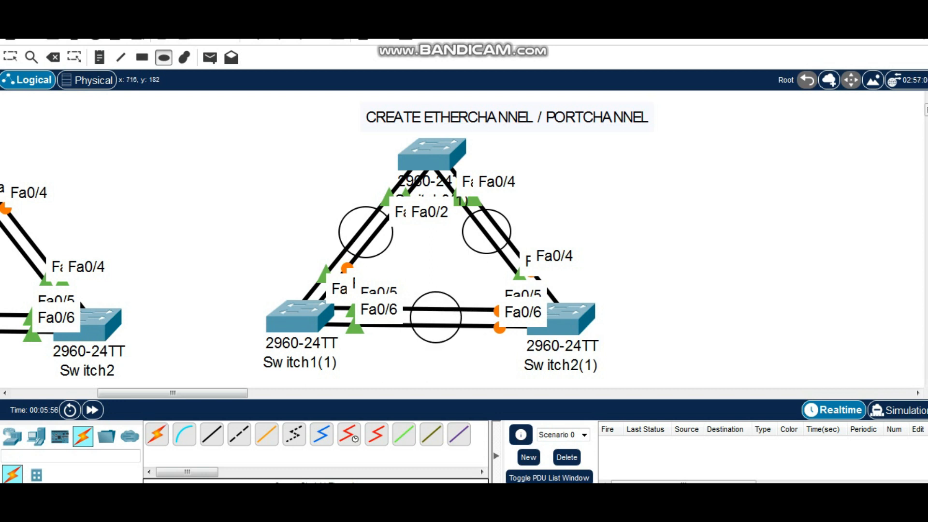
Label the circled link pairs PO1 for Switch0(1)–Switch1(1), PO2 for Switch0(1)–Switch2(1) and PO3 for Switch1(1)–Switch2(1)
{"action": "left_click", "coordinate": [100, 57]}
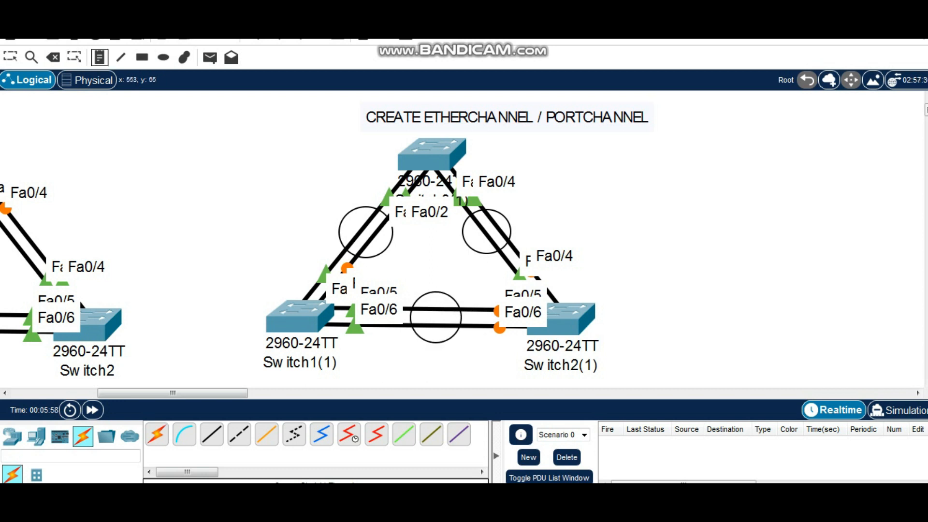
{"action": "left_click", "coordinate": [311, 221]}
{"action": "type", "text": "PO"}
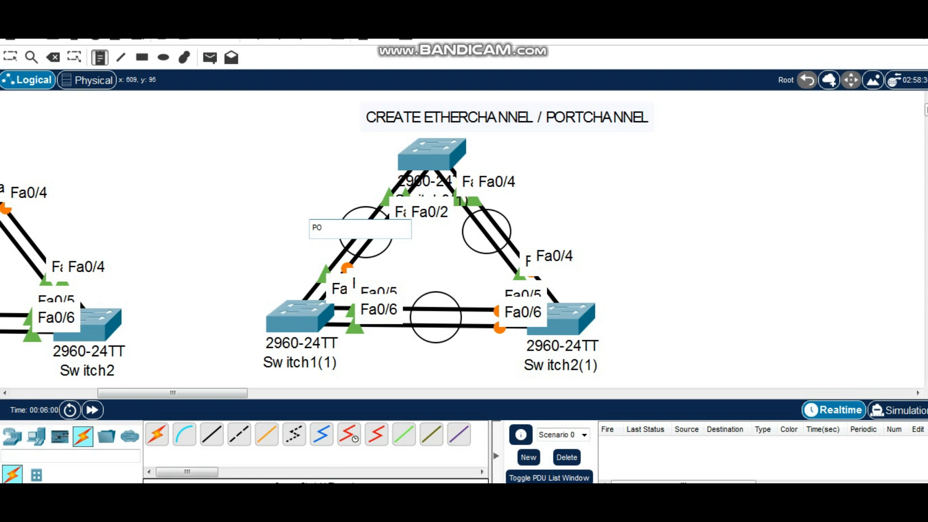
{"action": "type", "text": "1"}
{"action": "left_click", "coordinate": [519, 224]}
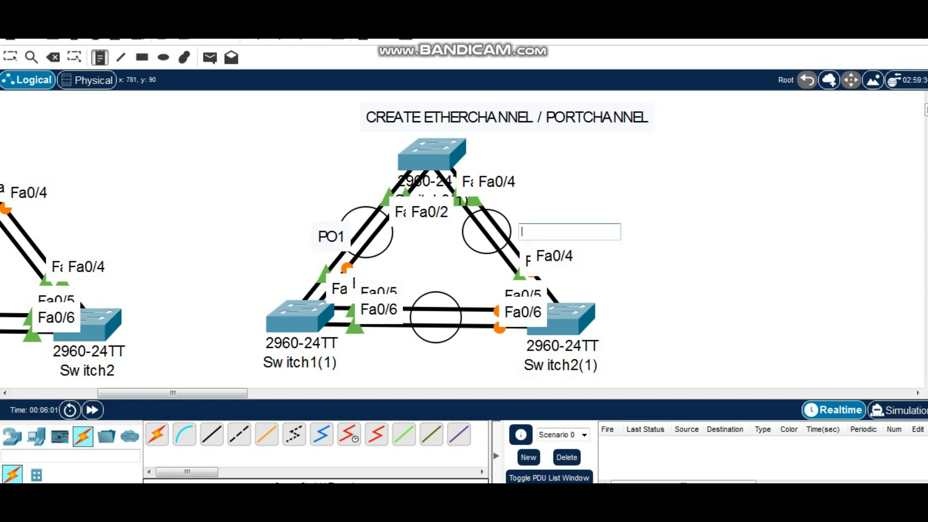
{"action": "type", "text": "PO2"}
{"action": "left_click", "coordinate": [418, 354]}
{"action": "type", "text": "Po"}
{"action": "type", "text": "O"}
{"action": "type", "text": "3"}
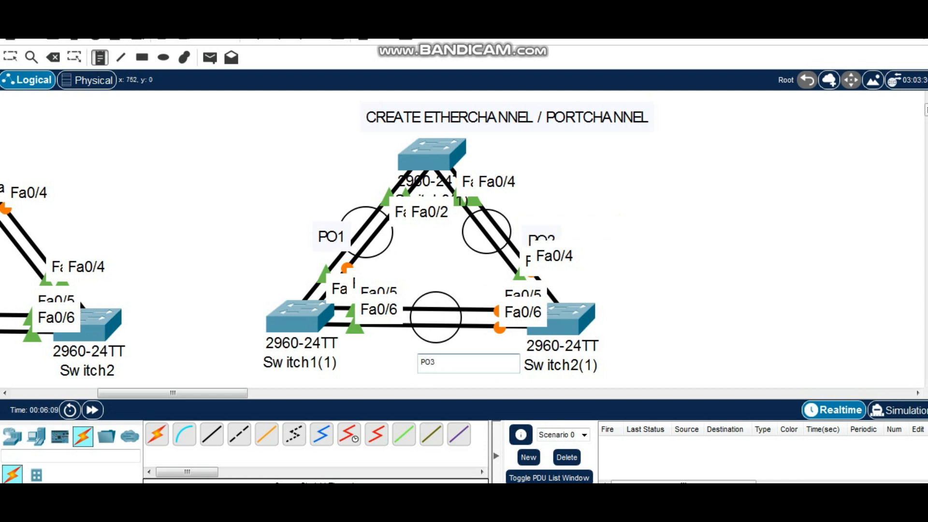
{"action": "key", "text": "Return"}
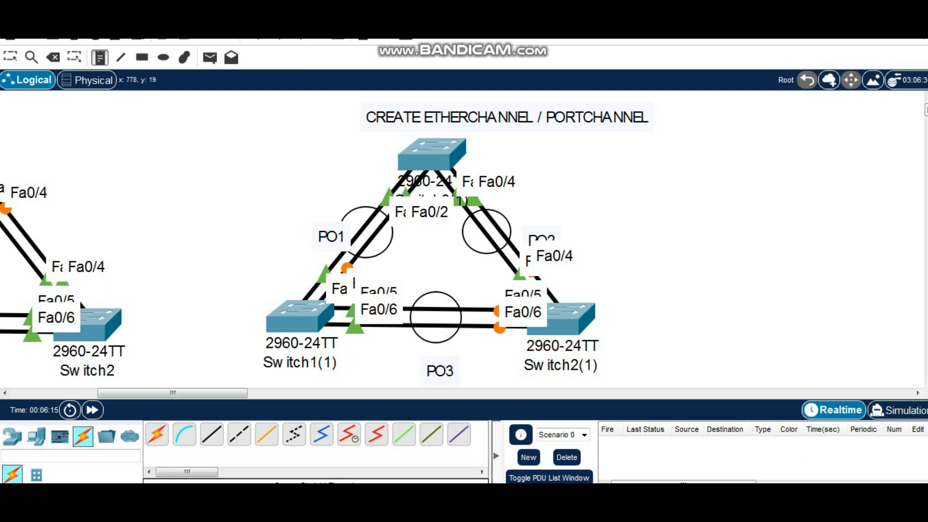
{"action": "key", "text": "Escape"}
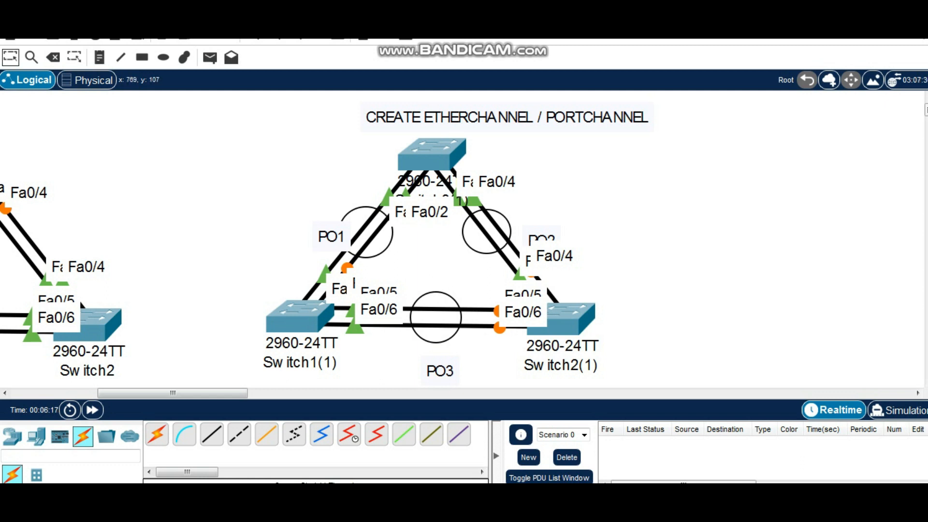
Reposition the PO1, PO2 and PO3 labels so each sits clear beside its ellipse
{"action": "left_click_drag", "start_coordinate": [541, 240], "coordinate": [533, 231]}
{"action": "left_click_drag", "start_coordinate": [331, 237], "coordinate": [321, 230]}
{"action": "left_click_drag", "start_coordinate": [440, 371], "coordinate": [436, 363]}
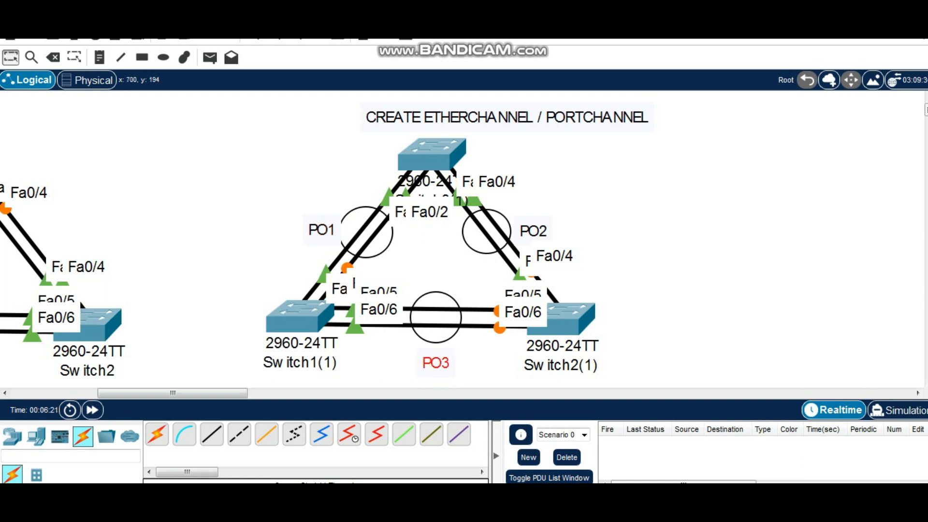
Open Switch0(1)'s command line with its window placed beside the duplicated topology
{"action": "left_click", "coordinate": [432, 154]}
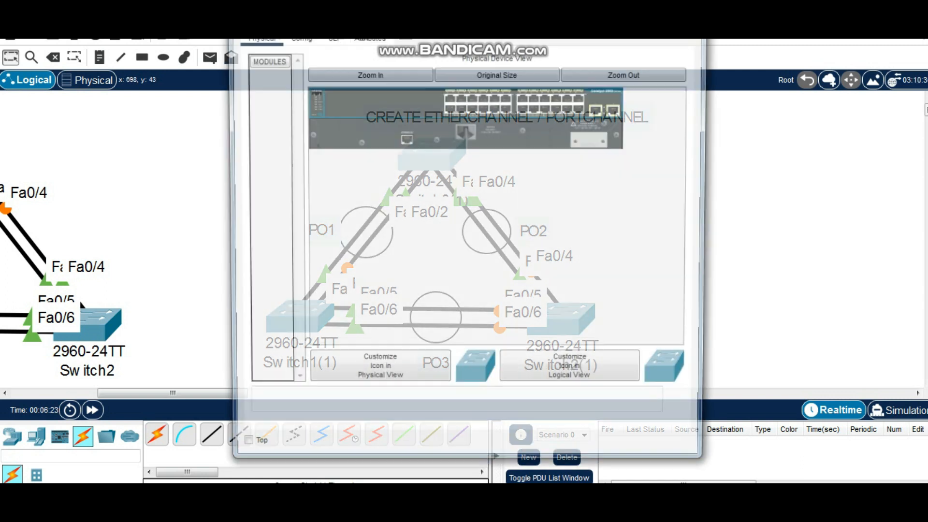
{"action": "left_click_drag", "start_coordinate": [435, 20], "coordinate": [637, 49]}
{"action": "left_click_drag", "start_coordinate": [140, 393], "coordinate": [172, 393]}
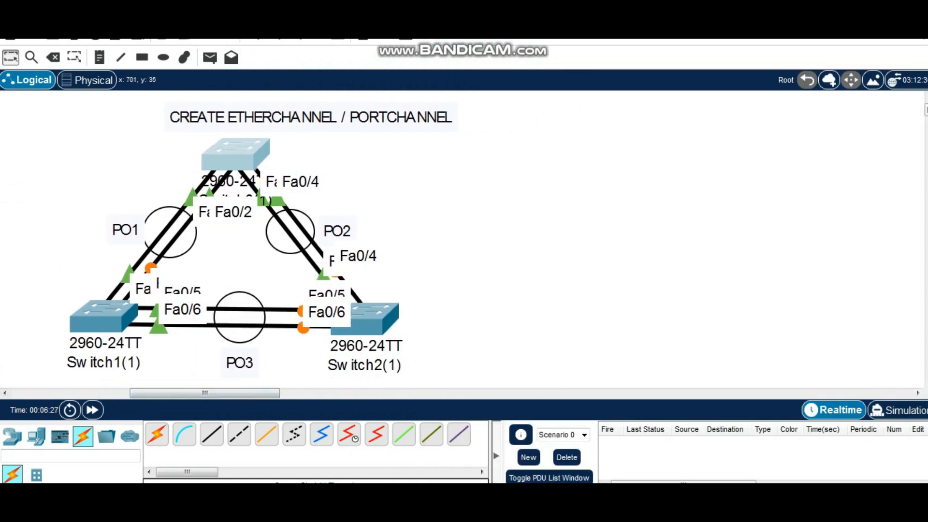
{"action": "left_click_drag", "start_coordinate": [241, 153], "coordinate": [243, 145]}
{"action": "left_click", "coordinate": [243, 146]}
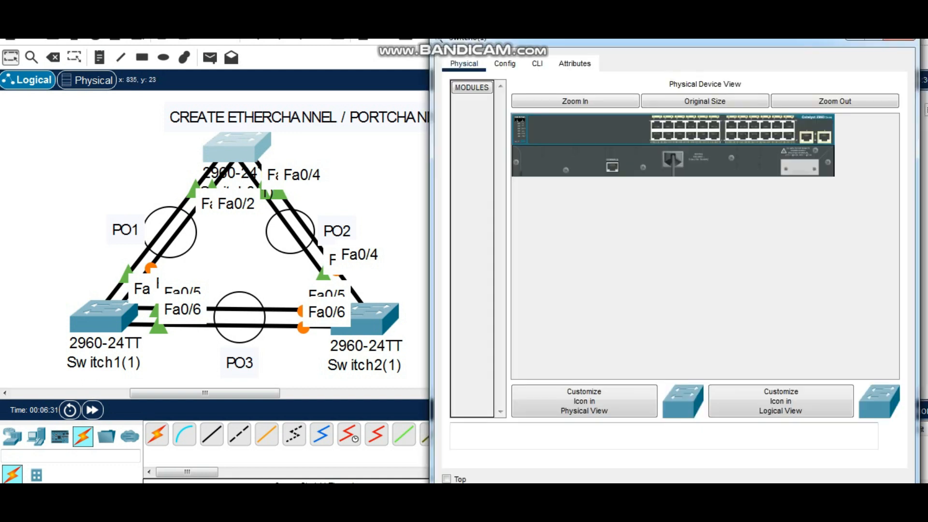
{"action": "left_click", "coordinate": [537, 63]}
Enter privileged EXEC mode and then global configuration mode on Switch0(1)
{"action": "key", "text": "Return"}
{"action": "key", "text": "Return"}
{"action": "key", "text": "Return"}
{"action": "type", "text": "en"}
{"action": "key", "text": "Return"}
{"action": "key", "text": "Return"}
{"action": "key", "text": "Return"}
{"action": "type", "text": "conf t"}
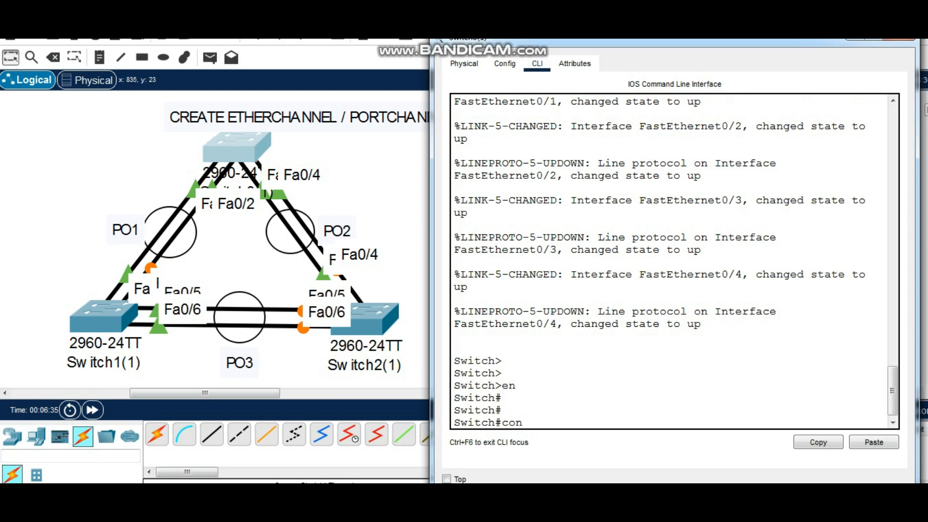
{"action": "key", "text": "Return"}
{"action": "key", "text": "Return"}
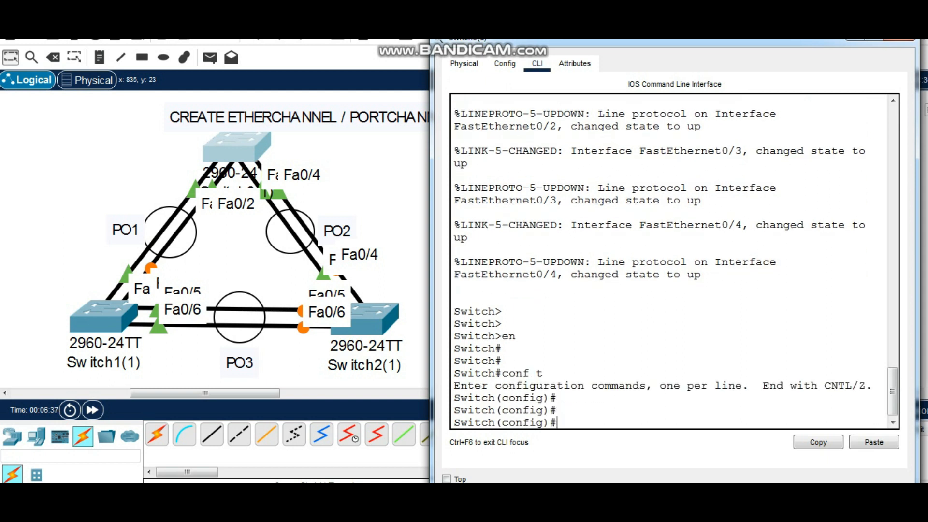
Enter interface range configuration for fa0/1-2 on Switch0(1)
{"action": "type", "text": "int range fa0/1-2"}
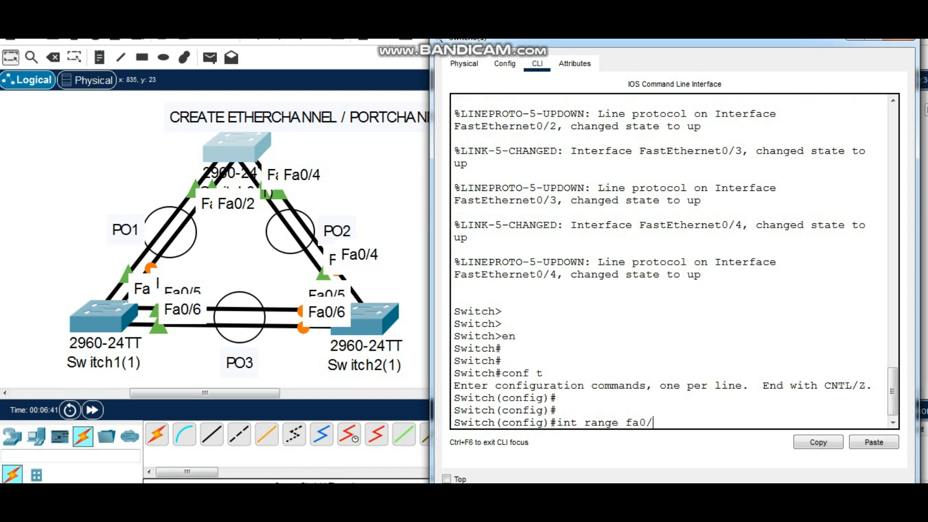
{"action": "key", "text": "Return"}
{"action": "key", "text": "Return"}
{"action": "key", "text": "Return"}
Begin a channel-group command for the range, check the allowed group numbers in the help, and enter group 1
{"action": "type", "text": "channel"}
{"action": "key", "text": "Tab"}
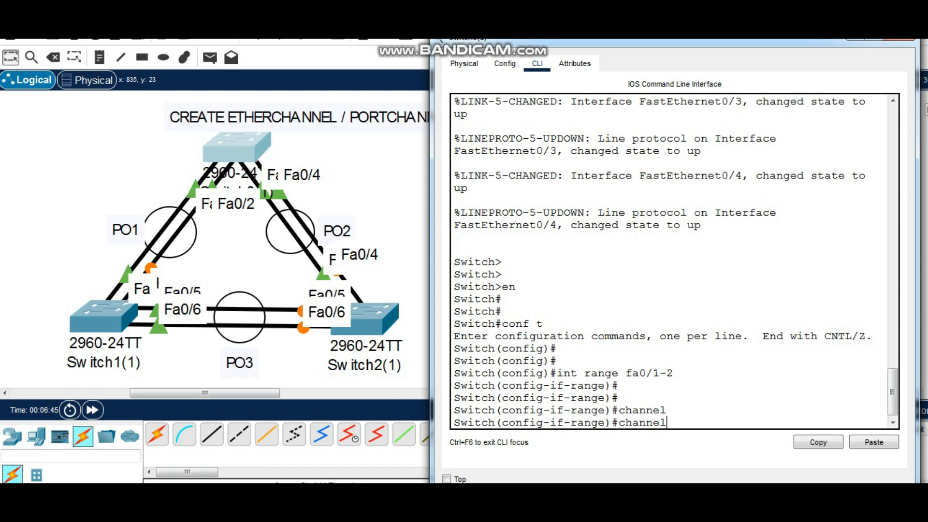
{"action": "type", "text": "-g"}
{"action": "key", "text": "Tab"}
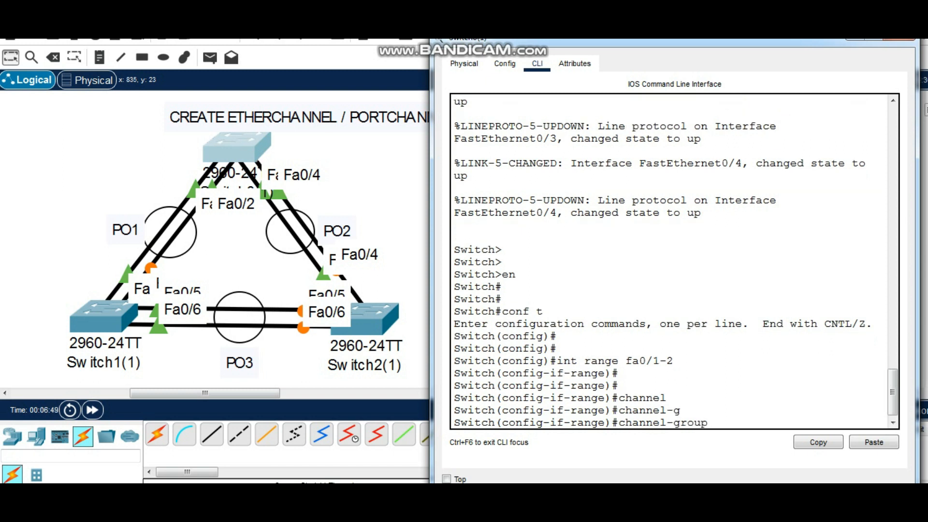
{"action": "type", "text": "?"}
{"action": "left_click_drag", "start_coordinate": [654, 410], "coordinate": [516, 409]}
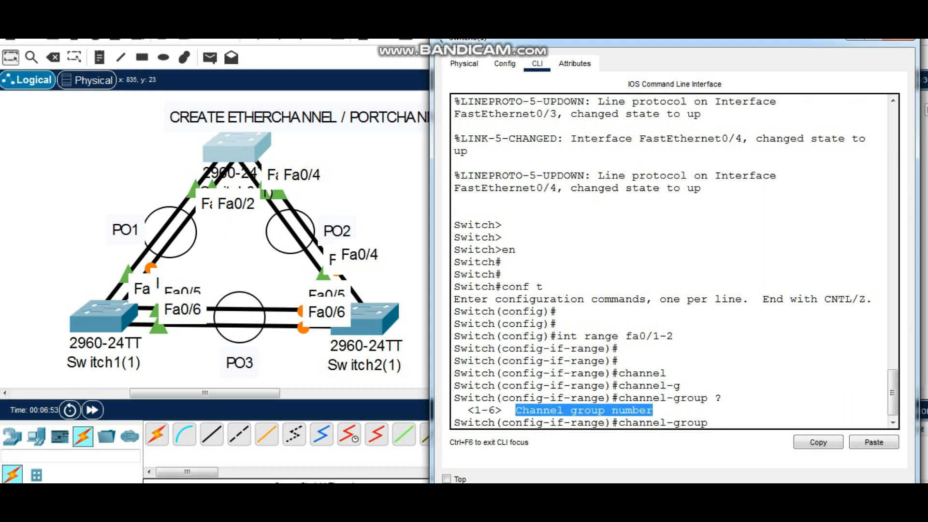
{"action": "left_click", "coordinate": [515, 411]}
{"action": "type", "text": "1 "}
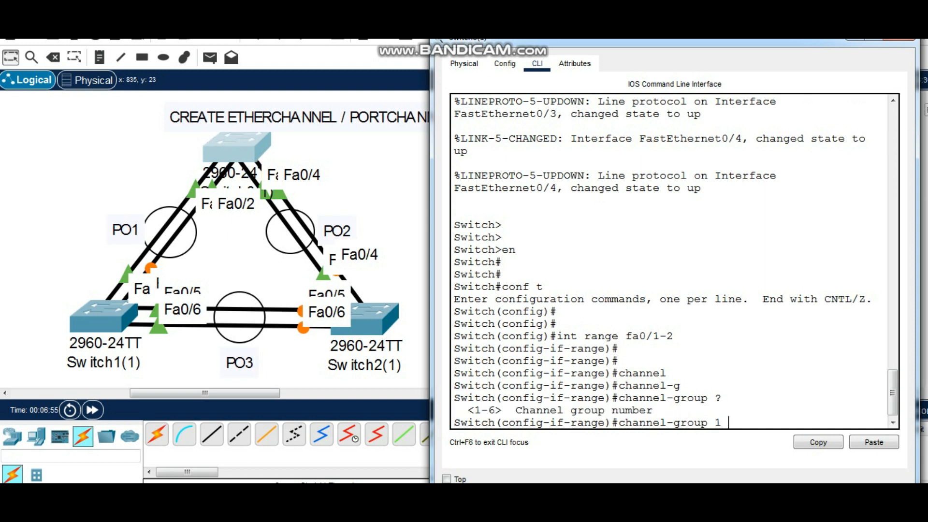
{"action": "type", "text": "mo"}
List the mode options for channel-group 1 and examine the LACP descriptions of active and passive
{"action": "type", "text": "?"}
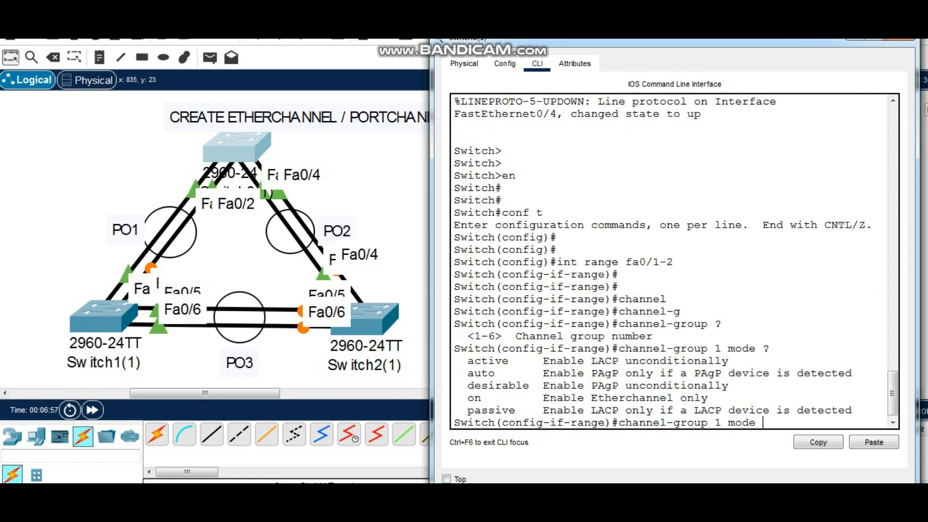
{"action": "left_click_drag", "start_coordinate": [621, 360], "coordinate": [590, 360]}
{"action": "left_click_drag", "start_coordinate": [512, 361], "coordinate": [468, 360]}
{"action": "left_click_drag", "start_coordinate": [619, 410], "coordinate": [590, 410]}
{"action": "left_click_drag", "start_coordinate": [515, 410], "coordinate": [468, 410]}
{"action": "left_click_drag", "start_coordinate": [619, 360], "coordinate": [598, 360]}
{"action": "left_click", "coordinate": [764, 422]}
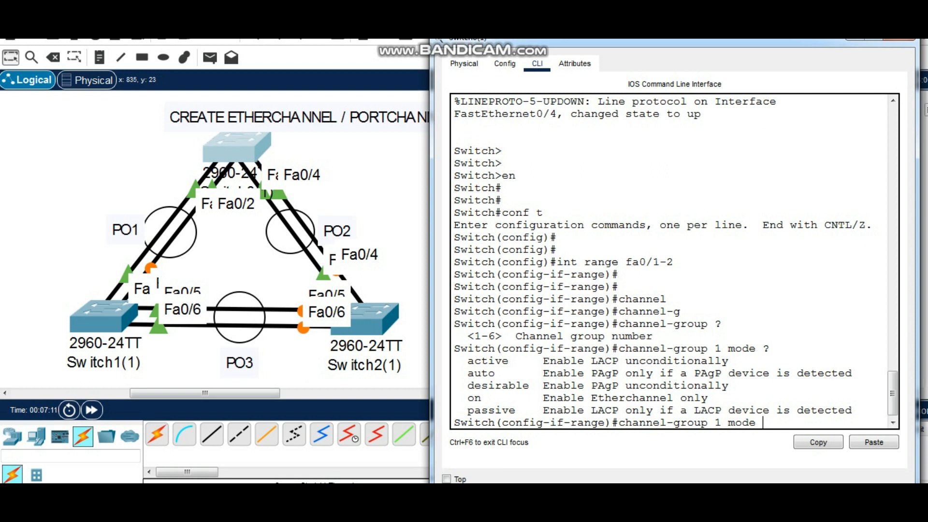
Assign the range to channel-group 1 in mode active and return to privileged EXEC mode
{"action": "type", "text": "active"}
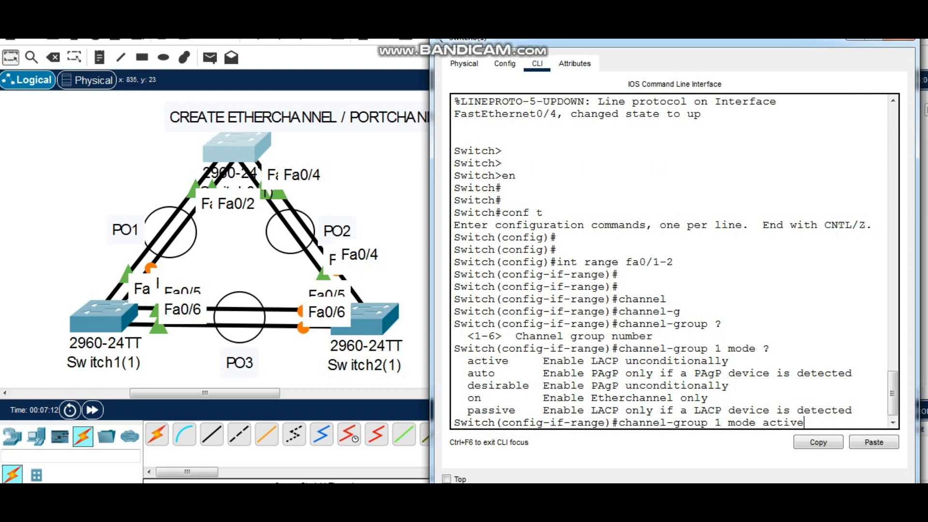
{"action": "key", "text": "Return"}
{"action": "key", "text": "Return"}
{"action": "key", "text": "Return"}
{"action": "key", "text": "Return"}
{"action": "key", "text": "Return"}
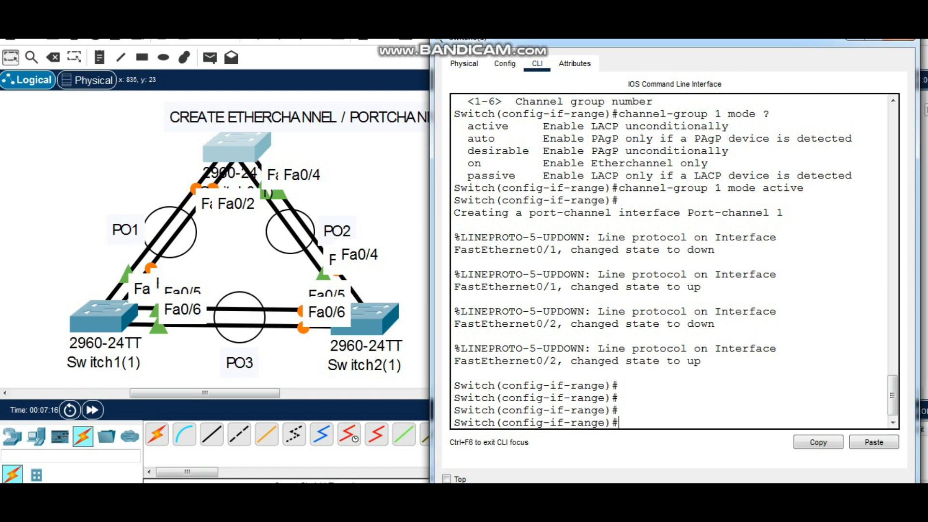
{"action": "type", "text": "end"}
{"action": "key", "text": "Return"}
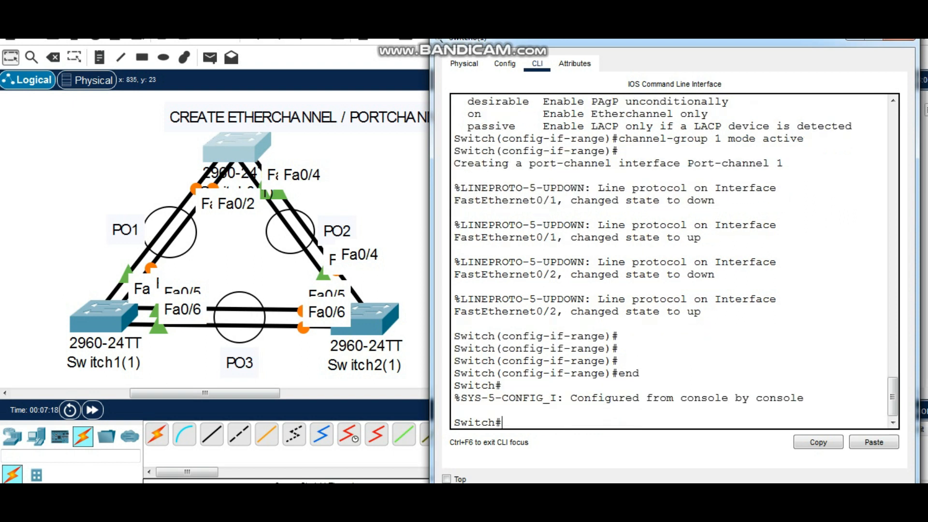
Display the running configuration of Switch0(1) through to its end
{"action": "key", "text": "Return"}
{"action": "type", "text": "sh run"}
{"action": "key", "text": "Return"}
{"action": "key", "text": "space"}
{"action": "key", "text": "space"}
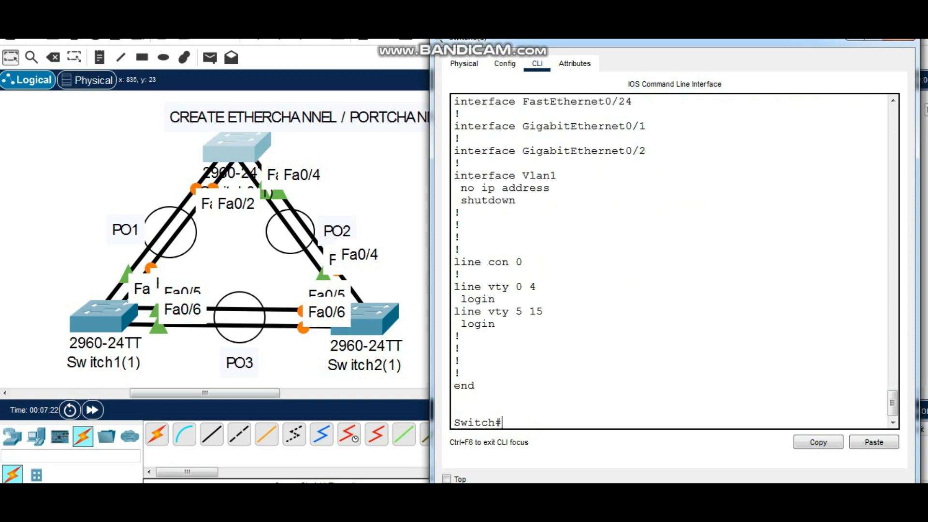
Examine the Port-channel1, FastEthernet0/1 and FastEthernet0/2 entries in the running configuration
{"action": "scroll", "coordinate": [674, 261], "scroll_direction": "up", "scroll_amount": 12}
{"action": "scroll", "coordinate": [674, 262], "scroll_direction": "up", "scroll_amount": 6}
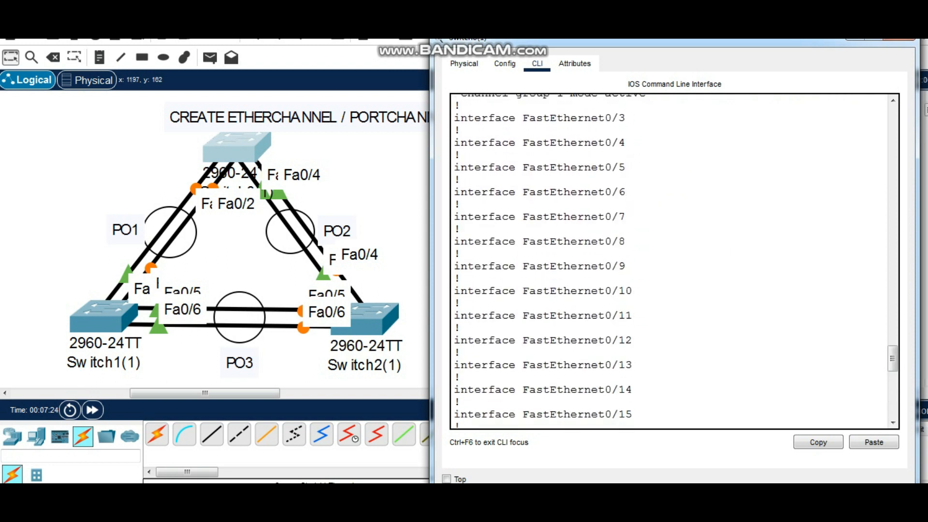
{"action": "left_click_drag", "start_coordinate": [646, 258], "coordinate": [455, 209]}
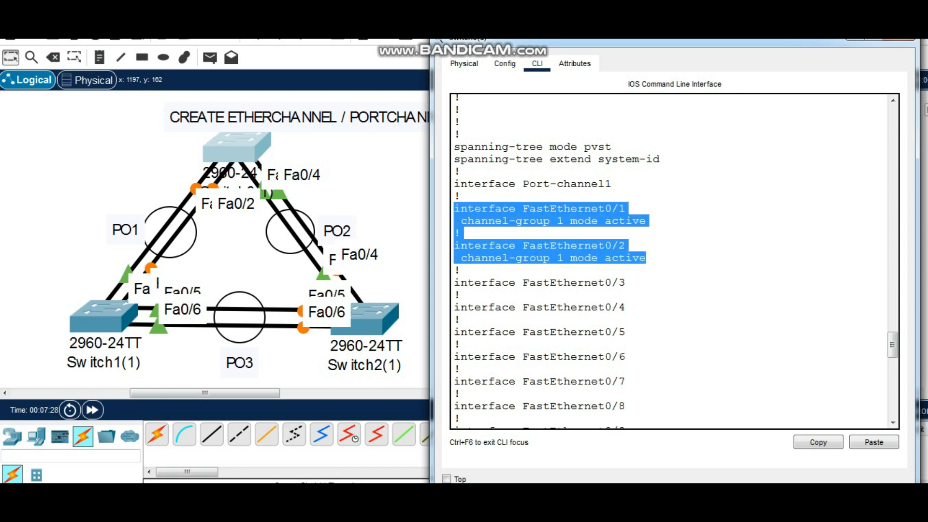
{"action": "left_click", "coordinate": [558, 209]}
{"action": "left_click_drag", "start_coordinate": [457, 196], "coordinate": [457, 184]}
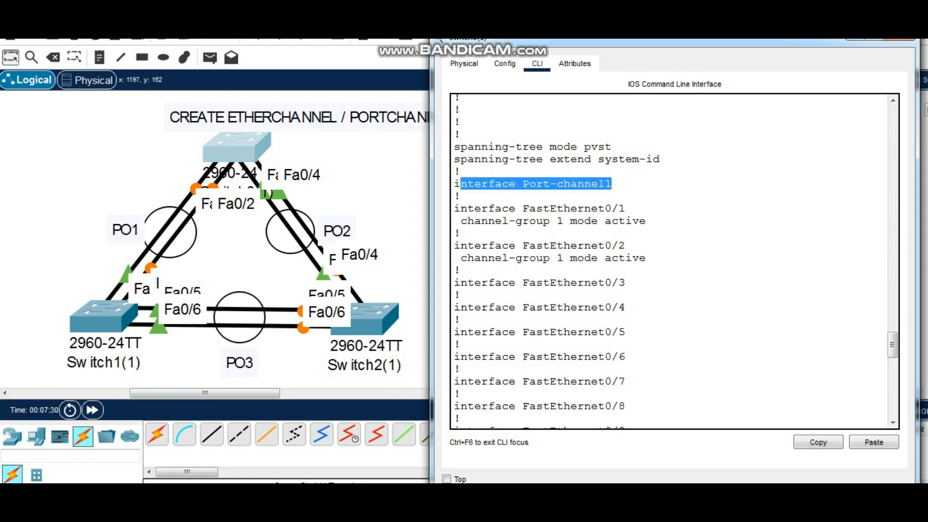
{"action": "left_click", "coordinate": [461, 270]}
{"action": "scroll", "coordinate": [461, 269], "scroll_direction": "down", "scroll_amount": 19}
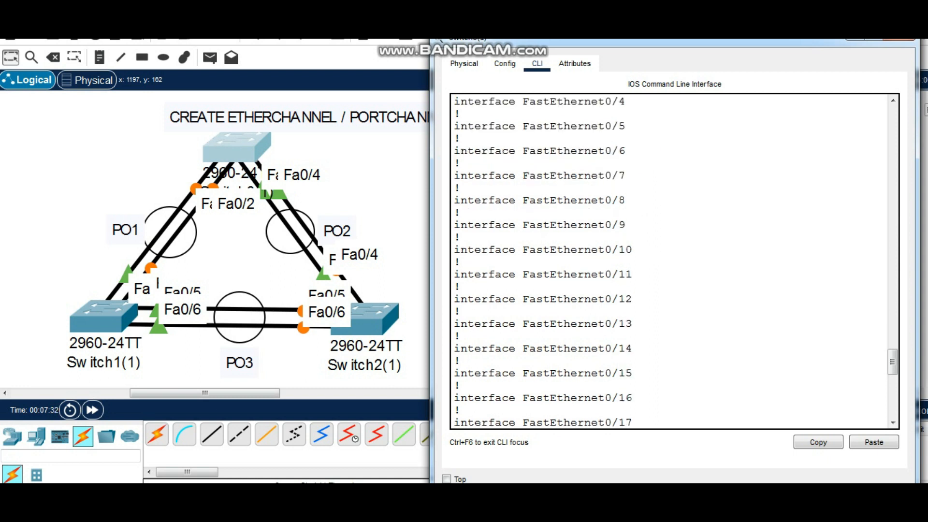
Enter global configuration mode on Switch0(1) and open interface port-channel 1 for configuration
{"action": "type", "text": "conf t"}
{"action": "key", "text": "Return"}
{"action": "key", "text": "Return"}
{"action": "type", "text": "int port-channel"}
{"action": "key", "text": "Tab"}
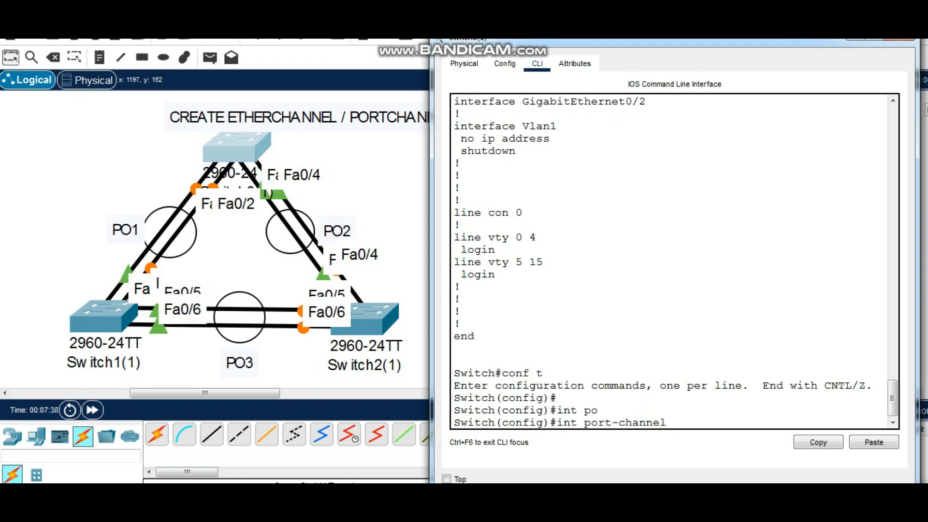
{"action": "type", "text": "1"}
{"action": "key", "text": "Return"}
{"action": "key", "text": "Return"}
Set port-channel 1 to trunk mode with switchport mode trunk
{"action": "type", "text": "swi"}
{"action": "key", "text": "Tab"}
{"action": "type", "text": "mode trunk"}
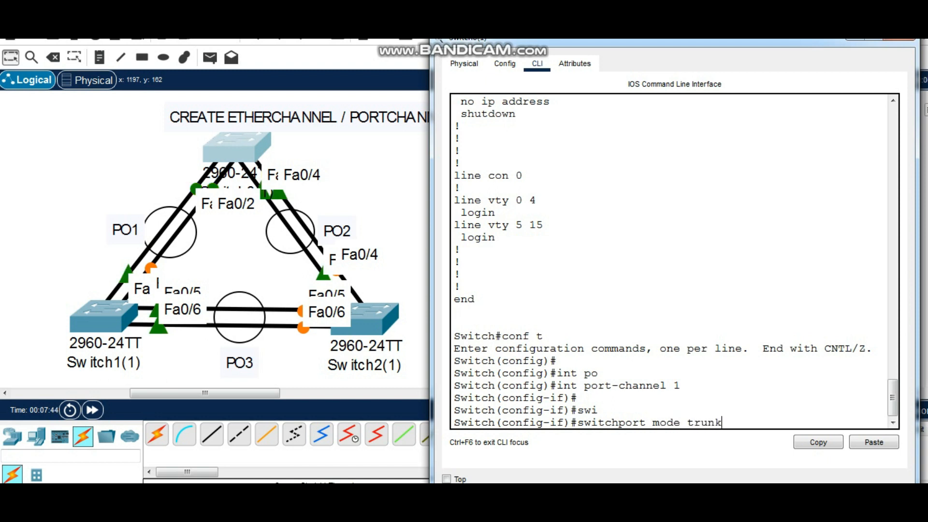
{"action": "key", "text": "Return"}
{"action": "key", "text": "Return"}
Begin a switchport trunk allowed vlan command, list its options in the help, and examine the description of the WORD option
{"action": "type", "text": "swi"}
{"action": "key", "text": "Tab"}
{"action": "type", "text": "tr"}
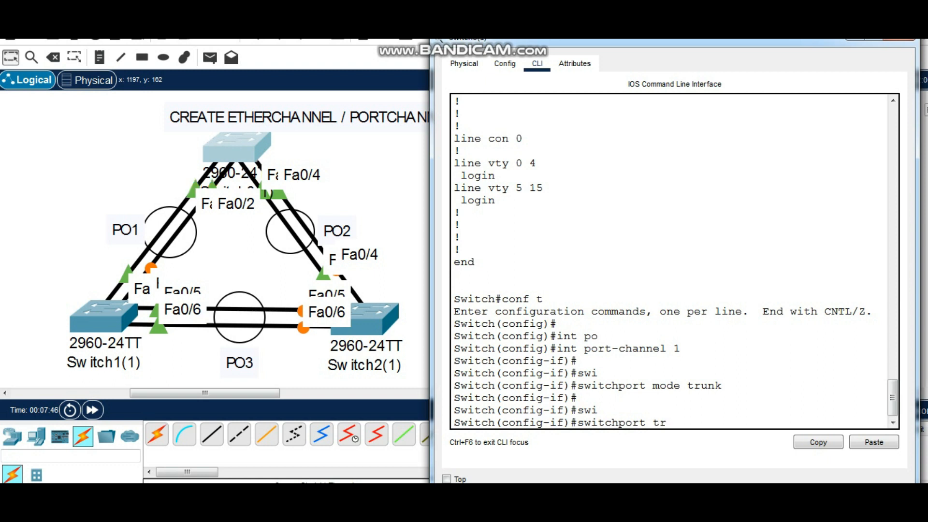
{"action": "type", "text": "unk allow"}
{"action": "key", "text": "BackSpace"}
{"action": "key", "text": "BackSpace"}
{"action": "type", "text": "lowed"}
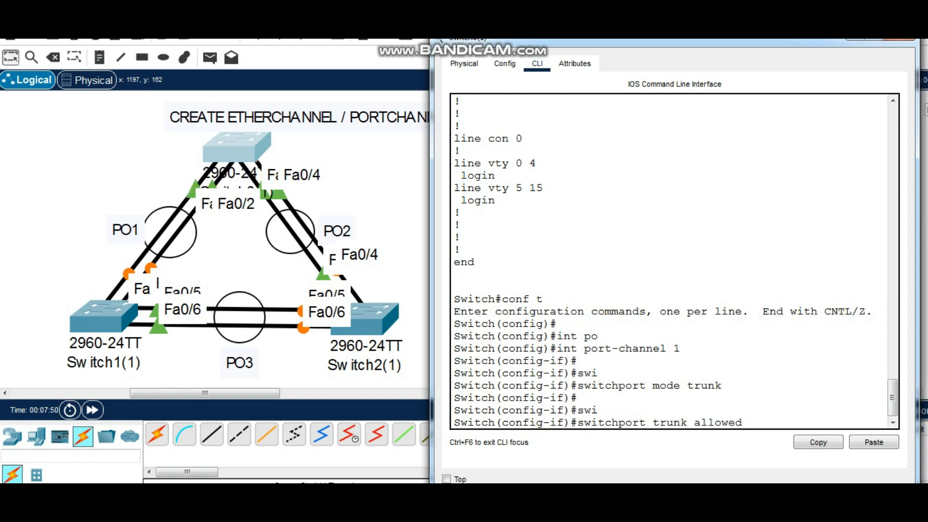
{"action": "type", "text": " vlan ?"}
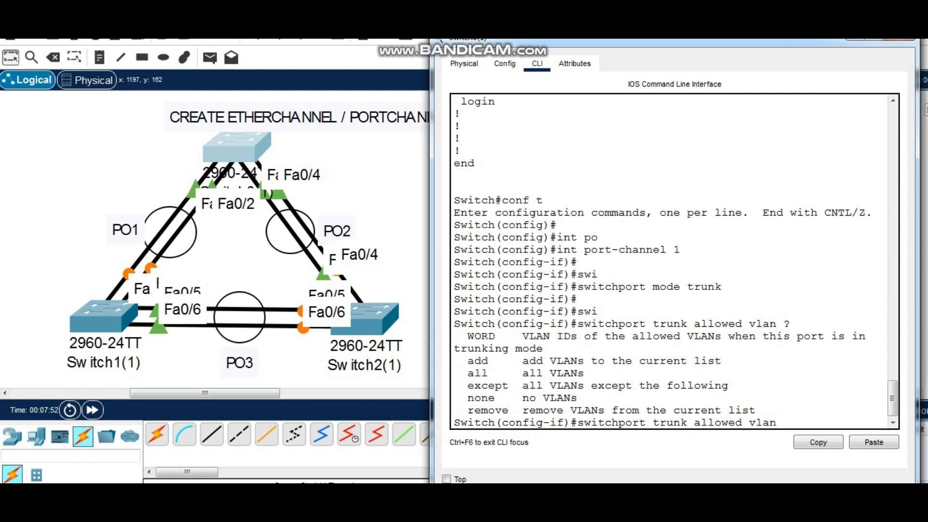
{"action": "left_click_drag", "start_coordinate": [522, 336], "coordinate": [544, 348]}
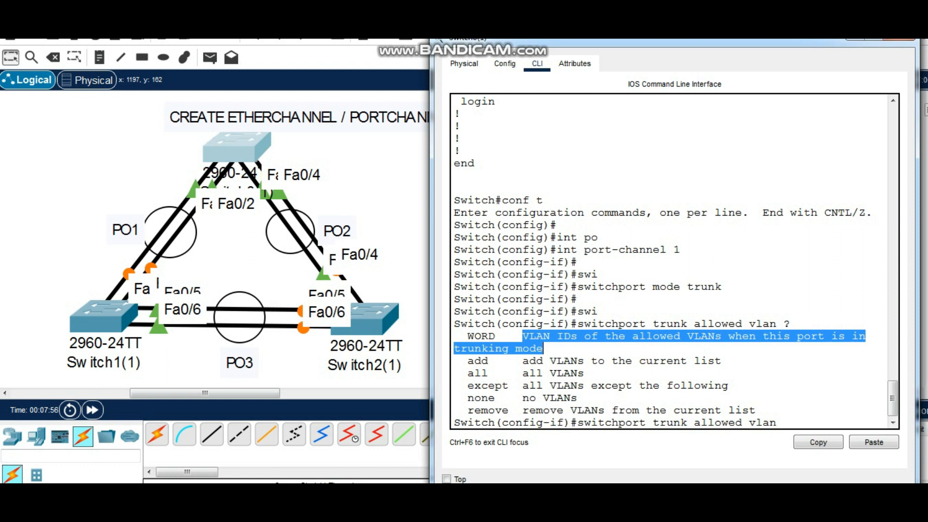
{"action": "left_click", "coordinate": [543, 348]}
Allow VLANs 1-20 on the port-channel 1 trunk and return to privileged EXEC mode
{"action": "type", "text": "1-20"}
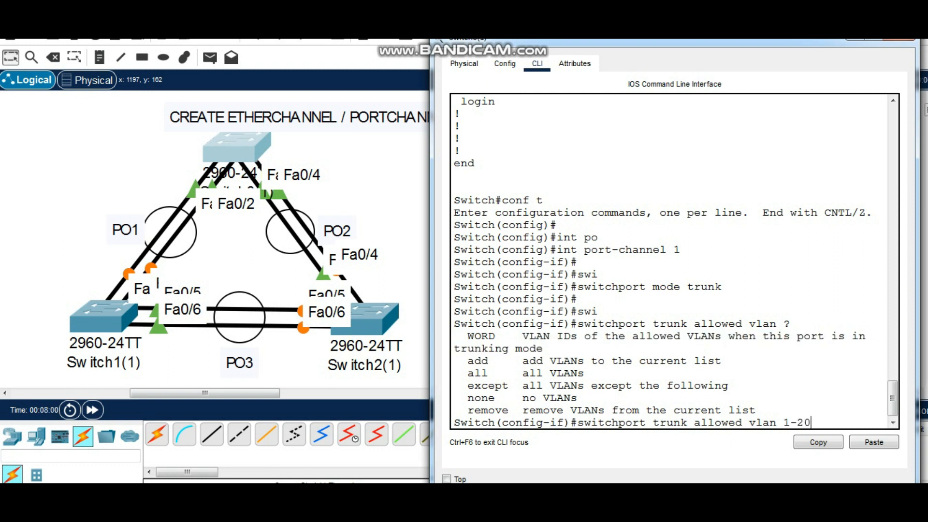
{"action": "key", "text": "Return"}
{"action": "key", "text": "Return"}
{"action": "key", "text": "Return"}
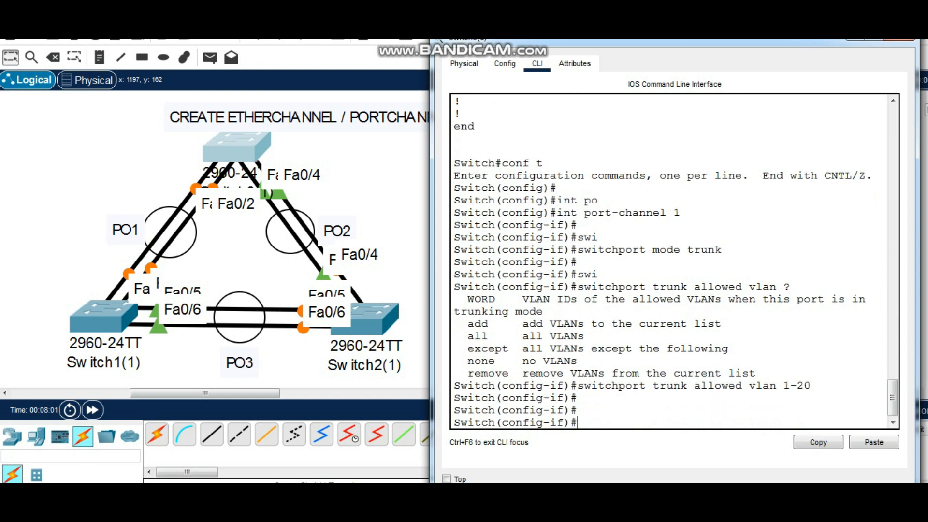
{"action": "type", "text": "end"}
{"action": "key", "text": "Return"}
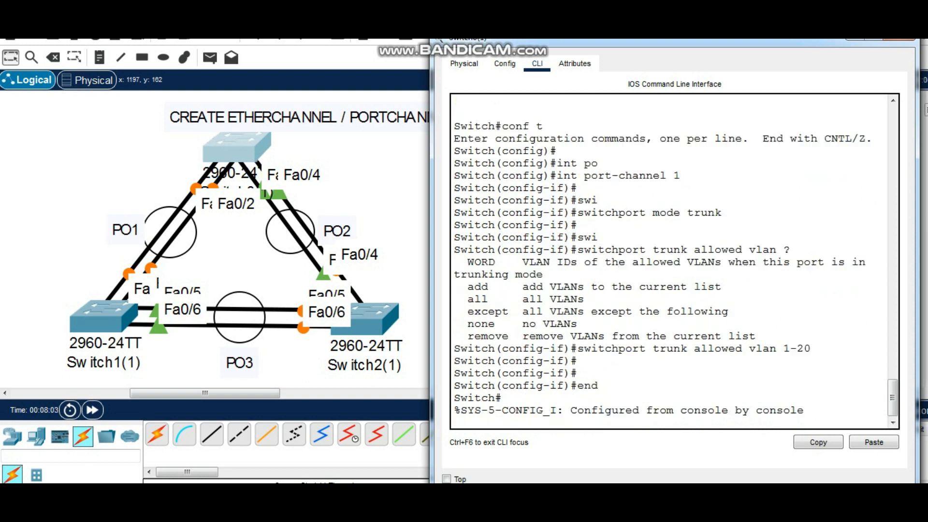
Display the running configuration and examine Port-channel1's trunk settings and the channel-group line under FastEthernet0/1
{"action": "key", "text": "Return"}
{"action": "key", "text": "Return"}
{"action": "key", "text": "Return"}
{"action": "type", "text": "sh run"}
{"action": "key", "text": "Return"}
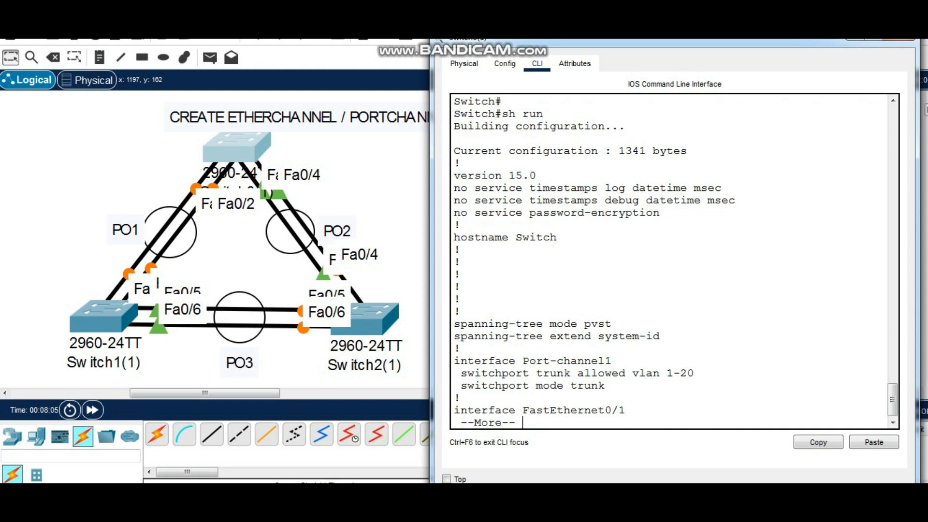
{"action": "key", "text": "space"}
{"action": "scroll", "coordinate": [674, 261], "scroll_direction": "up", "scroll_amount": 4}
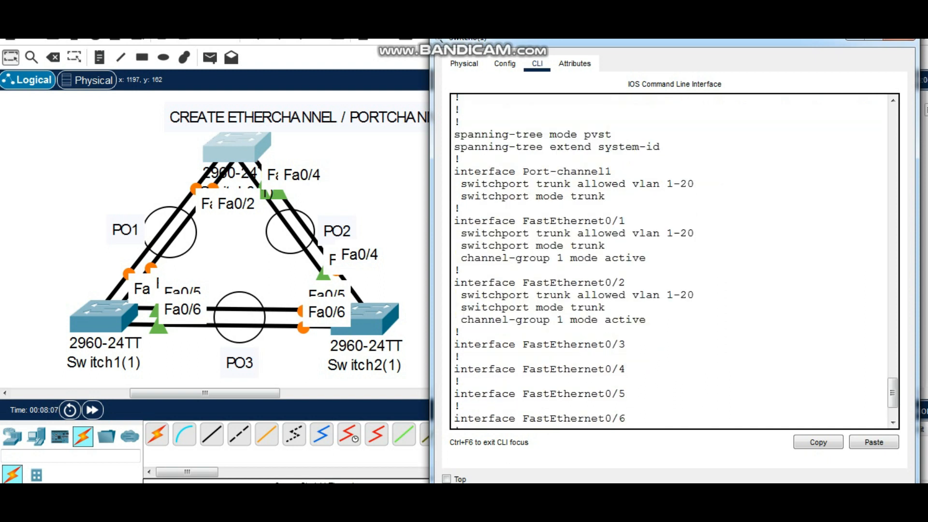
{"action": "left_click_drag", "start_coordinate": [606, 238], "coordinate": [461, 237]}
{"action": "left_click_drag", "start_coordinate": [694, 224], "coordinate": [461, 225]}
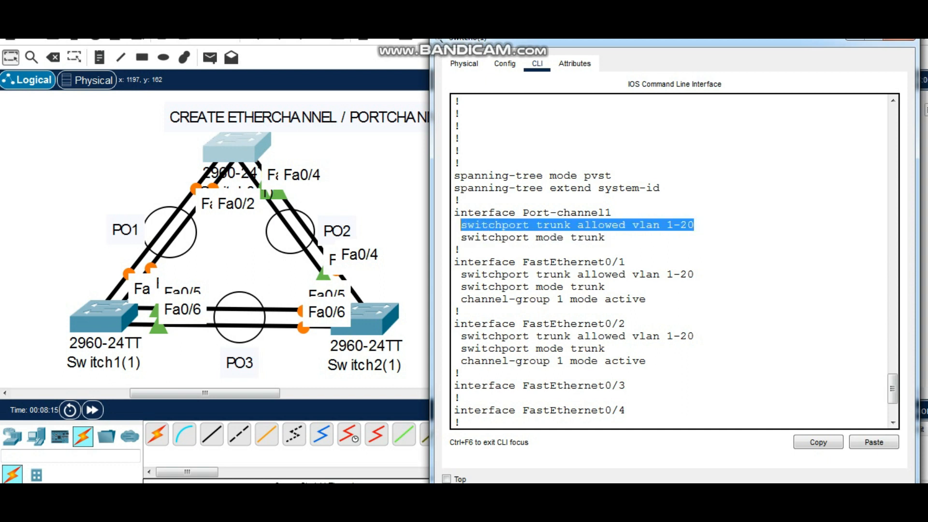
{"action": "left_click_drag", "start_coordinate": [461, 299], "coordinate": [647, 299]}
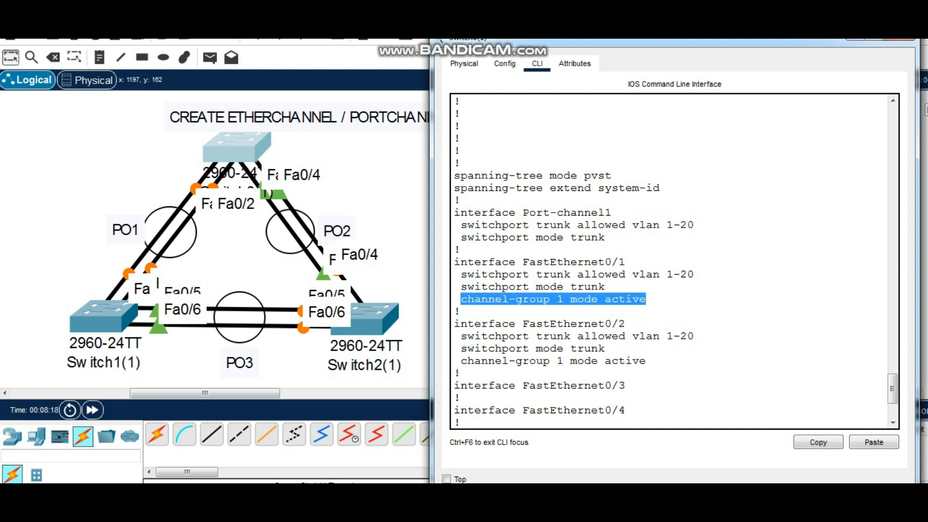
{"action": "left_click", "coordinate": [646, 300]}
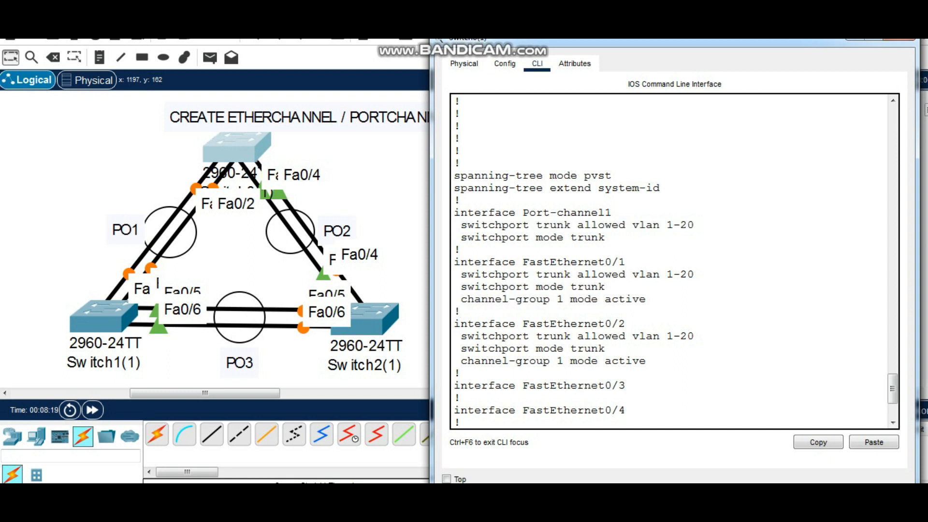
Page through the rest of Switch0(1)'s running configuration until the prompt returns
{"action": "key", "text": "space"}
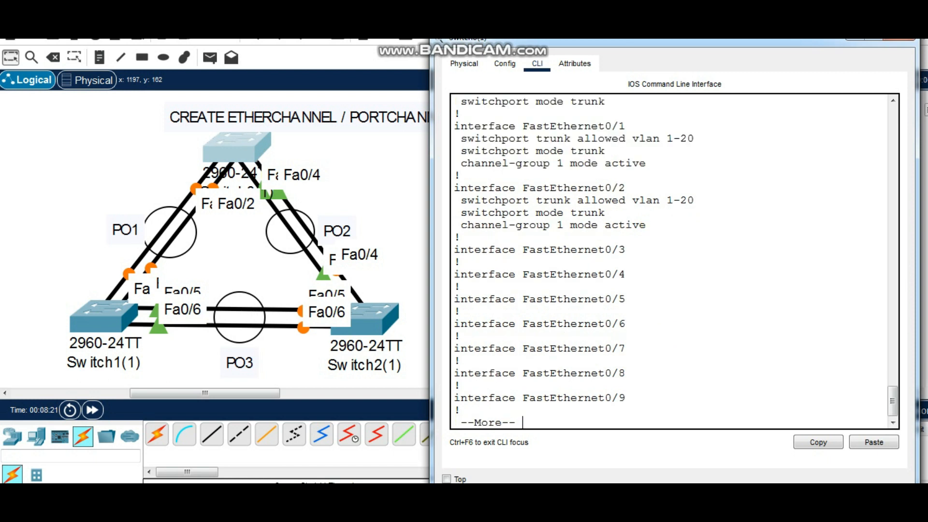
{"action": "key", "text": "Return"}
{"action": "key", "text": "Return"}
{"action": "key", "text": "Return"}
{"action": "key", "text": "Return"}
{"action": "key", "text": "Return"}
{"action": "key", "text": "Return"}
{"action": "key", "text": "Return"}
{"action": "key", "text": "Return"}
{"action": "key", "text": "Return"}
{"action": "key", "text": "Return"}
{"action": "key", "text": "Return"}
{"action": "key", "text": "Return"}
{"action": "key", "text": "Return"}
{"action": "key", "text": "Return"}
{"action": "key", "text": "Return"}
{"action": "key", "text": "Return"}
{"action": "key", "text": "Return"}
{"action": "key", "text": "Return"}
{"action": "key", "text": "Return"}
{"action": "key", "text": "Return"}
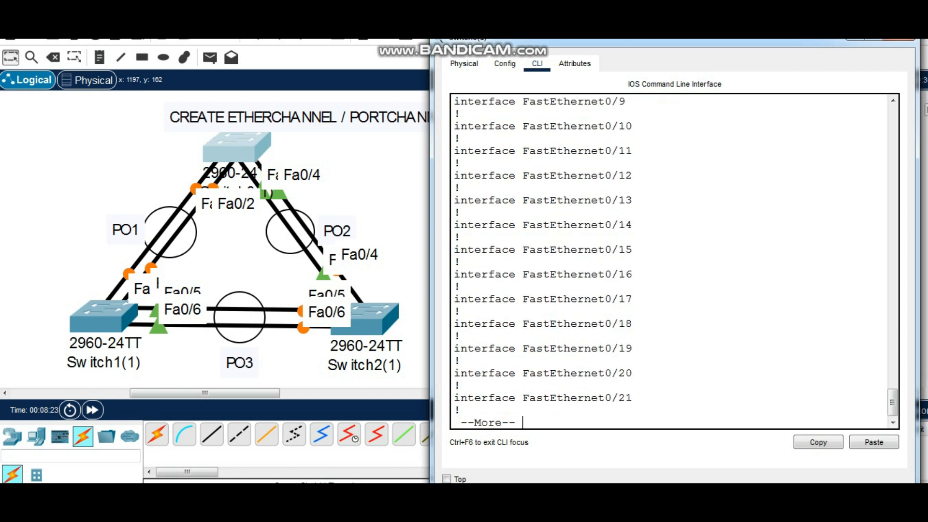
{"action": "key", "text": "Return"}
{"action": "key", "text": "Return"}
{"action": "key", "text": "Return"}
{"action": "key", "text": "Return"}
{"action": "key", "text": "Return"}
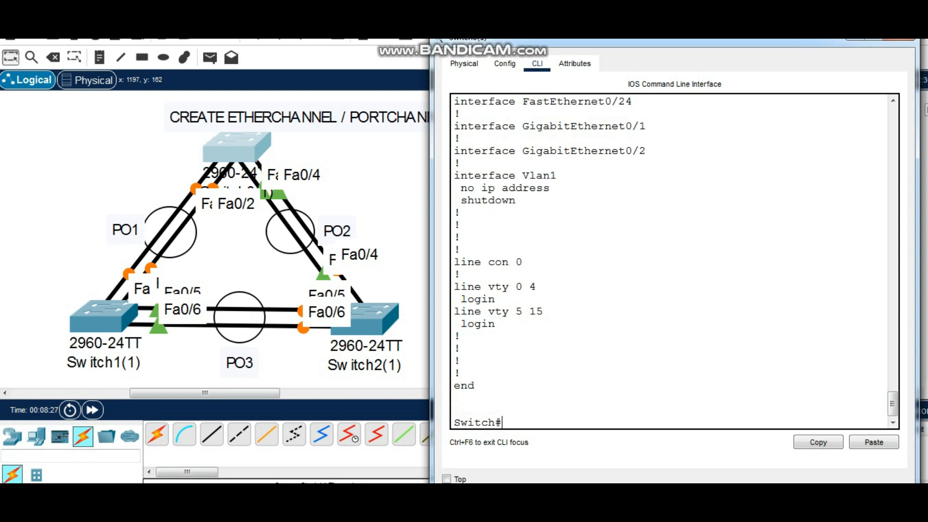
Close Switch0(1)'s device window and open the command line of Switch1(1)
{"action": "left_click_drag", "start_coordinate": [674, 41], "coordinate": [672, 59]}
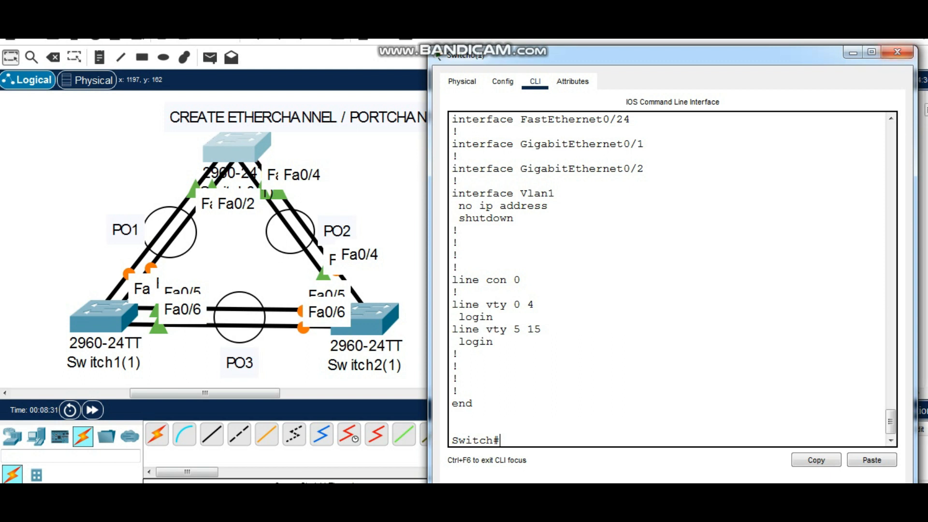
{"action": "left_click", "coordinate": [897, 52]}
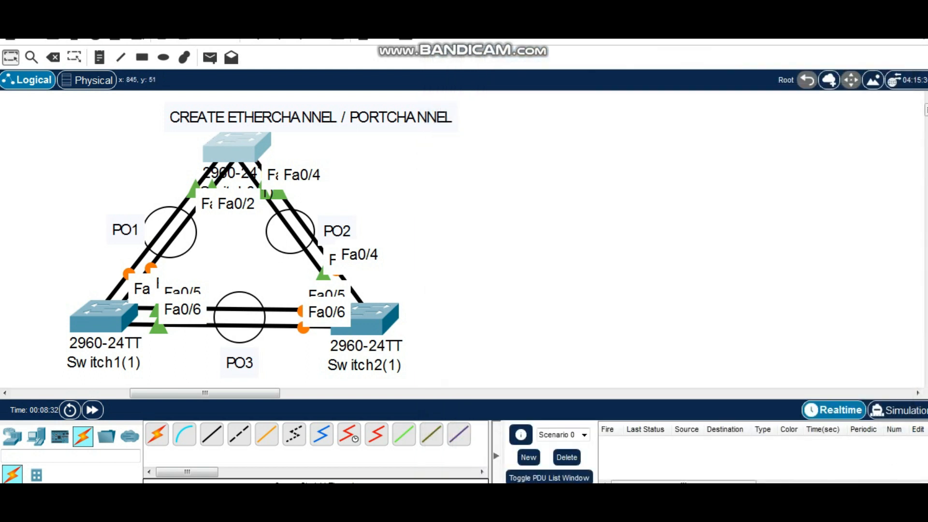
{"action": "left_click", "coordinate": [104, 317]}
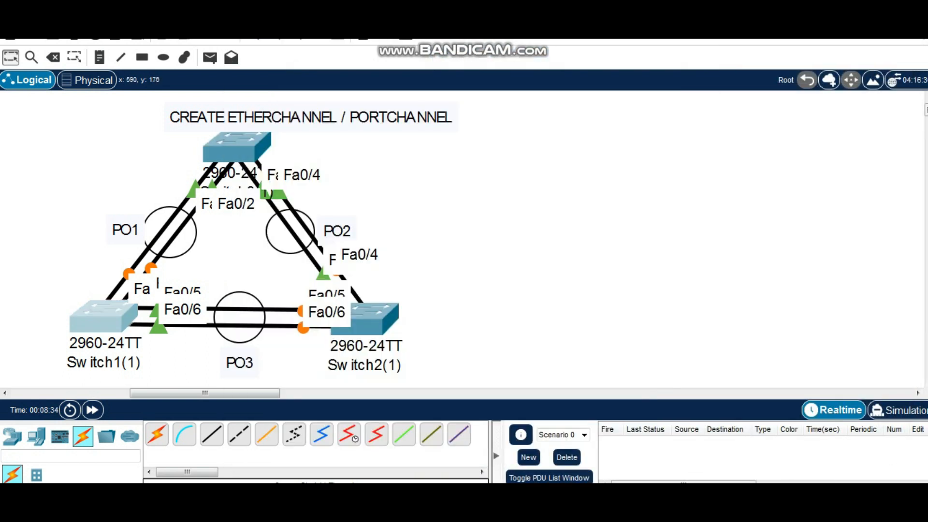
{"action": "left_click", "coordinate": [104, 317]}
{"action": "left_click_drag", "start_coordinate": [396, 8], "coordinate": [555, 50]}
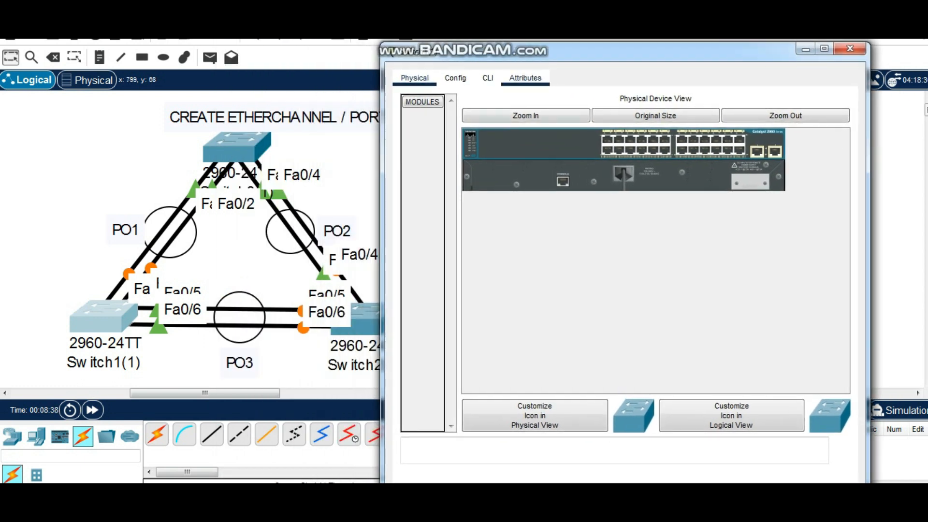
{"action": "left_click", "coordinate": [488, 78]}
Enter privileged EXEC mode and global configuration mode on Switch1(1)
{"action": "key", "text": "Return"}
{"action": "key", "text": "Return"}
{"action": "type", "text": "en"}
{"action": "key", "text": "Return"}
{"action": "key", "text": "Return"}
{"action": "type", "text": "conf t"}
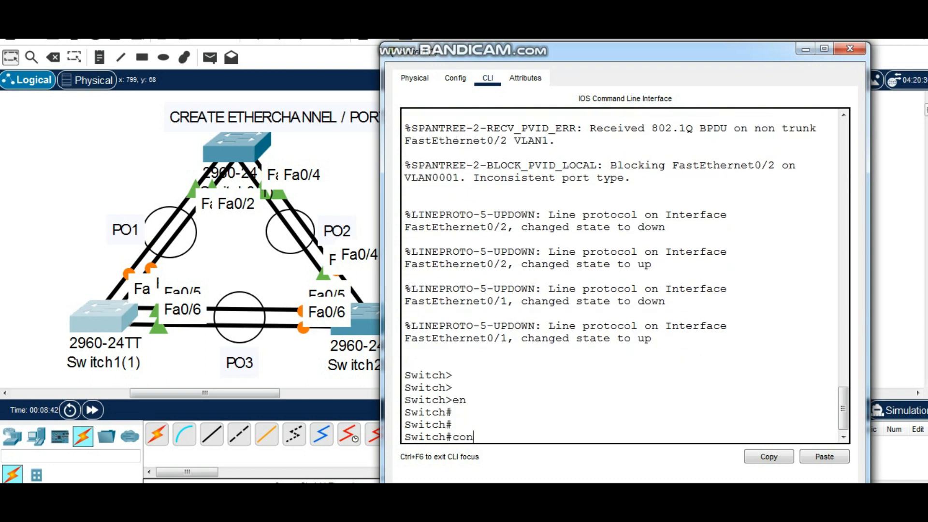
{"action": "key", "text": "Return"}
Enter interface range configuration for fa0/1-2 on Switch1(1)
{"action": "key", "text": "Return"}
{"action": "key", "text": "Return"}
{"action": "type", "text": "int fa"}
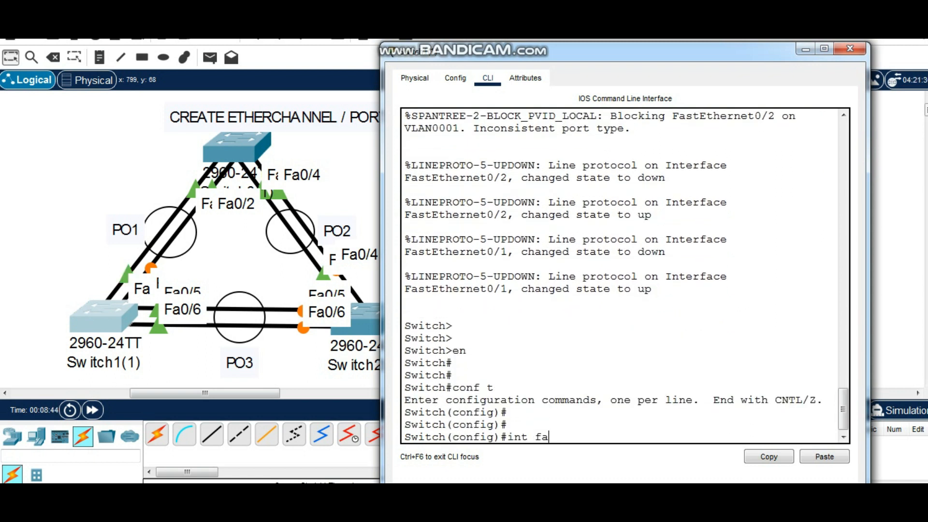
{"action": "type", "text": "0"}
{"action": "key", "text": "BackSpace"}
{"action": "key", "text": "BackSpace"}
{"action": "key", "text": "BackSpace"}
{"action": "type", "text": "range fa0/1-2"}
{"action": "key", "text": "Return"}
{"action": "key", "text": "Return"}
{"action": "key", "text": "Return"}
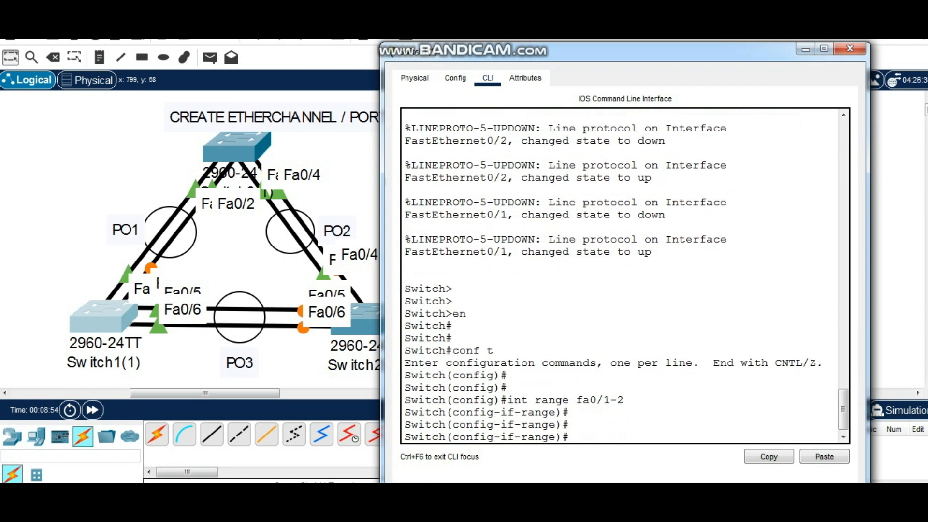
Begin a channel-group 1 mode command for the range, list the mode options, and examine the description of passive
{"action": "type", "text": "channel-g"}
{"action": "key", "text": "Tab"}
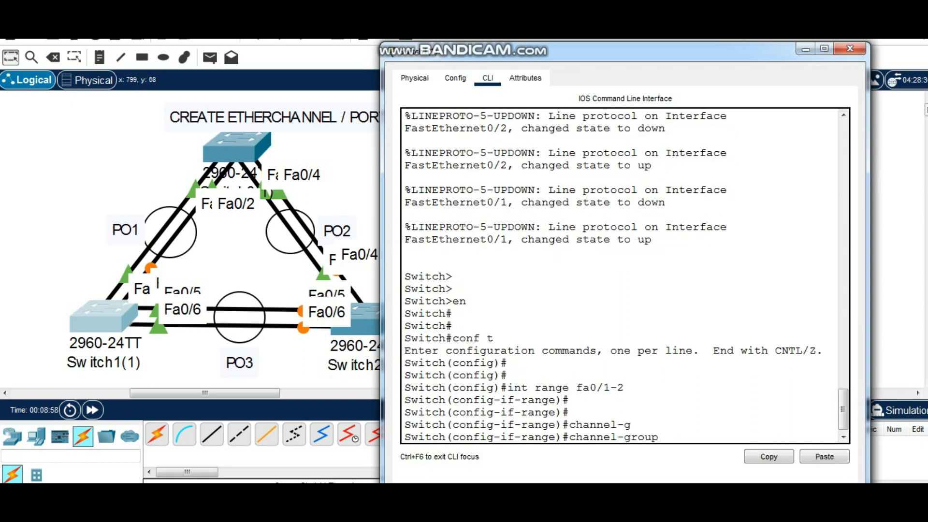
{"action": "type", "text": "1 mode ?"}
{"action": "left_click_drag", "start_coordinate": [418, 424], "coordinate": [466, 425]}
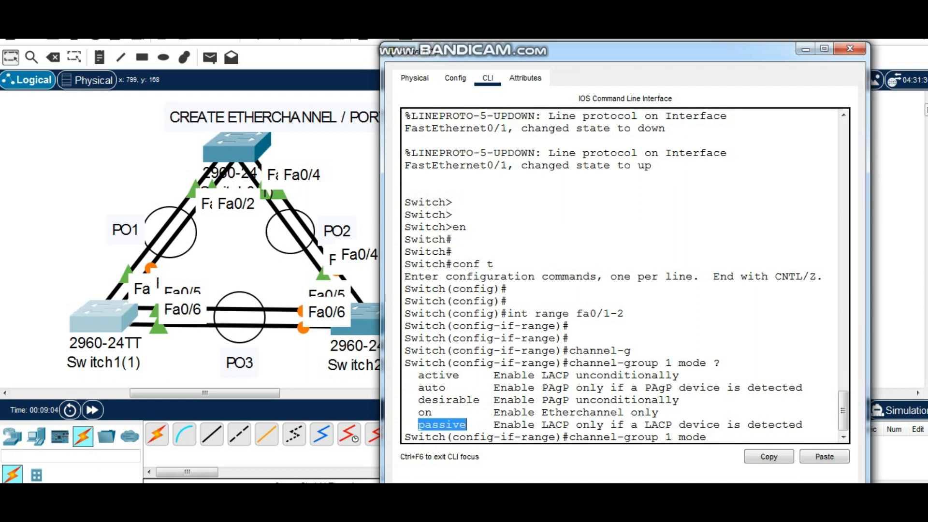
{"action": "left_click_drag", "start_coordinate": [541, 425], "coordinate": [570, 425]}
{"action": "left_click", "coordinate": [713, 437]}
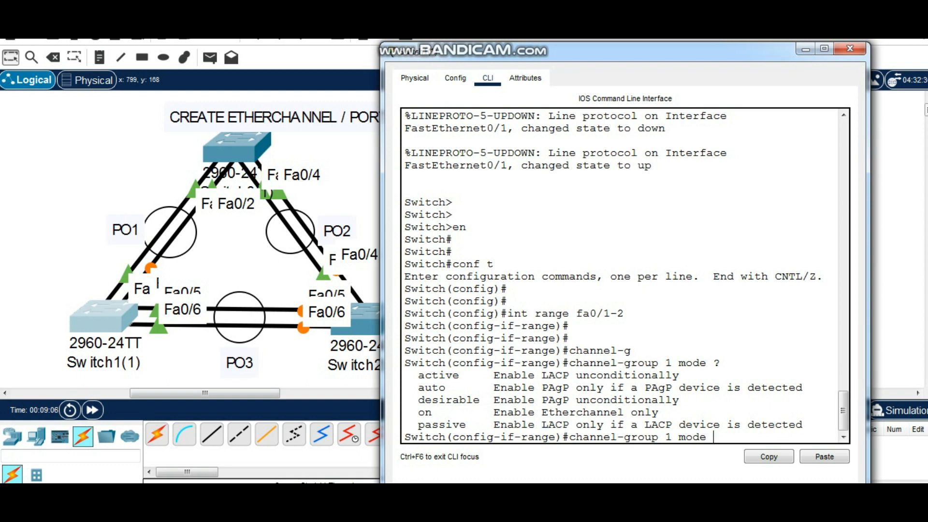
Assign the range to channel-group 1 in mode passive and return to privileged EXEC mode
{"action": "type", "text": "passive"}
{"action": "key", "text": "Return"}
{"action": "key", "text": "Return"}
{"action": "key", "text": "Return"}
{"action": "key", "text": "Return"}
{"action": "type", "text": "end"}
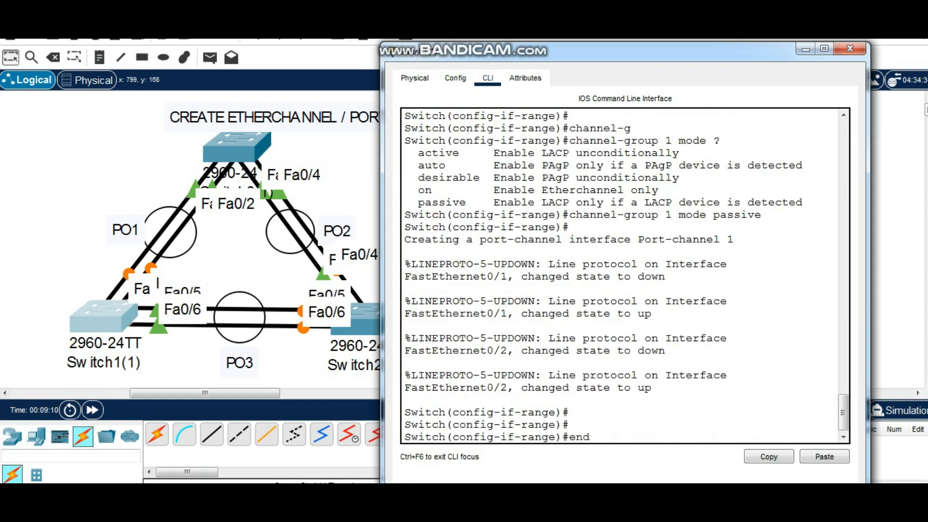
{"action": "key", "text": "Return"}
Display the complete running configuration of Switch1(1)
{"action": "key", "text": "Return"}
{"action": "key", "text": "Return"}
{"action": "key", "text": "Return"}
{"action": "type", "text": "sh run"}
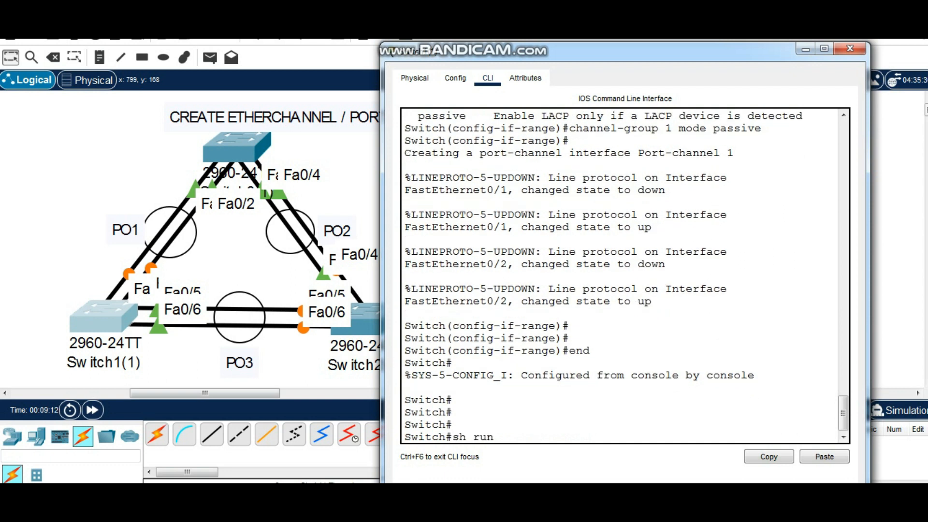
{"action": "key", "text": "Return"}
{"action": "key", "text": "space"}
{"action": "key", "text": "space"}
{"action": "key", "text": "space"}
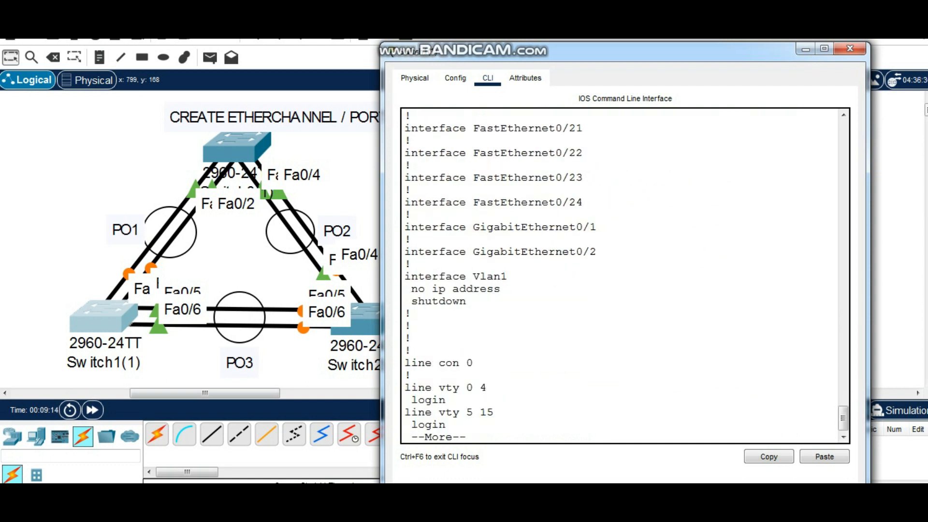
{"action": "key", "text": "space"}
Examine the Port-channel1 entry and the channel-group settings of its member ports in the running configuration
{"action": "scroll", "coordinate": [624, 275], "scroll_direction": "up", "scroll_amount": 10}
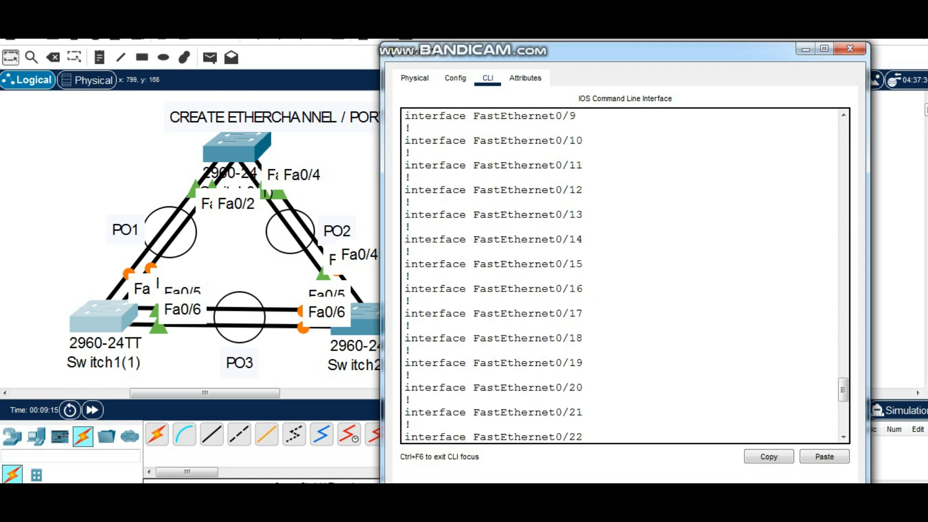
{"action": "scroll", "coordinate": [624, 276], "scroll_direction": "down", "scroll_amount": 7}
{"action": "scroll", "coordinate": [624, 275], "scroll_direction": "down", "scroll_amount": 4}
{"action": "scroll", "coordinate": [624, 275], "scroll_direction": "up", "scroll_amount": 10}
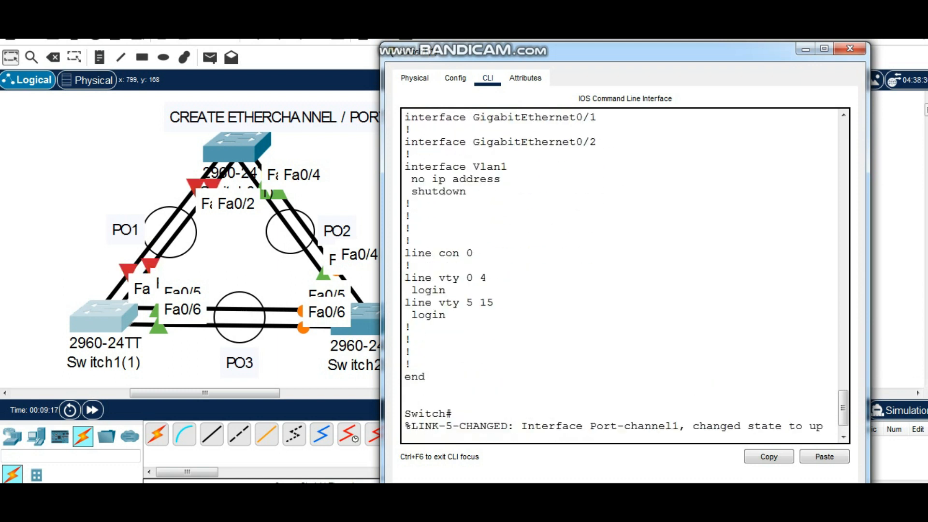
{"action": "scroll", "coordinate": [623, 275], "scroll_direction": "up", "scroll_amount": 10}
{"action": "left_click_drag", "start_coordinate": [563, 216], "coordinate": [404, 216]}
{"action": "left_click_drag", "start_coordinate": [604, 252], "coordinate": [554, 240]}
{"action": "left_click_drag", "start_coordinate": [576, 278], "coordinate": [549, 277]}
{"action": "scroll", "coordinate": [549, 277], "scroll_direction": "down", "scroll_amount": 19}
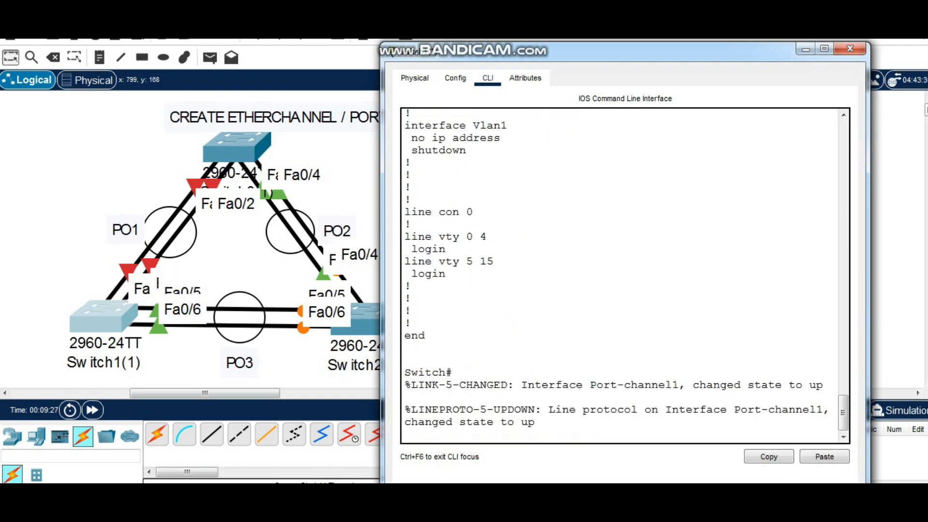
Enter global configuration mode and open the configuration of interface po1 on Switch1(1)
{"action": "key", "text": "Return"}
{"action": "key", "text": "Return"}
{"action": "key", "text": "Return"}
{"action": "type", "text": "conf t"}
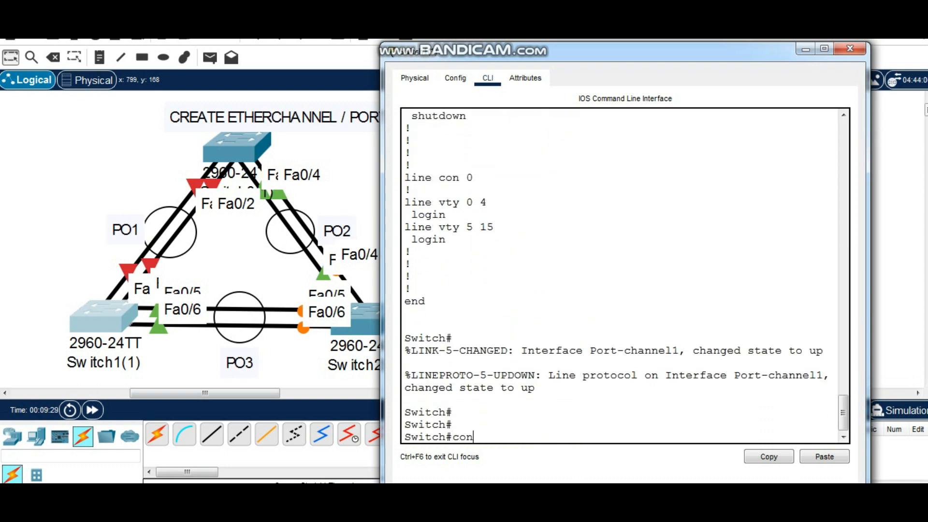
{"action": "key", "text": "Return"}
{"action": "key", "text": "Return"}
{"action": "type", "text": "in"}
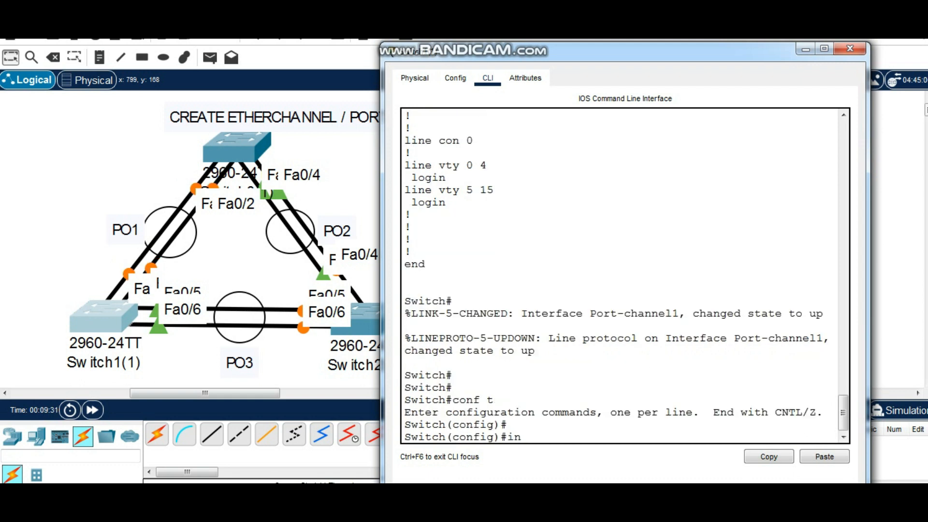
{"action": "type", "text": "t po1"}
{"action": "key", "text": "Return"}
{"action": "key", "text": "Return"}
Set interface po1 to switchport mode trunk
{"action": "type", "text": "swi"}
{"action": "key", "text": "Tab"}
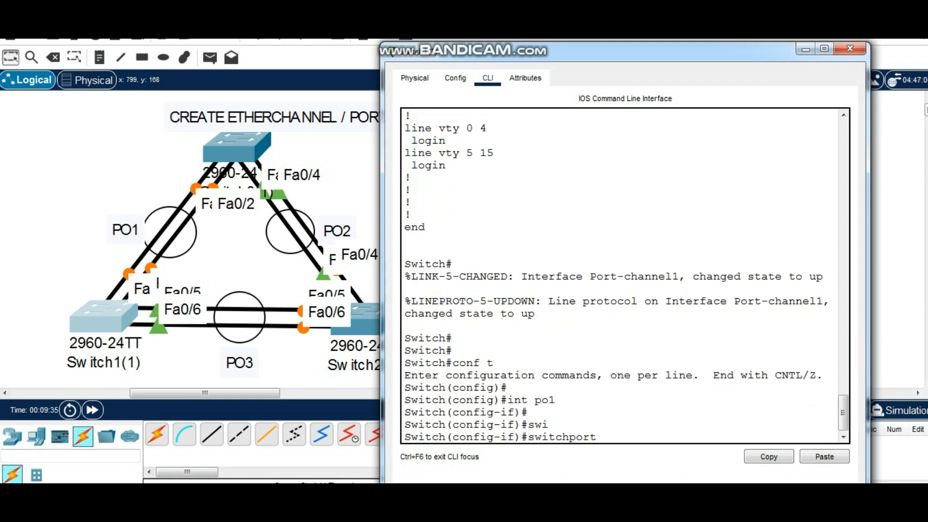
{"action": "type", "text": "mode trunk"}
{"action": "key", "text": "Return"}
{"action": "key", "text": "Return"}
Allow VLANs 1-20 on the po1 trunk
{"action": "type", "text": "sw"}
{"action": "key", "text": "Tab"}
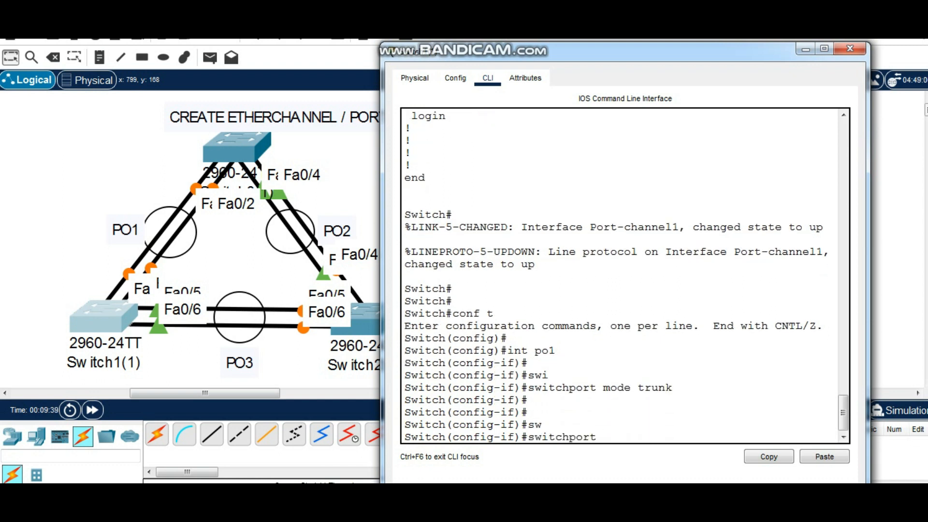
{"action": "type", "text": "trunk allowed vlan 1-20"}
{"action": "key", "text": "Return"}
{"action": "key", "text": "Return"}
{"action": "key", "text": "Return"}
{"action": "key", "text": "Return"}
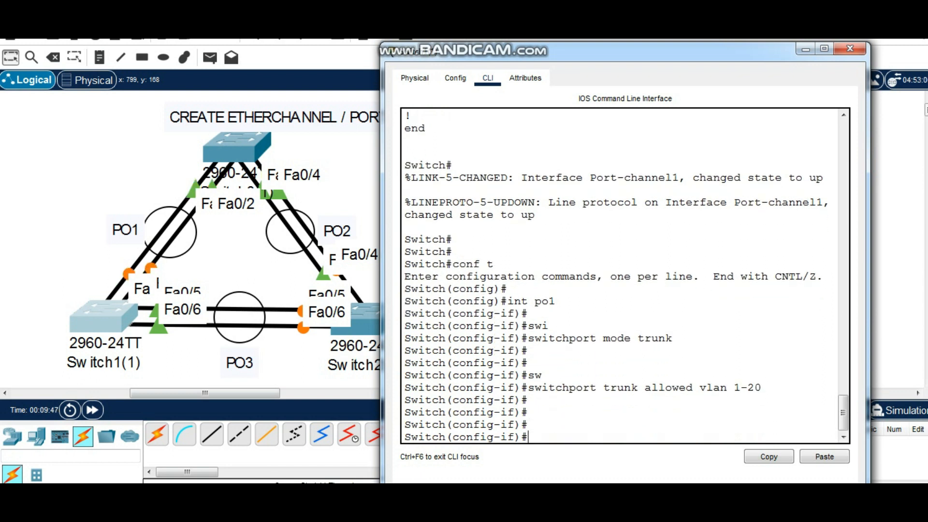
Return to privileged EXEC mode and save the running configuration to startup-config on Switch1(1)
{"action": "key", "text": "Return"}
{"action": "type", "text": "end"}
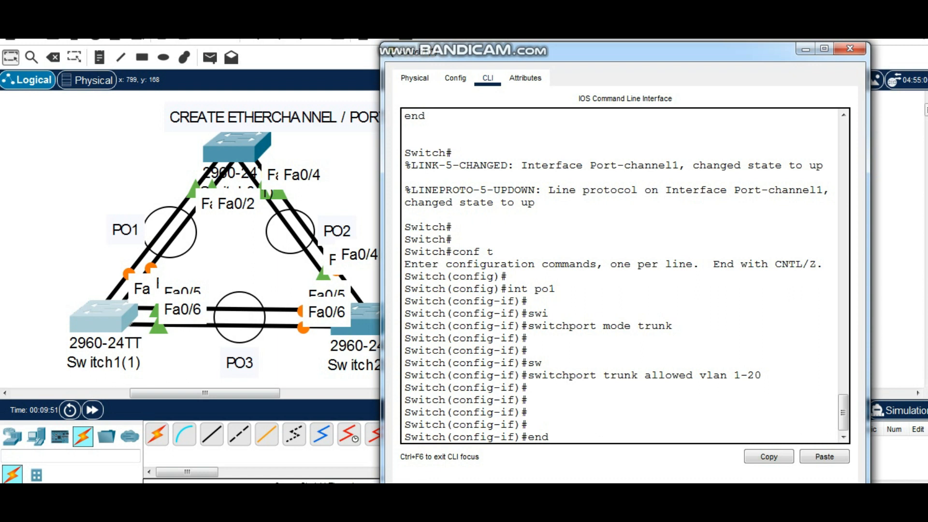
{"action": "key", "text": "Return"}
{"action": "key", "text": "Return"}
{"action": "key", "text": "Return"}
{"action": "type", "text": "copy run star"}
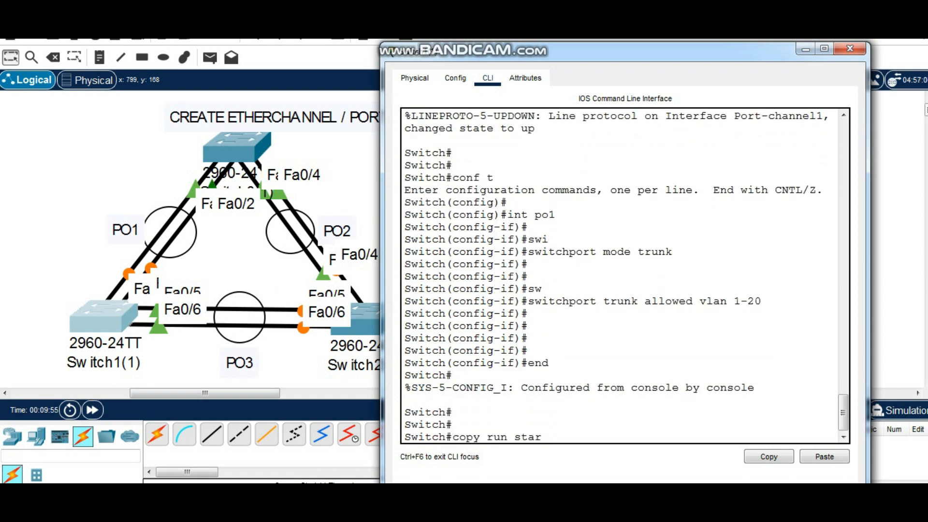
{"action": "type", "text": "t"}
{"action": "key", "text": "Return"}
{"action": "key", "text": "Return"}
{"action": "key", "text": "Return"}
{"action": "key", "text": "Return"}
{"action": "key", "text": "Return"}
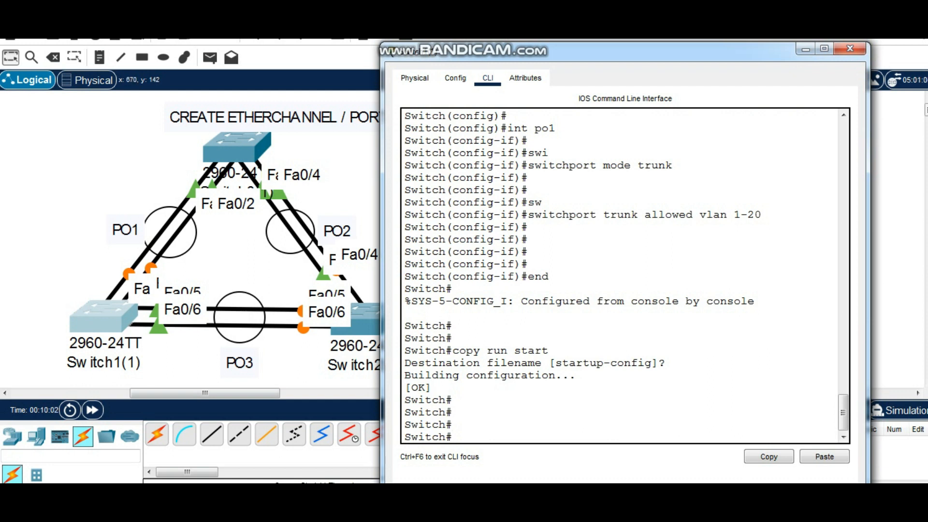
Enter global configuration mode and open interface range configuration for fa0/5-6 on Switch1(1)
{"action": "type", "text": "conf t"}
{"action": "key", "text": "Return"}
{"action": "key", "text": "Return"}
{"action": "key", "text": "Return"}
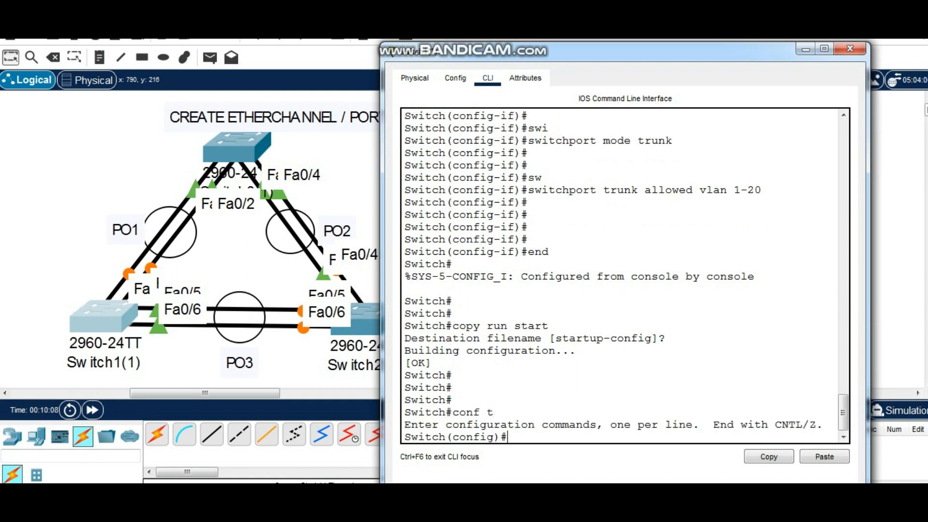
{"action": "type", "text": "int range"}
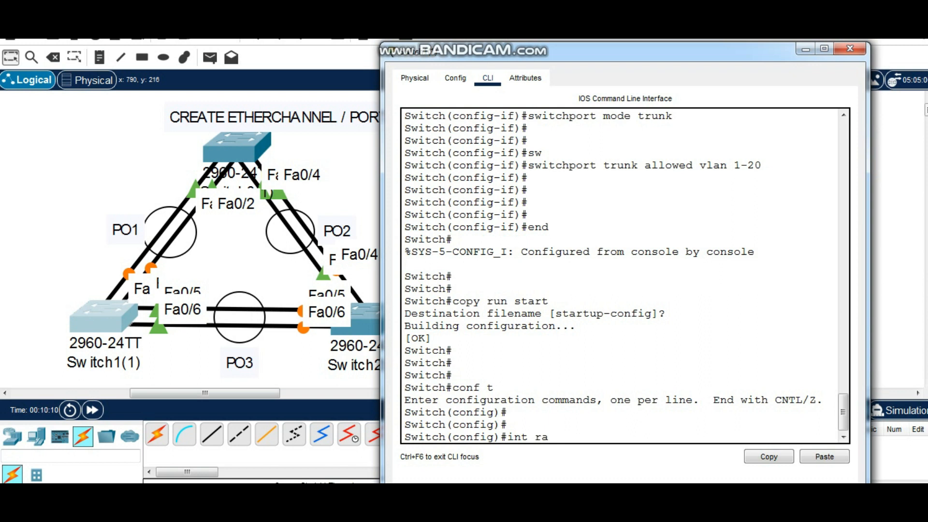
{"action": "type", "text": "0/5-6"}
{"action": "key", "text": "Return"}
{"action": "key", "text": "Return"}
{"action": "key", "text": "Return"}
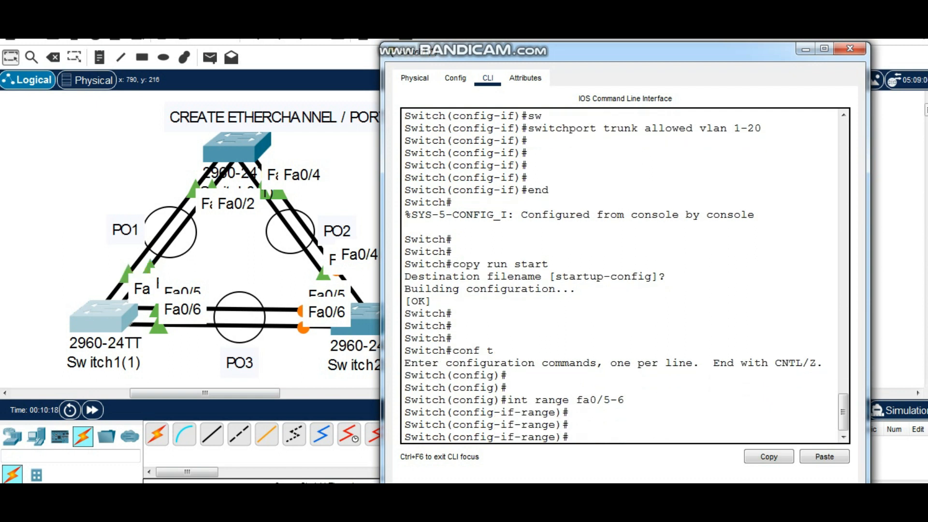
Begin a channel-group 3 mode command for the range, list the mode options, and examine the description of active
{"action": "type", "text": "channel-g"}
{"action": "key", "text": "Tab"}
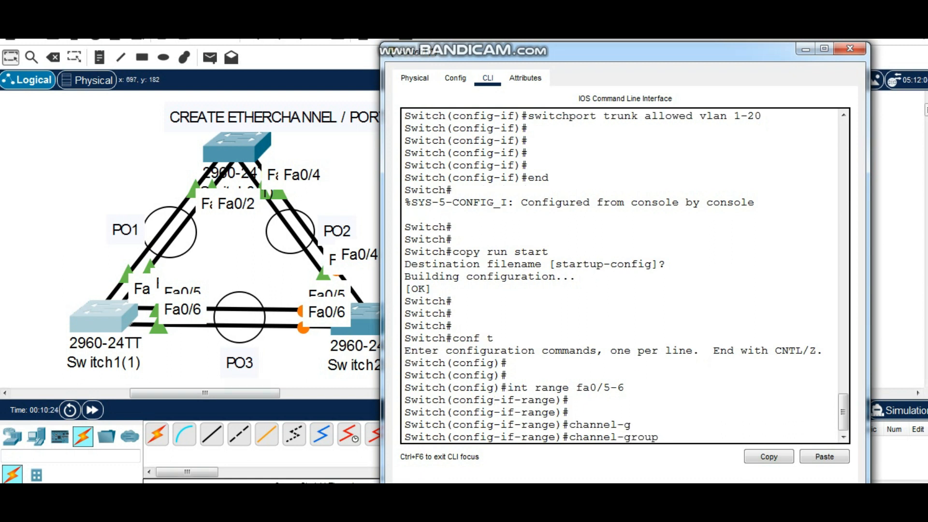
{"action": "type", "text": "3 mode ?"}
{"action": "left_click_drag", "start_coordinate": [460, 375], "coordinate": [438, 375]}
{"action": "left_click_drag", "start_coordinate": [542, 375], "coordinate": [569, 375]}
{"action": "left_click", "coordinate": [569, 375]}
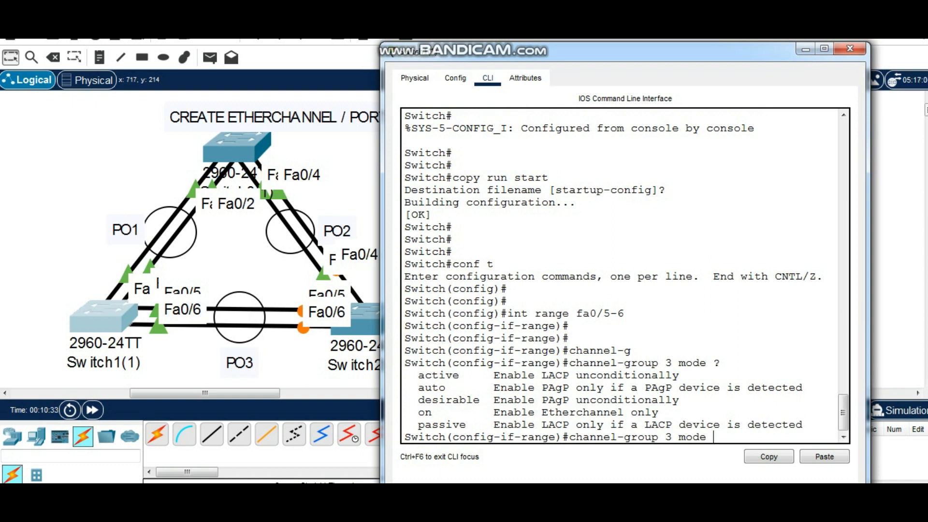
Assign the fa0/5-6 range to channel-group 3 in mode active and return to privileged EXEC mode
{"action": "type", "text": "active"}
{"action": "key", "text": "Return"}
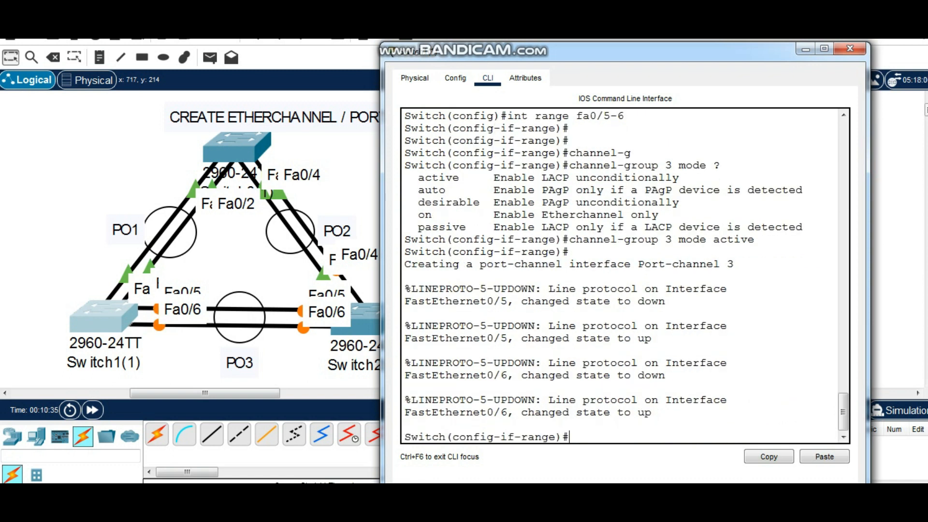
{"action": "key", "text": "Return"}
{"action": "key", "text": "Return"}
{"action": "key", "text": "Return"}
{"action": "type", "text": "end"}
{"action": "key", "text": "Return"}
{"action": "key", "text": "Return"}
{"action": "key", "text": "Return"}
{"action": "key", "text": "Return"}
{"action": "key", "text": "Return"}
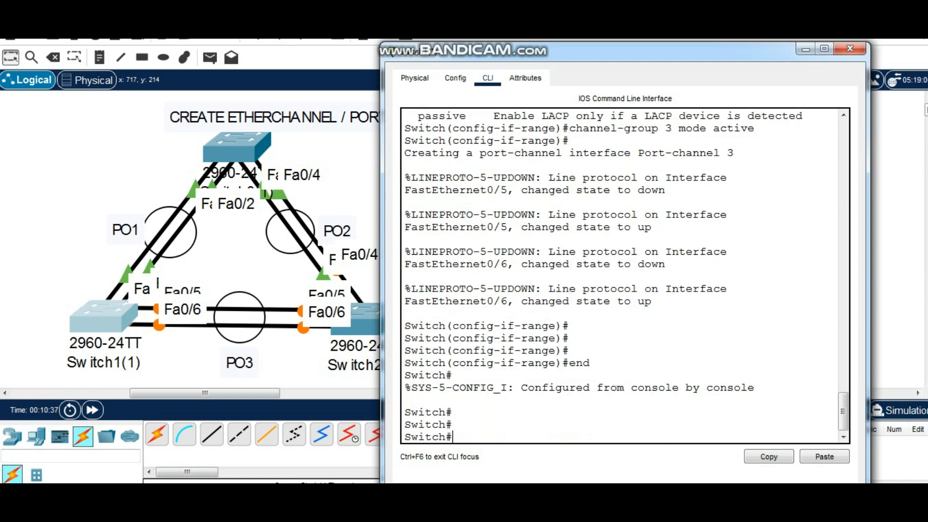
Enter global configuration mode and open the configuration of interface po3 on Switch1(1)
{"action": "type", "text": "conf t"}
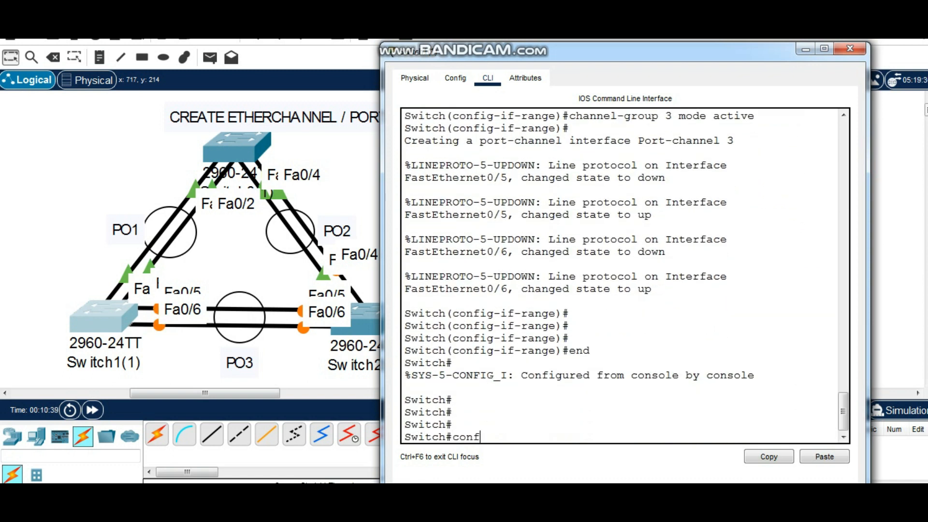
{"action": "key", "text": "Return"}
{"action": "key", "text": "Return"}
{"action": "key", "text": "Return"}
{"action": "type", "text": "int po"}
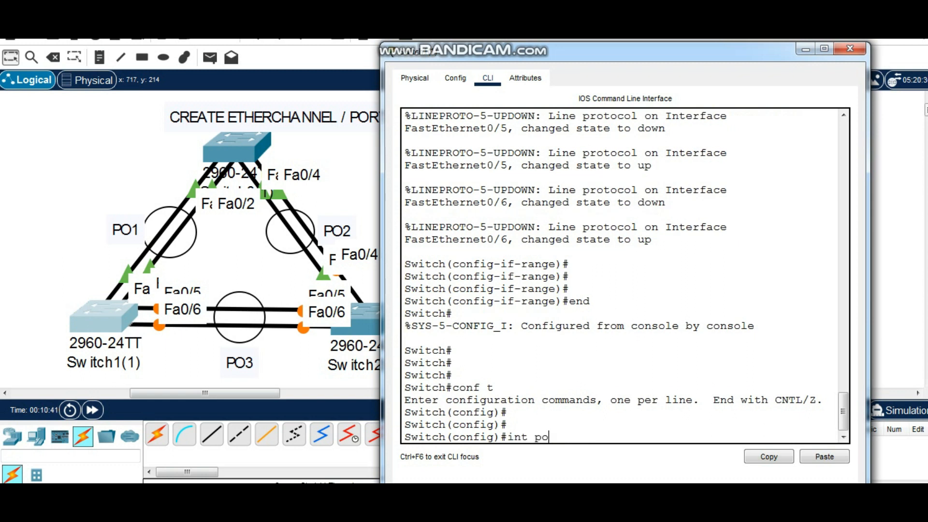
{"action": "type", "text": "3"}
{"action": "key", "text": "Return"}
{"action": "key", "text": "Return"}
Set interface po3 to switchport mode trunk
{"action": "type", "text": "swi"}
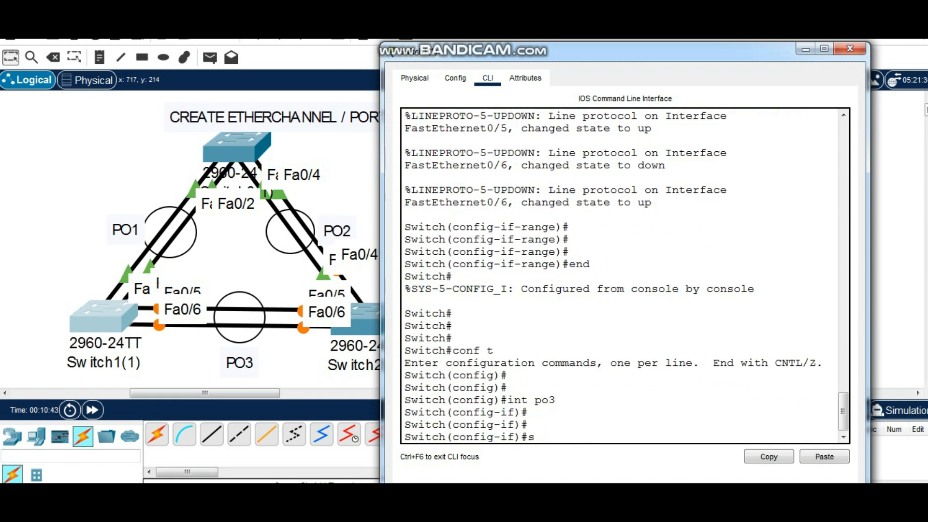
{"action": "key", "text": "Tab"}
{"action": "type", "text": "mode trunk"}
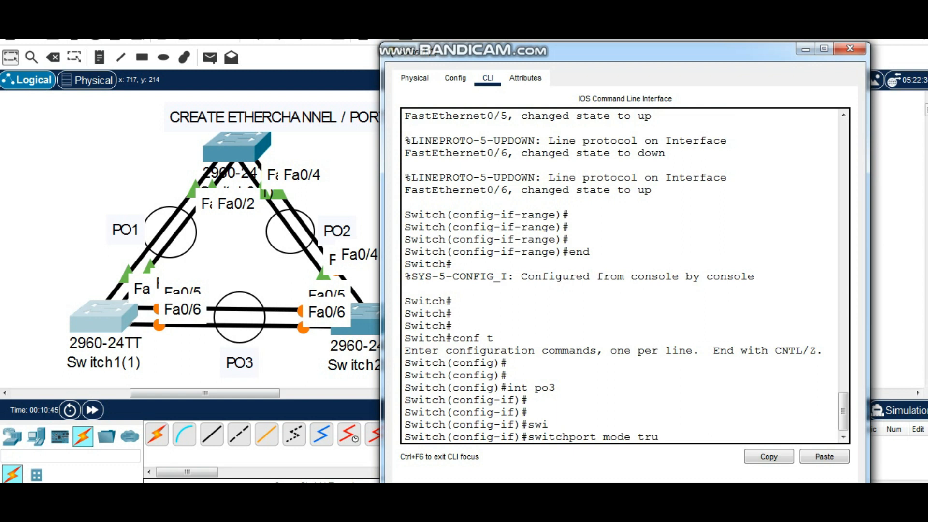
{"action": "key", "text": "Return"}
{"action": "key", "text": "Return"}
{"action": "key", "text": "Return"}
Allow VLANs 1-20 on the po3 trunk
{"action": "type", "text": "swin"}
{"action": "key", "text": "Tab"}
{"action": "key", "text": "BackSpace"}
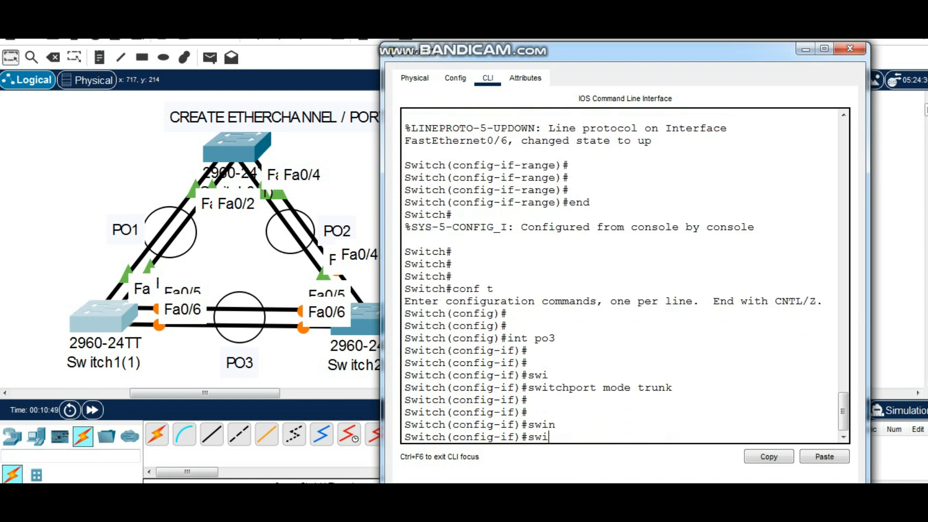
{"action": "key", "text": "Tab"}
{"action": "type", "text": "trunk allow"}
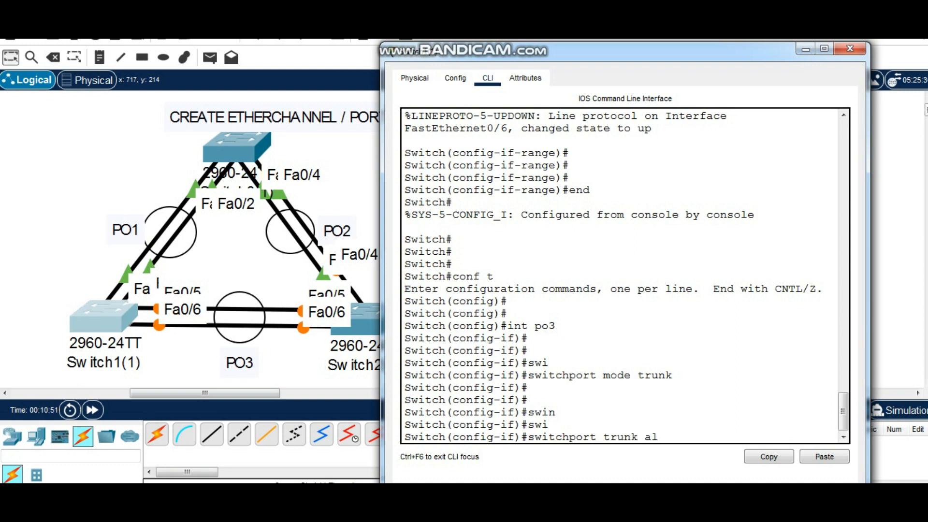
{"action": "key", "text": "Tab"}
{"action": "type", "text": "vlan 1-20"}
{"action": "key", "text": "Return"}
{"action": "key", "text": "Return"}
{"action": "key", "text": "Return"}
{"action": "key", "text": "Return"}
{"action": "key", "text": "Return"}
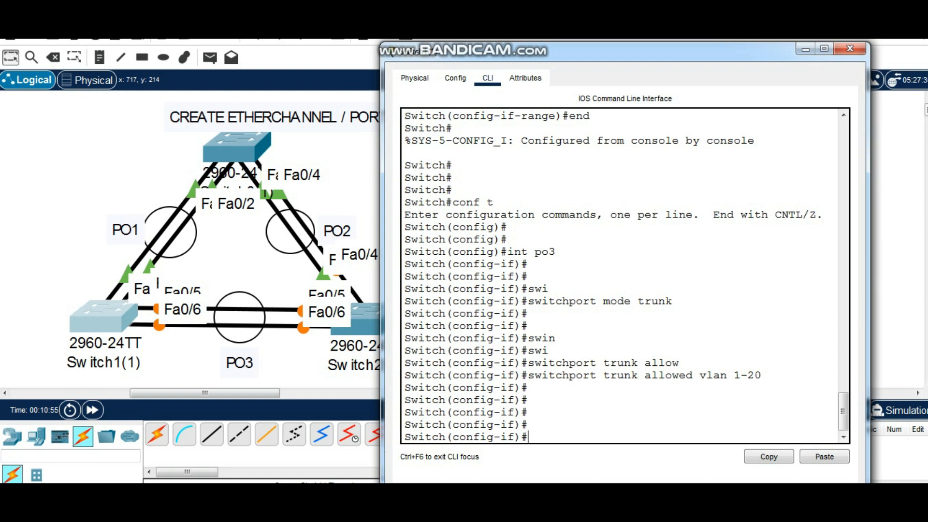
Leave configuration mode and copy the running configuration to startup-config on Switch1(1)
{"action": "type", "text": "end"}
{"action": "key", "text": "Return"}
{"action": "key", "text": "Return"}
{"action": "type", "text": "c"}
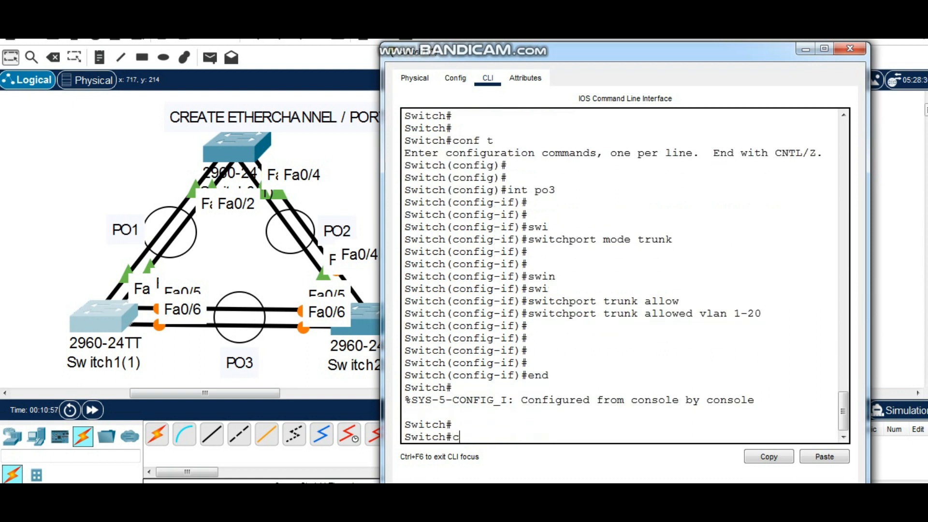
{"action": "type", "text": "opy run start"}
{"action": "key", "text": "Return"}
{"action": "key", "text": "Return"}
{"action": "key", "text": "Return"}
Display the complete running configuration of Switch1(1) to its end
{"action": "type", "text": "sh run"}
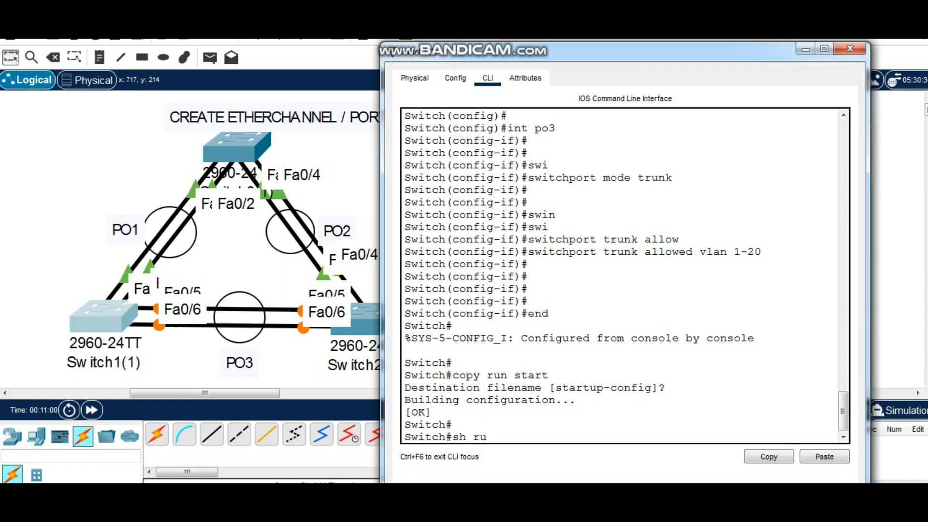
{"action": "key", "text": "Return"}
{"action": "key", "text": "space"}
{"action": "key", "text": "space"}
{"action": "key", "text": "space"}
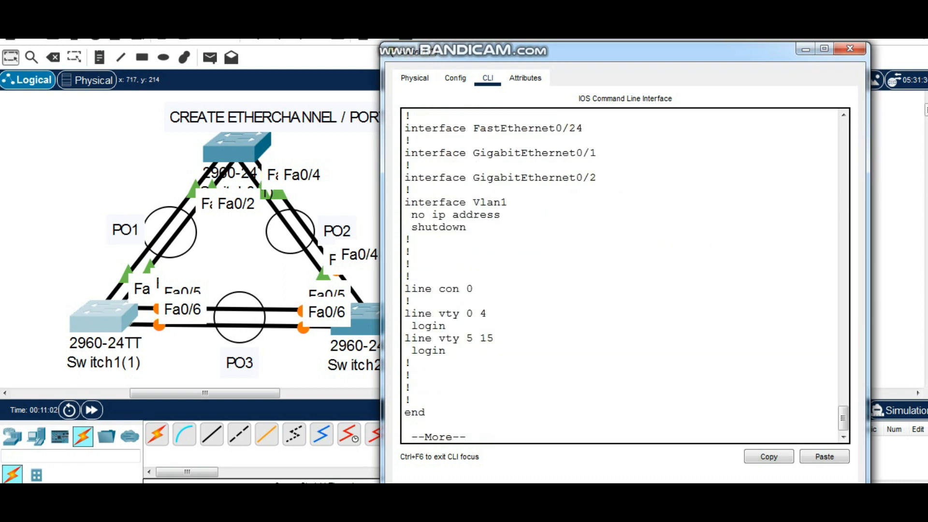
{"action": "key", "text": "space"}
Examine the allowed VLAN and trunk mode lines under interface Port-channel1 in the running configuration
{"action": "scroll", "coordinate": [624, 276], "scroll_direction": "up", "scroll_amount": 20}
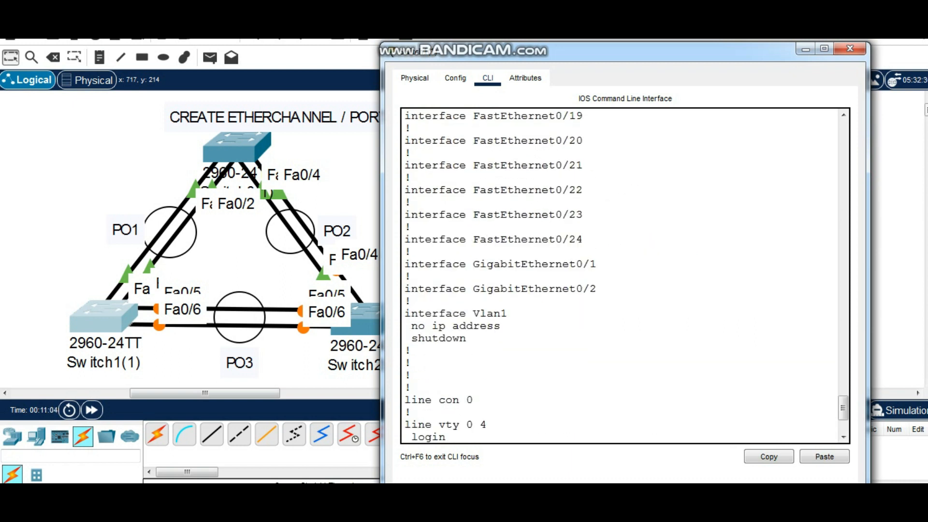
{"action": "scroll", "coordinate": [624, 275], "scroll_direction": "down", "scroll_amount": 2}
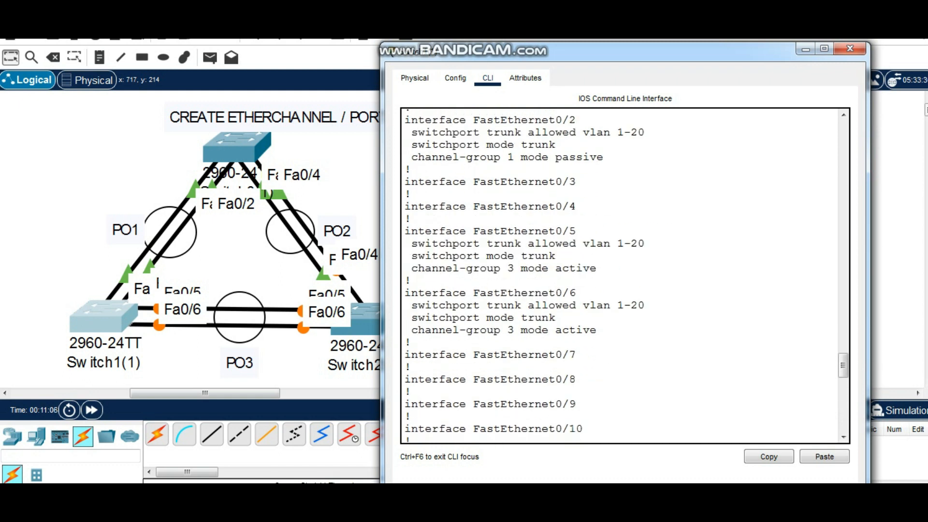
{"action": "scroll", "coordinate": [624, 276], "scroll_direction": "up", "scroll_amount": 8}
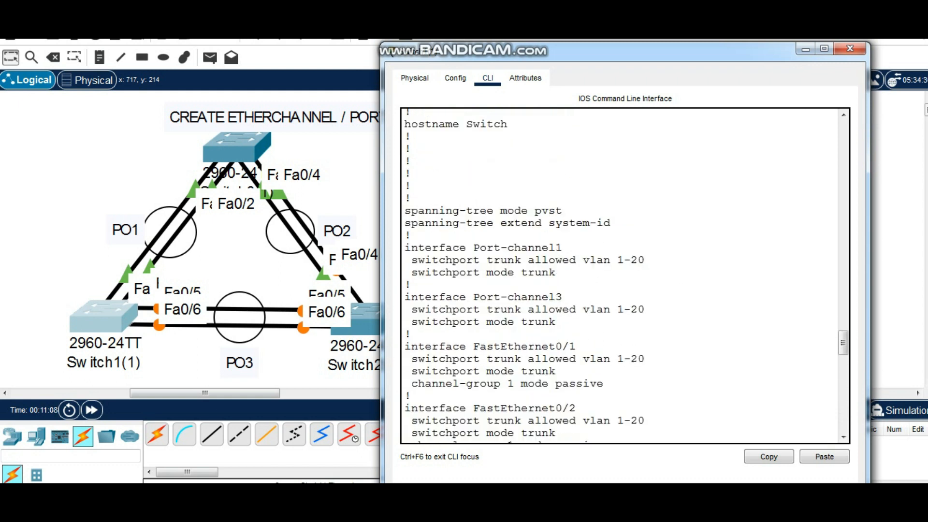
{"action": "left_click_drag", "start_coordinate": [646, 260], "coordinate": [412, 260]}
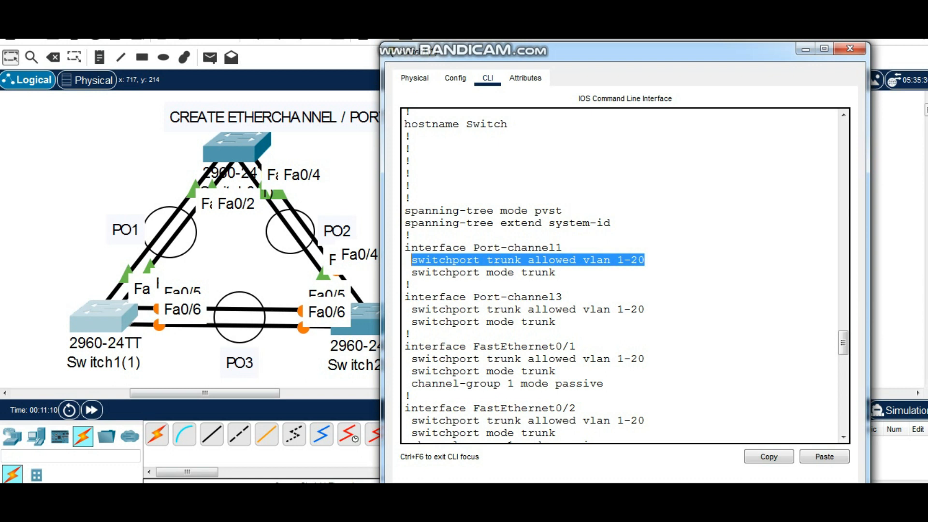
{"action": "left_click_drag", "start_coordinate": [556, 272], "coordinate": [418, 272]}
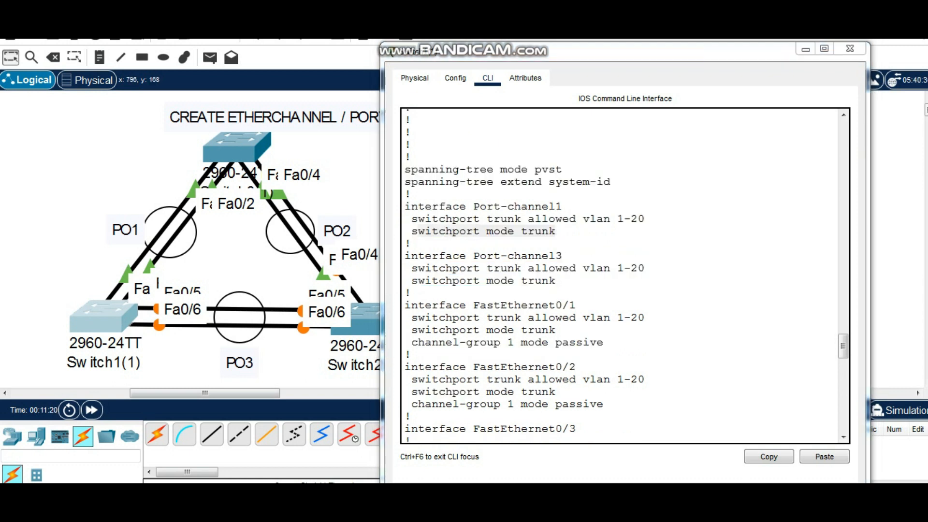
Examine the trunk and channel-group lines under Port-channel3 and FastEthernet0/1 to 0/6 in the running configuration, then close the Switch1(1) window
{"action": "left_click_drag", "start_coordinate": [418, 343], "coordinate": [590, 342]}
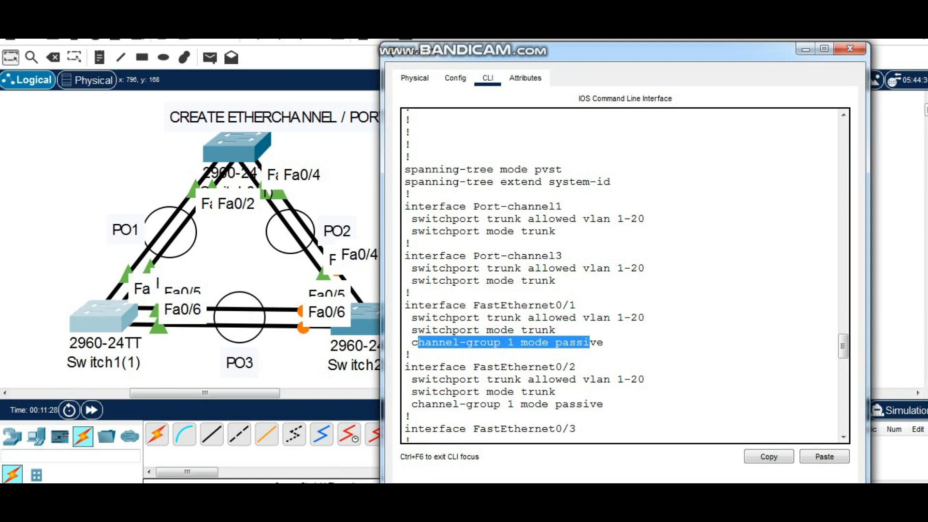
{"action": "left_click", "coordinate": [624, 318]}
{"action": "scroll", "coordinate": [624, 317], "scroll_direction": "down", "scroll_amount": 1}
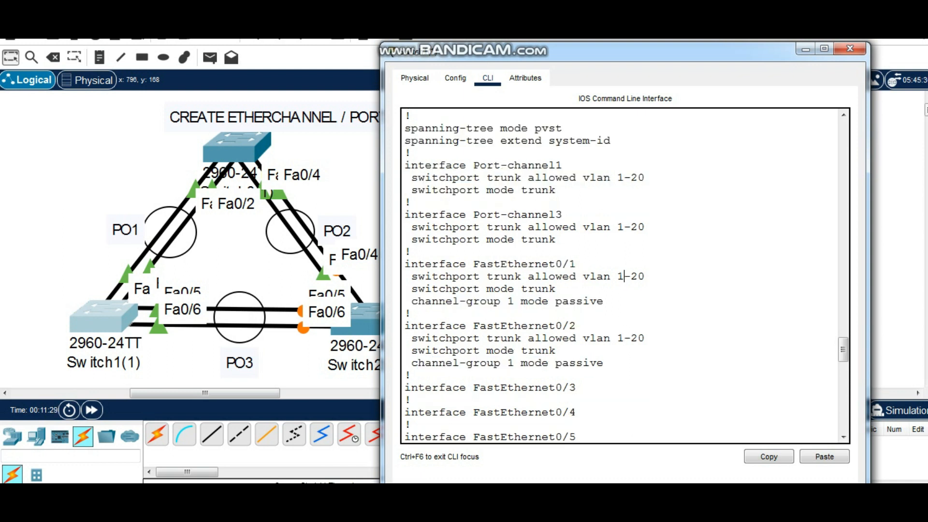
{"action": "left_click_drag", "start_coordinate": [563, 215], "coordinate": [528, 215]}
{"action": "scroll", "coordinate": [528, 215], "scroll_direction": "down", "scroll_amount": 11}
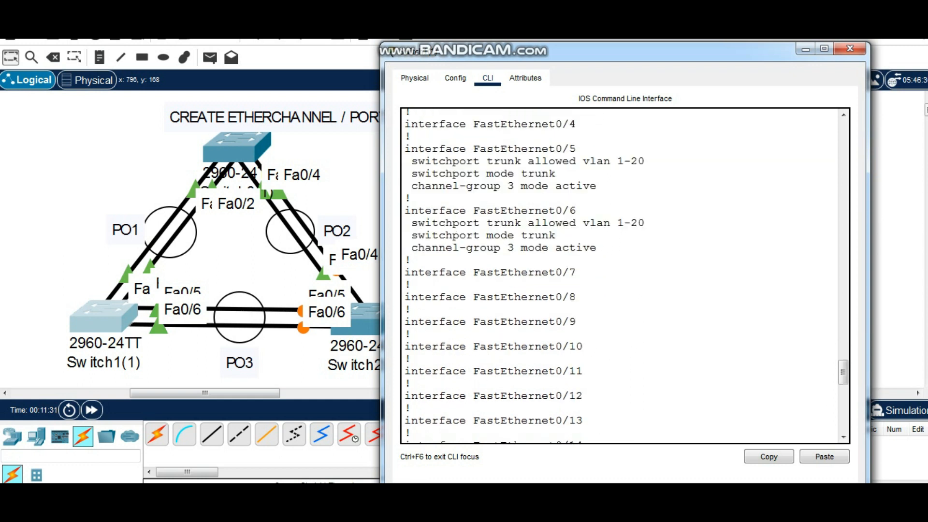
{"action": "scroll", "coordinate": [625, 275], "scroll_direction": "down", "scroll_amount": 4}
{"action": "scroll", "coordinate": [625, 275], "scroll_direction": "up", "scroll_amount": 10}
{"action": "scroll", "coordinate": [625, 274], "scroll_direction": "up", "scroll_amount": 2}
{"action": "left_click_drag", "start_coordinate": [577, 273], "coordinate": [542, 272]}
{"action": "left_click_drag", "start_coordinate": [577, 333], "coordinate": [598, 312]}
{"action": "left_click_drag", "start_coordinate": [598, 371], "coordinate": [555, 372]}
{"action": "left_click_drag", "start_coordinate": [599, 319], "coordinate": [549, 310]}
{"action": "left_click", "coordinate": [590, 346]}
{"action": "scroll", "coordinate": [589, 346], "scroll_direction": "down", "scroll_amount": 20}
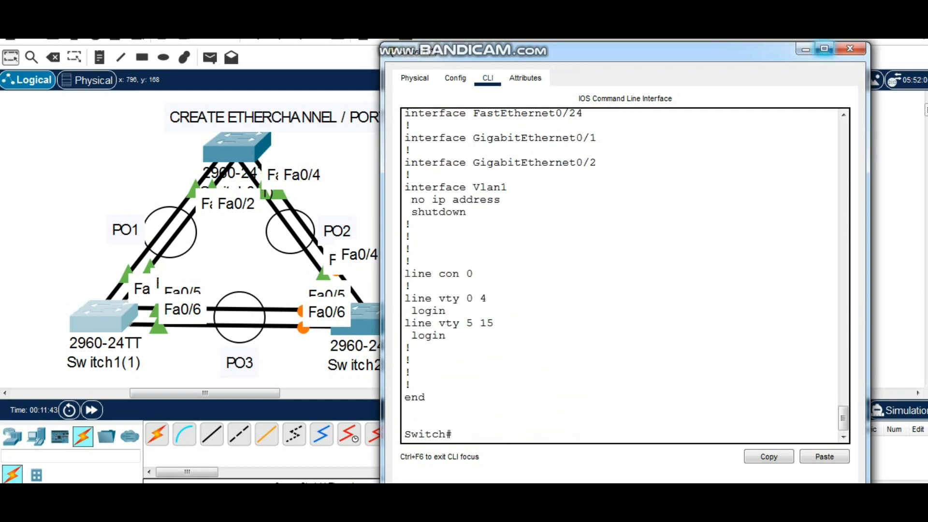
{"action": "left_click", "coordinate": [850, 48]}
{"action": "left_click", "coordinate": [367, 318]}
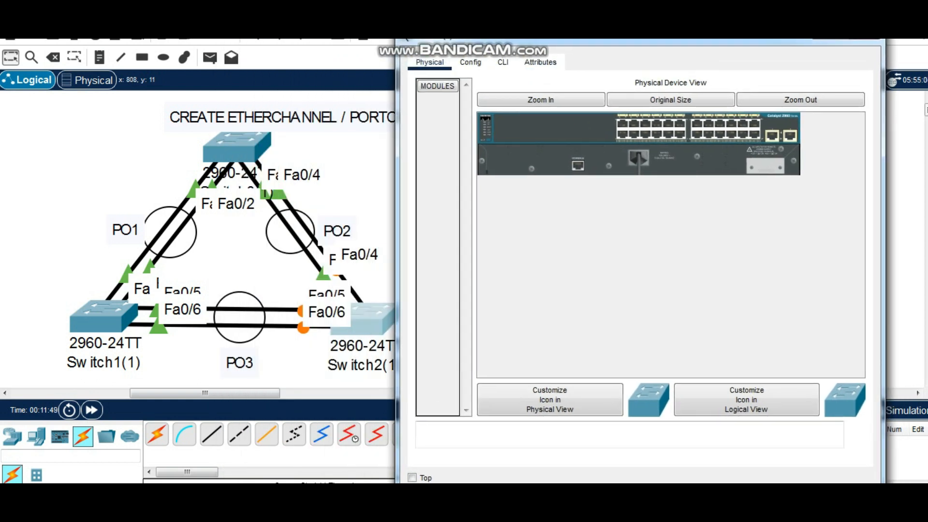
{"action": "left_click_drag", "start_coordinate": [638, 40], "coordinate": [633, 68]}
{"action": "left_click", "coordinate": [859, 59]}
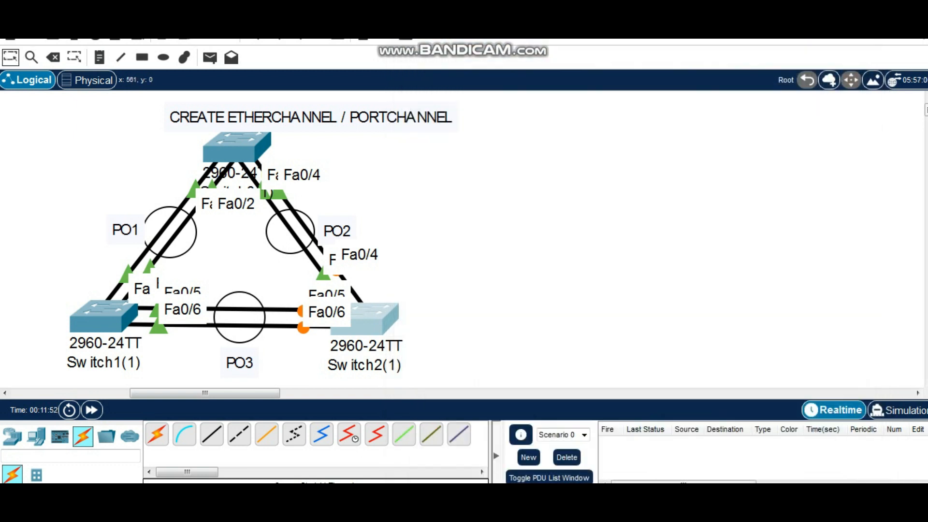
Label the ends of PO1 with an "Active" note beside the upper switch and a "Passive" note at Switch1(1)
{"action": "left_click", "coordinate": [99, 57]}
{"action": "left_click", "coordinate": [148, 156]}
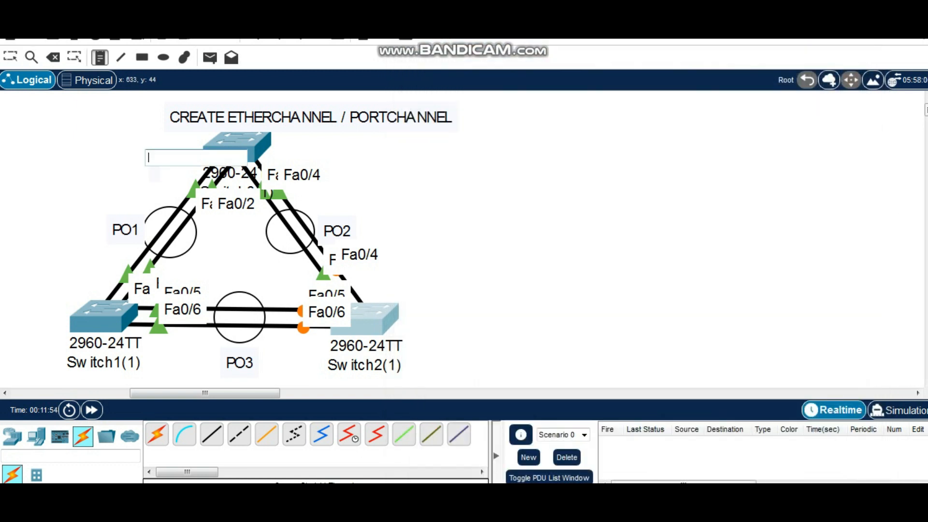
{"action": "type", "text": "Active"}
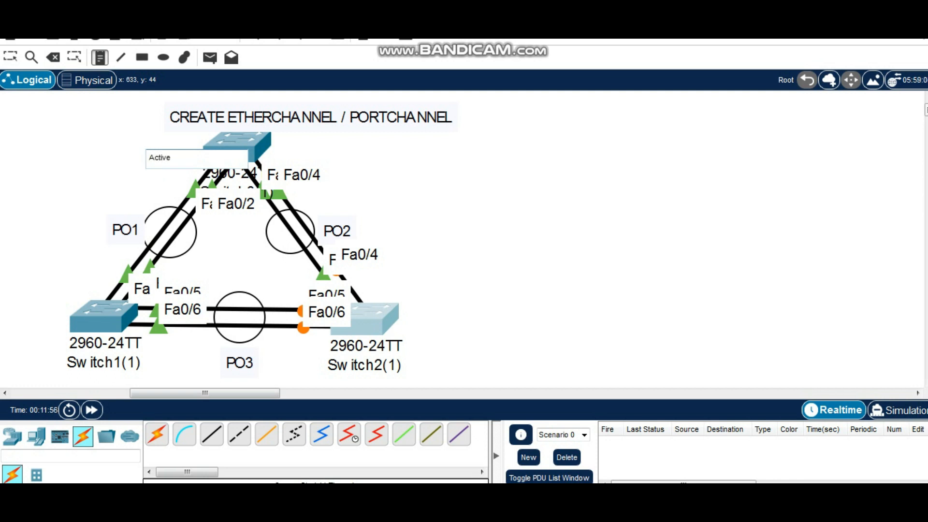
{"action": "left_click", "coordinate": [67, 293]}
{"action": "type", "text": "Passive"}
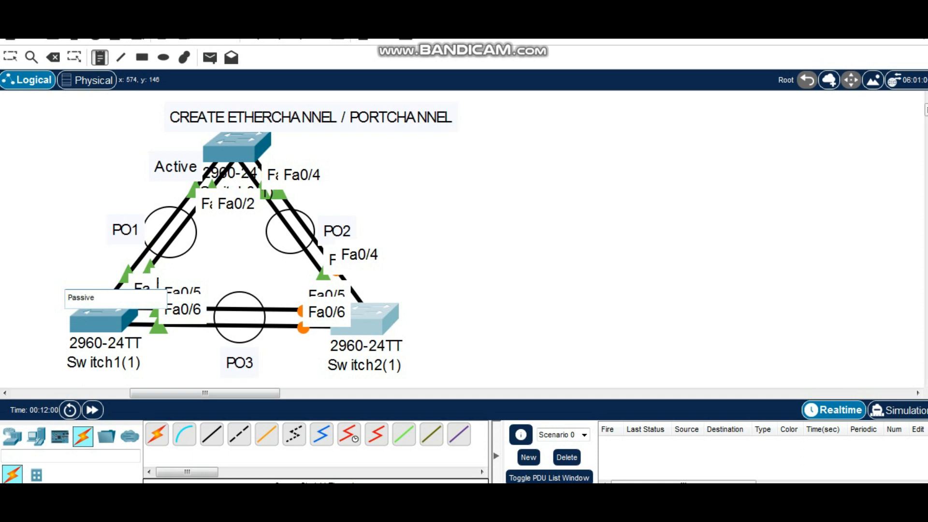
Label the ends of PO3 with an "Active" note beside the Switch1(1) name and a "Passive" note beside the Switch2(1) name
{"action": "left_click", "coordinate": [147, 357]}
{"action": "type", "text": "Active"}
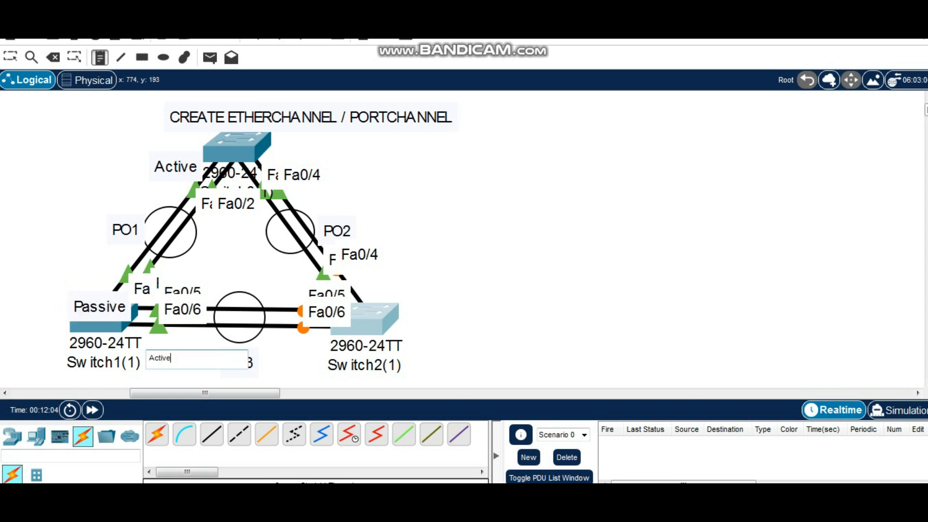
{"action": "left_click", "coordinate": [416, 356]}
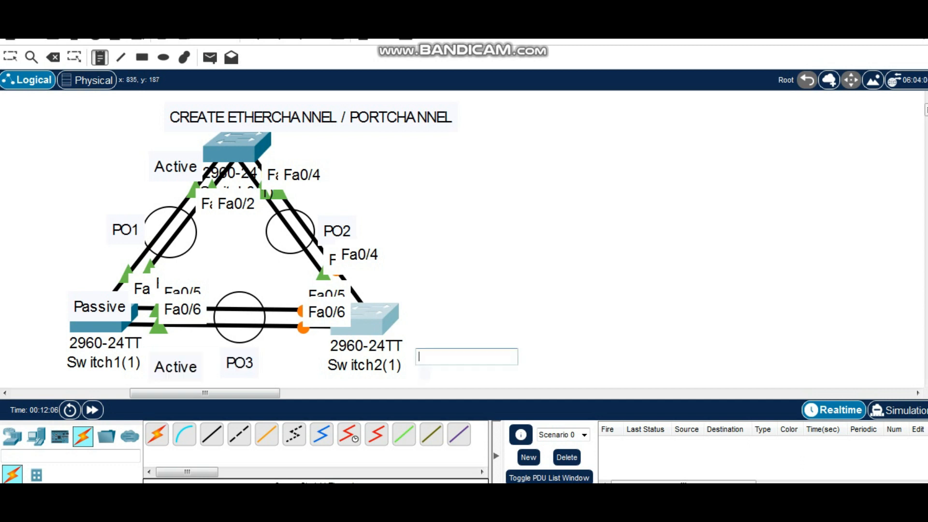
{"action": "type", "text": "Passive"}
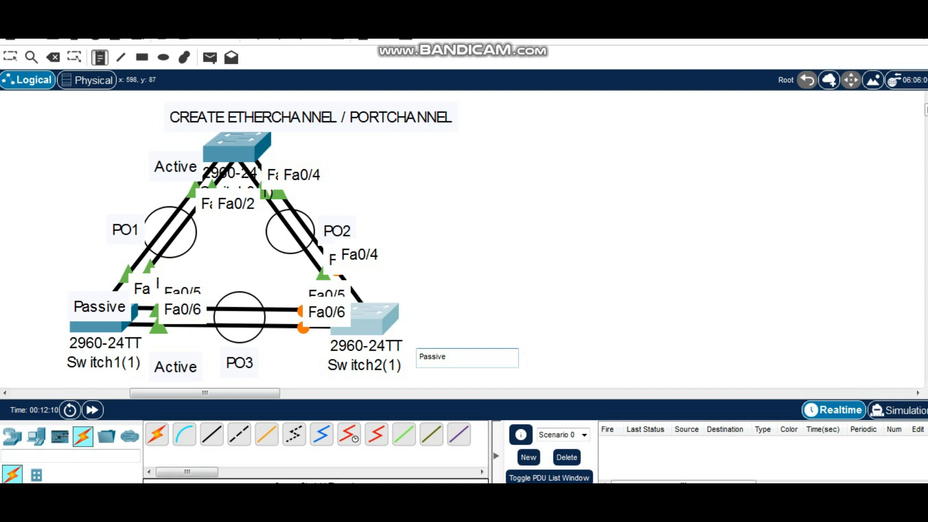
Place an "LACP" note next to each of the PO1, PO3 and PO2 labels
{"action": "left_click", "coordinate": [76, 211]}
{"action": "type", "text": "L"}
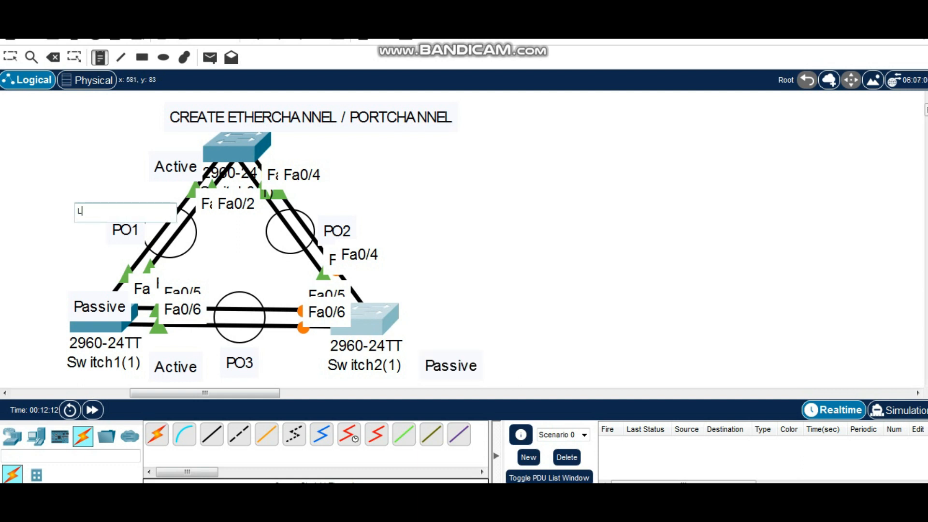
{"action": "type", "text": "ACP"}
{"action": "scroll", "coordinate": [235, 216], "scroll_direction": "down", "scroll_amount": 2}
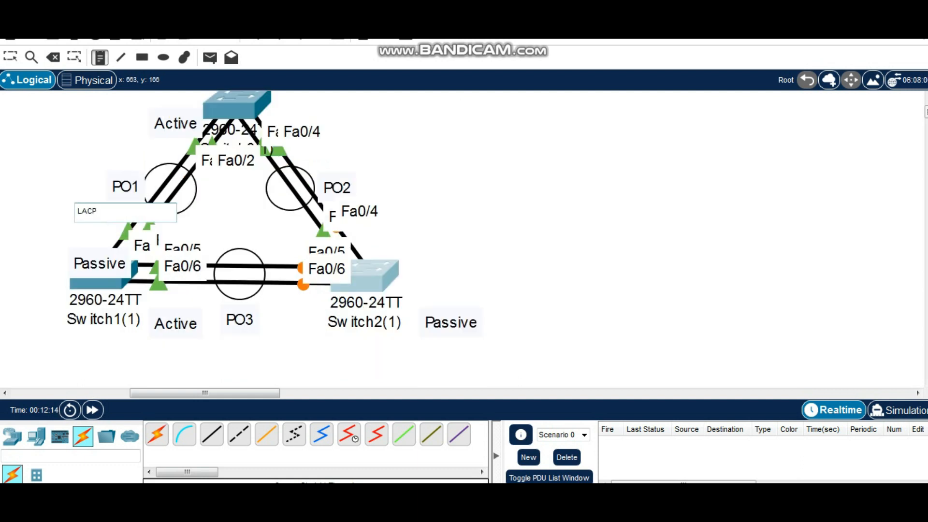
{"action": "left_click", "coordinate": [199, 350]}
{"action": "type", "text": "LACP"}
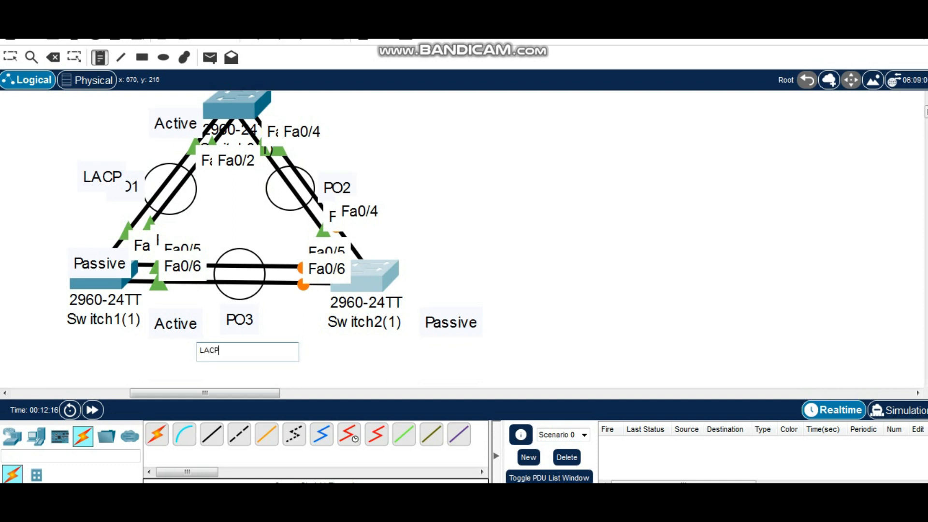
{"action": "left_click", "coordinate": [367, 168]}
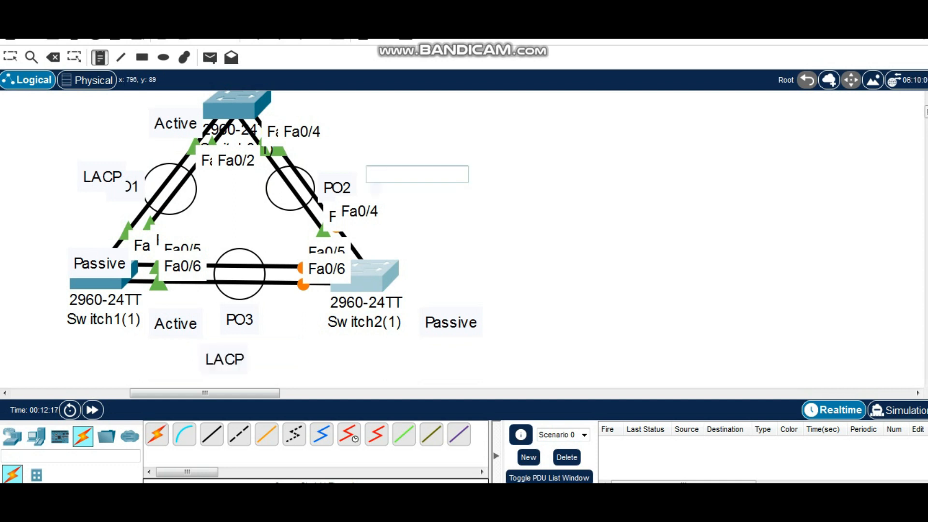
{"action": "type", "text": "LACP"}
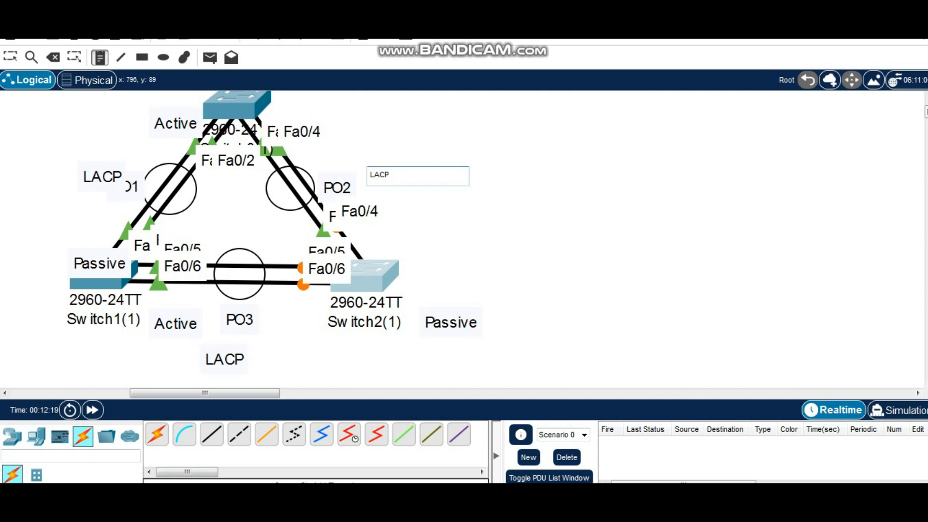
Label the ends of PO2 with an "Active" note beside Switch2(1) and a "Passive" note near the upper switch's Fa0/4 port
{"action": "left_click", "coordinate": [398, 245]}
{"action": "type", "text": "Active"}
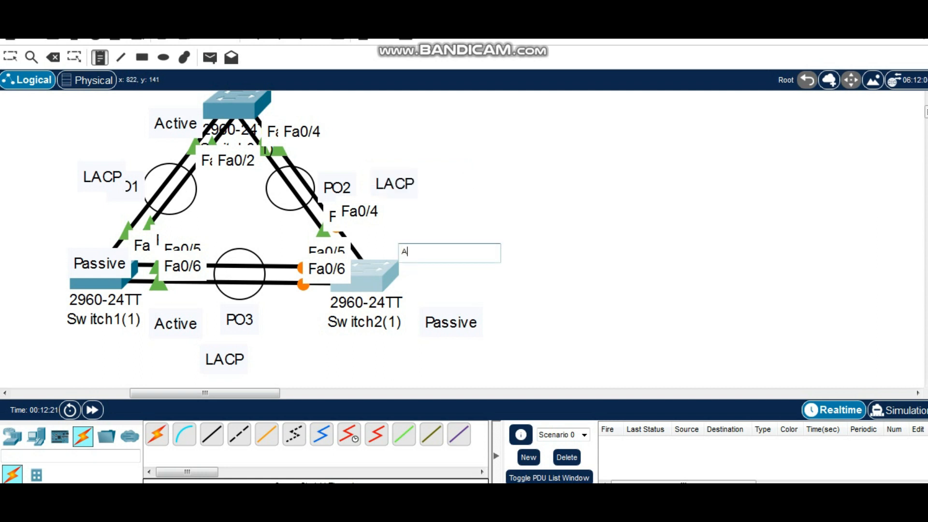
{"action": "scroll", "coordinate": [398, 245], "scroll_direction": "up", "scroll_amount": 1}
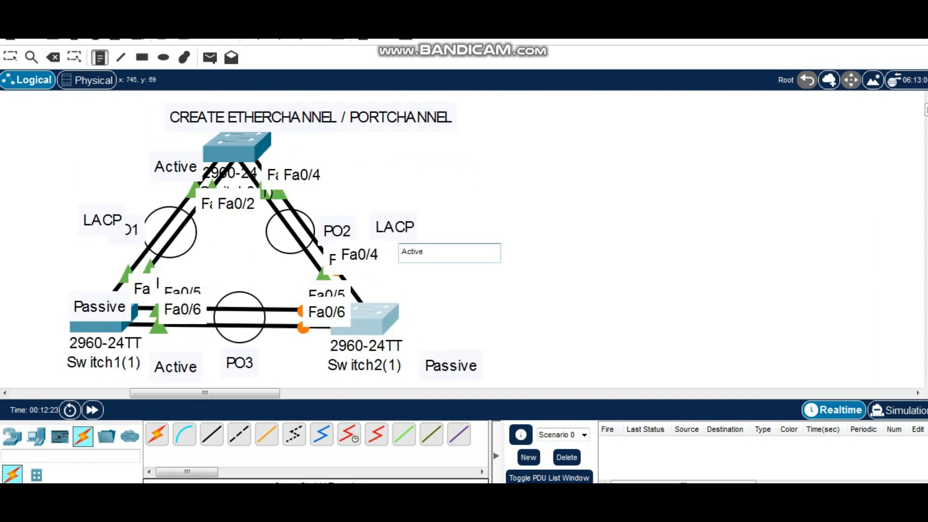
{"action": "left_click", "coordinate": [330, 164]}
{"action": "type", "text": "Passive"}
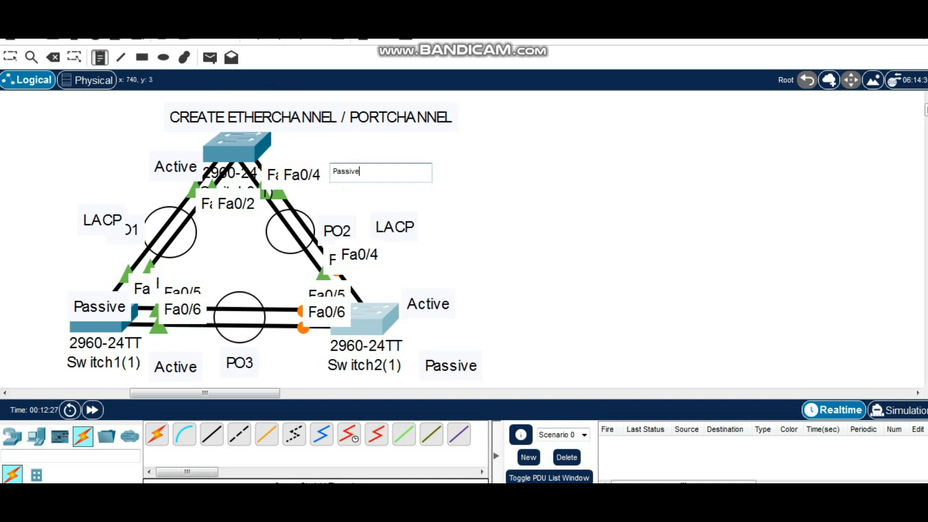
{"action": "key", "text": "Return"}
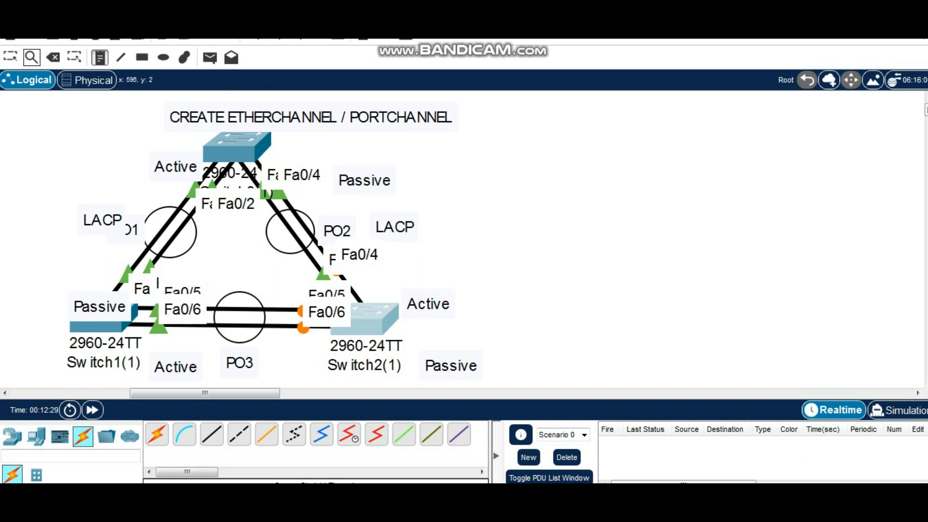
{"action": "left_click", "coordinate": [10, 58]}
Open the command line of Switch2(1) and enter global configuration mode
{"action": "left_click", "coordinate": [367, 319]}
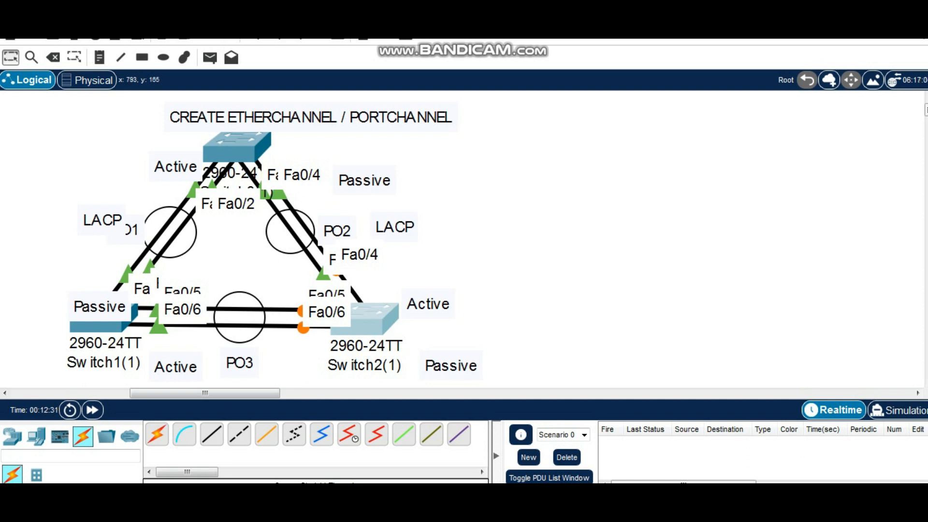
{"action": "left_click_drag", "start_coordinate": [435, 14], "coordinate": [628, 34]}
{"action": "left_click", "coordinate": [523, 55]}
{"action": "key", "text": "Return"}
{"action": "key", "text": "Return"}
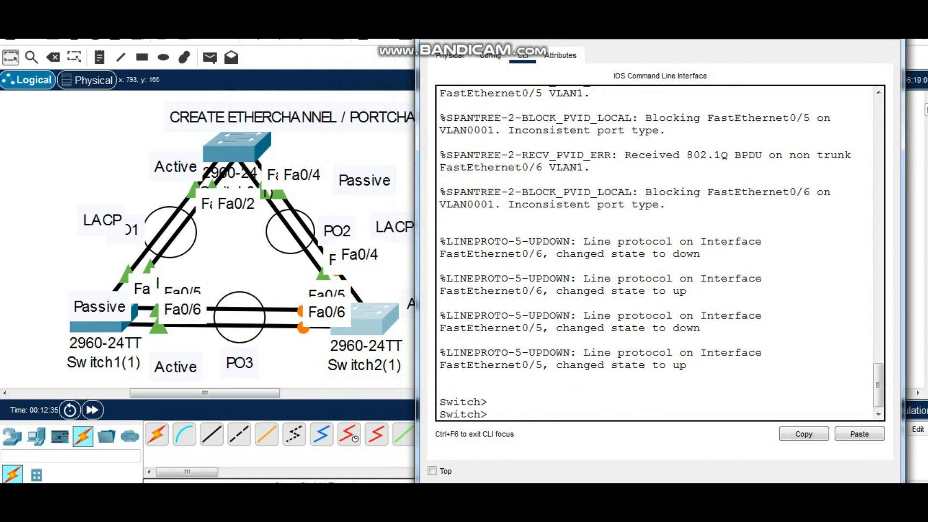
{"action": "type", "text": "en"}
{"action": "key", "text": "Return"}
{"action": "key", "text": "Return"}
{"action": "type", "text": "conf t"}
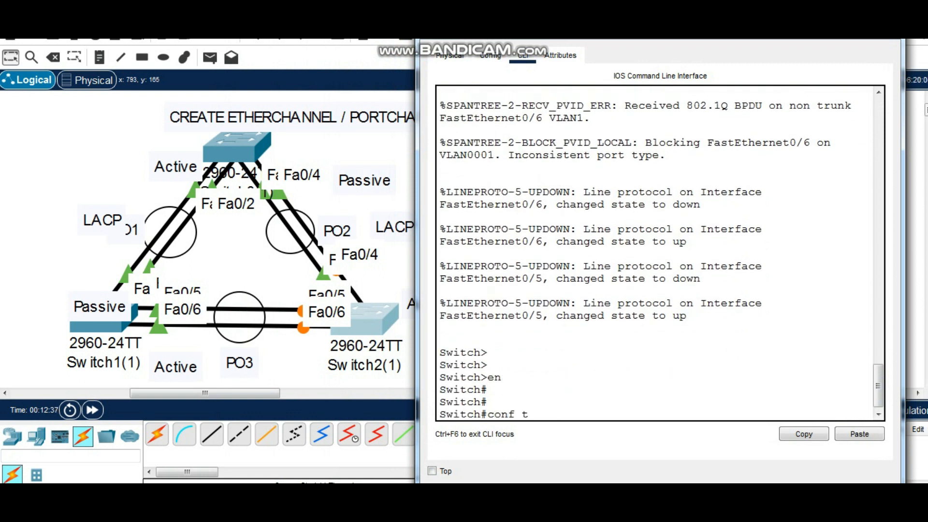
{"action": "key", "text": "Return"}
Assign interfaces fa0/5-6 to channel-group 3 in passive mode on Switch2(1) and leave configuration mode
{"action": "key", "text": "Return"}
{"action": "type", "text": "int ran"}
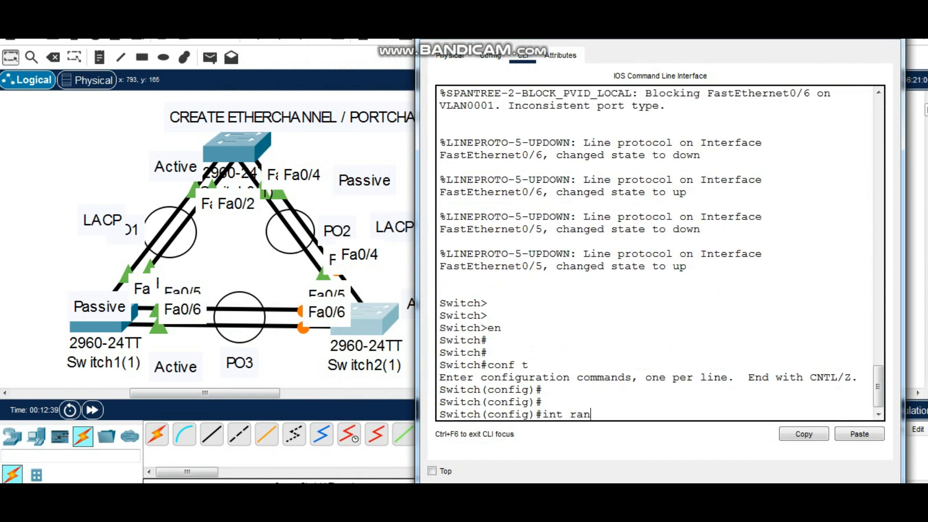
{"action": "type", "text": "ge fa0/5-6"}
{"action": "key", "text": "Return"}
{"action": "key", "text": "Return"}
{"action": "key", "text": "Return"}
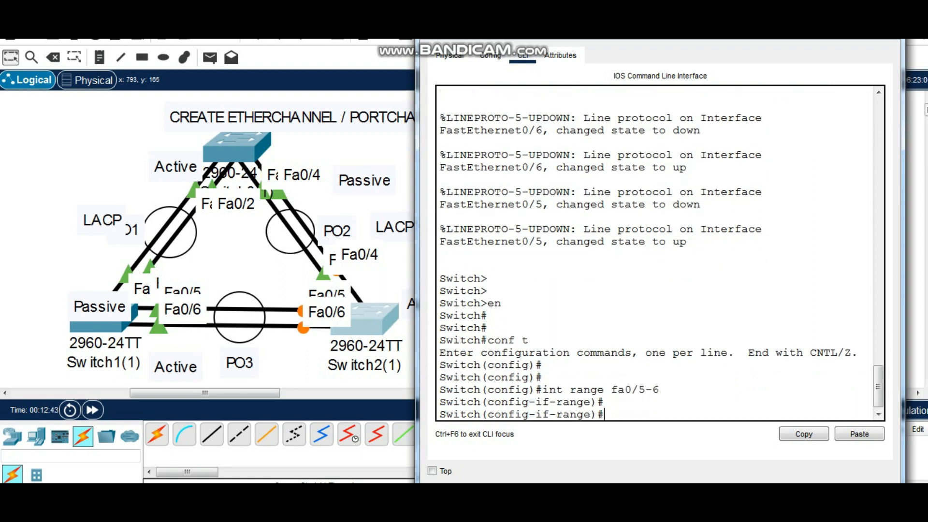
{"action": "type", "text": "swi"}
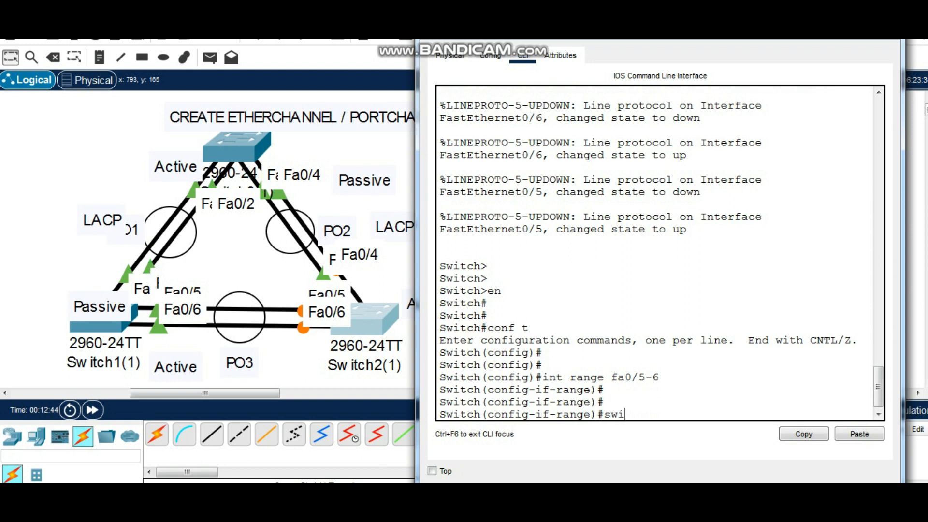
{"action": "key", "text": "Tab"}
{"action": "key", "text": "BackSpace"}
{"action": "key", "text": "BackSpace"}
{"action": "key", "text": "BackSpace"}
{"action": "key", "text": "BackSpace"}
{"action": "key", "text": "BackSpace"}
{"action": "key", "text": "BackSpace"}
{"action": "key", "text": "BackSpace"}
{"action": "key", "text": "BackSpace"}
{"action": "type", "text": "channel-g"}
{"action": "key", "text": "Tab"}
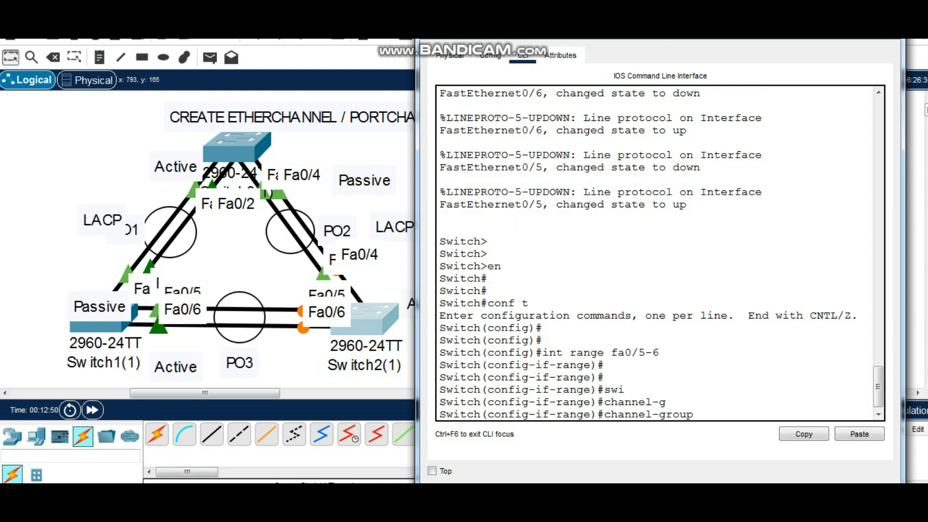
{"action": "type", "text": "3 mode passive"}
{"action": "key", "text": "Return"}
{"action": "key", "text": "Return"}
{"action": "key", "text": "Return"}
{"action": "key", "text": "Return"}
{"action": "key", "text": "Return"}
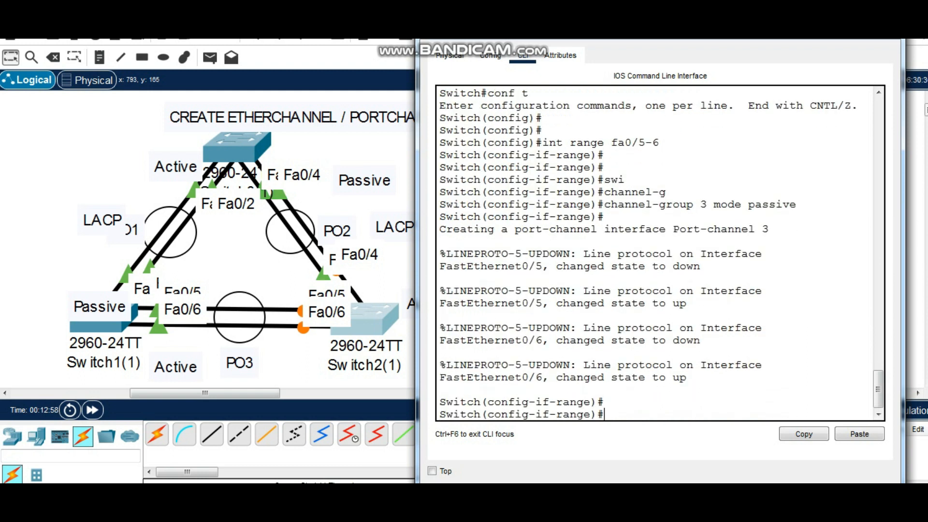
{"action": "type", "text": "end"}
Set interface po3 on Switch2(1) to trunk mode
{"action": "key", "text": "Return"}
{"action": "key", "text": "Return"}
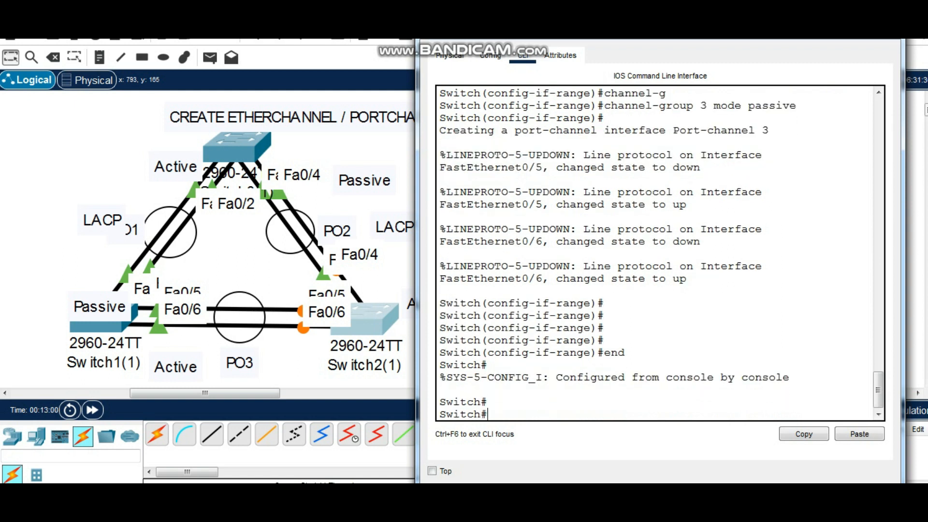
{"action": "type", "text": "conf t"}
{"action": "key", "text": "Return"}
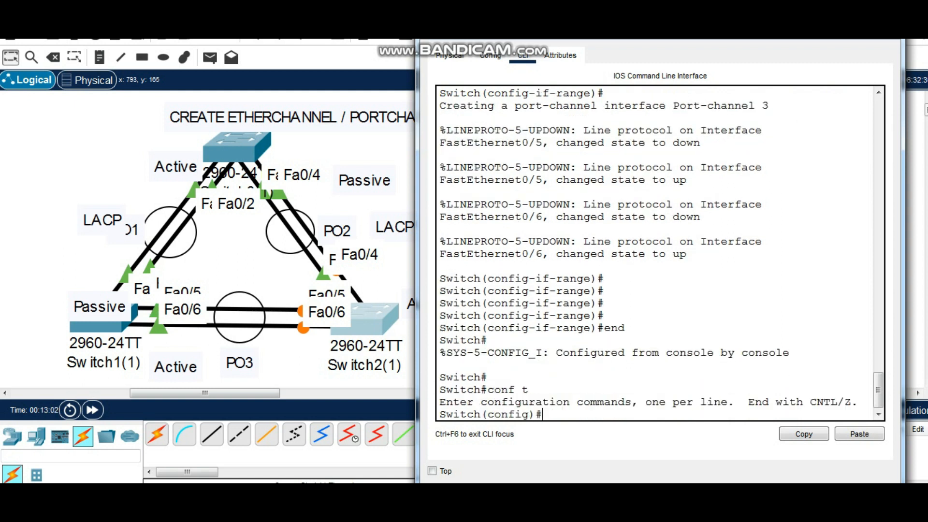
{"action": "key", "text": "Return"}
{"action": "type", "text": "int po3"}
{"action": "key", "text": "Return"}
{"action": "key", "text": "Return"}
{"action": "key", "text": "Return"}
{"action": "type", "text": "swi"}
{"action": "key", "text": "Tab"}
{"action": "type", "text": "mode tru"}
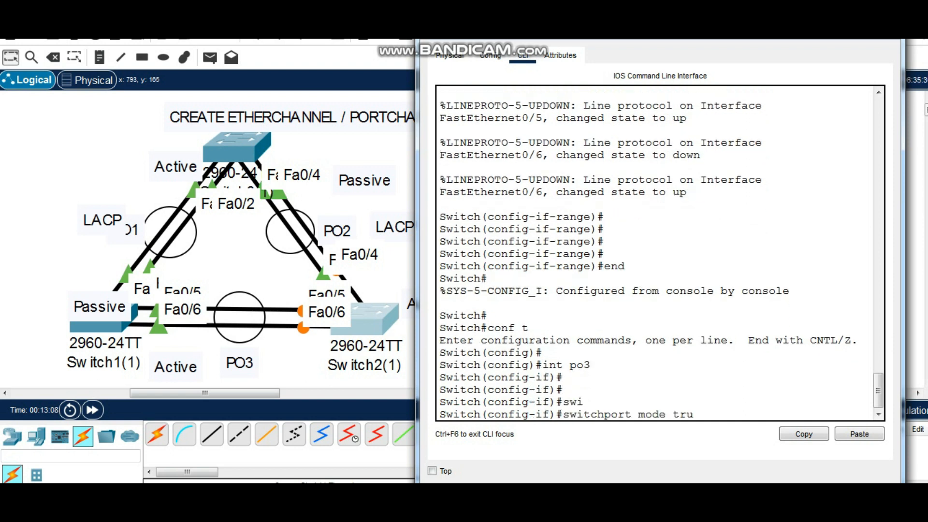
{"action": "type", "text": "nk"}
{"action": "key", "text": "Return"}
{"action": "key", "text": "Return"}
{"action": "key", "text": "Return"}
Allow VLANs 1-20 on the po3 trunk of Switch2(1)
{"action": "type", "text": "swi"}
{"action": "key", "text": "Tab"}
{"action": "type", "text": "trunk allo"}
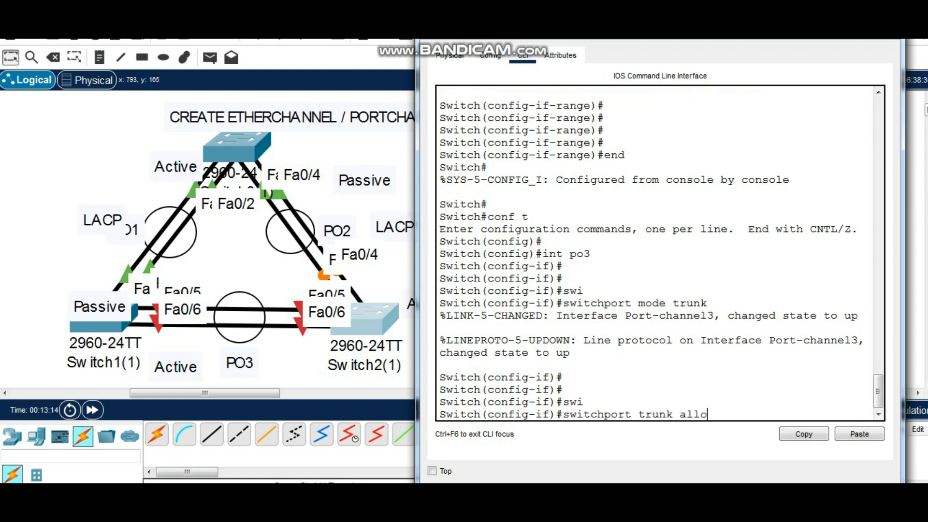
{"action": "key", "text": "Tab"}
{"action": "type", "text": "vlan 1-20"}
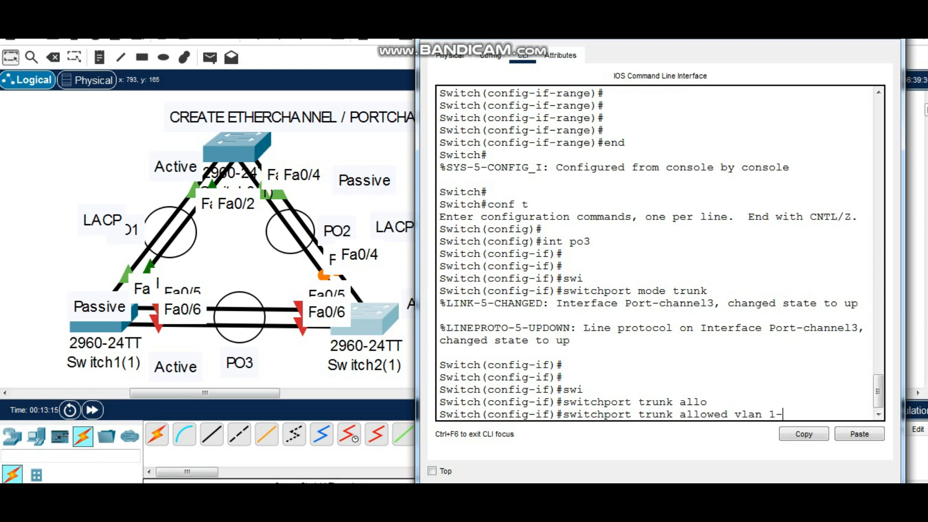
{"action": "key", "text": "Return"}
{"action": "key", "text": "Return"}
{"action": "key", "text": "Return"}
{"action": "key", "text": "Return"}
Leave configuration mode and display the complete running configuration of Switch2(1)
{"action": "type", "text": "end"}
{"action": "key", "text": "Return"}
{"action": "key", "text": "Return"}
{"action": "key", "text": "Return"}
{"action": "type", "text": "sh run"}
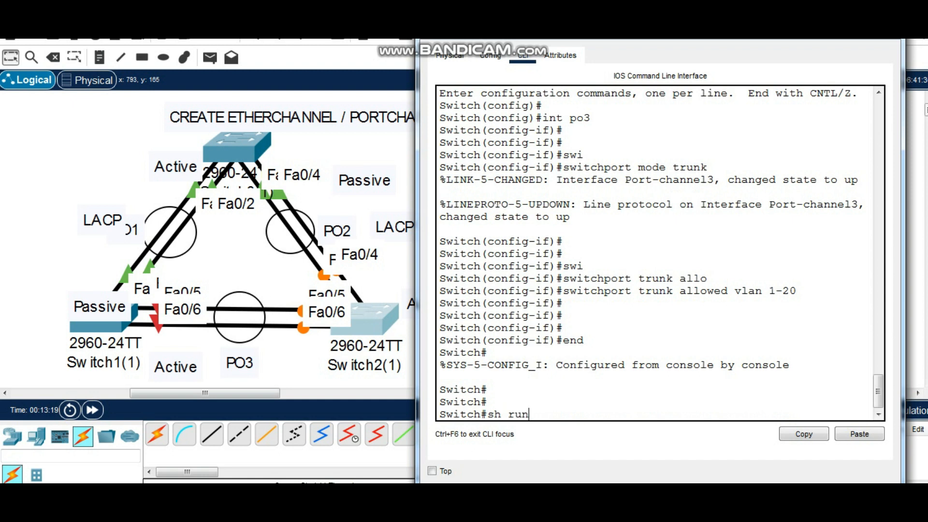
{"action": "key", "text": "Return"}
{"action": "key", "text": "space"}
{"action": "key", "text": "space"}
{"action": "key", "text": "space"}
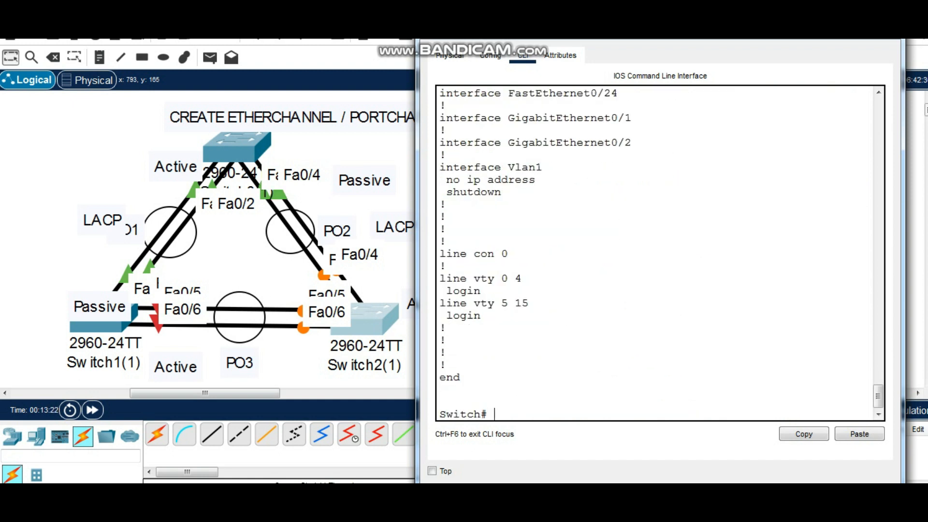
Examine the Port-channel3, FastEthernet0/5 and FastEthernet0/6 entries in the running configuration of Switch2(1)
{"action": "scroll", "coordinate": [657, 251], "scroll_direction": "up", "scroll_amount": 20}
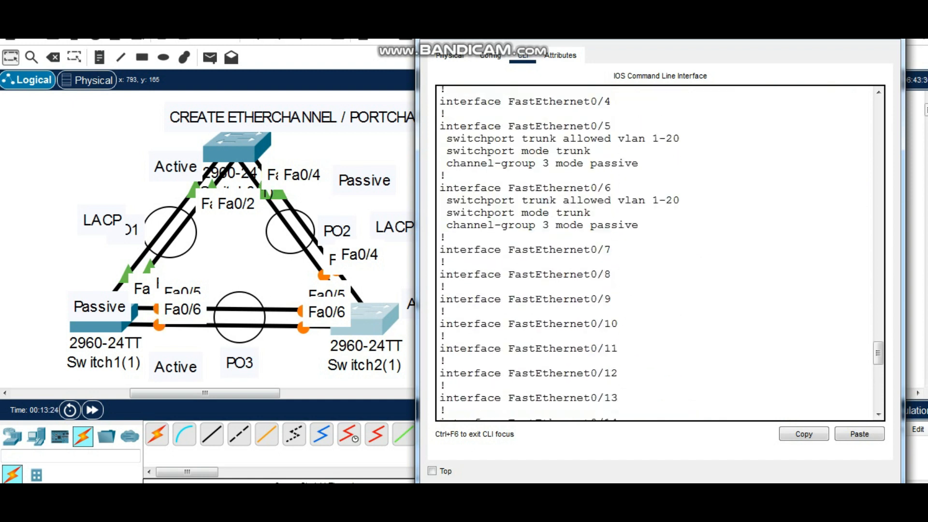
{"action": "scroll", "coordinate": [657, 252], "scroll_direction": "up", "scroll_amount": 3}
{"action": "left_click_drag", "start_coordinate": [570, 225], "coordinate": [624, 238]}
{"action": "scroll", "coordinate": [624, 237], "scroll_direction": "down", "scroll_amount": 2}
{"action": "scroll", "coordinate": [657, 251], "scroll_direction": "down", "scroll_amount": 1}
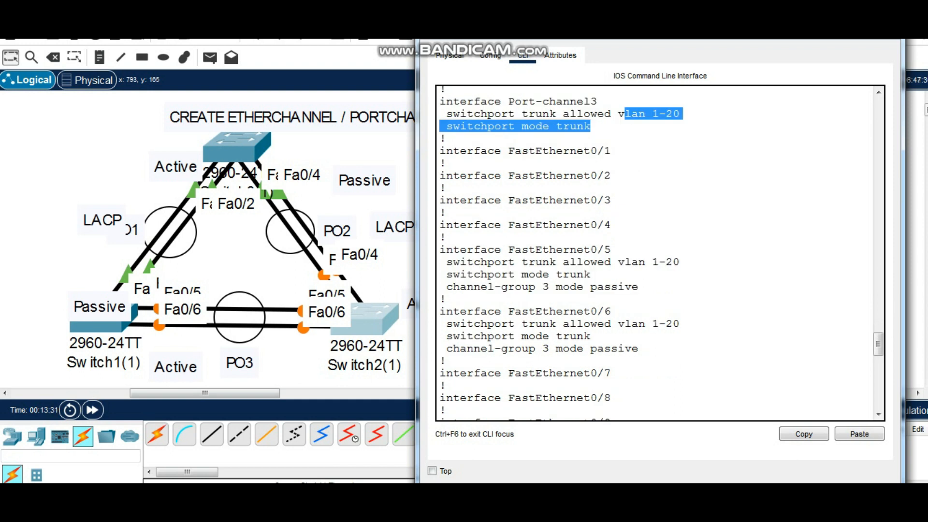
{"action": "scroll", "coordinate": [629, 253], "scroll_direction": "down", "scroll_amount": 2}
{"action": "left_click", "coordinate": [592, 254]}
{"action": "left_click_drag", "start_coordinate": [592, 254], "coordinate": [638, 267]}
{"action": "left_click_drag", "start_coordinate": [584, 205], "coordinate": [632, 204]}
{"action": "scroll", "coordinate": [628, 251], "scroll_direction": "down", "scroll_amount": 16}
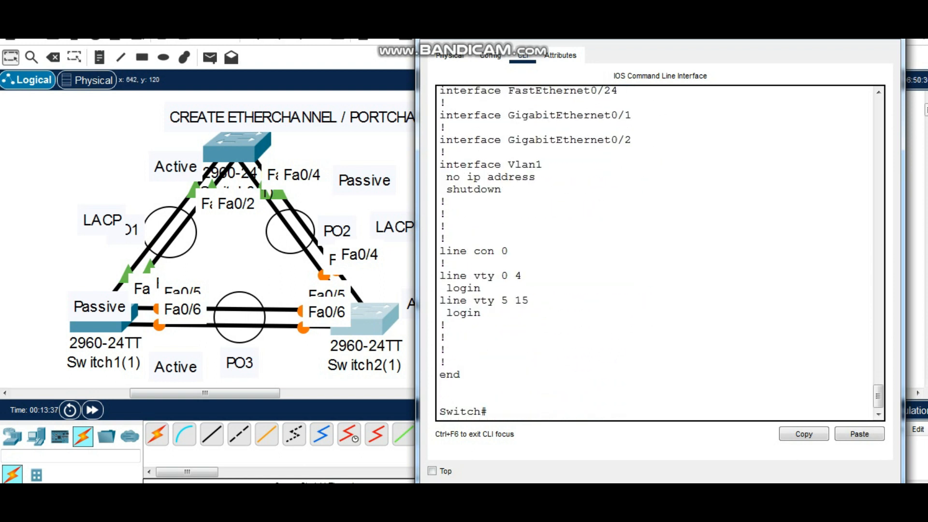
Check the PO3 link indicators in the topology, then reopen the Switch2(1) command line beside the diagram
{"action": "left_click", "coordinate": [358, 206]}
{"action": "scroll", "coordinate": [338, 193], "scroll_direction": "down", "scroll_amount": 1}
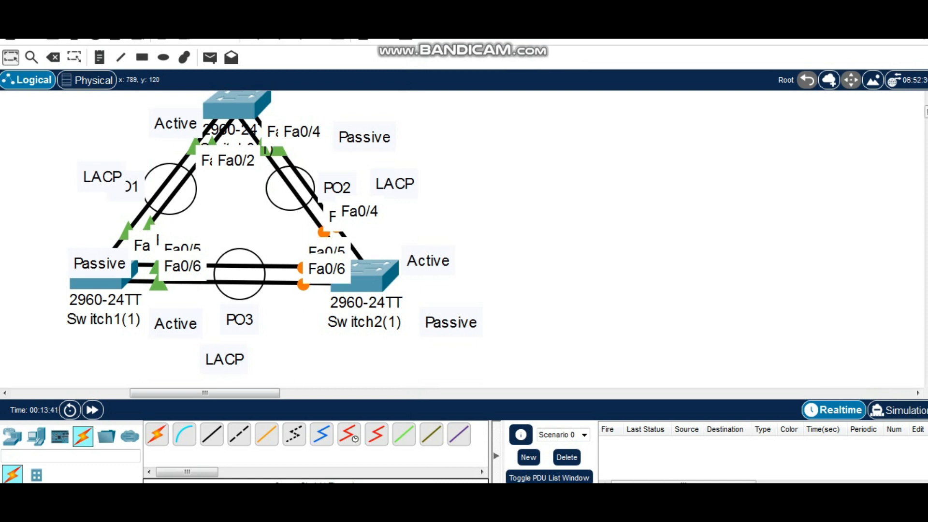
{"action": "scroll", "coordinate": [338, 241], "scroll_direction": "up", "scroll_amount": 1}
{"action": "left_click", "coordinate": [369, 317]}
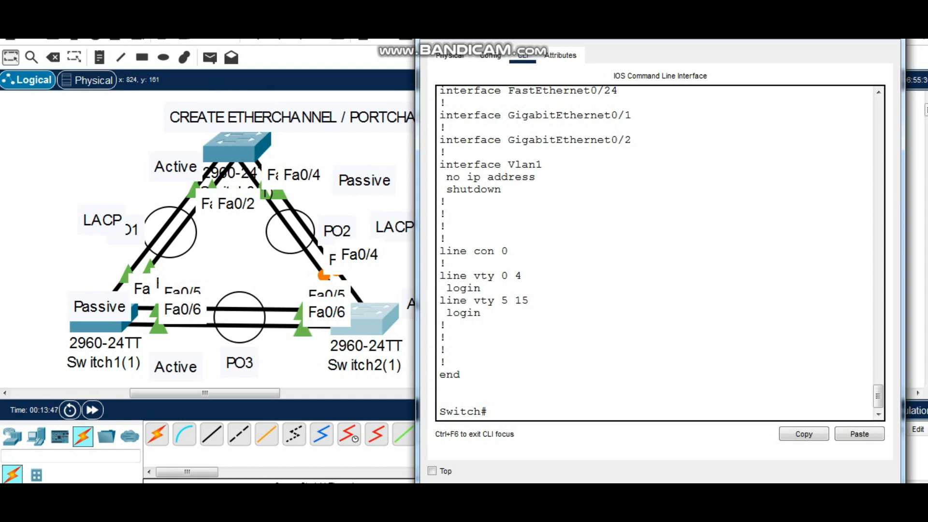
{"action": "left_click_drag", "start_coordinate": [648, 29], "coordinate": [691, 48]}
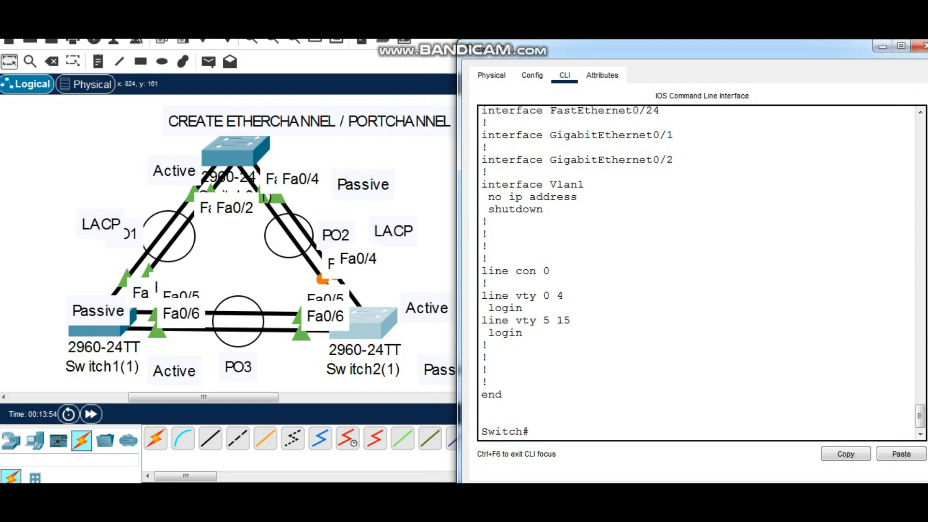
Enter global configuration mode on Switch2(1) and select the interface range fa0/3-4
{"action": "type", "text": "conf t"}
{"action": "key", "text": "Return"}
{"action": "key", "text": "Return"}
{"action": "key", "text": "Return"}
{"action": "type", "text": "int range"}
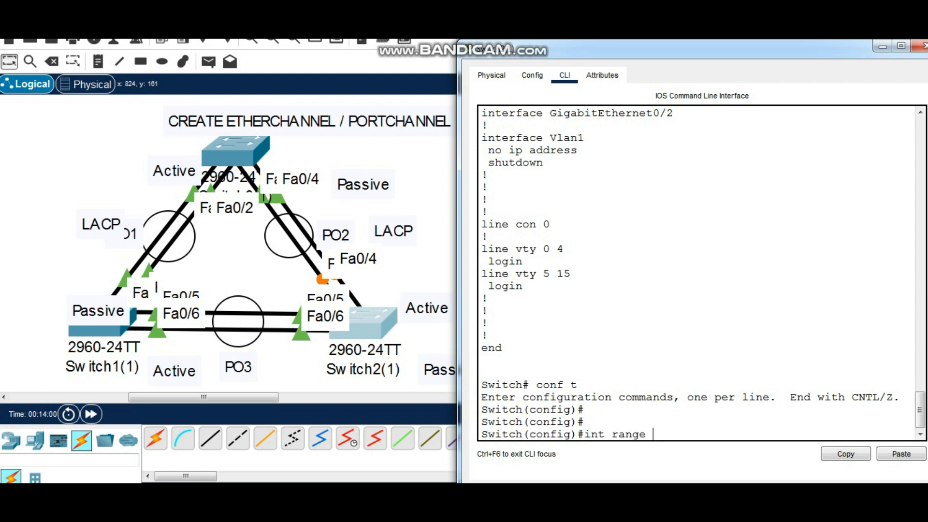
{"action": "type", "text": " fa0/3-4"}
{"action": "key", "text": "Return"}
{"action": "key", "text": "Return"}
{"action": "key", "text": "Return"}
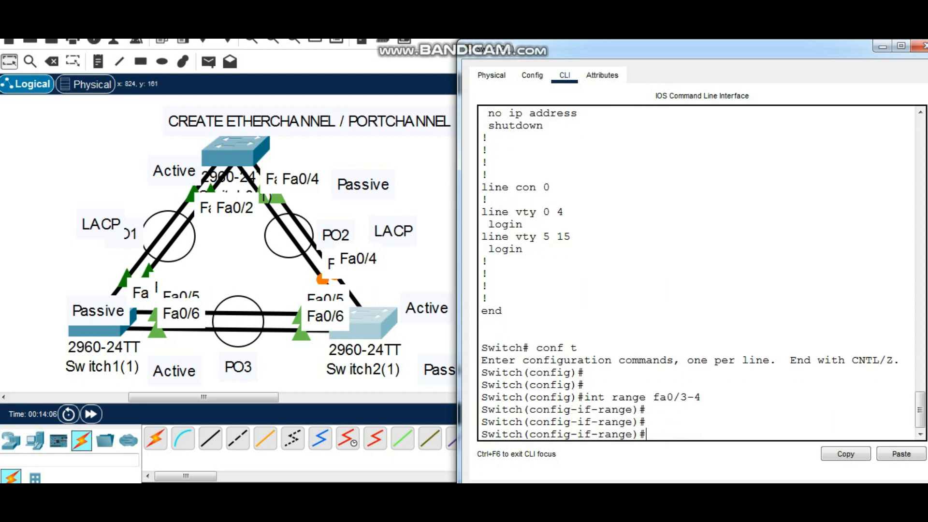
Assign the selected fa0/3-4 range to channel-group 2 in active mode and leave configuration mode
{"action": "type", "text": "ch"}
{"action": "type", "text": "annel-g"}
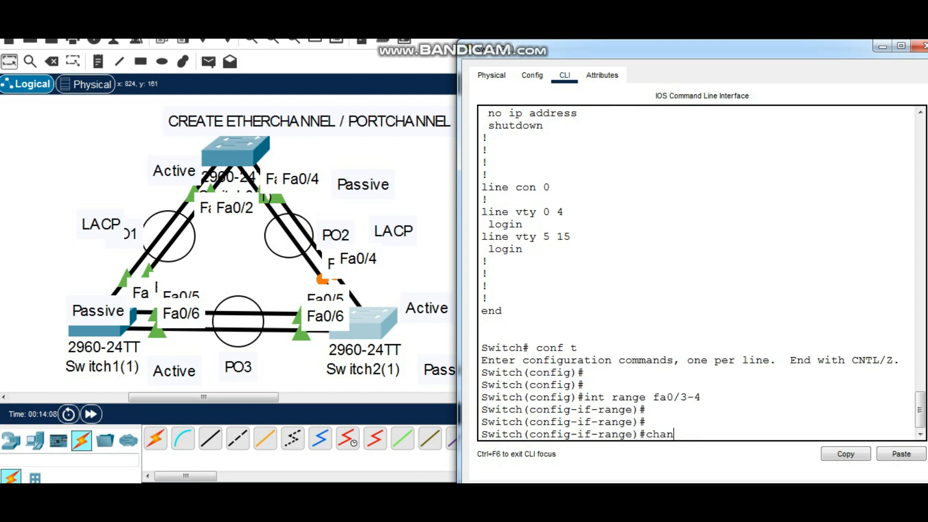
{"action": "key", "text": "Tab"}
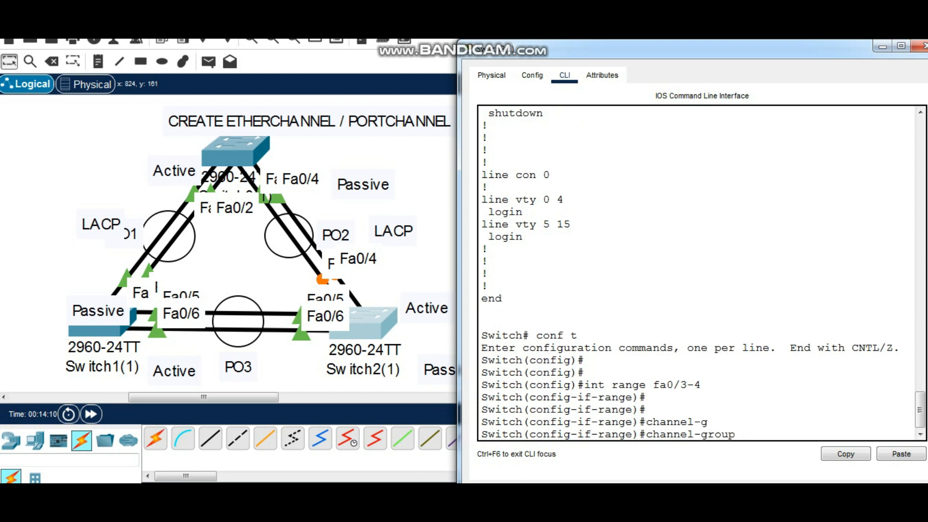
{"action": "type", "text": "2 mode active"}
{"action": "key", "text": "Return"}
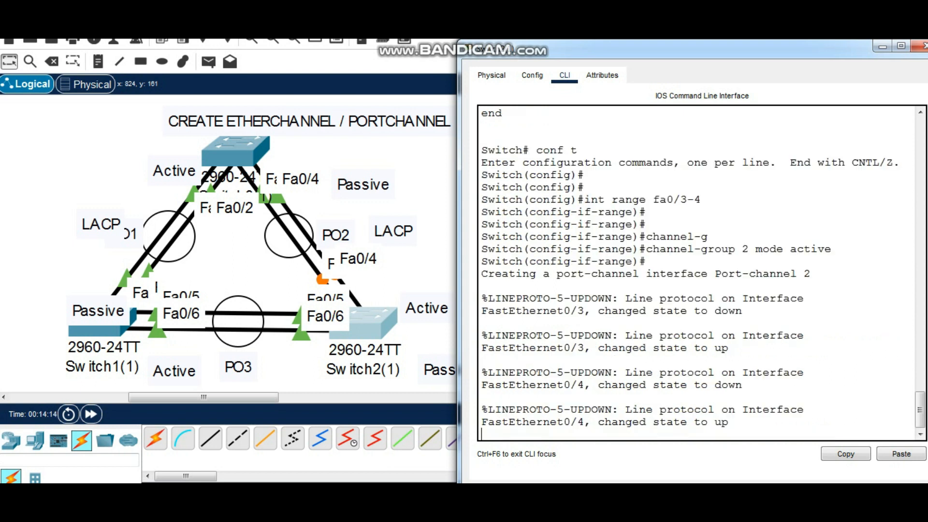
{"action": "key", "text": "Return"}
{"action": "key", "text": "Return"}
{"action": "key", "text": "Return"}
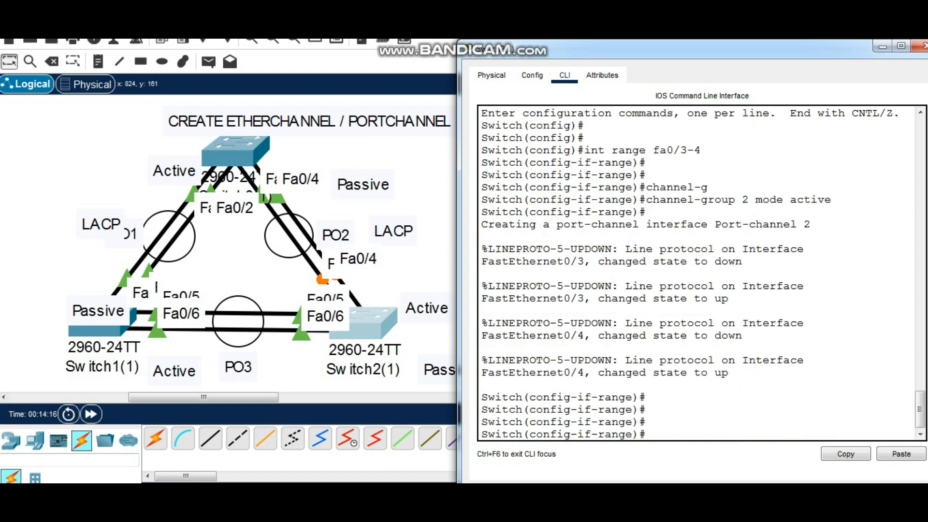
{"action": "type", "text": "end"}
{"action": "key", "text": "Return"}
{"action": "key", "text": "Return"}
{"action": "key", "text": "Return"}
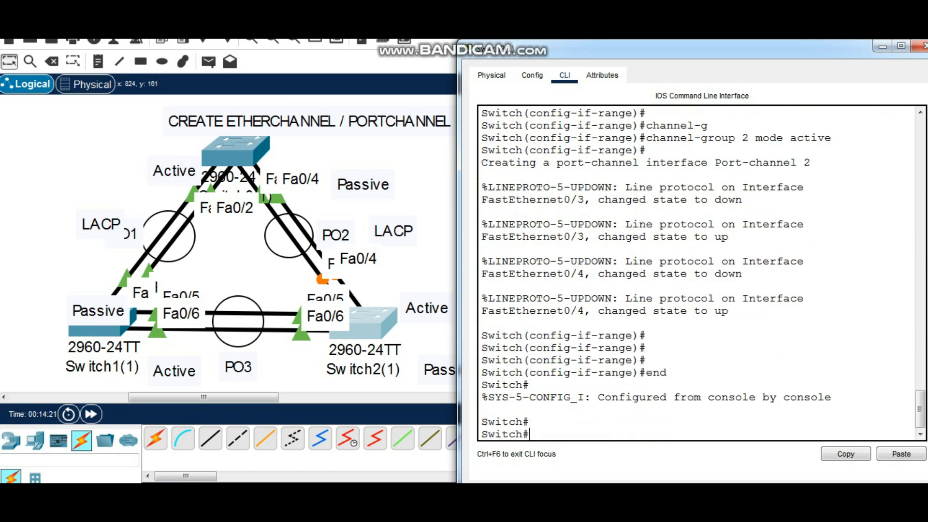
Enter global configuration mode on Switch2(1) again
{"action": "type", "text": "int"}
{"action": "key", "text": "BackSpace"}
{"action": "key", "text": "BackSpace"}
{"action": "key", "text": "BackSpace"}
{"action": "key", "text": "BackSpace"}
{"action": "type", "text": "conf t"}
{"action": "key", "text": "Return"}
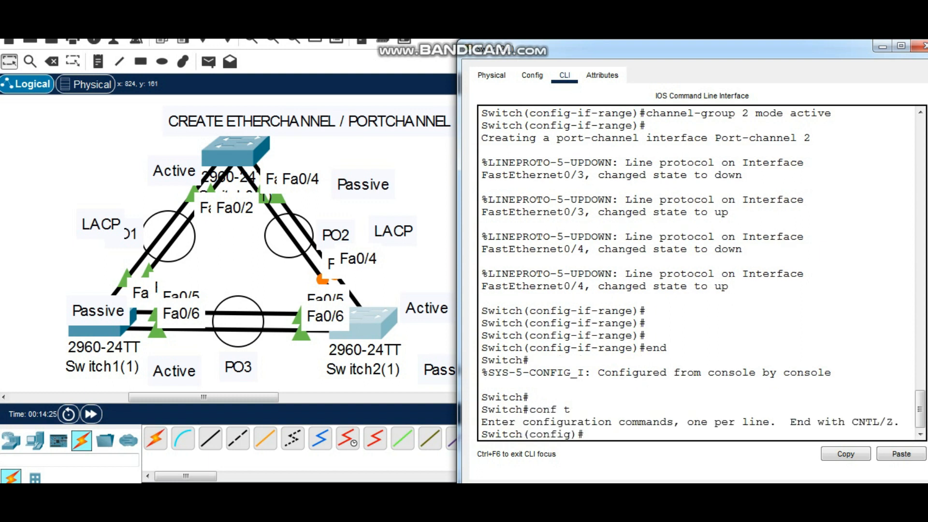
{"action": "key", "text": "Return"}
Set interface po2 on Switch2(1) to trunk mode
{"action": "type", "text": "int po"}
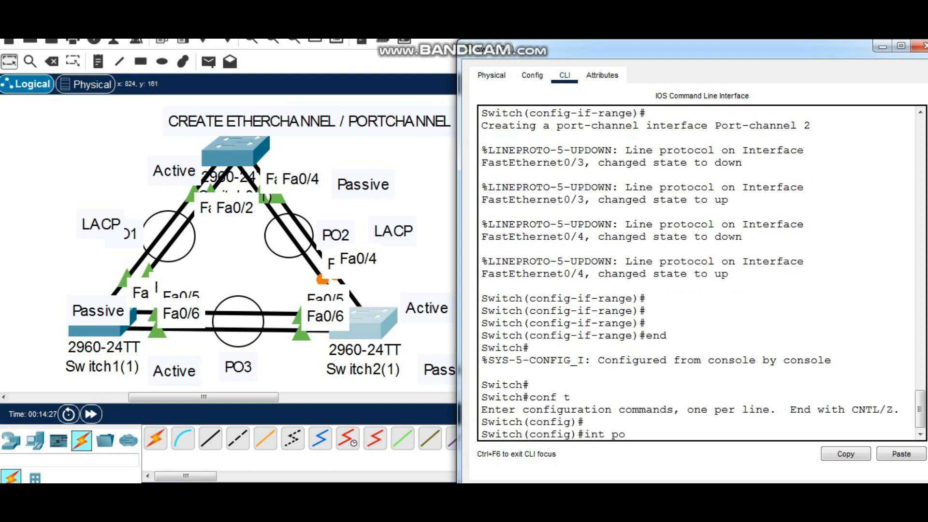
{"action": "type", "text": "2"}
{"action": "key", "text": "Return"}
{"action": "key", "text": "Return"}
{"action": "type", "text": "swi"}
{"action": "key", "text": "Tab"}
{"action": "type", "text": "mode trunk"}
{"action": "key", "text": "Return"}
{"action": "key", "text": "Return"}
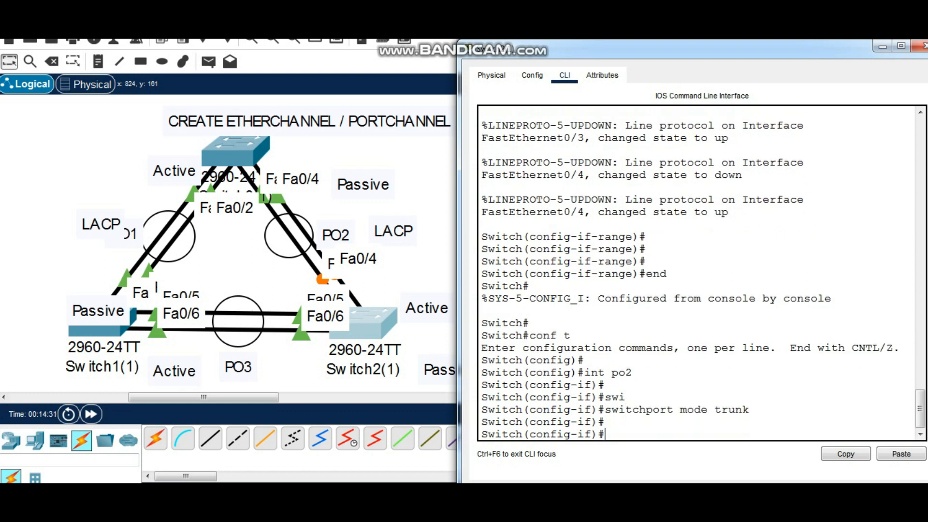
Allow VLANs 1-20 on the po2 trunk of Switch2(1)
{"action": "type", "text": "swi"}
{"action": "key", "text": "Tab"}
{"action": "type", "text": "tru"}
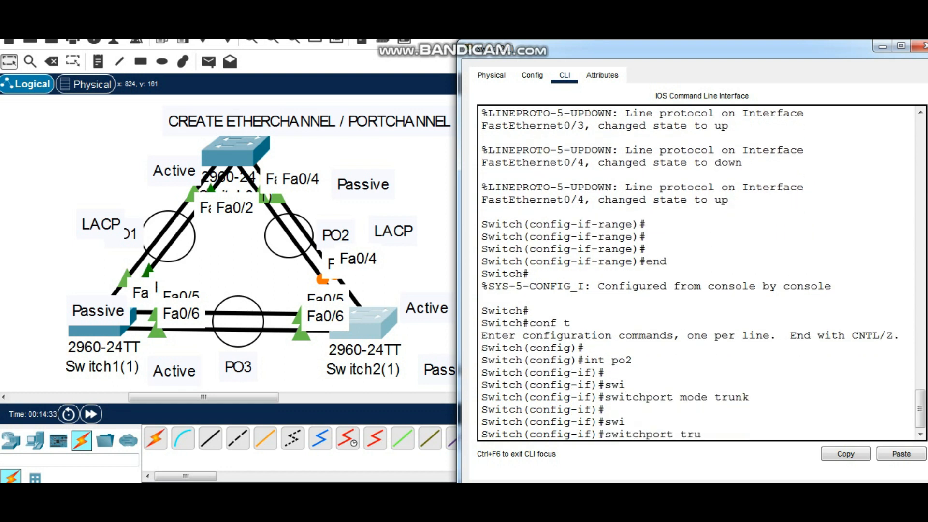
{"action": "type", "text": "nk allowed "}
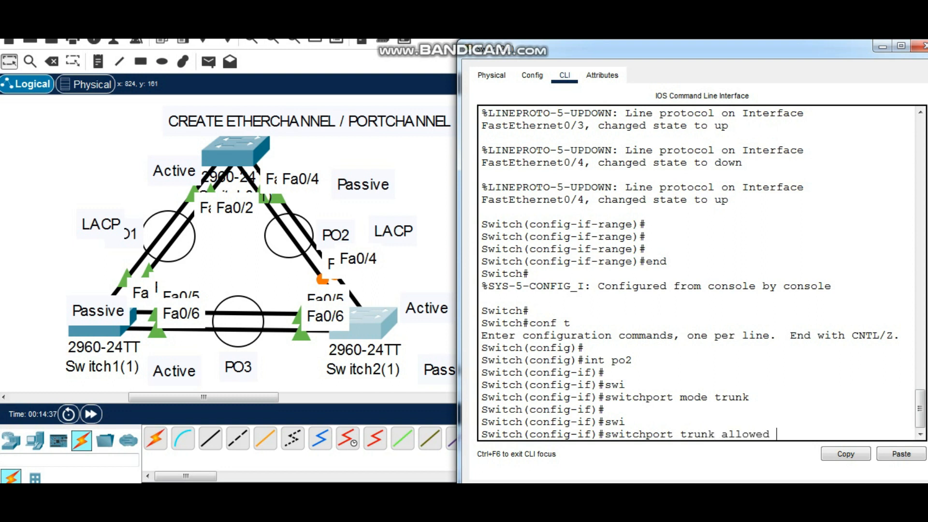
{"action": "type", "text": "vlan 1-20"}
{"action": "key", "text": "Return"}
{"action": "key", "text": "Return"}
{"action": "key", "text": "Return"}
Exit configuration mode on Switch2(1) and show its full running configuration
{"action": "type", "text": "end"}
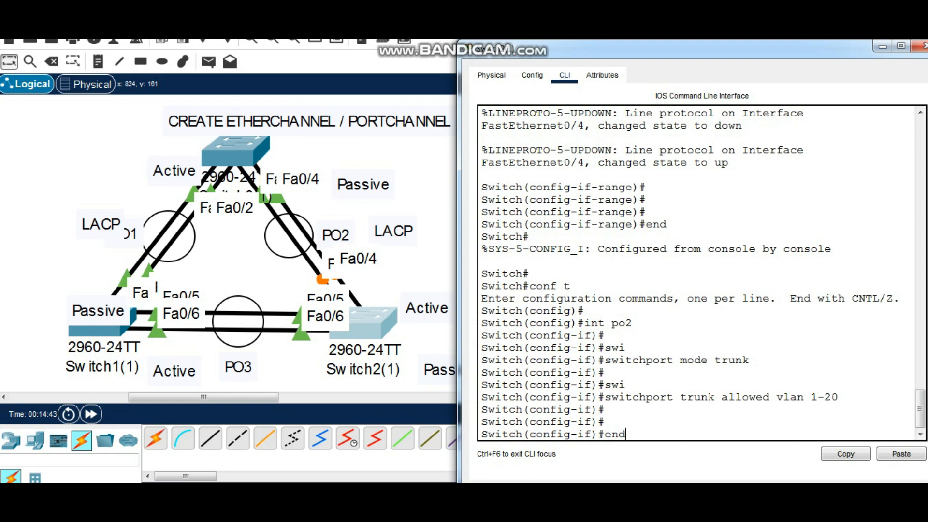
{"action": "key", "text": "Return"}
{"action": "key", "text": "Return"}
{"action": "type", "text": "sh run"}
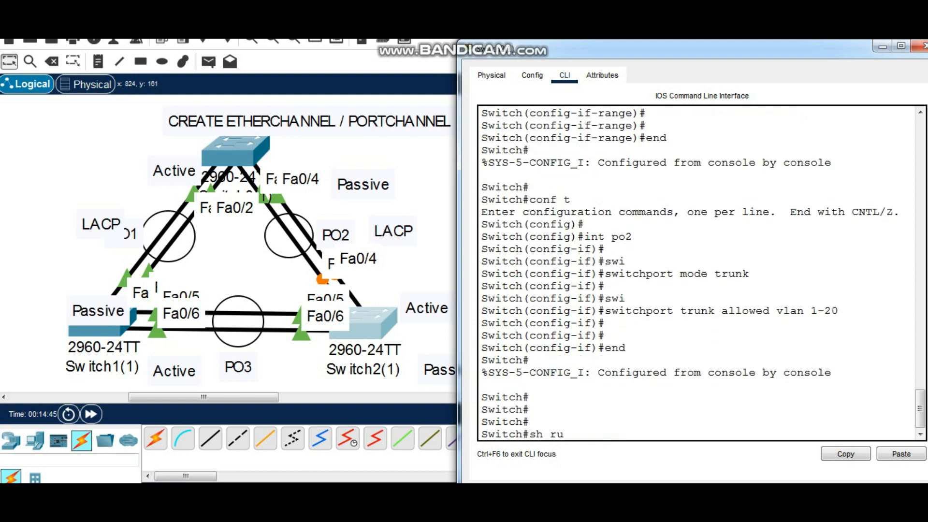
{"action": "key", "text": "Return"}
{"action": "key", "text": "space"}
{"action": "key", "text": "space"}
{"action": "key", "text": "space"}
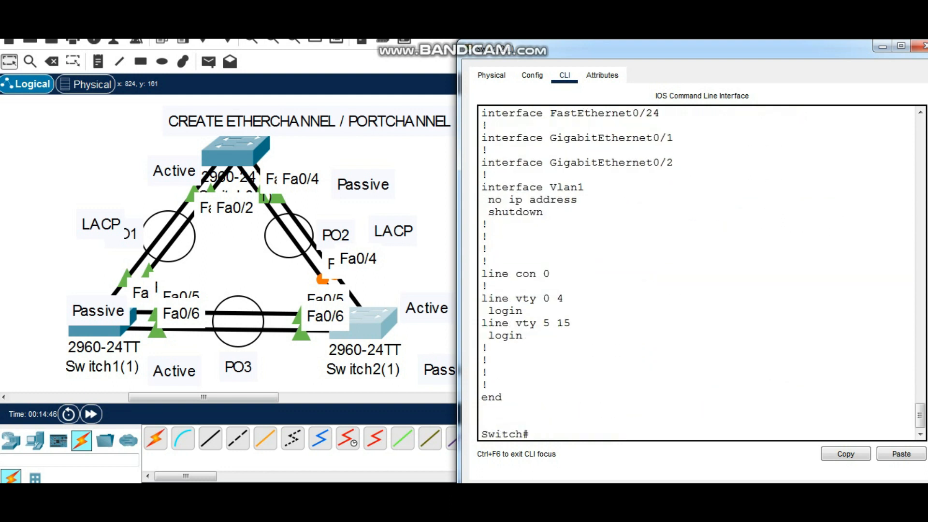
Examine the Port-channel2, FastEthernet0/3 and FastEthernet0/4 entries in the running configuration of Switch2(1)
{"action": "scroll", "coordinate": [701, 273], "scroll_direction": "up", "scroll_amount": 20}
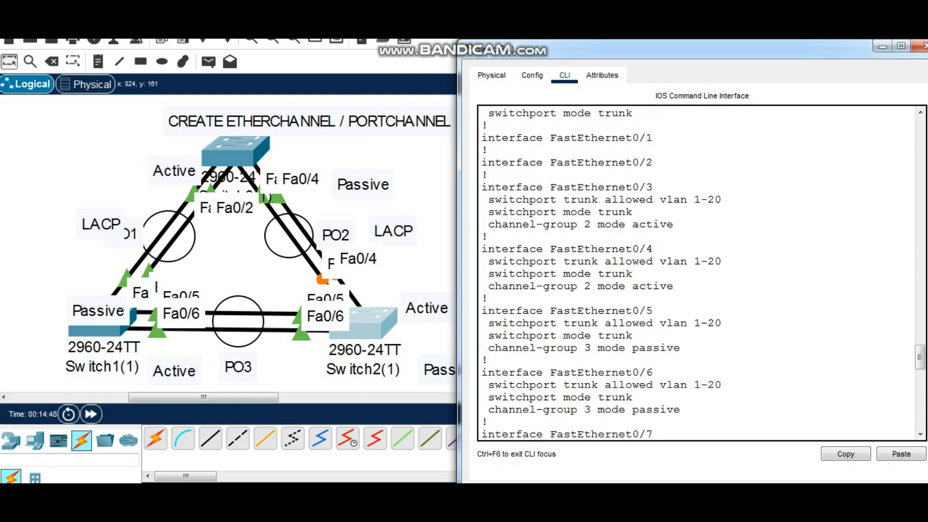
{"action": "scroll", "coordinate": [701, 274], "scroll_direction": "up", "scroll_amount": 4}
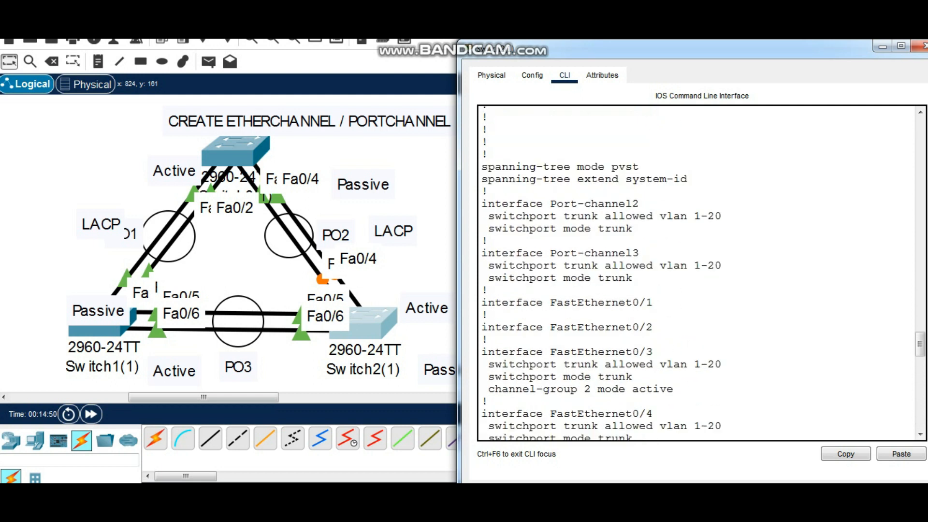
{"action": "scroll", "coordinate": [701, 274], "scroll_direction": "down", "scroll_amount": 3}
{"action": "left_click_drag", "start_coordinate": [674, 369], "coordinate": [482, 269]}
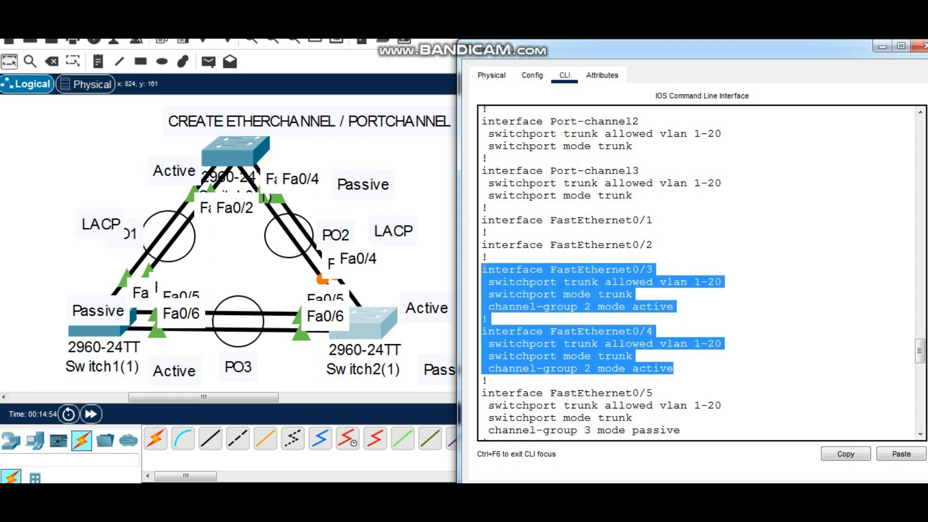
{"action": "scroll", "coordinate": [701, 273], "scroll_direction": "up", "scroll_amount": 3}
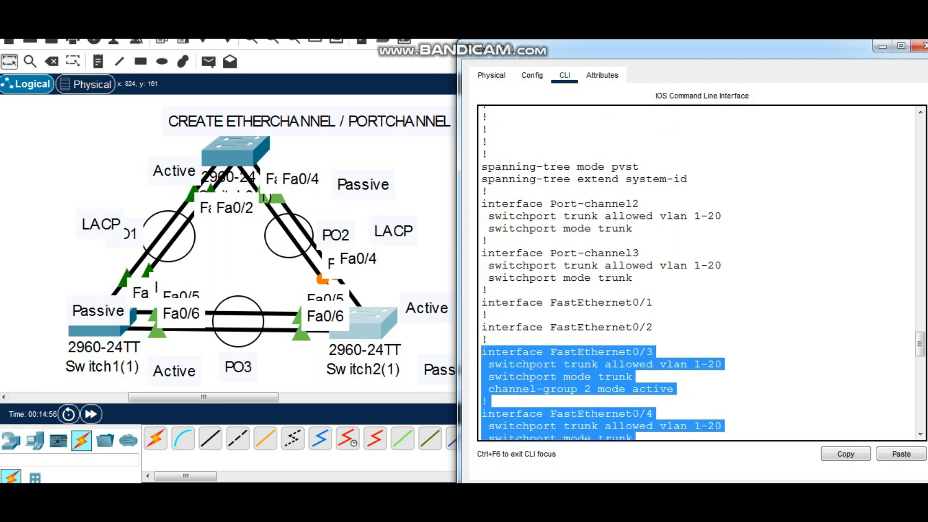
{"action": "left_click_drag", "start_coordinate": [634, 230], "coordinate": [482, 203]}
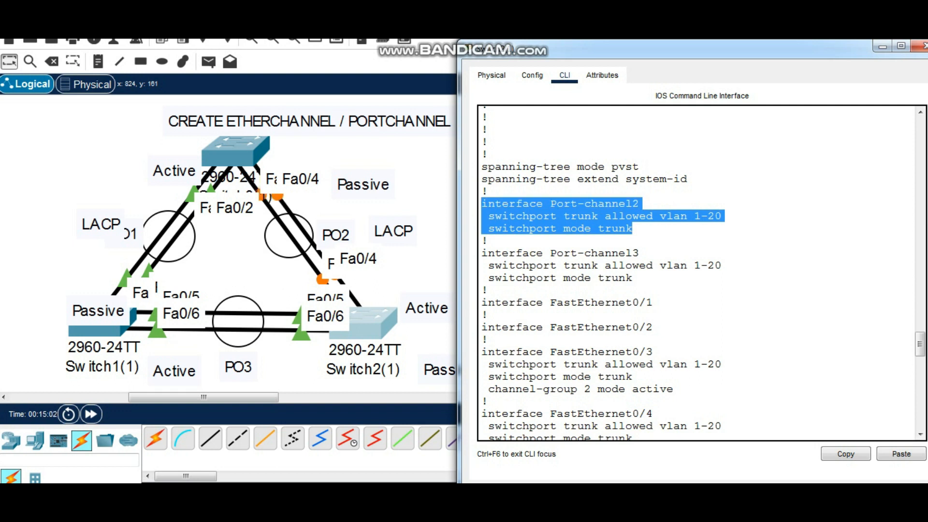
Open the command line of the switch at the topology's apex beside the diagram and enter global configuration mode
{"action": "left_click_drag", "start_coordinate": [677, 49], "coordinate": [599, 120]}
{"action": "left_click", "coordinate": [848, 116]}
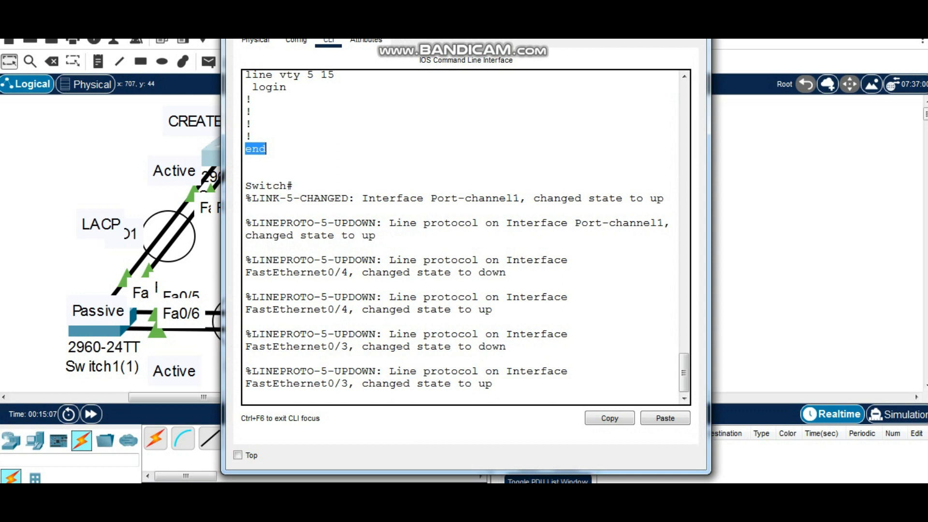
{"action": "left_click_drag", "start_coordinate": [401, 17], "coordinate": [640, 38]}
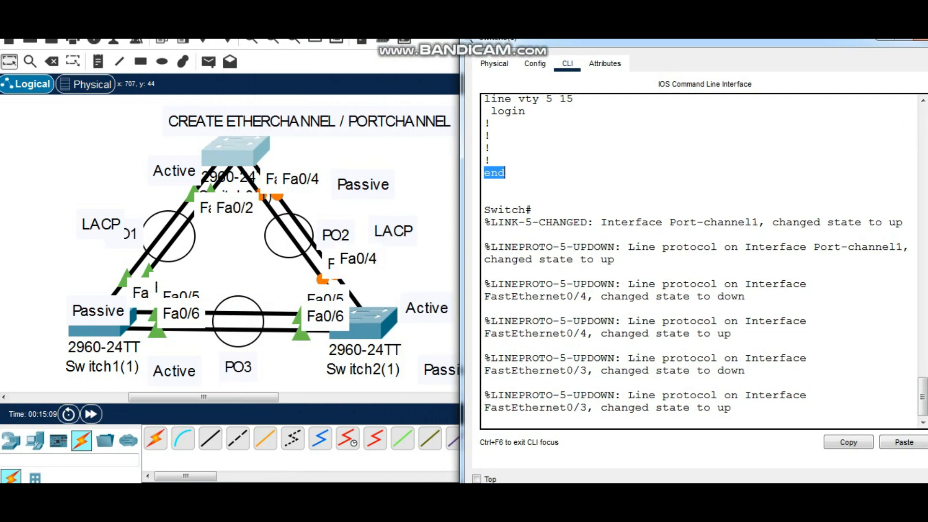
{"action": "key", "text": "Return"}
{"action": "key", "text": "Return"}
{"action": "key", "text": "Return"}
{"action": "type", "text": "conf"}
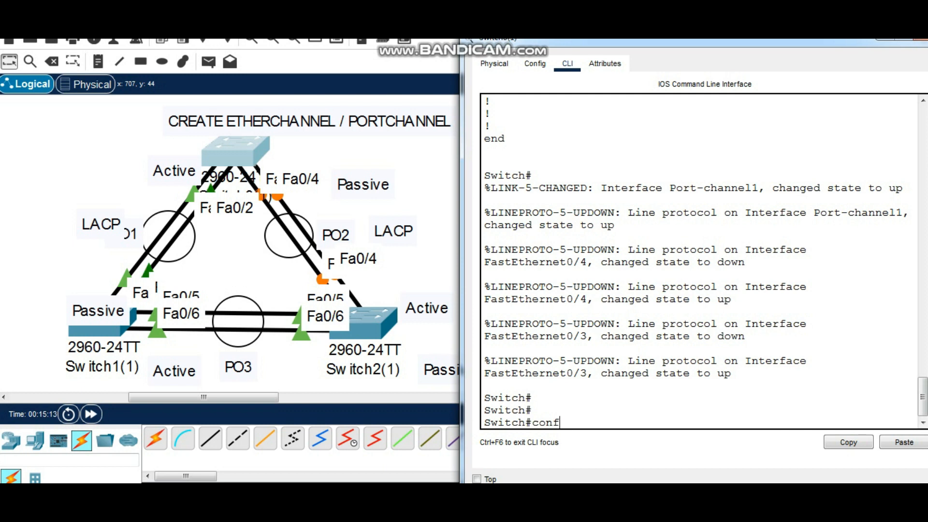
{"action": "type", "text": " t"}
{"action": "key", "text": "Return"}
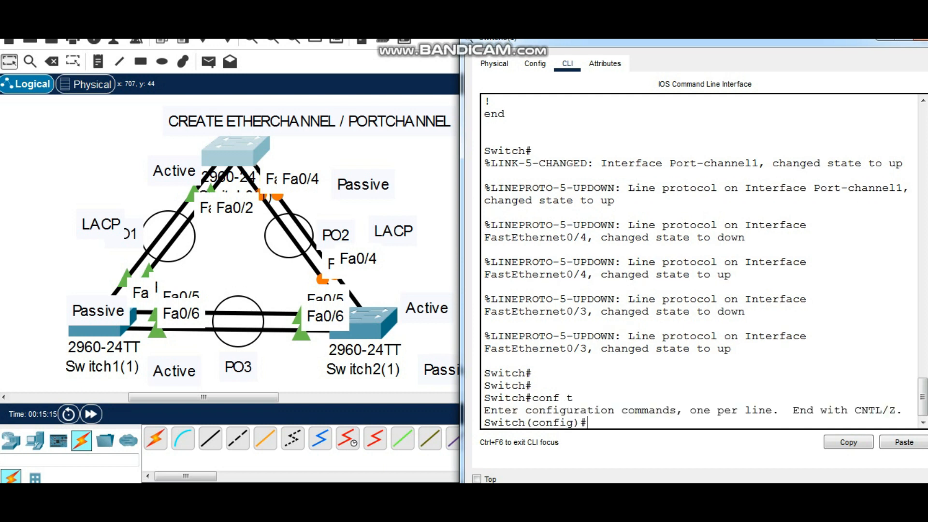
{"action": "key", "text": "Return"}
Assign FastEthernet0/3-4 on the apex switch to channel group 2 in passive mode and exit configuration mode
{"action": "type", "text": "int range "}
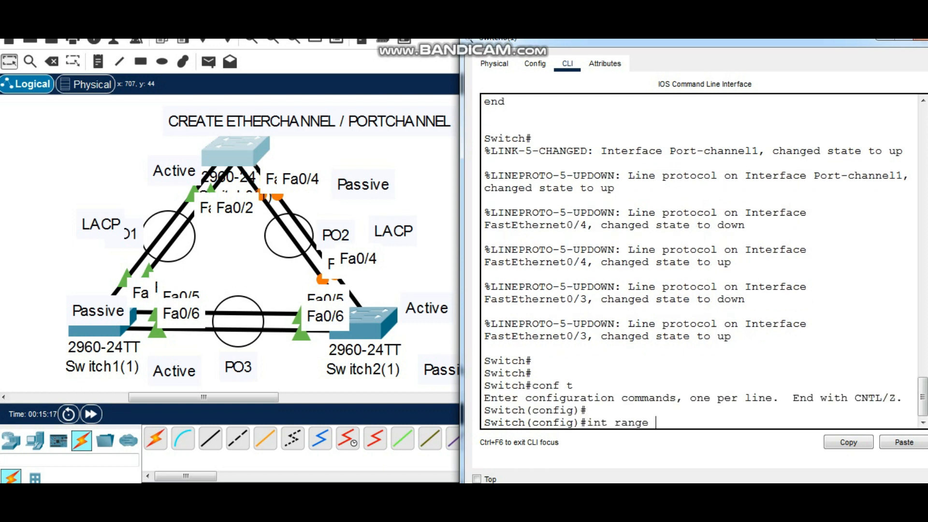
{"action": "type", "text": "fa0/3-4"}
{"action": "key", "text": "Return"}
{"action": "key", "text": "Return"}
{"action": "key", "text": "Return"}
{"action": "type", "text": "channel-g"}
{"action": "key", "text": "Tab"}
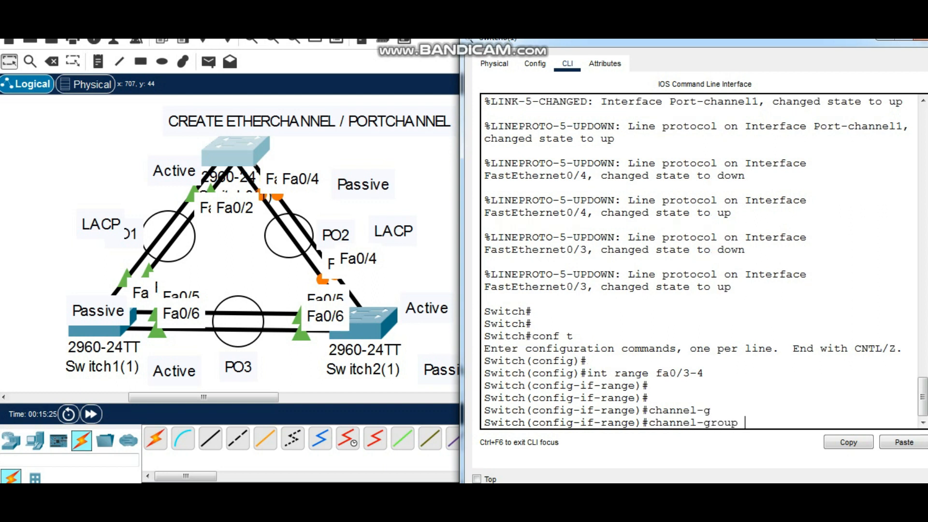
{"action": "type", "text": "2 mode passive"}
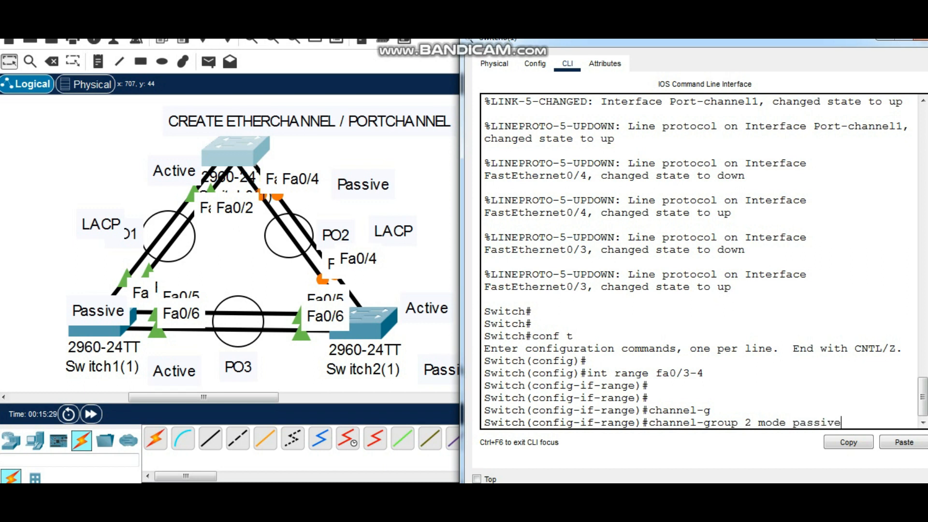
{"action": "key", "text": "Return"}
{"action": "key", "text": "Return"}
{"action": "key", "text": "Return"}
{"action": "key", "text": "Return"}
{"action": "type", "text": "end"}
Enter global configuration mode again and set the port-channel 2 interface to trunk mode
{"action": "key", "text": "Return"}
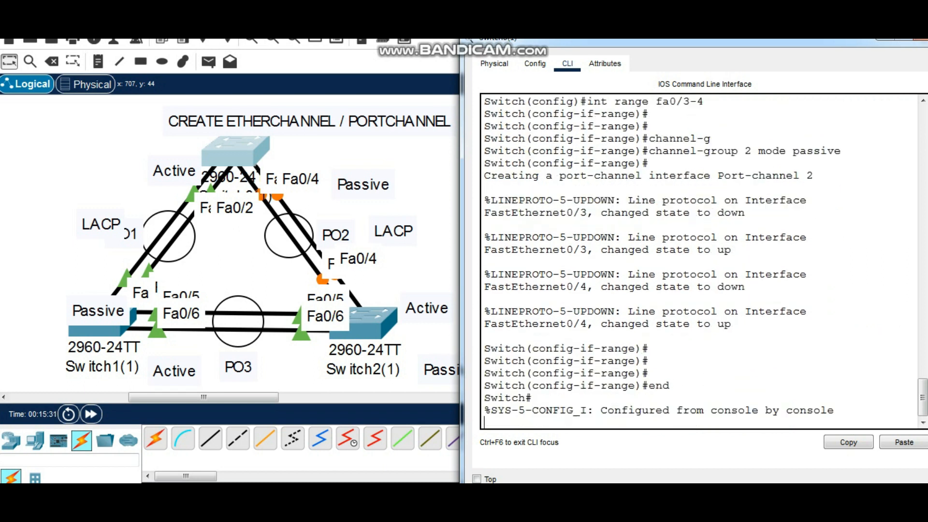
{"action": "key", "text": "Return"}
{"action": "key", "text": "Return"}
{"action": "key", "text": "Return"}
{"action": "key", "text": "Return"}
{"action": "type", "text": "conf t"}
{"action": "key", "text": "Return"}
{"action": "key", "text": "Return"}
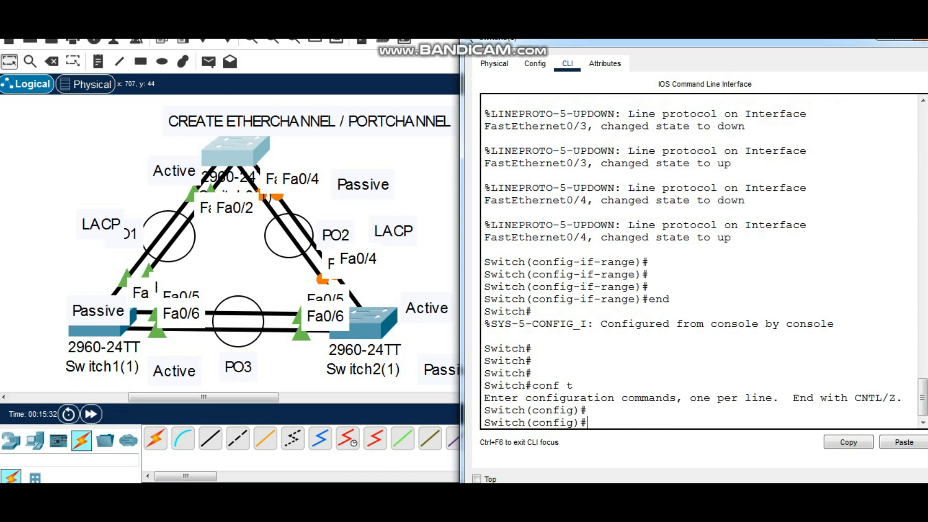
{"action": "type", "text": "int po"}
{"action": "key", "text": "Tab"}
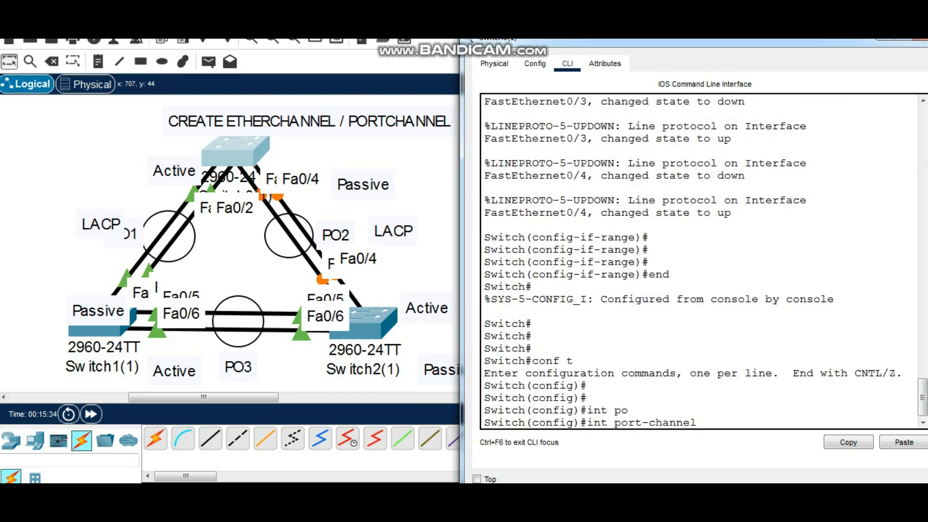
{"action": "type", "text": "2"}
{"action": "key", "text": "Return"}
{"action": "key", "text": "Return"}
{"action": "type", "text": "swi"}
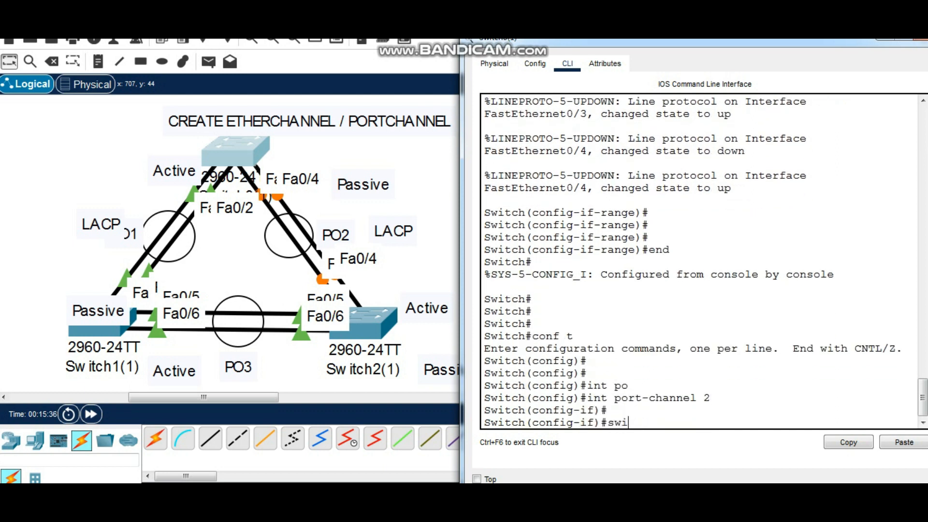
{"action": "key", "text": "Tab"}
{"action": "type", "text": "mode trunk"}
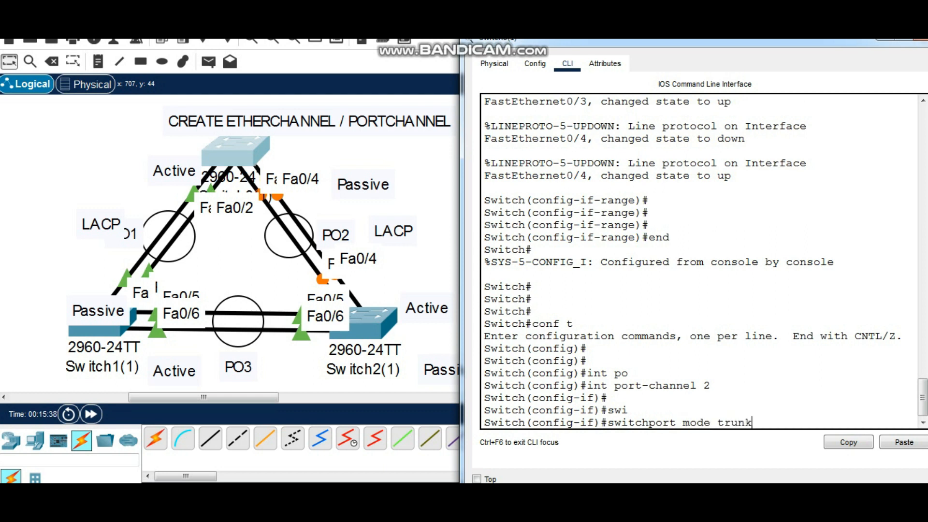
{"action": "key", "text": "Return"}
Allow VLANs 1-20 on the port-channel 2 trunk of the apex switch
{"action": "type", "text": "swi"}
{"action": "key", "text": "Tab"}
{"action": "type", "text": "trunk allow"}
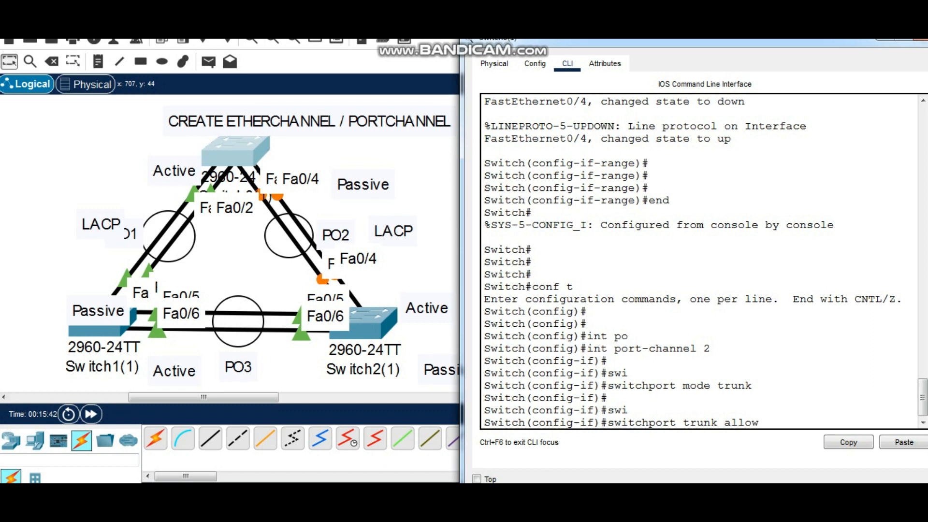
{"action": "type", "text": "ed vlan "}
{"action": "type", "text": "1"}
{"action": "type", "text": "-20"}
{"action": "key", "text": "Return"}
{"action": "key", "text": "Return"}
{"action": "key", "text": "Return"}
{"action": "key", "text": "Return"}
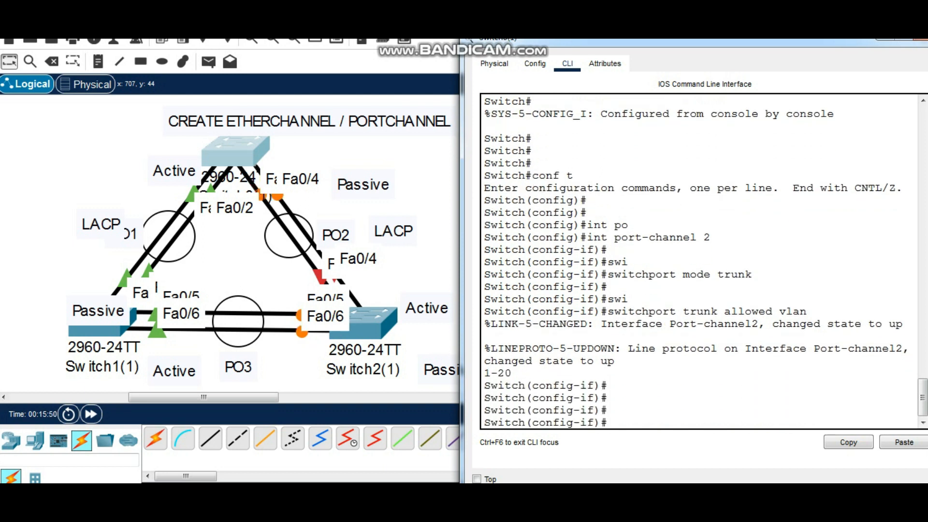
{"action": "key", "text": "Return"}
{"action": "key", "text": "Return"}
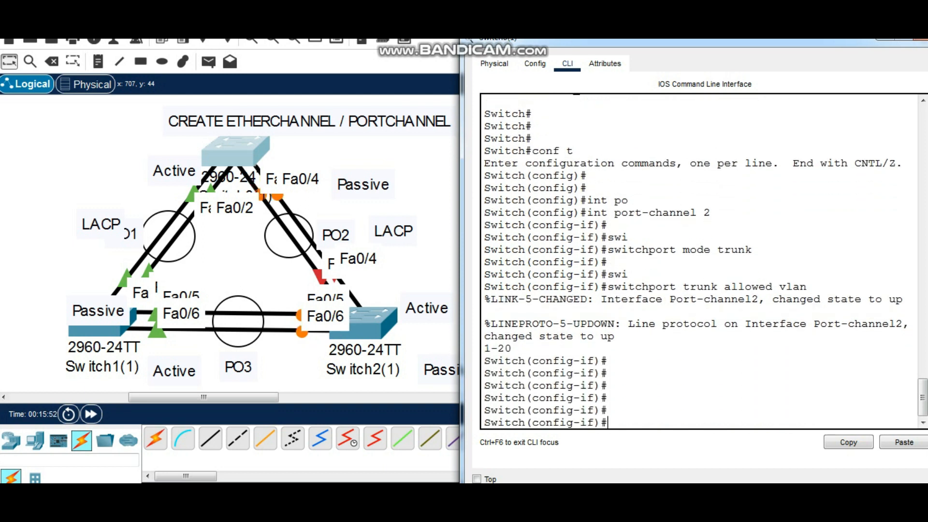
{"action": "key", "text": "Return"}
Exit configuration mode and save the running configuration to the startup configuration
{"action": "type", "text": "exi"}
{"action": "type", "text": "t"}
{"action": "key", "text": "BackSpace"}
{"action": "key", "text": "BackSpace"}
{"action": "key", "text": "BackSpace"}
{"action": "key", "text": "BackSpace"}
{"action": "type", "text": "end"}
{"action": "key", "text": "Return"}
{"action": "type", "text": "copy run start"}
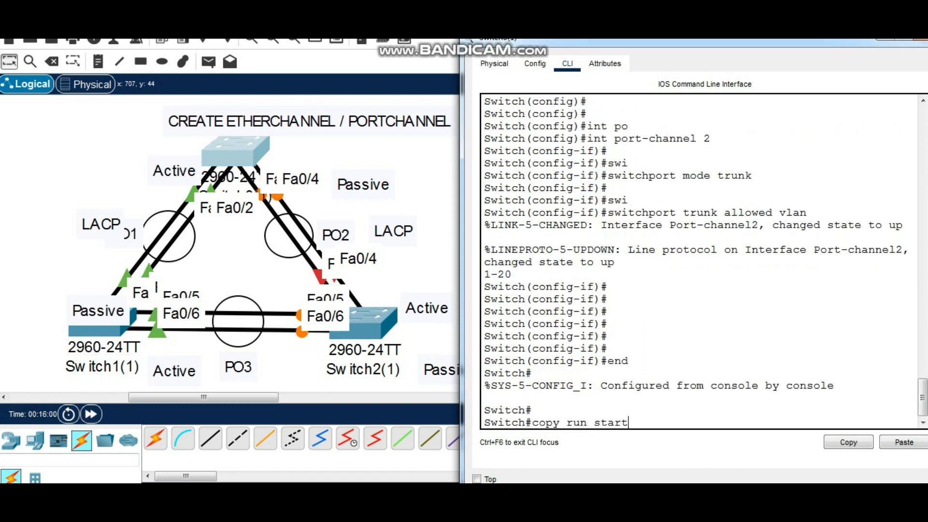
{"action": "key", "text": "Return"}
{"action": "key", "text": "Return"}
{"action": "key", "text": "Return"}
Show the apex switch's running configuration and examine its Port-channel2, FastEthernet0/3 and FastEthernet0/4 entries
{"action": "type", "text": "sh run"}
{"action": "key", "text": "Return"}
{"action": "key", "text": "space"}
{"action": "scroll", "coordinate": [701, 261], "scroll_direction": "up", "scroll_amount": 20}
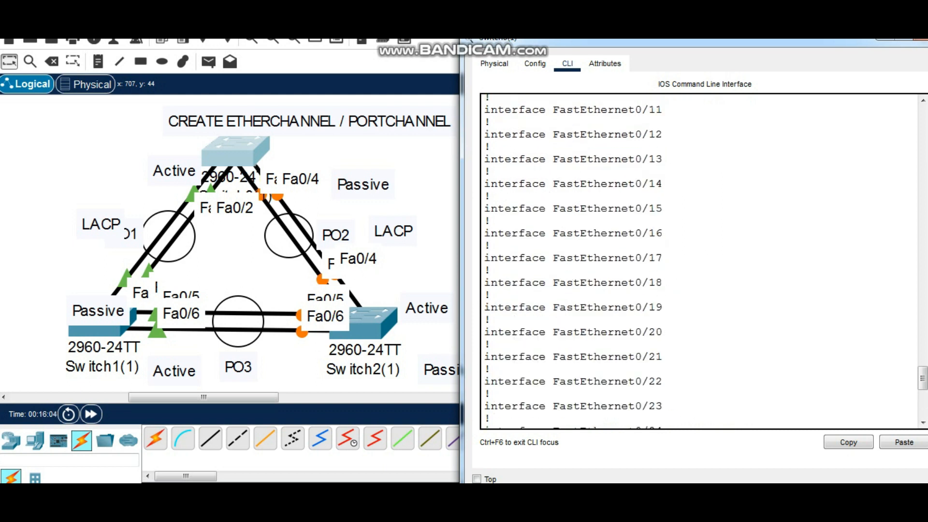
{"action": "scroll", "coordinate": [701, 261], "scroll_direction": "up", "scroll_amount": 4}
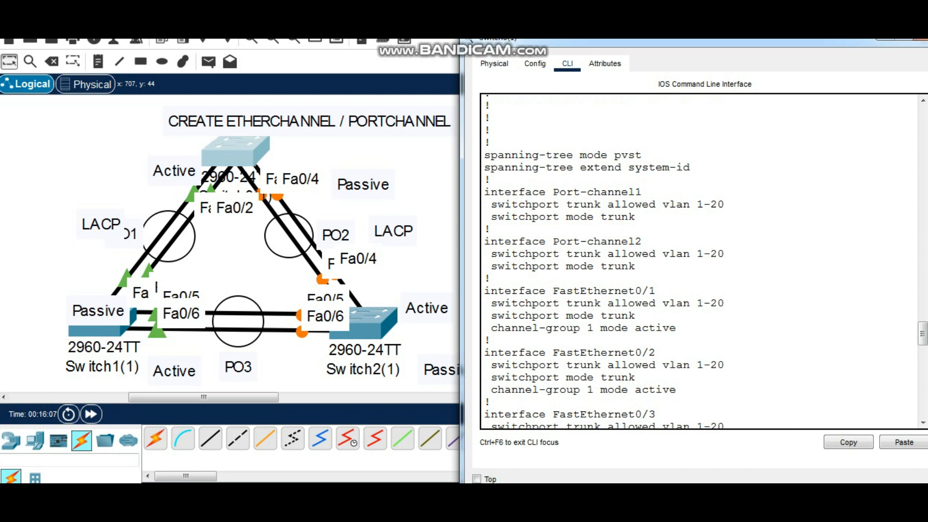
{"action": "left_click_drag", "start_coordinate": [601, 241], "coordinate": [642, 242]}
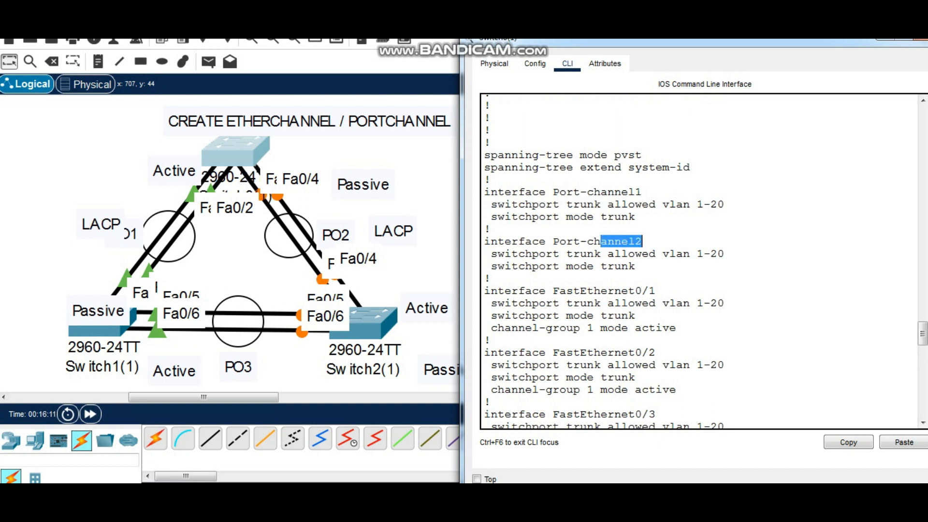
{"action": "scroll", "coordinate": [642, 241], "scroll_direction": "down", "scroll_amount": 3}
{"action": "left_click_drag", "start_coordinate": [608, 290], "coordinate": [683, 390]}
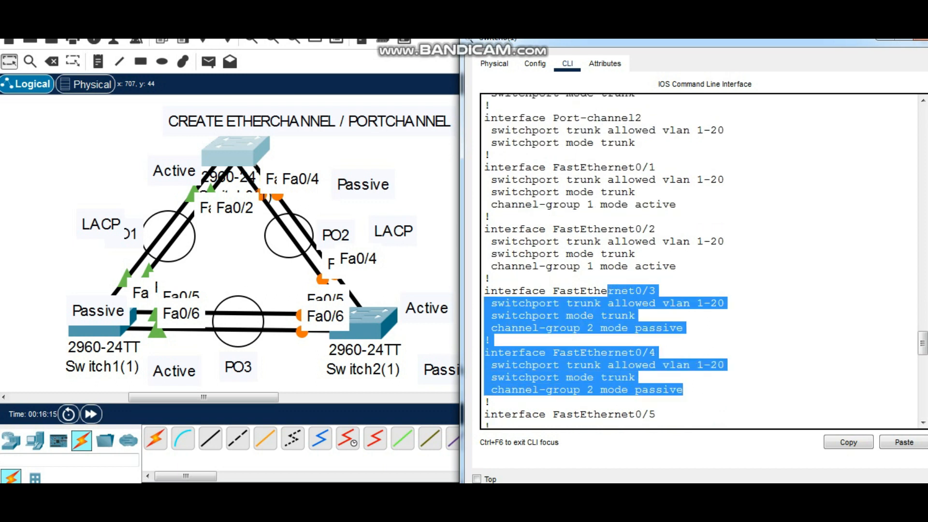
{"action": "left_click", "coordinate": [683, 389]}
{"action": "scroll", "coordinate": [655, 352], "scroll_direction": "down", "scroll_amount": 8}
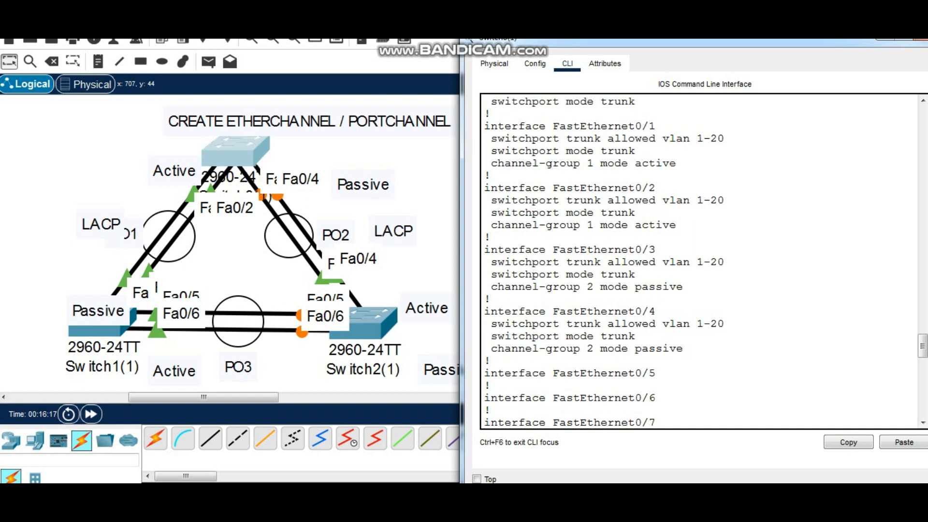
{"action": "scroll", "coordinate": [656, 353], "scroll_direction": "down", "scroll_amount": 13}
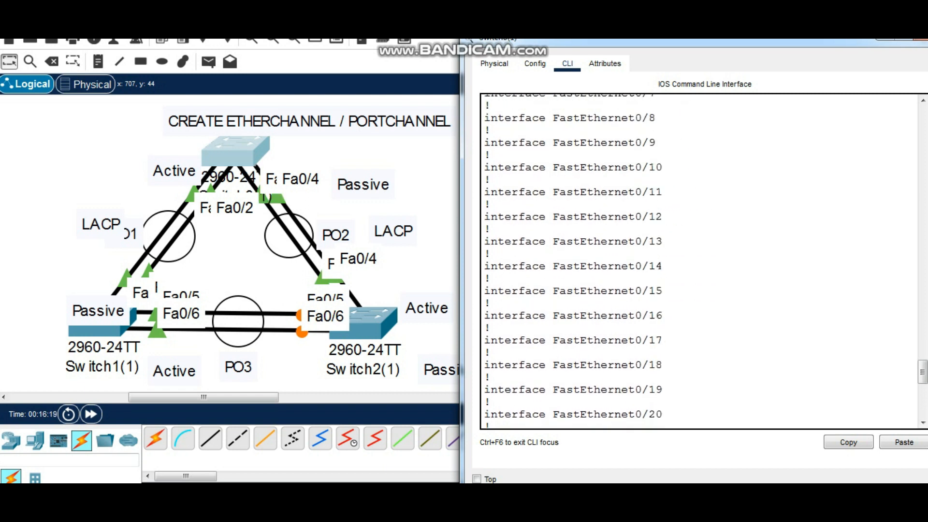
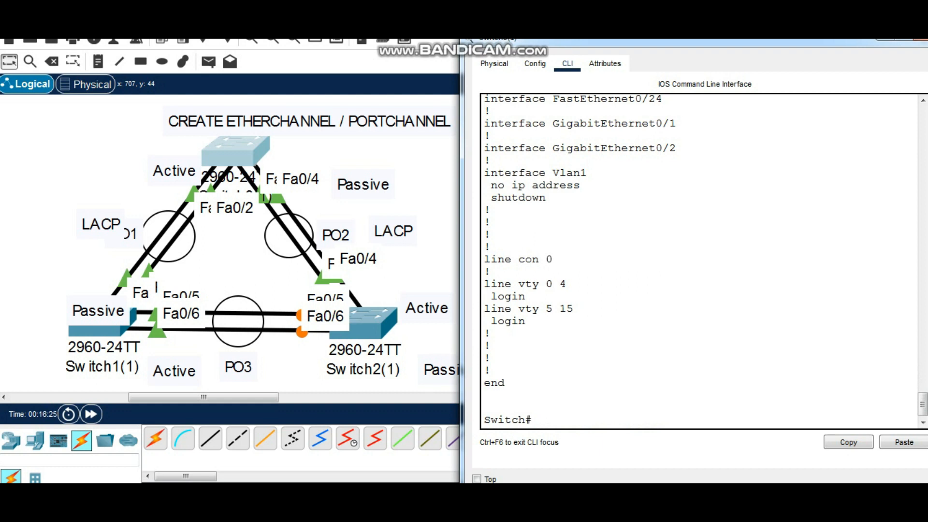
Close the apex switch's window and add a PC below each of the two lower switches and a server beside the apex switch
{"action": "left_click_drag", "start_coordinate": [656, 40], "coordinate": [621, 99]}
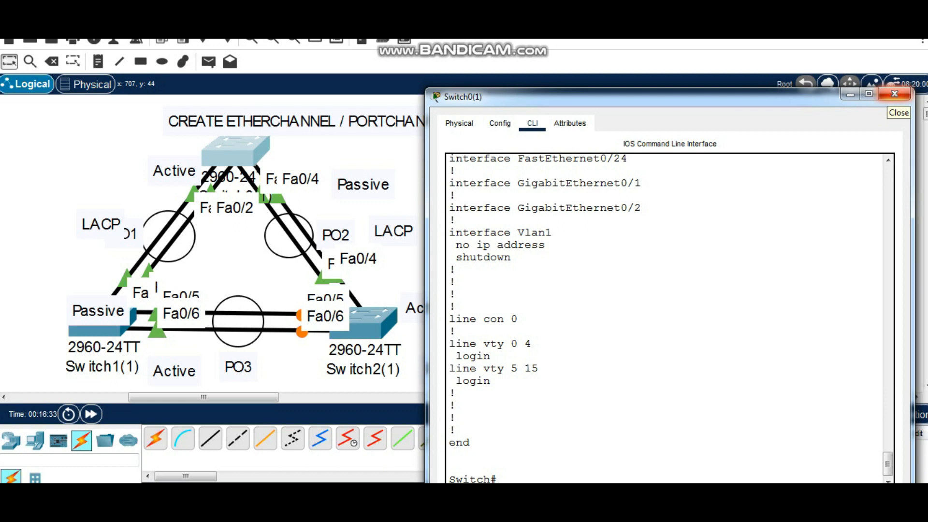
{"action": "left_click", "coordinate": [895, 93]}
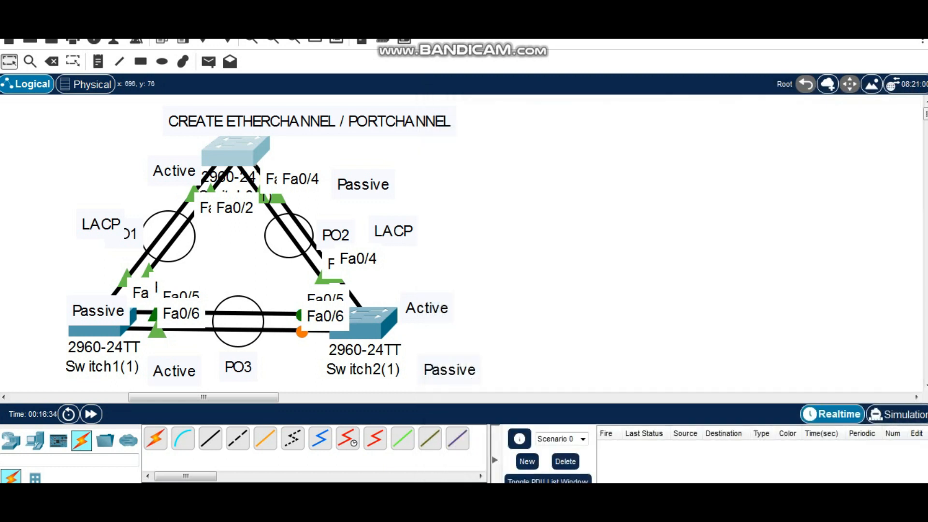
{"action": "scroll", "coordinate": [234, 221], "scroll_direction": "down", "scroll_amount": 2}
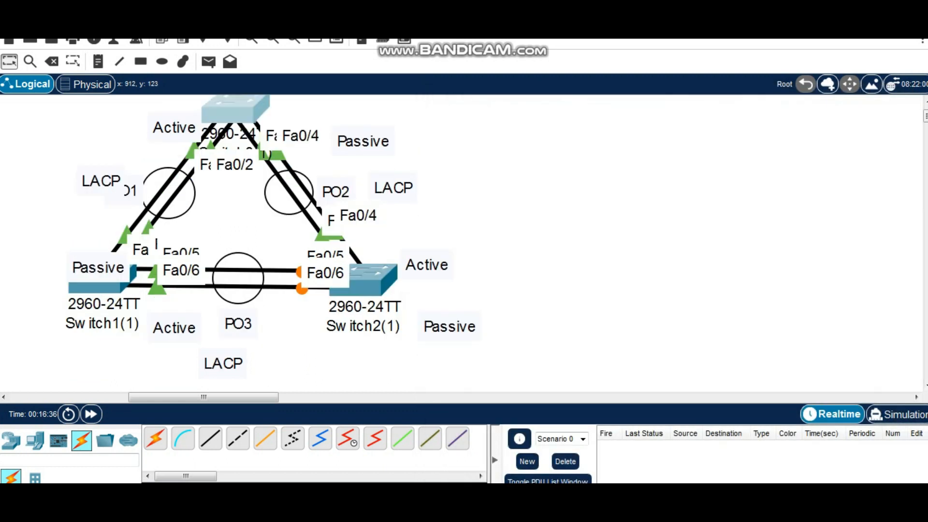
{"action": "scroll", "coordinate": [234, 199], "scroll_direction": "down", "scroll_amount": 2}
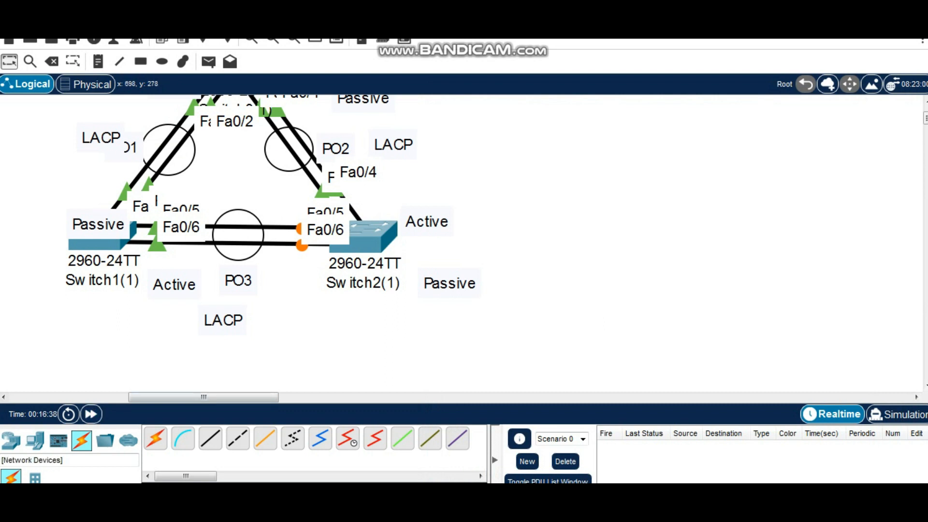
{"action": "left_click", "coordinate": [35, 441]}
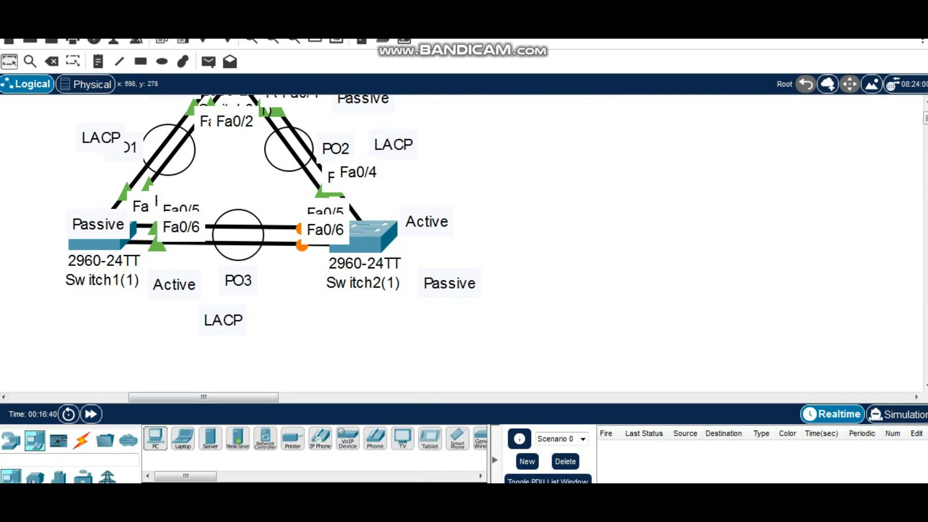
{"action": "left_click_drag", "start_coordinate": [155, 439], "coordinate": [102, 376]}
{"action": "scroll", "coordinate": [103, 376], "scroll_direction": "down", "scroll_amount": 2}
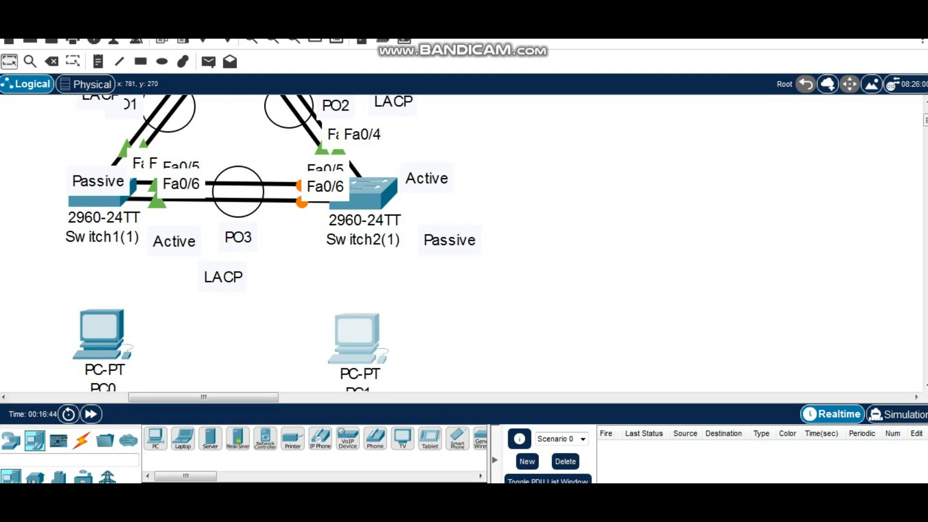
{"action": "scroll", "coordinate": [464, 242], "scroll_direction": "up", "scroll_amount": 3}
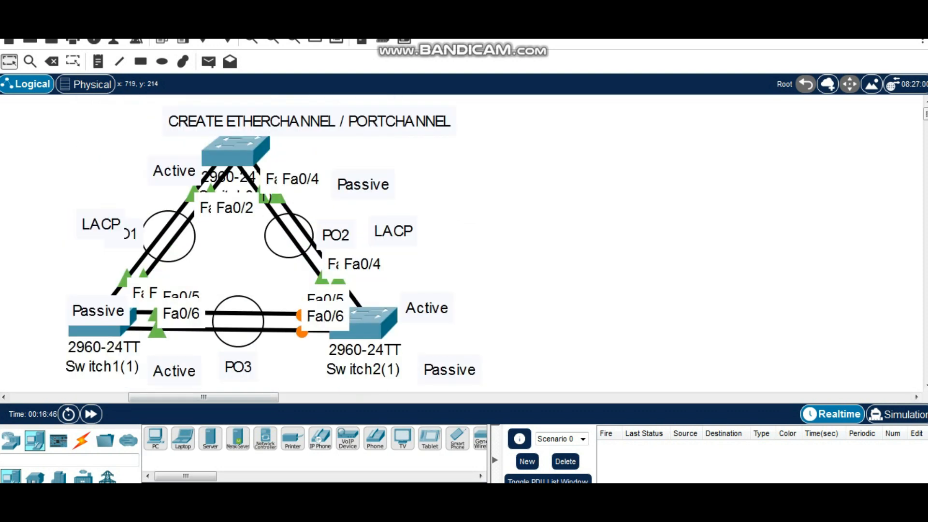
{"action": "left_click_drag", "start_coordinate": [210, 439], "coordinate": [518, 156]}
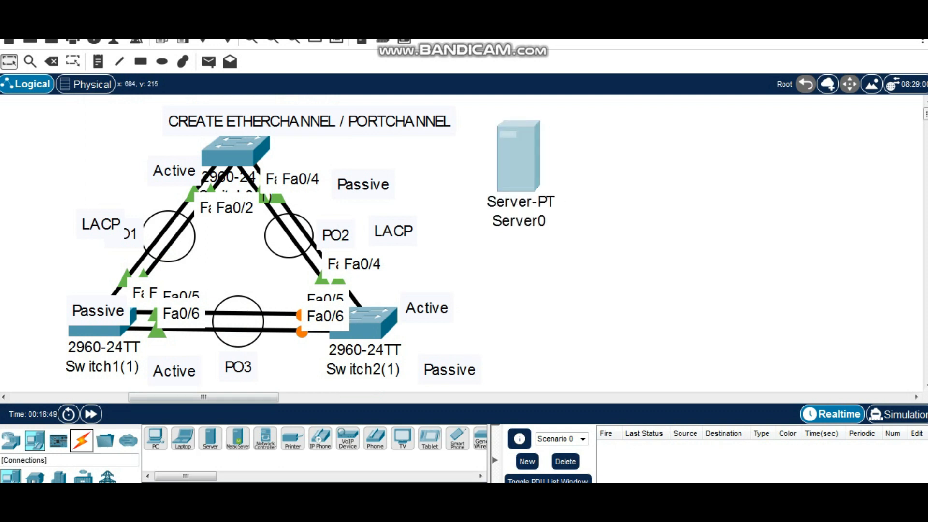
Connect FastEthernet0/5 of the apex switch to the server's FastEthernet0 port with a copper straight-through cable
{"action": "left_click", "coordinate": [82, 440]}
{"action": "left_click", "coordinate": [210, 438]}
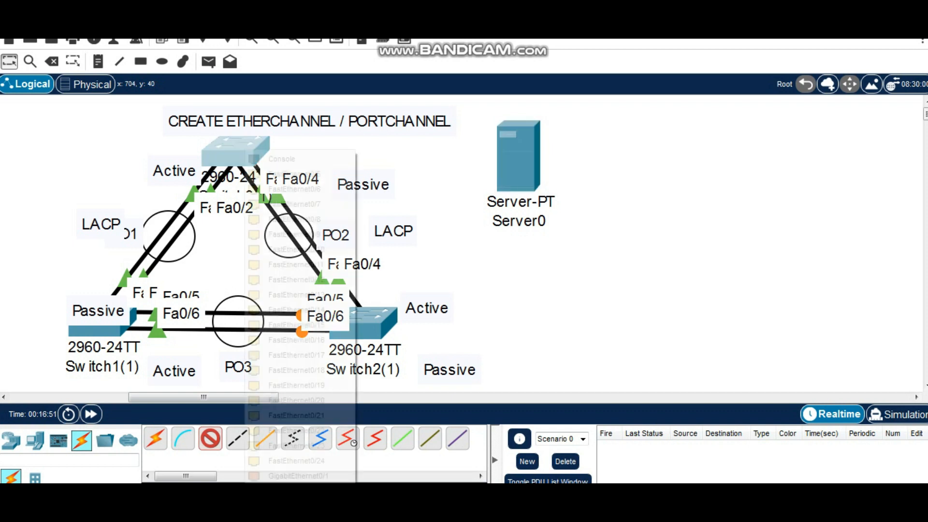
{"action": "left_click", "coordinate": [245, 151]}
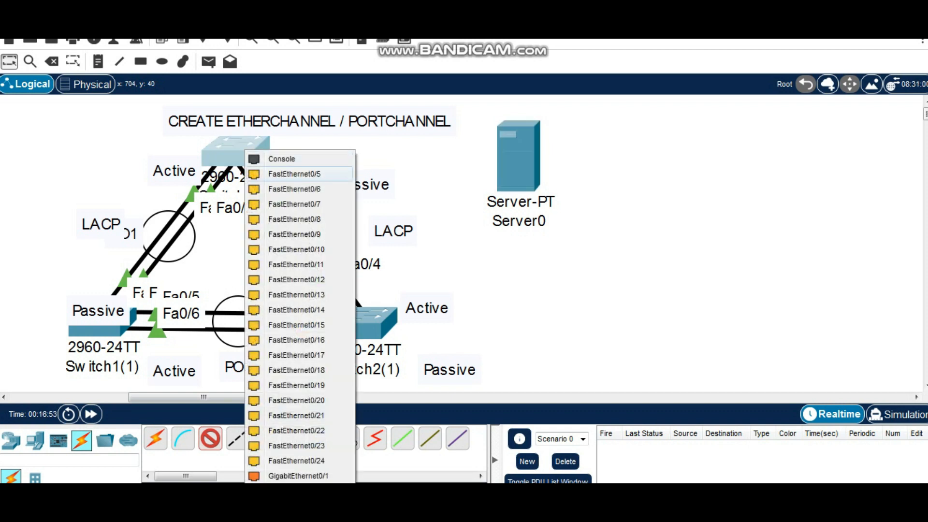
{"action": "left_click", "coordinate": [290, 174]}
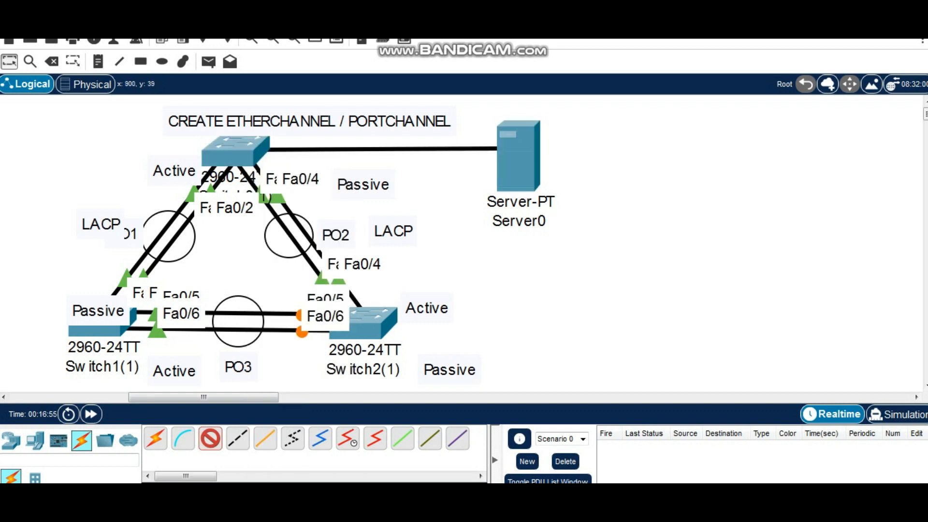
{"action": "left_click", "coordinate": [516, 152]}
{"action": "left_click", "coordinate": [561, 158]}
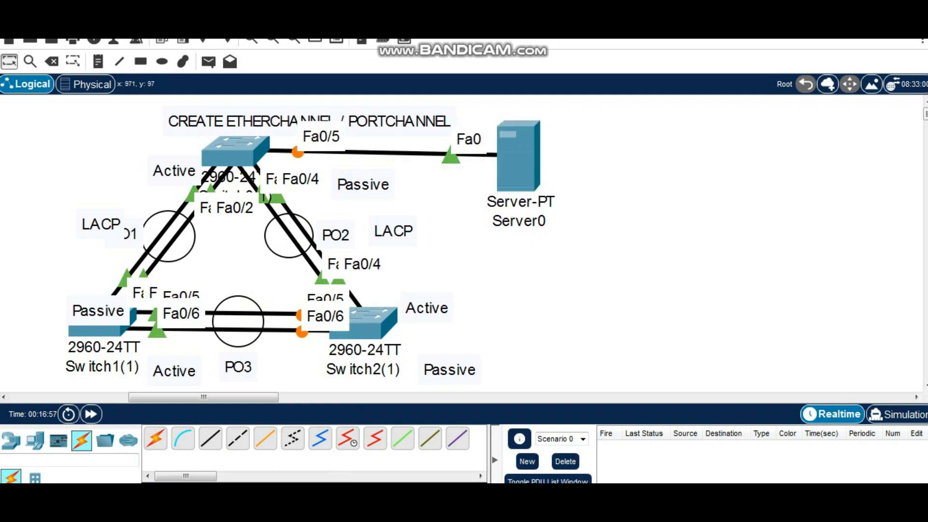
Connect FastEthernet0/3 of Switch1(1) to PC0's FastEthernet0 port with a copper straight-through cable
{"action": "scroll", "coordinate": [464, 242], "scroll_direction": "down", "scroll_amount": 3}
{"action": "left_click", "coordinate": [210, 438]}
{"action": "left_click", "coordinate": [99, 198]}
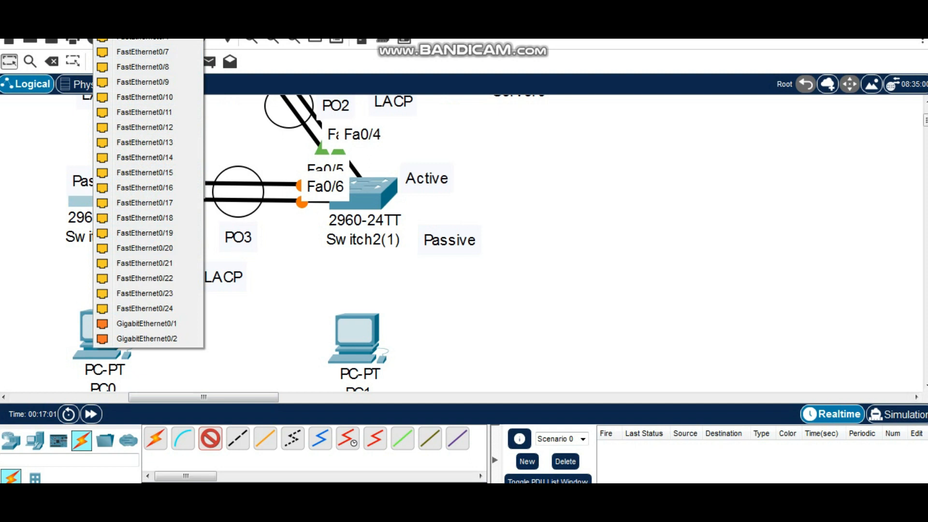
{"action": "left_click", "coordinate": [145, 23]}
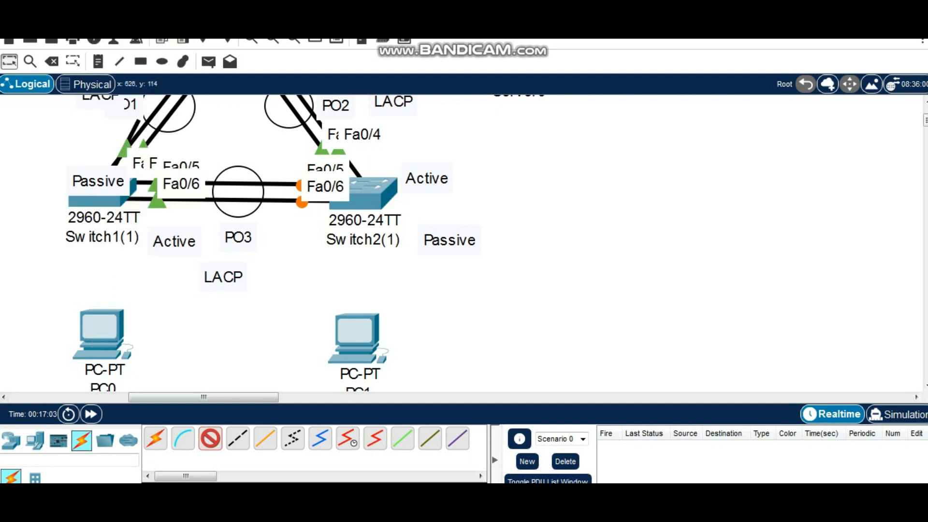
{"action": "left_click", "coordinate": [107, 334]}
{"action": "left_click", "coordinate": [157, 385]}
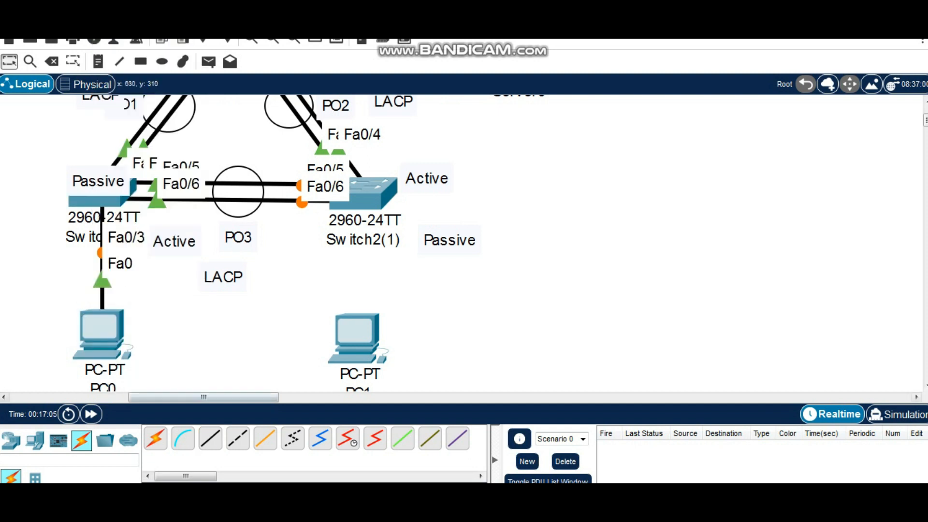
Connect FastEthernet0/1 of Switch2(1) to PC1's FastEthernet0 port with a copper straight-through cable
{"action": "left_click", "coordinate": [211, 439]}
{"action": "left_click", "coordinate": [374, 191]}
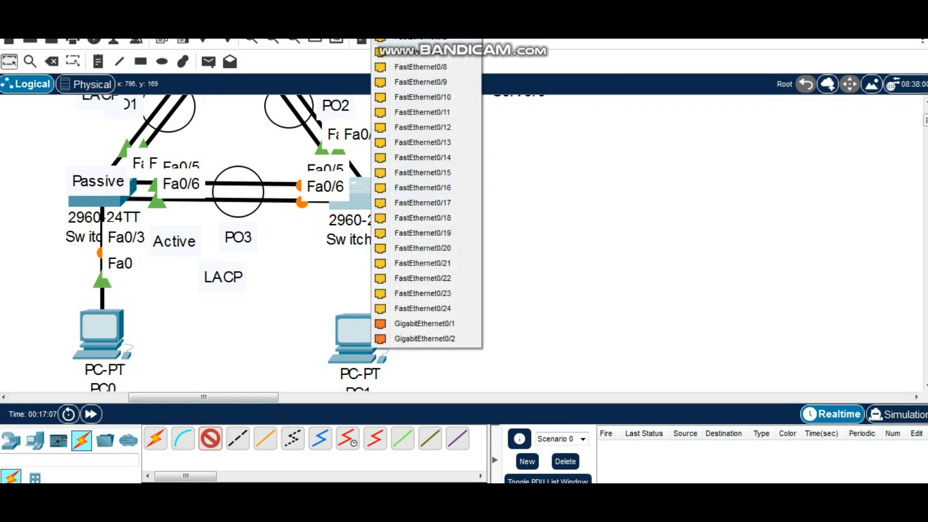
{"action": "left_click", "coordinate": [421, 22]}
{"action": "left_click", "coordinate": [358, 338]}
{"action": "left_click", "coordinate": [409, 394]}
{"action": "scroll", "coordinate": [358, 290], "scroll_direction": "up", "scroll_amount": 2}
{"action": "left_click", "coordinate": [358, 379]}
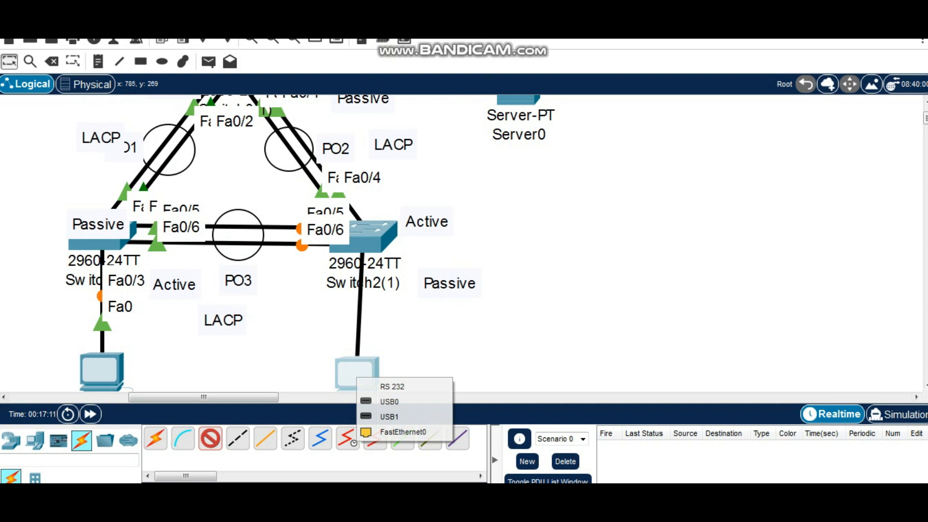
{"action": "left_click", "coordinate": [403, 431]}
{"action": "scroll", "coordinate": [436, 290], "scroll_direction": "down", "scroll_amount": 2}
{"action": "scroll", "coordinate": [435, 265], "scroll_direction": "down", "scroll_amount": 1}
{"action": "scroll", "coordinate": [435, 266], "scroll_direction": "up", "scroll_amount": 1}
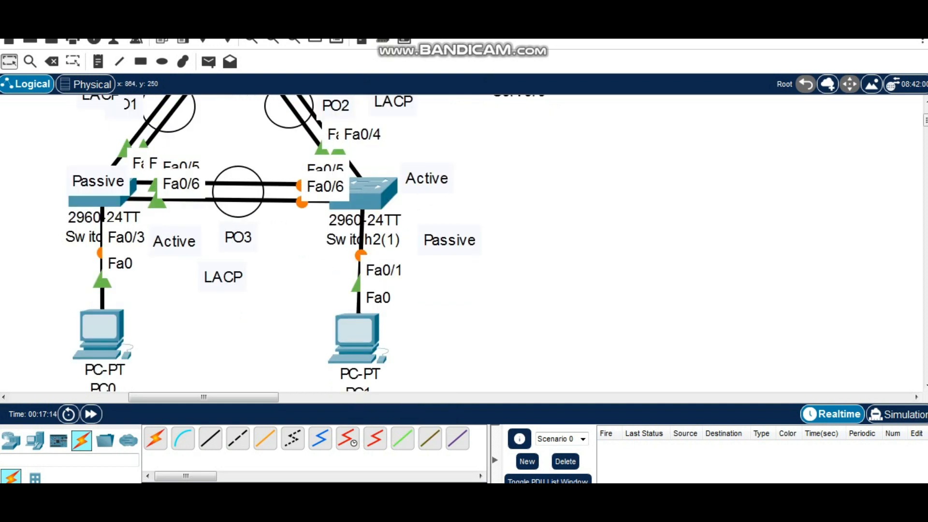
Show the spanning-tree information in the command line of Switch2(1)
{"action": "scroll", "coordinate": [310, 242], "scroll_direction": "up", "scroll_amount": 2}
{"action": "scroll", "coordinate": [309, 241], "scroll_direction": "down", "scroll_amount": 1}
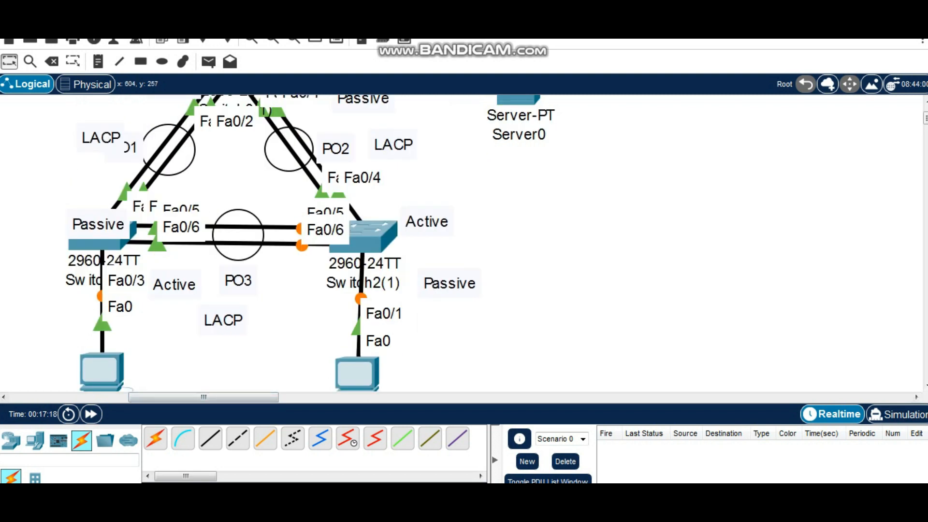
{"action": "mouse_move", "coordinate": [107, 360]}
{"action": "left_click", "coordinate": [372, 233]}
{"action": "left_click_drag", "start_coordinate": [387, 23], "coordinate": [642, 24]}
{"action": "key", "text": "Return"}
{"action": "key", "text": "Return"}
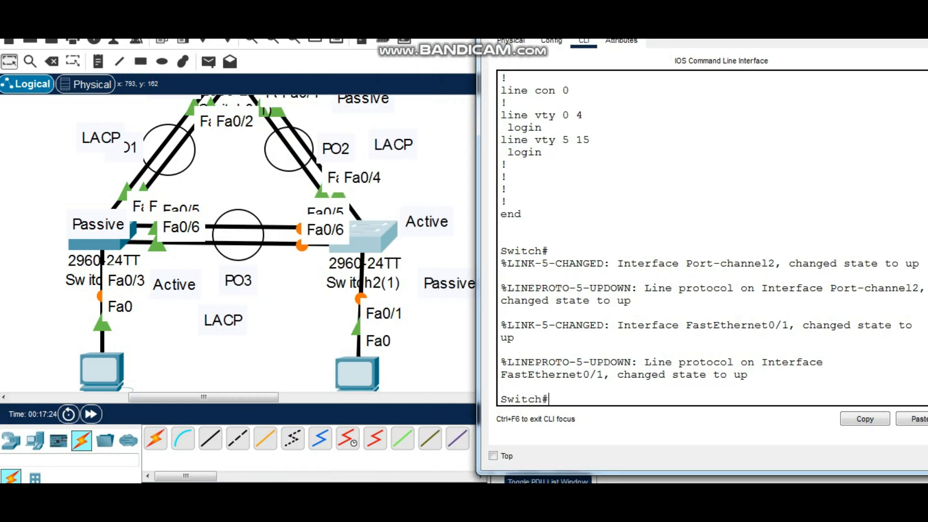
{"action": "type", "text": "sh span"}
{"action": "key", "text": "Return"}
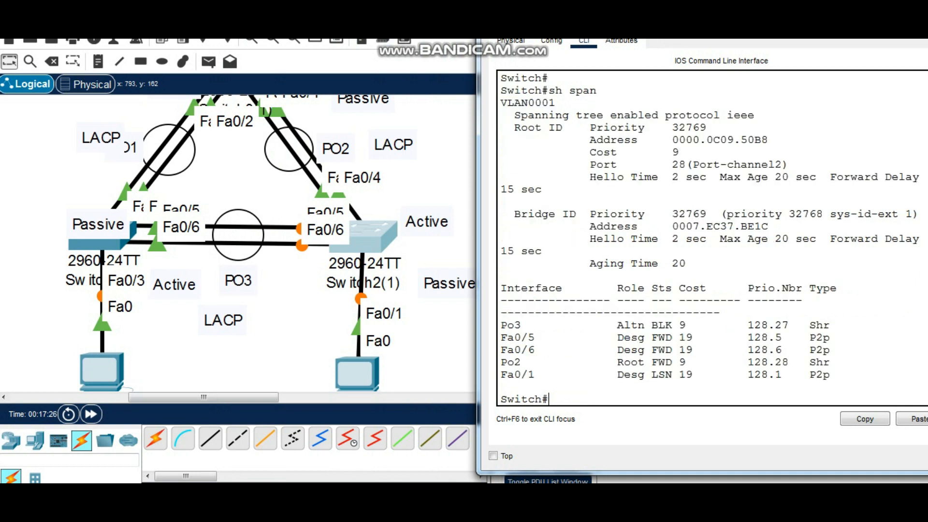
{"action": "key", "text": "Return"}
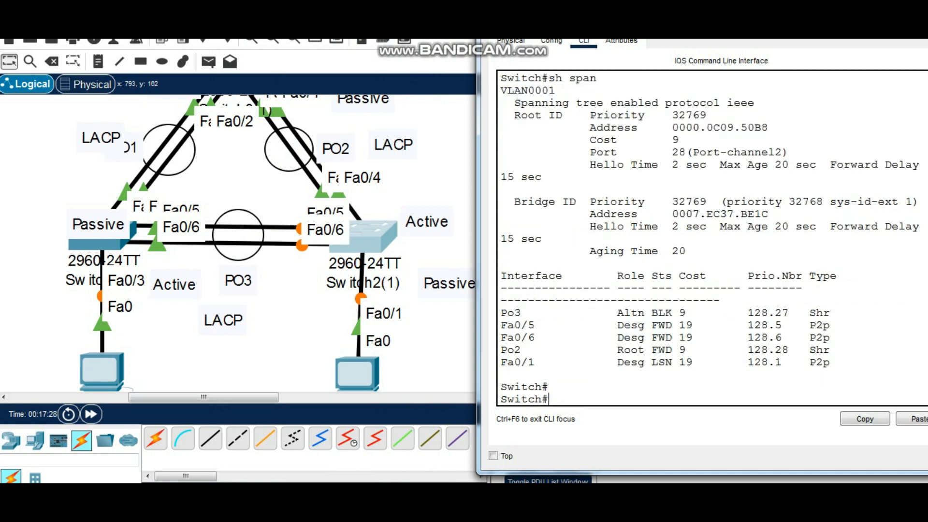
Examine the status, cost and type of Po3, Fa0/5 and Fa0/6 in the spanning-tree table, and close the switch window
{"action": "left_click_drag", "start_coordinate": [500, 325], "coordinate": [693, 338]}
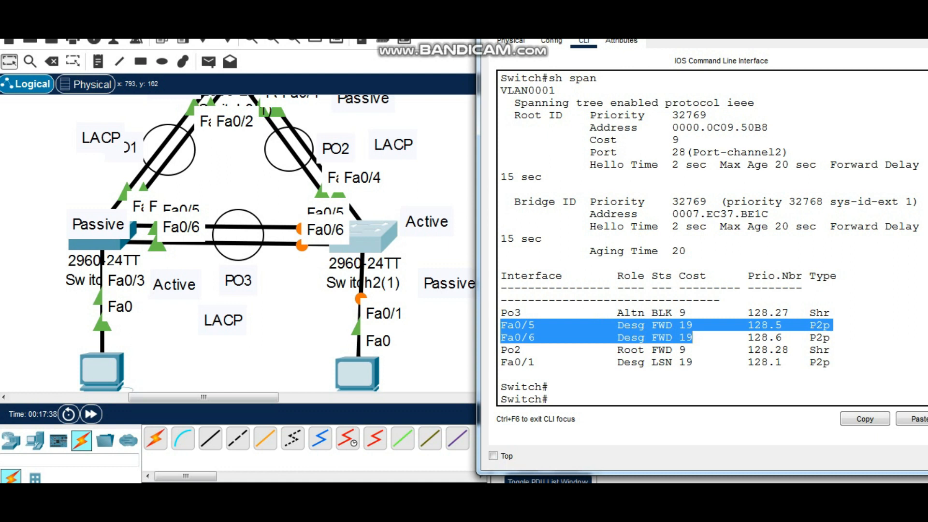
{"action": "left_click_drag", "start_coordinate": [693, 312], "coordinate": [651, 312]}
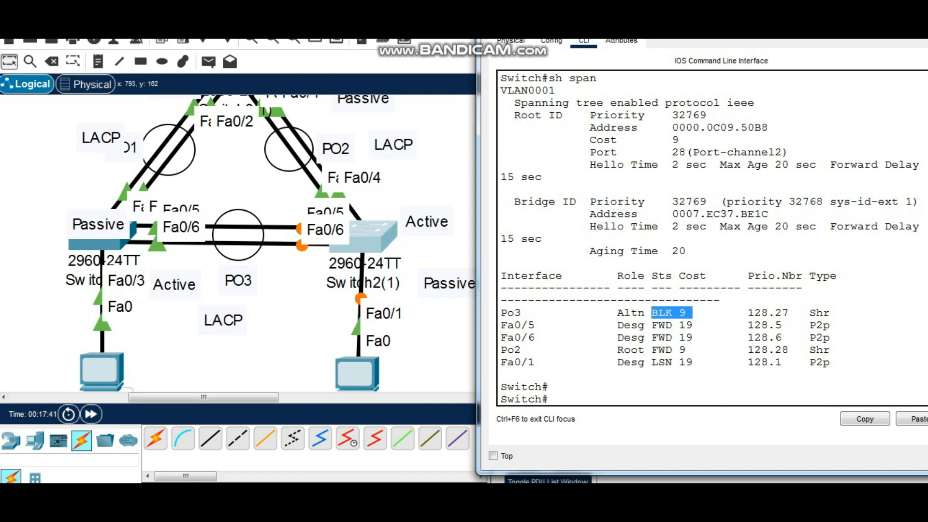
{"action": "left_click_drag", "start_coordinate": [831, 313], "coordinate": [803, 313]}
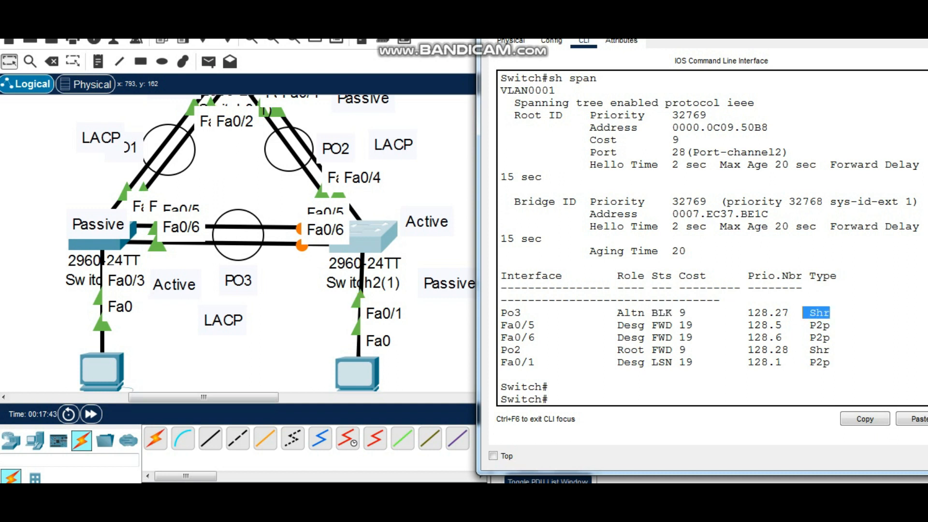
{"action": "left_click_drag", "start_coordinate": [701, 14], "coordinate": [633, 74]}
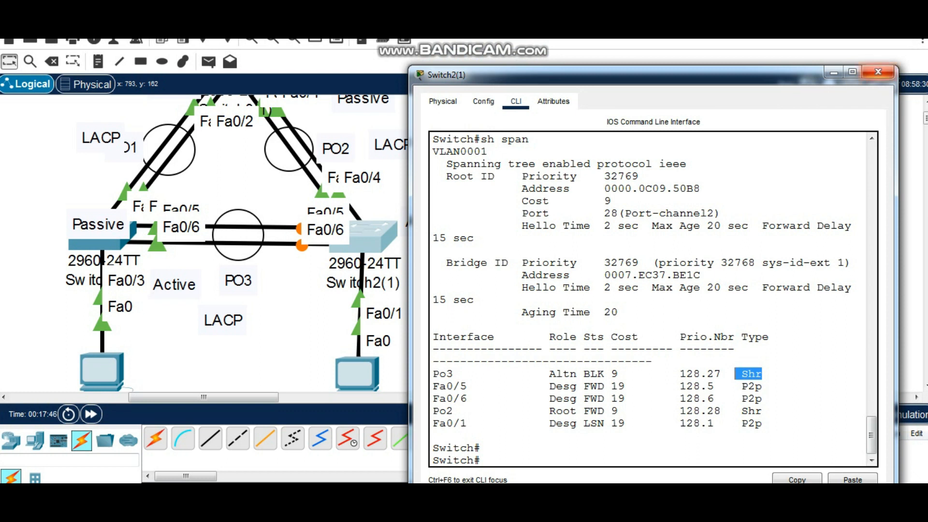
{"action": "left_click", "coordinate": [878, 72]}
Give PC0 the static IPv4 address 192.168.1.100 with subnet mask 255.255.255.0 and close its window
{"action": "scroll", "coordinate": [483, 242], "scroll_direction": "down", "scroll_amount": 3}
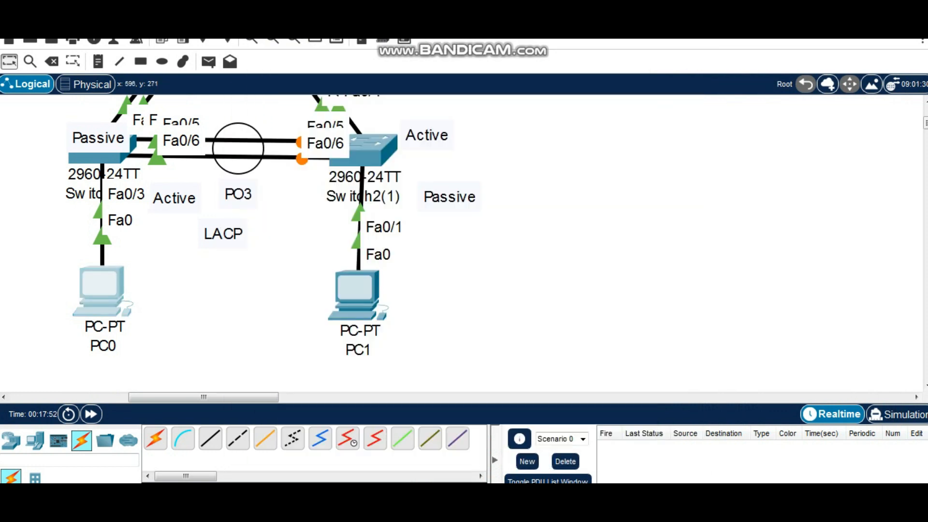
{"action": "left_click", "coordinate": [102, 291]}
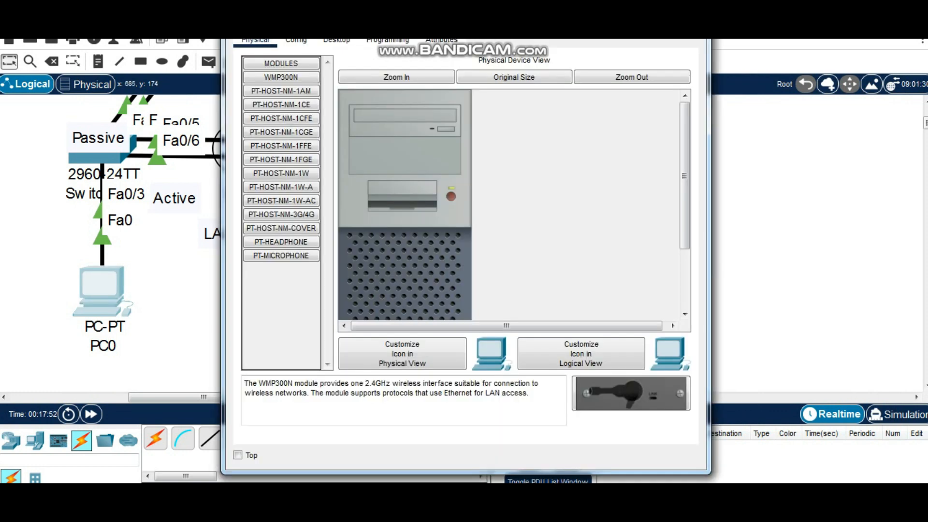
{"action": "left_click_drag", "start_coordinate": [358, 13], "coordinate": [579, 65]}
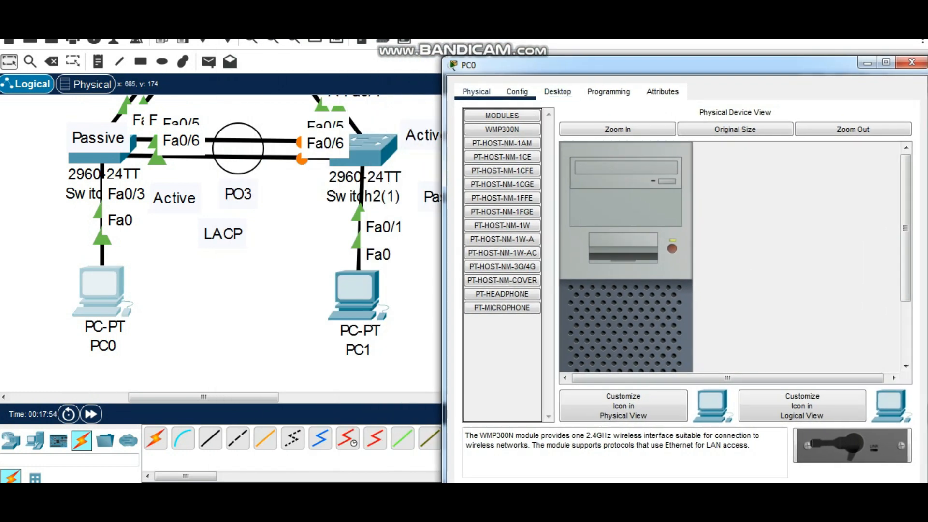
{"action": "left_click", "coordinate": [557, 92]}
{"action": "left_click", "coordinate": [506, 140]}
{"action": "left_click", "coordinate": [653, 187]}
{"action": "type", "text": "19"}
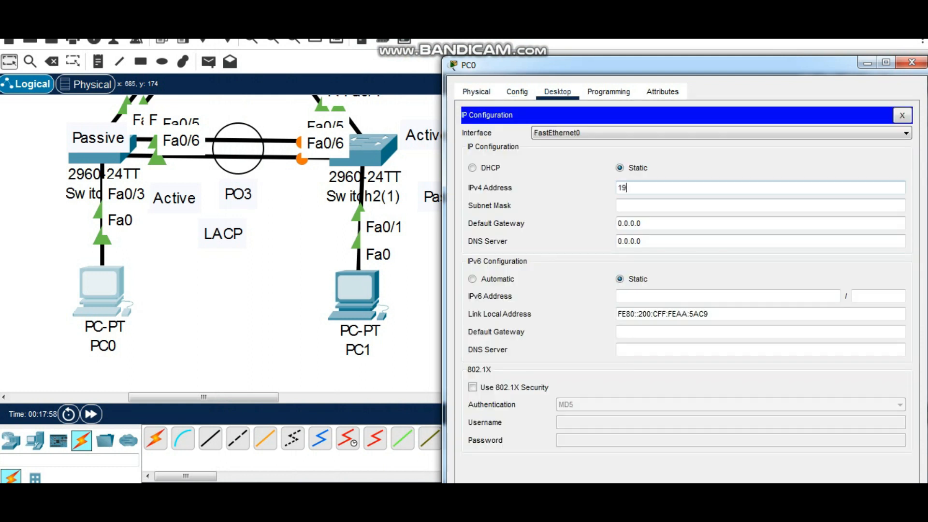
{"action": "type", "text": "2.168.1.100"}
{"action": "left_click", "coordinate": [641, 205]}
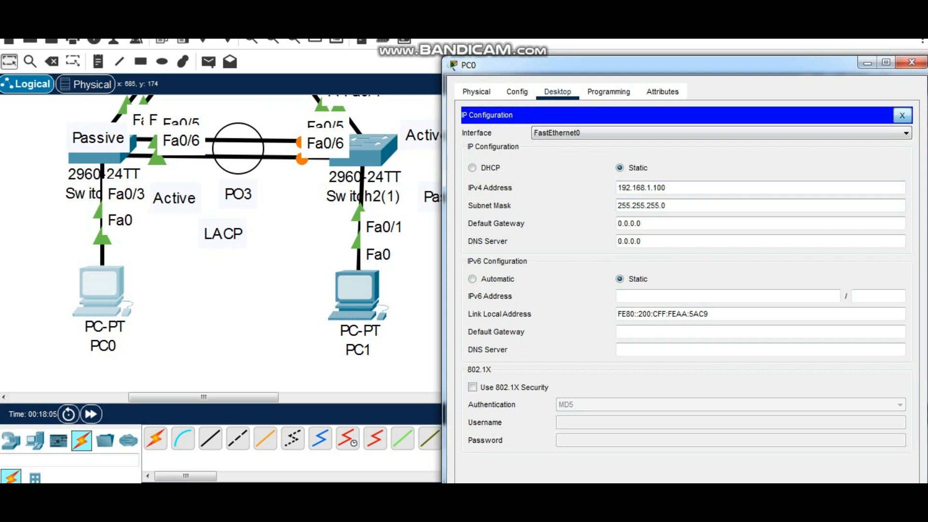
{"action": "left_click", "coordinate": [902, 115]}
{"action": "left_click", "coordinate": [912, 62]}
Give PC1 the static IPv4 address 192.168.1.200 with the default subnet mask and close its IP configuration
{"action": "left_click", "coordinate": [359, 293]}
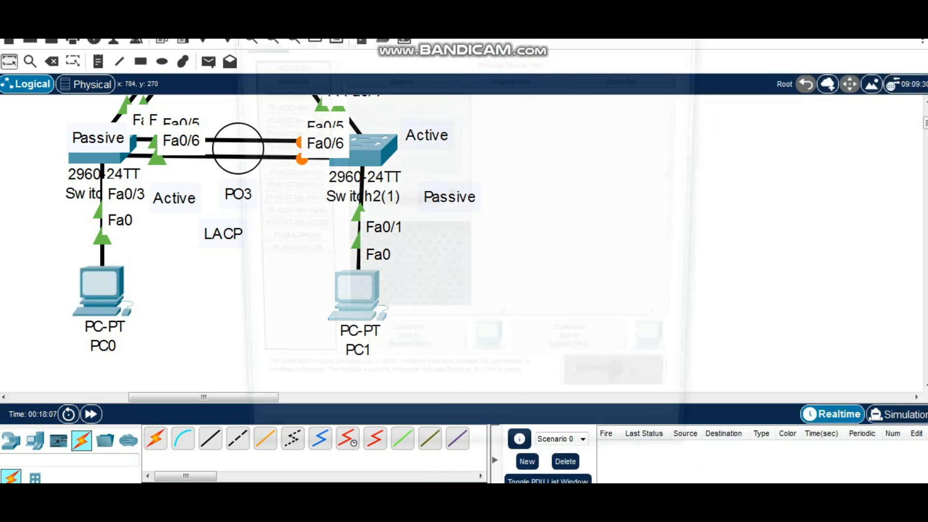
{"action": "left_click_drag", "start_coordinate": [468, 12], "coordinate": [680, 63]}
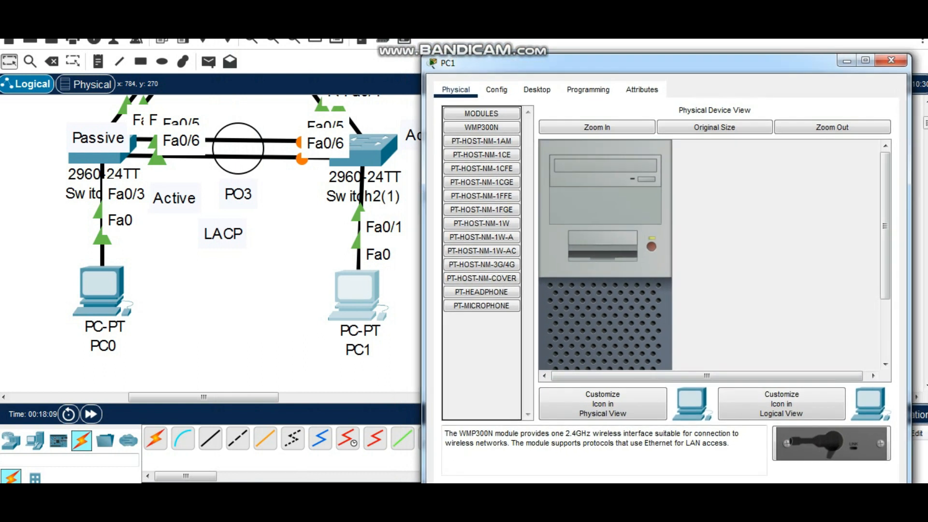
{"action": "left_click", "coordinate": [536, 89]}
{"action": "left_click", "coordinate": [485, 144]}
{"action": "left_click", "coordinate": [677, 186]}
{"action": "type", "text": "192"}
{"action": "type", "text": ".168."}
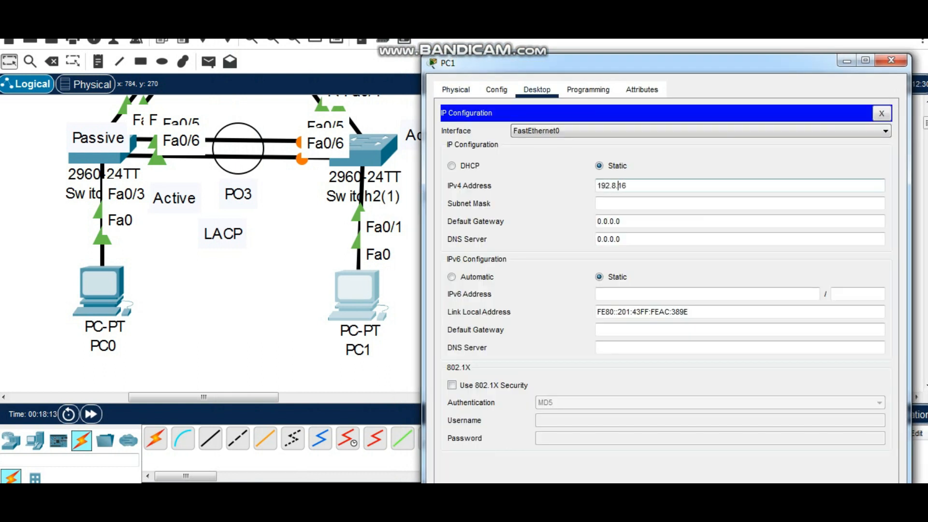
{"action": "key", "text": "BackSpace"}
{"action": "key", "text": "BackSpace"}
{"action": "key", "text": "BackSpace"}
{"action": "type", "text": "."}
{"action": "type", "text": "1.200"}
{"action": "left_click", "coordinate": [627, 203]}
{"action": "left_click", "coordinate": [881, 114]}
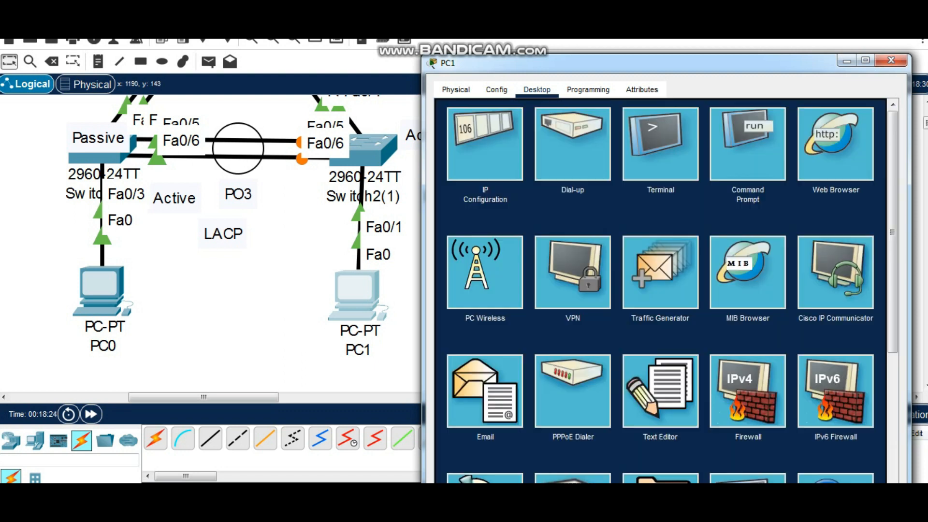
Close PC1's window, give Server0 the static IPv4 address 192.168.1.1 with the default subnet mask, and close its window
{"action": "left_click", "coordinate": [890, 60]}
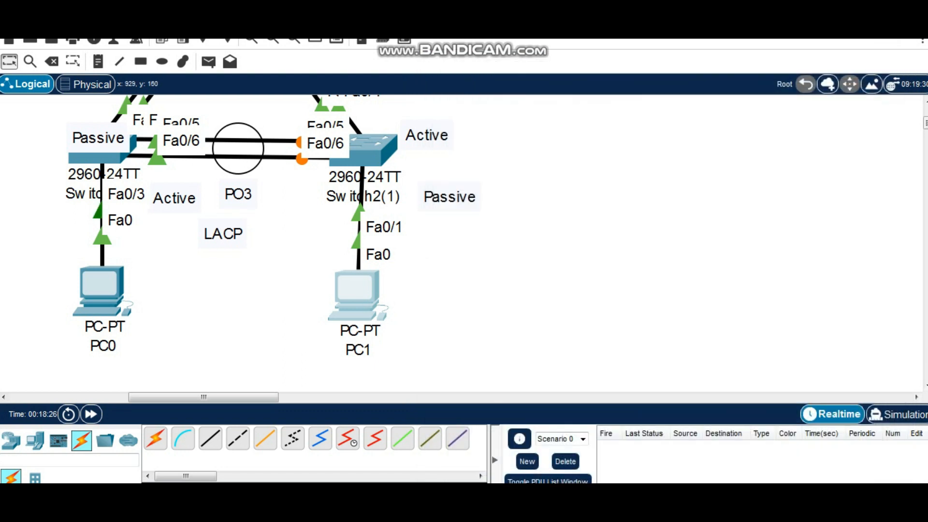
{"action": "scroll", "coordinate": [290, 242], "scroll_direction": "up", "scroll_amount": 3}
{"action": "scroll", "coordinate": [518, 155], "scroll_direction": "up", "scroll_amount": 1}
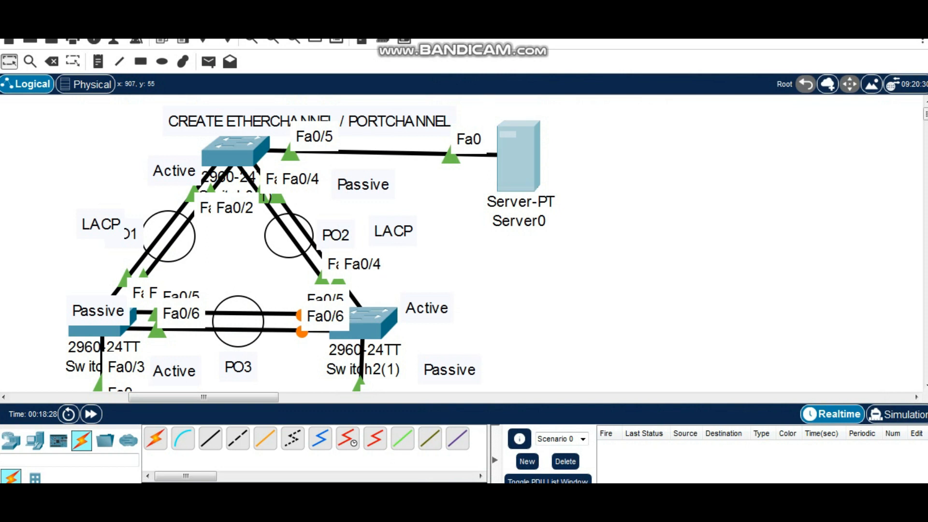
{"action": "left_click", "coordinate": [518, 155]}
{"action": "left_click_drag", "start_coordinate": [411, 14], "coordinate": [568, 75]}
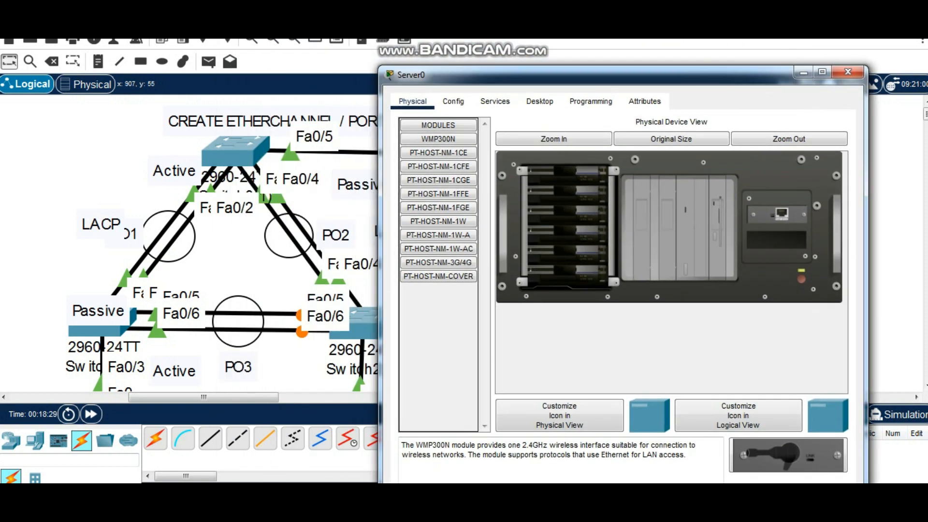
{"action": "left_click", "coordinate": [539, 101]}
{"action": "left_click", "coordinate": [441, 156]}
{"action": "left_click", "coordinate": [696, 181]}
{"action": "type", "text": "192.168.1.1"}
{"action": "left_click", "coordinate": [588, 199]}
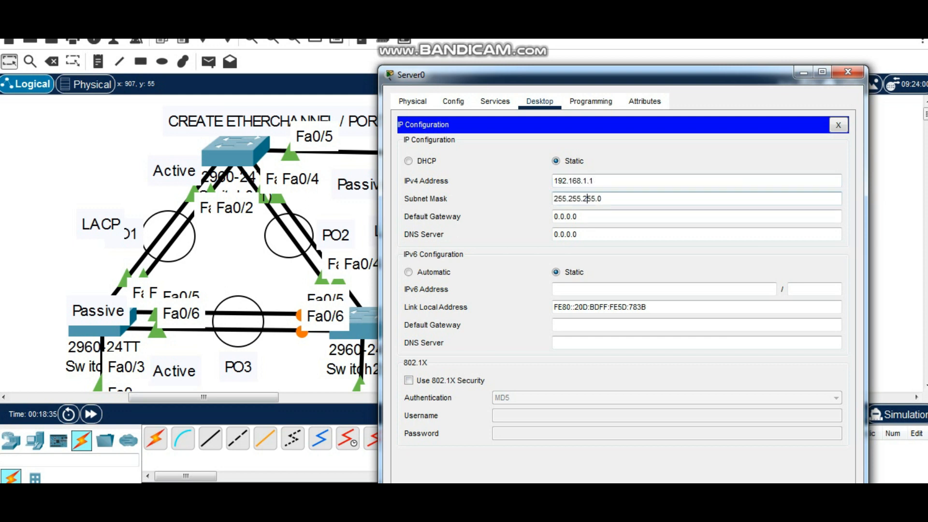
{"action": "left_click", "coordinate": [839, 125]}
{"action": "left_click", "coordinate": [848, 72]}
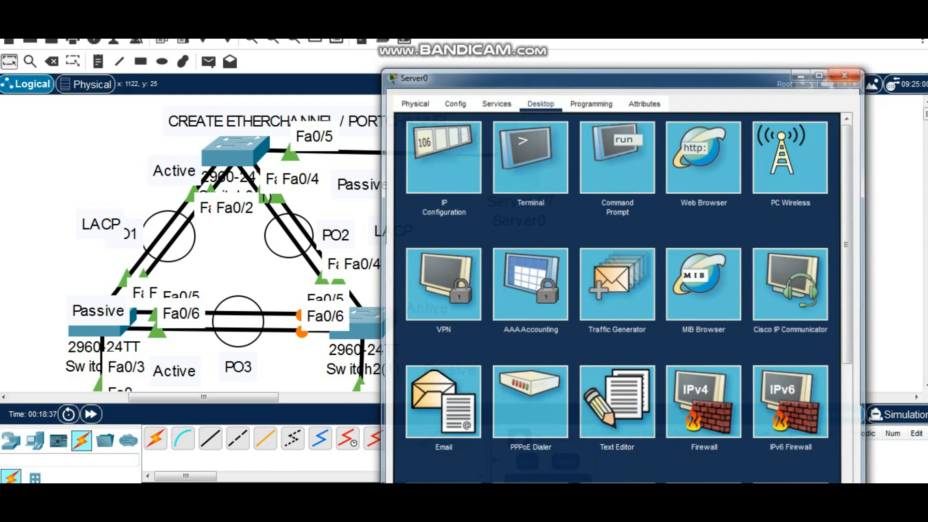
Ping the server at 192.168.1.1 from the command prompt of PC0
{"action": "scroll", "coordinate": [754, 203], "scroll_direction": "down", "scroll_amount": 3}
{"action": "left_click", "coordinate": [102, 333]}
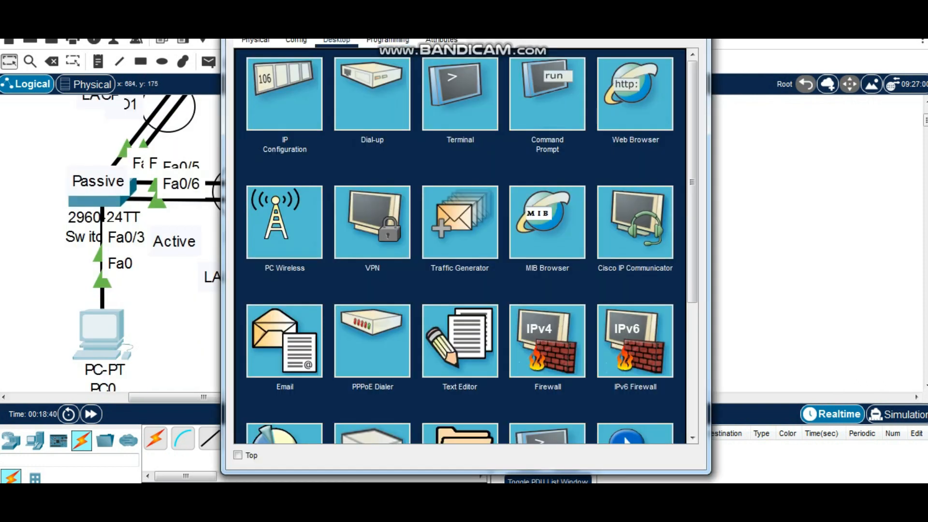
{"action": "left_click_drag", "start_coordinate": [250, 12], "coordinate": [448, 52]}
{"action": "left_click", "coordinate": [745, 135]}
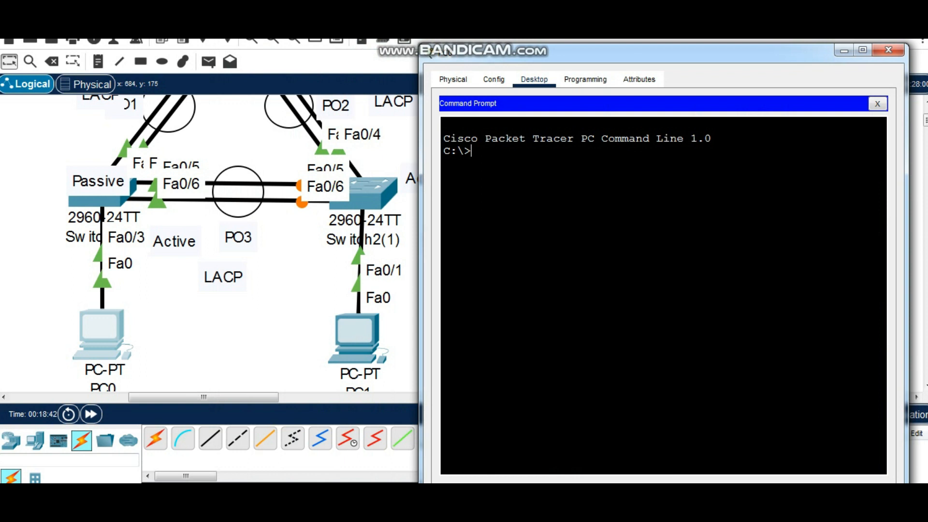
{"action": "type", "text": "ping 192.168.1.1"}
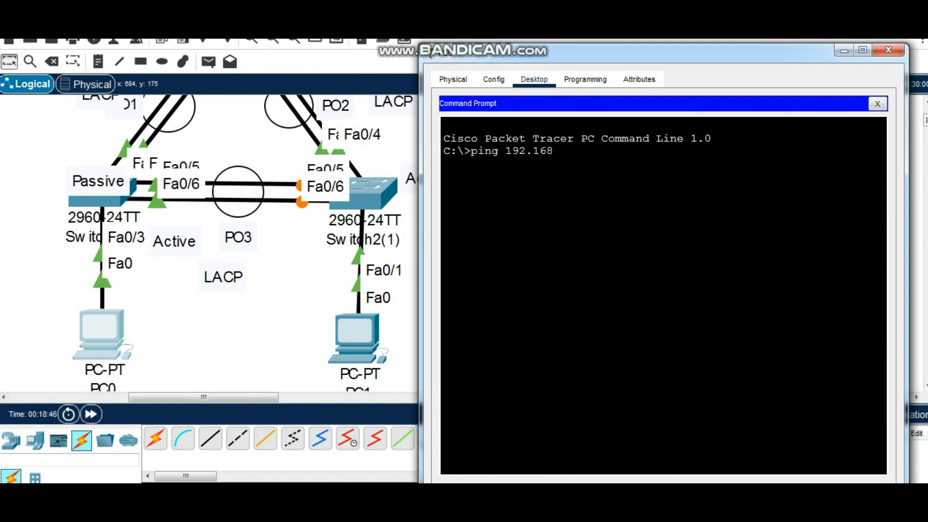
{"action": "key", "text": "Return"}
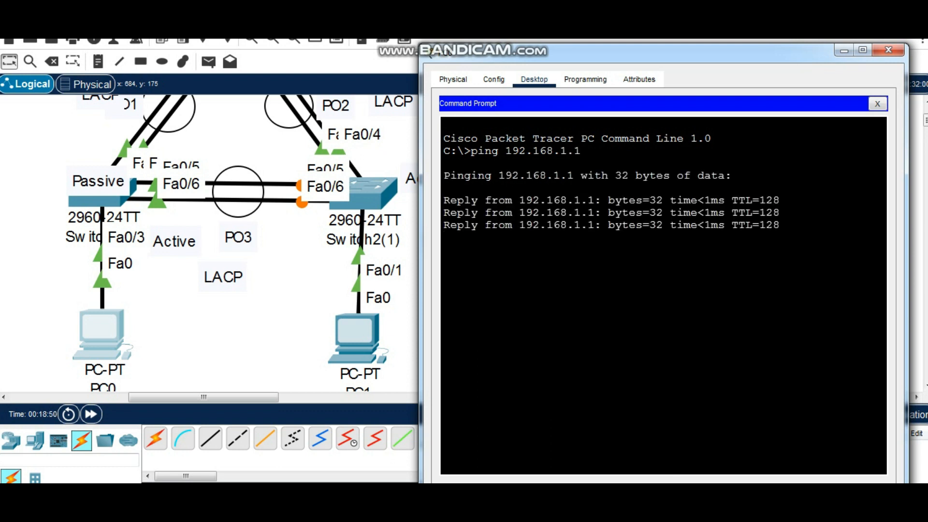
Ping PC1 at 192.168.1.200 from PC0 and close PC0's window
{"action": "key", "text": "Up"}
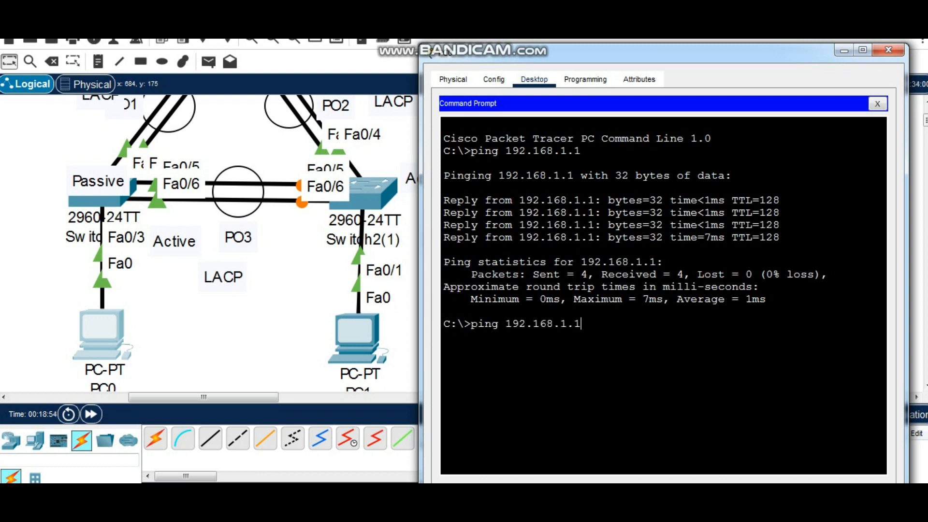
{"action": "type", "text": "00"}
{"action": "key", "text": "Return"}
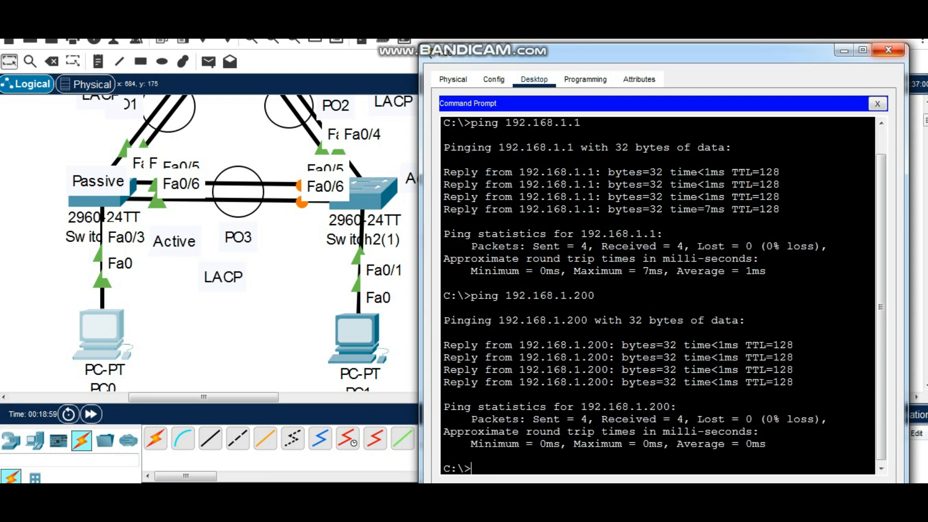
{"action": "left_click", "coordinate": [889, 49]}
Check the static IP configuration of PC1 and close the configuration page
{"action": "left_click", "coordinate": [358, 337]}
{"action": "left_click_drag", "start_coordinate": [435, 10], "coordinate": [599, 50]}
{"action": "left_click", "coordinate": [846, 102]}
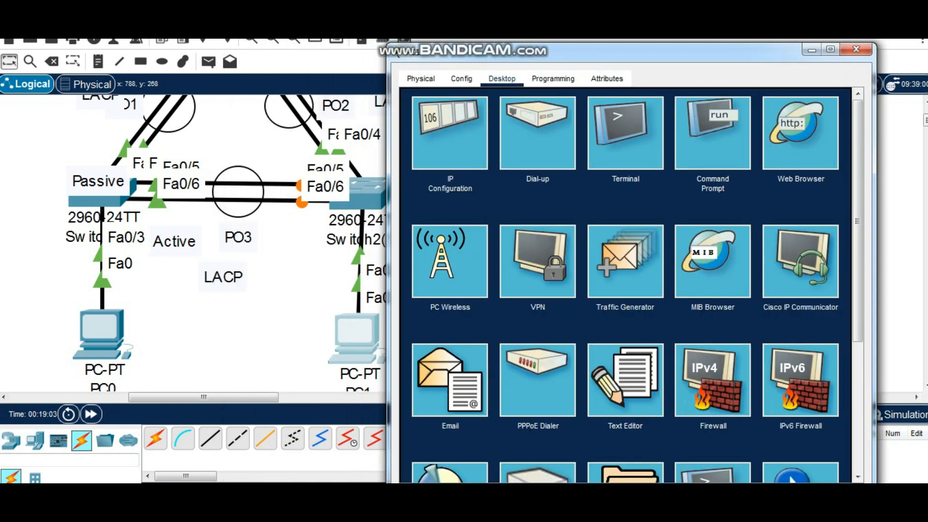
{"action": "left_click", "coordinate": [421, 79]}
{"action": "left_click", "coordinate": [502, 78]}
{"action": "left_click", "coordinate": [435, 133]}
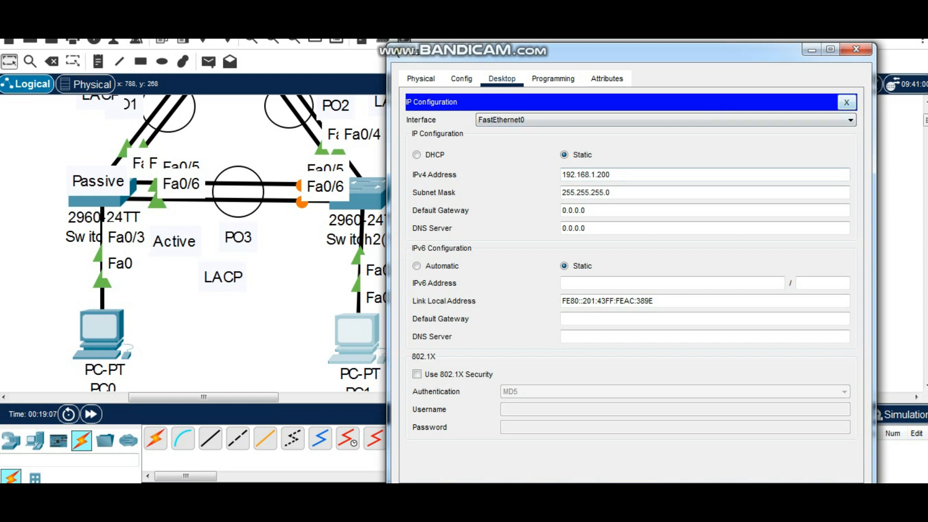
{"action": "left_click", "coordinate": [846, 102]}
Ping the server at 192.168.1.1 from the command prompt of PC1
{"action": "left_click_drag", "start_coordinate": [677, 50], "coordinate": [740, 54]}
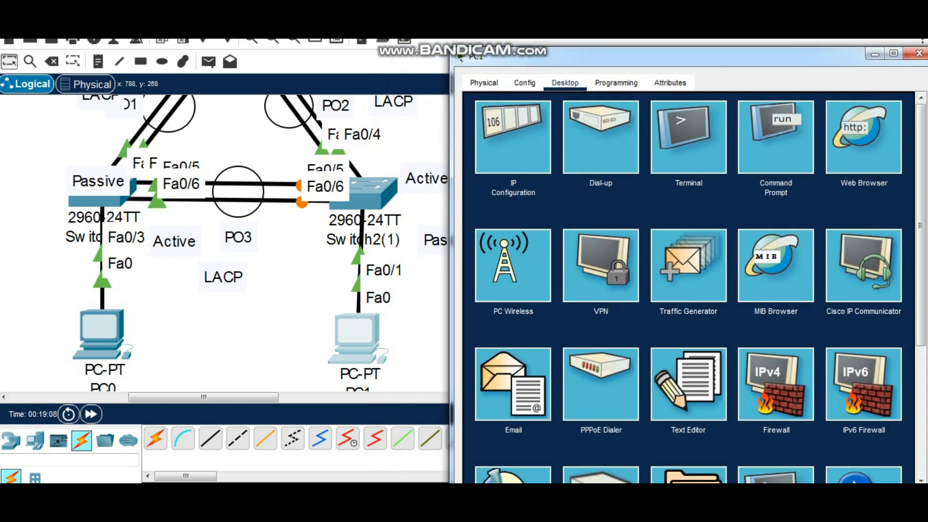
{"action": "left_click", "coordinate": [776, 137]}
{"action": "type", "text": "pi"}
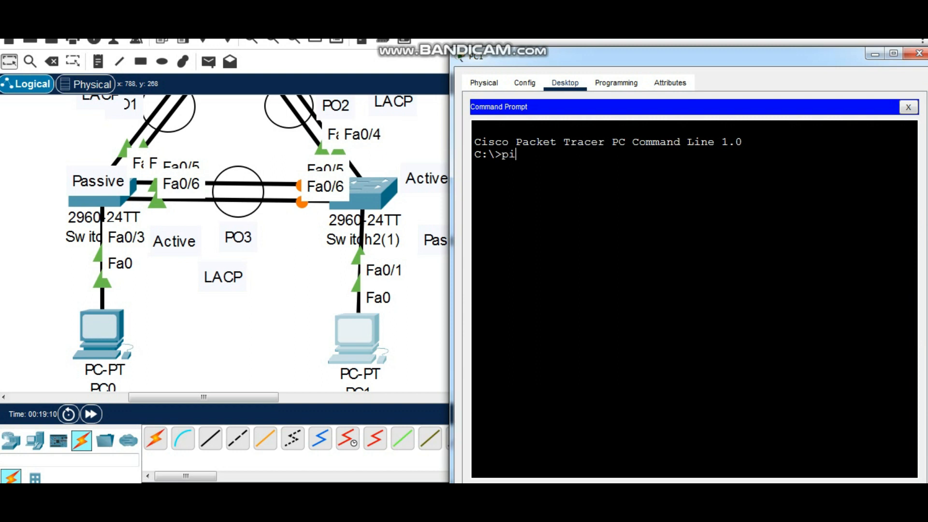
{"action": "type", "text": "ng 192.168.1.1"}
{"action": "key", "text": "Return"}
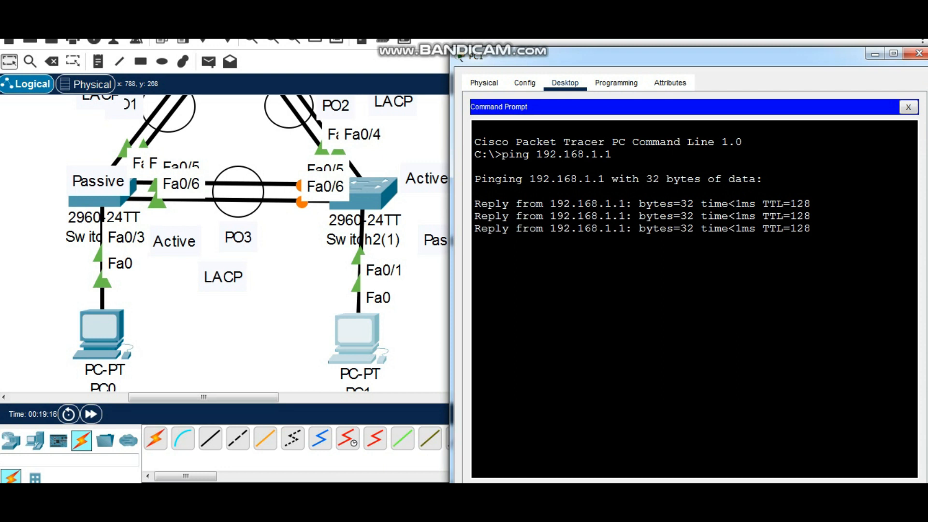
Ping PC0 at 192.168.1.100 from the command prompt of PC1
{"action": "key", "text": "Up"}
{"action": "key", "text": "BackSpace"}
{"action": "type", "text": "100"}
{"action": "key", "text": "Return"}
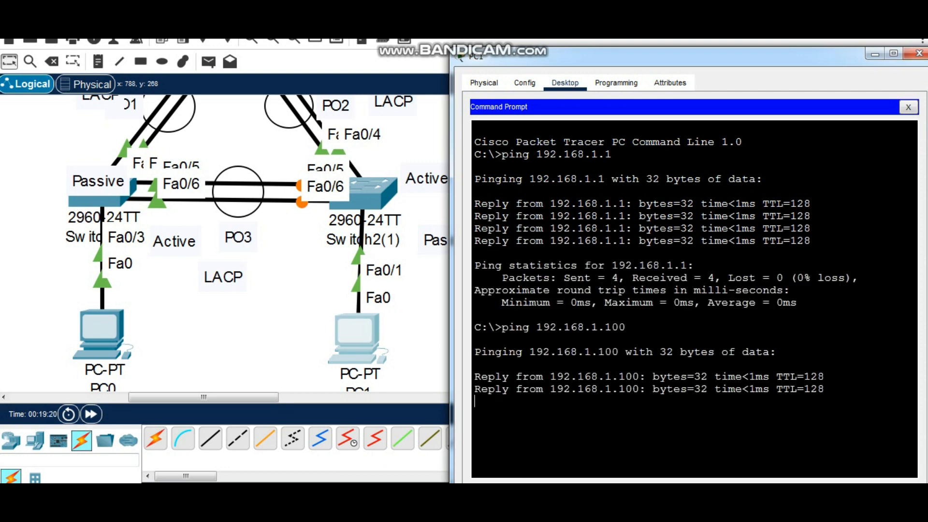